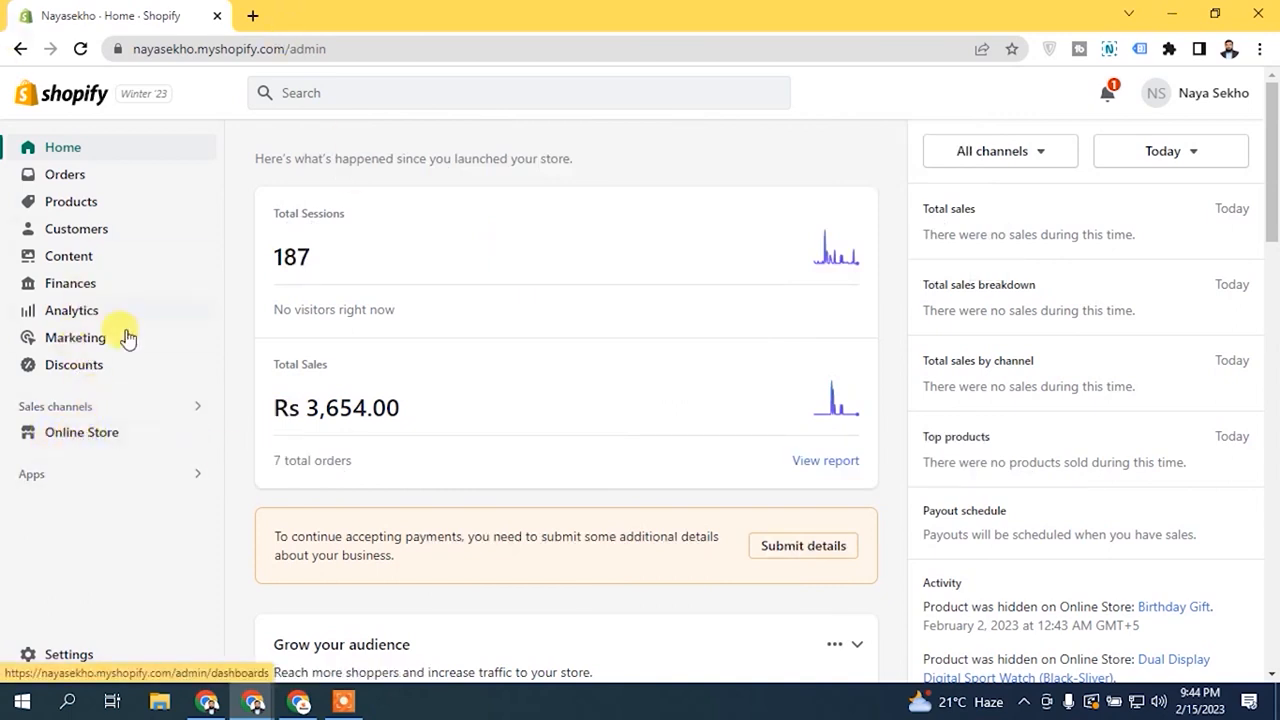
Preview the live storefront in a new tab, then go to the admin's Online Store themes page
{"action": "left_click", "coordinate": [195, 430]}
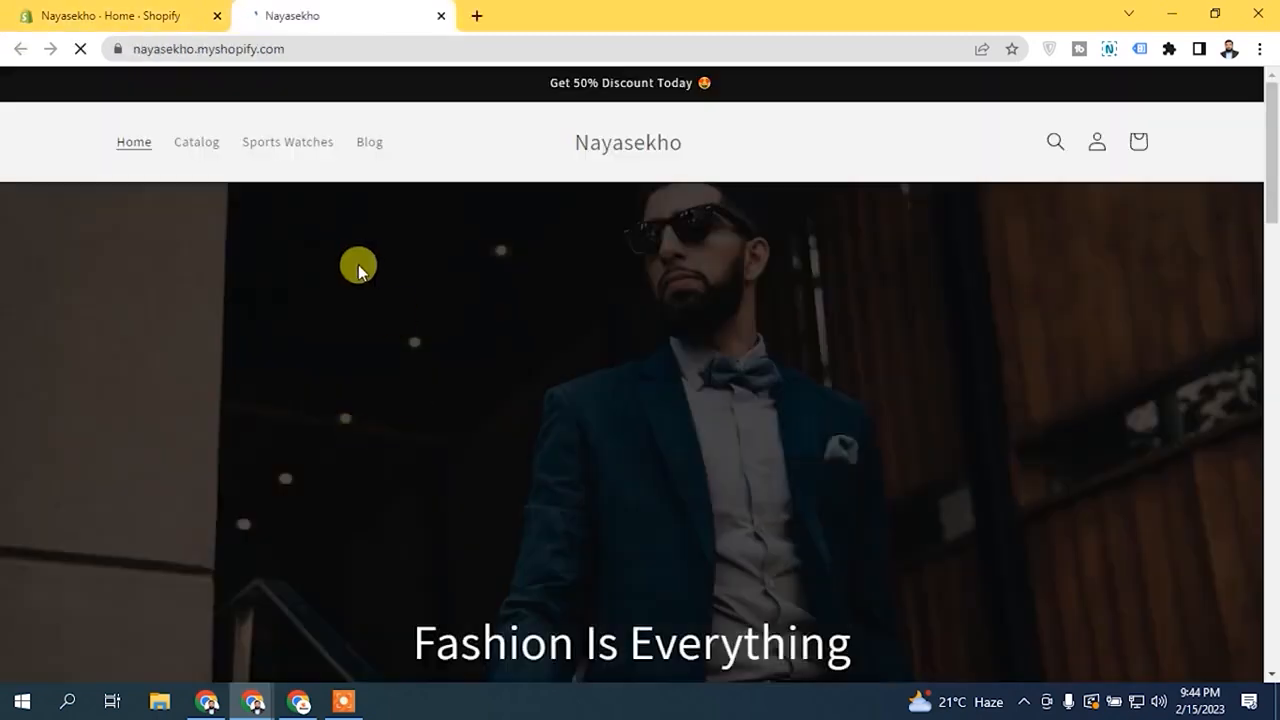
{"action": "left_click_drag", "start_coordinate": [1276, 175], "coordinate": [1275, 106]}
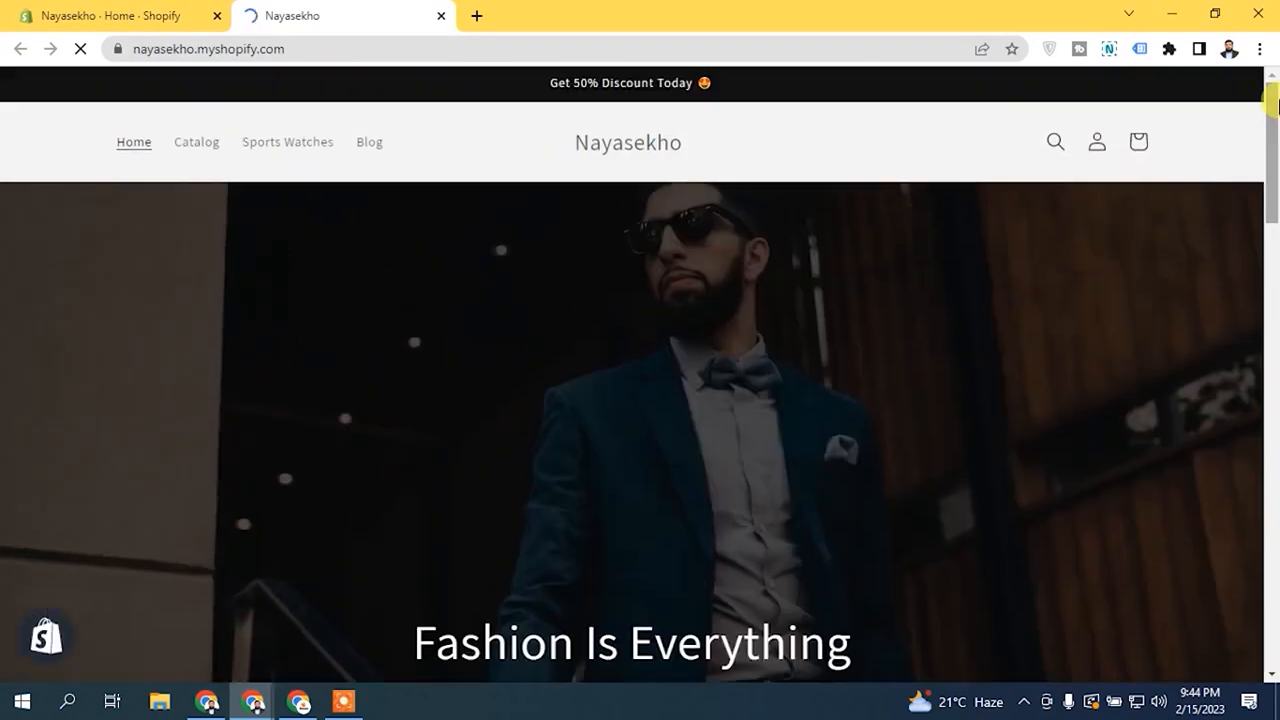
{"action": "left_click", "coordinate": [156, 10]}
{"action": "left_click", "coordinate": [88, 438]}
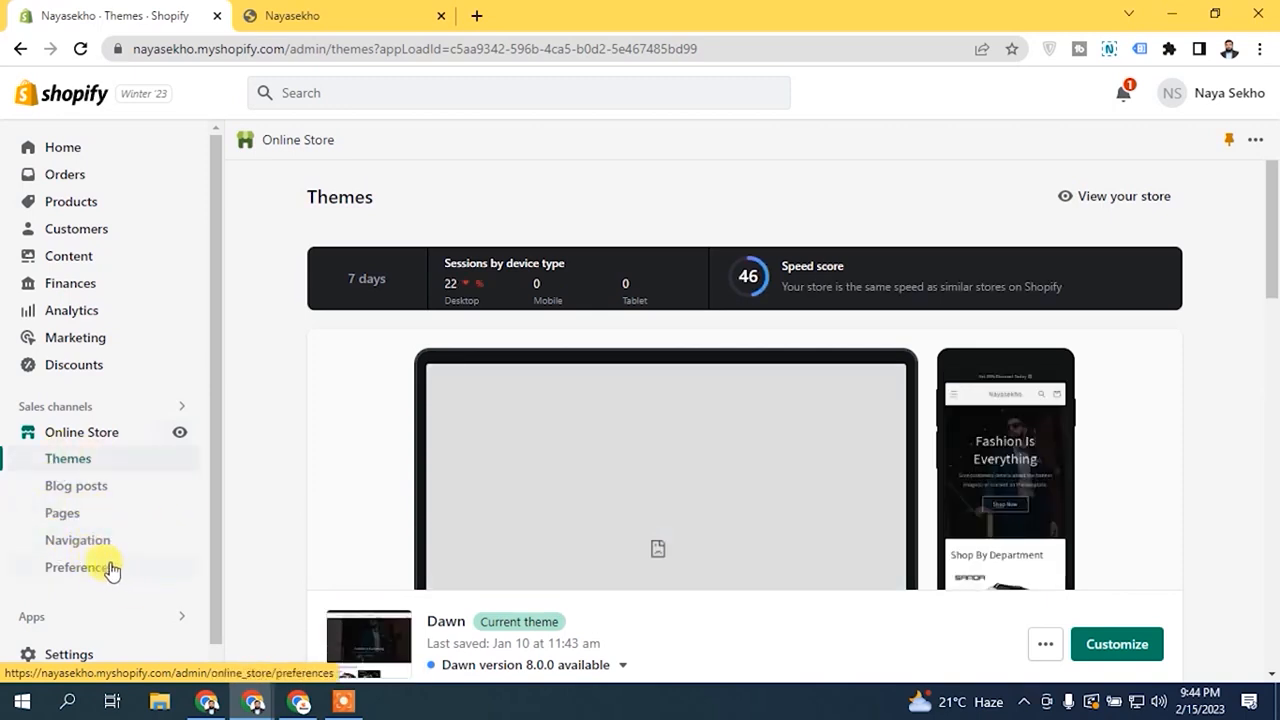
Open Online Store Preferences, check the live storefront tab, and return to Preferences
{"action": "left_click", "coordinate": [118, 570]}
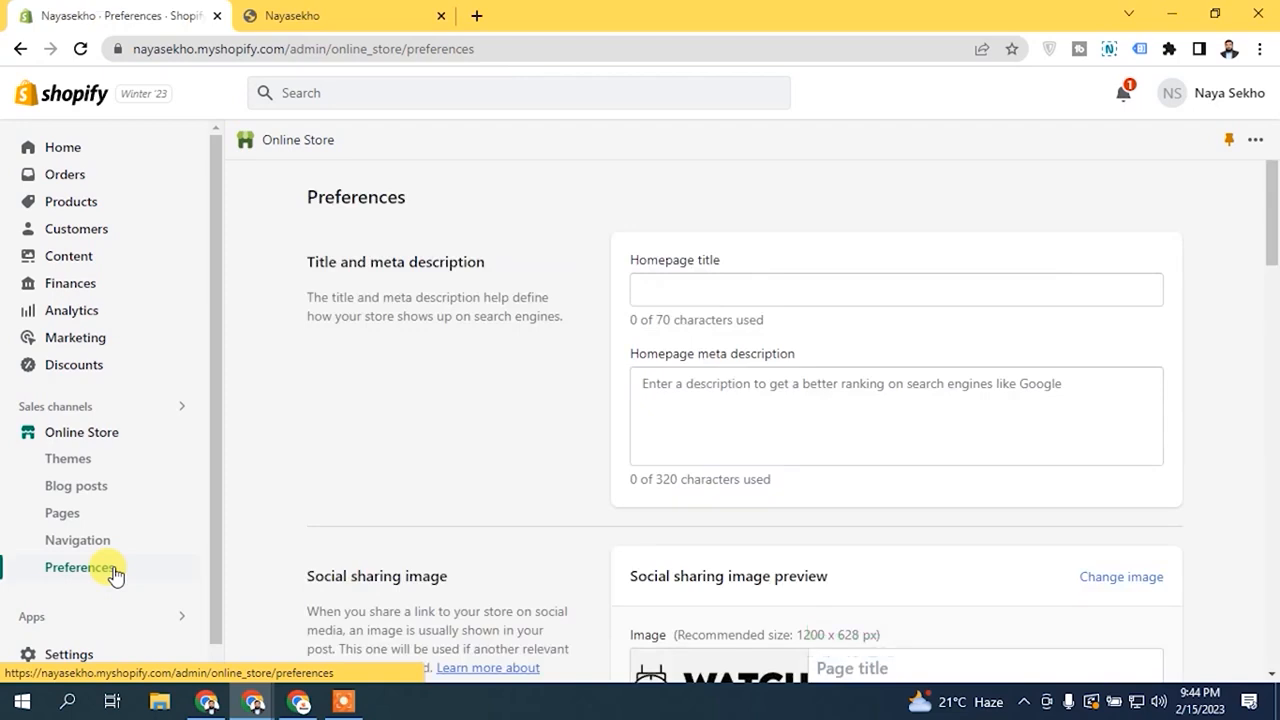
{"action": "left_click", "coordinate": [414, 12]}
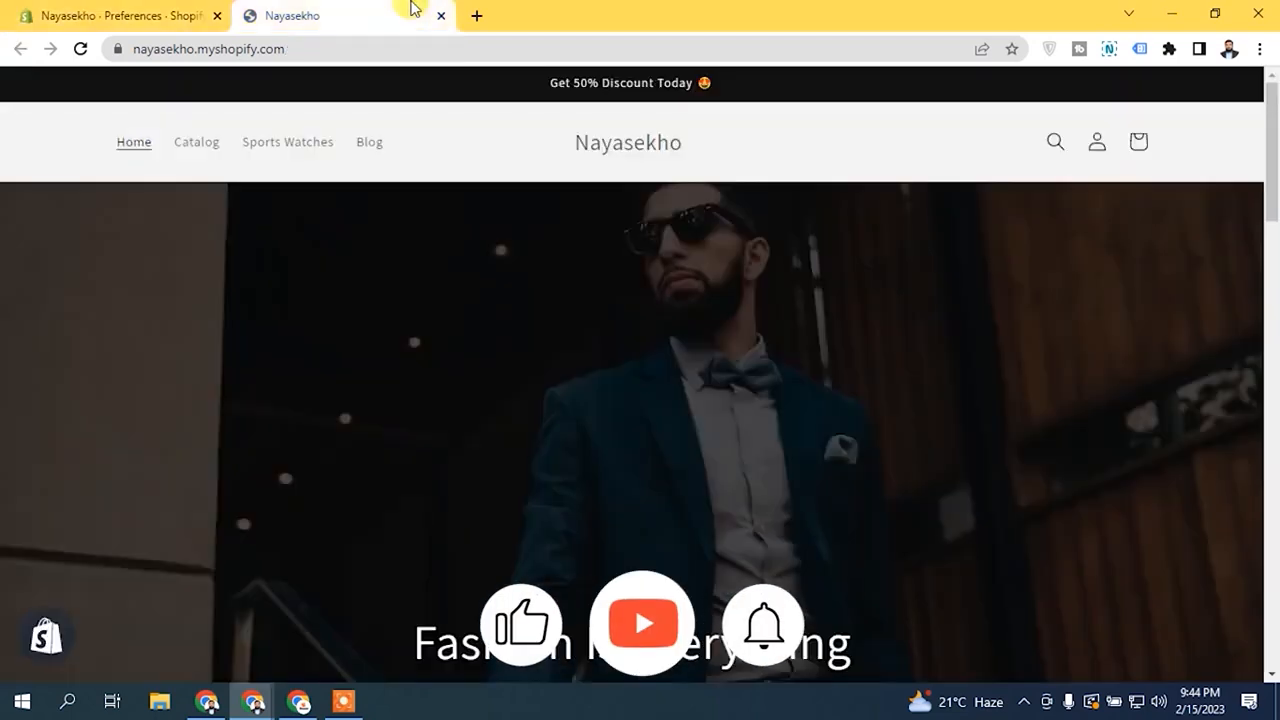
{"action": "left_click_drag", "start_coordinate": [1271, 143], "coordinate": [1271, 434]}
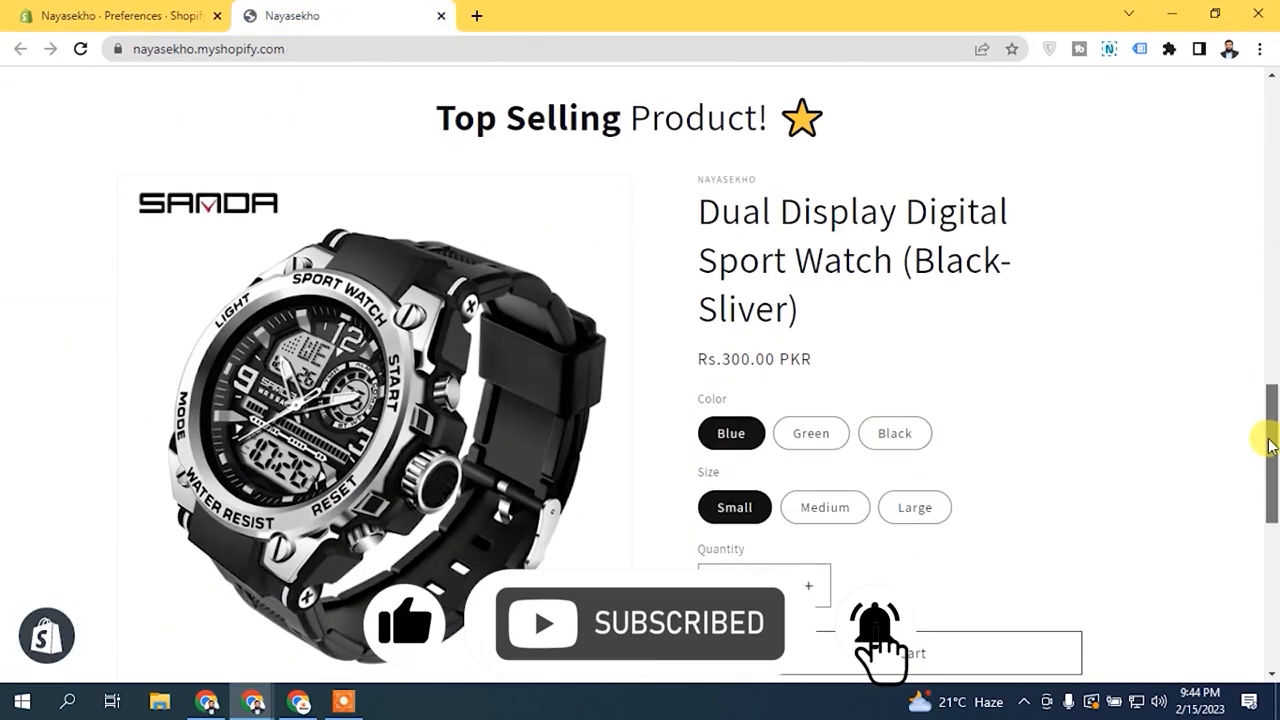
{"action": "left_click", "coordinate": [110, 14]}
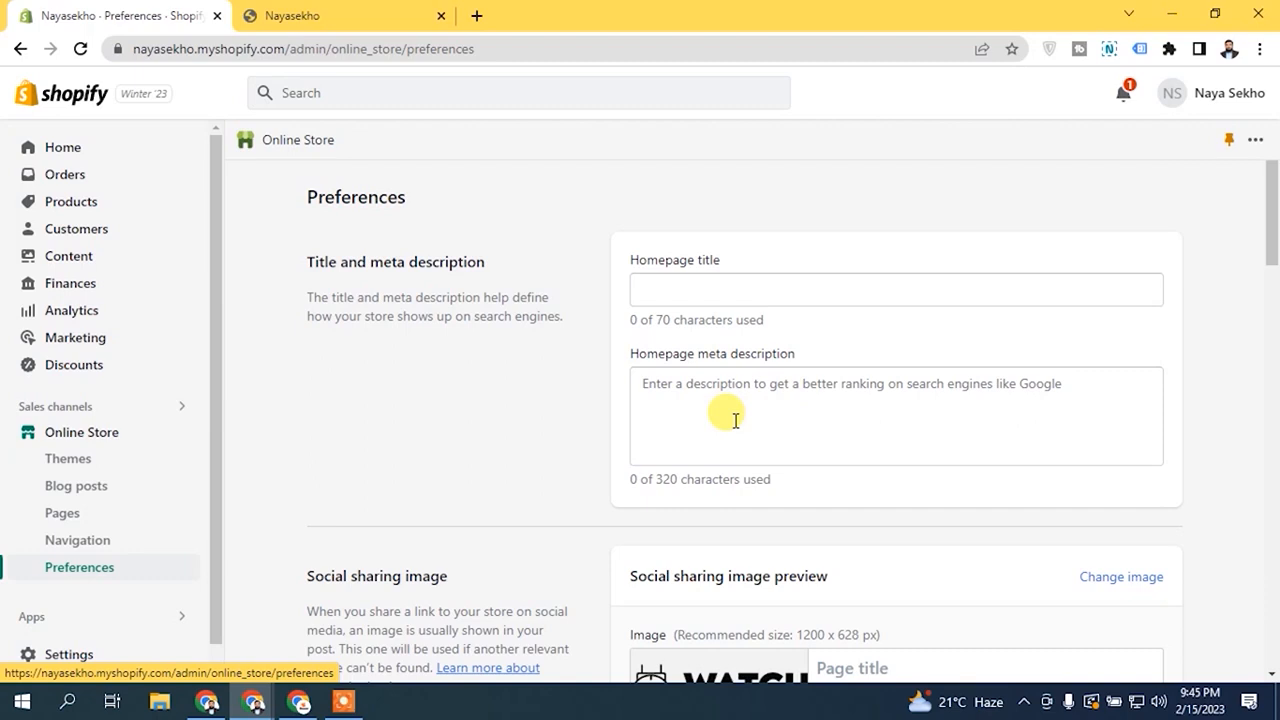
Enter 'Nayasekho - Best T-Shirt Store' as the homepage title
{"action": "left_click", "coordinate": [735, 283]}
{"action": "type", "text": "Nayasekho - Best T-Shirt Store"}
Copy the homepage title into the homepage meta description field
{"action": "left_click", "coordinate": [766, 390]}
{"action": "triple_click", "coordinate": [775, 289]}
{"action": "key", "text": "ctrl+c"}
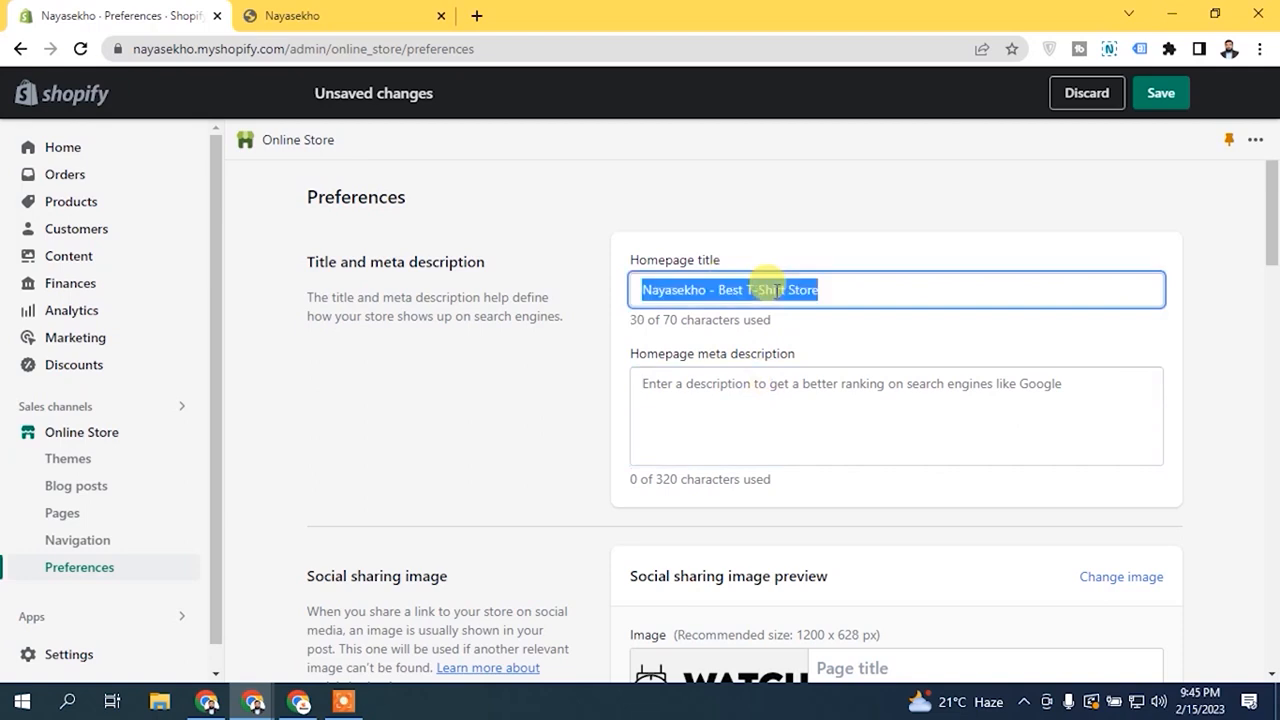
{"action": "left_click", "coordinate": [725, 404]}
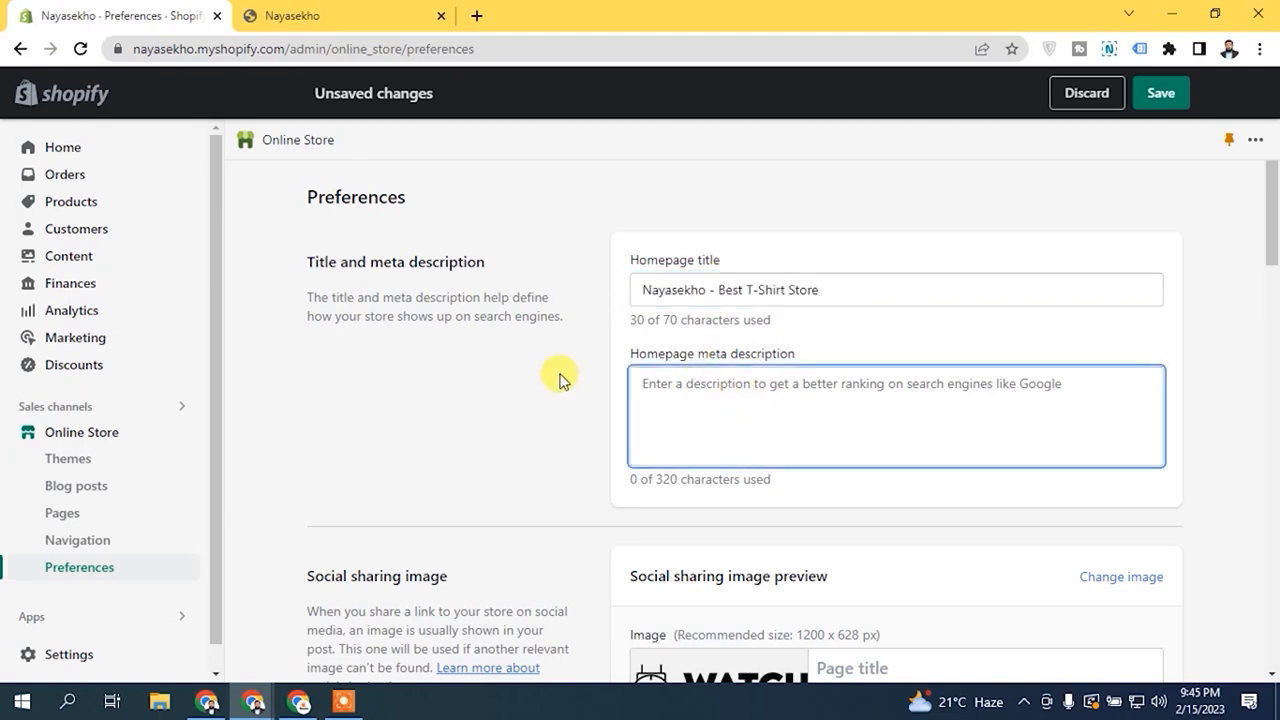
{"action": "key", "text": "ctrl+v"}
{"action": "left_click", "coordinate": [445, 384]}
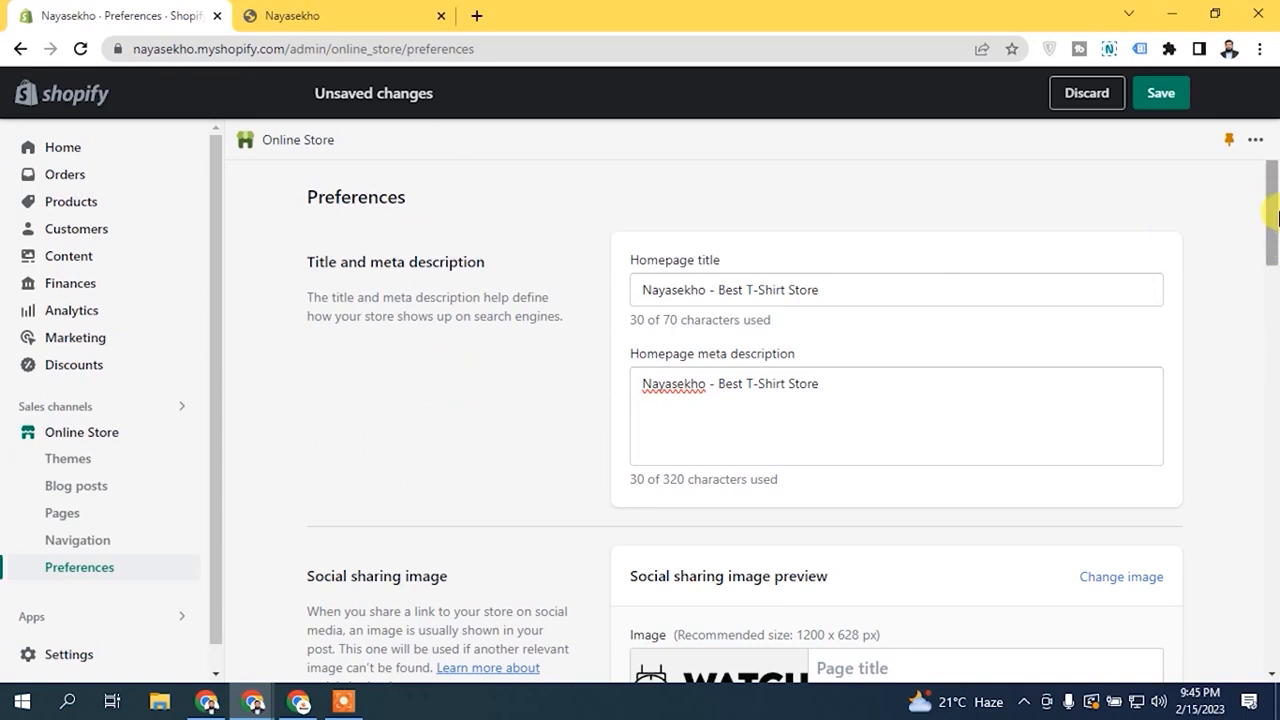
{"action": "left_click_drag", "start_coordinate": [1275, 250], "coordinate": [1272, 292]}
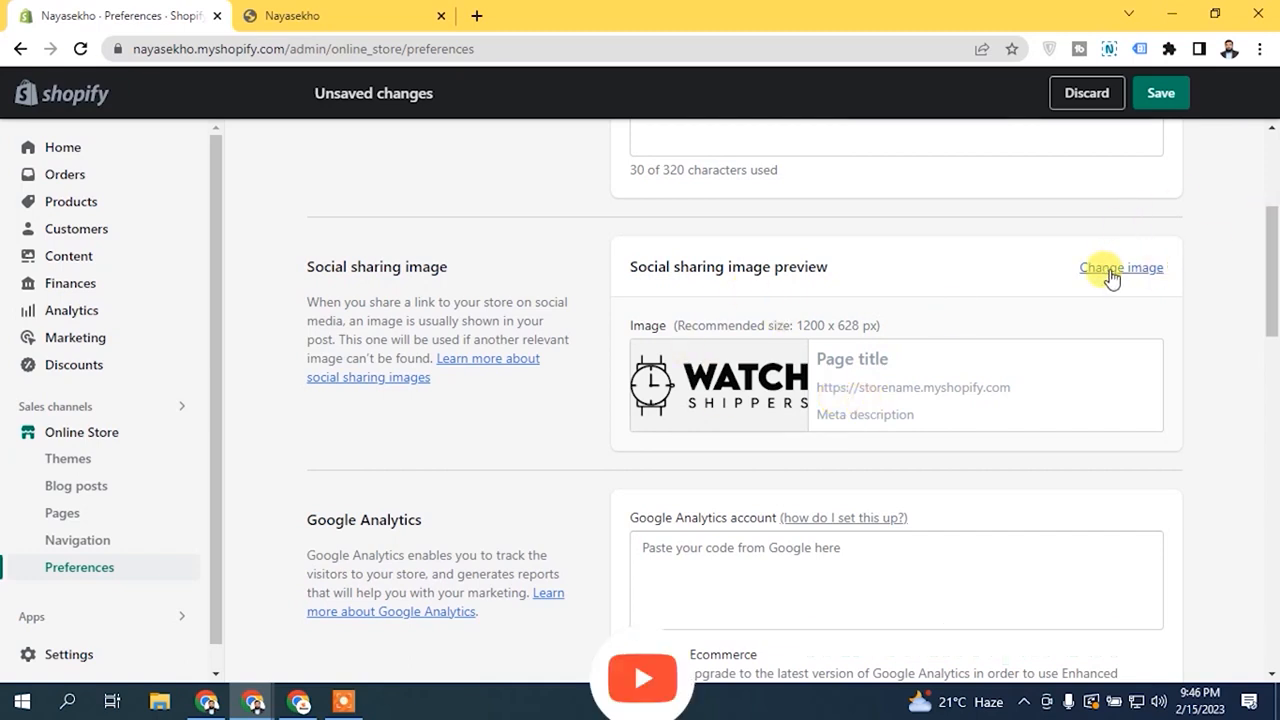
{"action": "left_click", "coordinate": [1080, 279]}
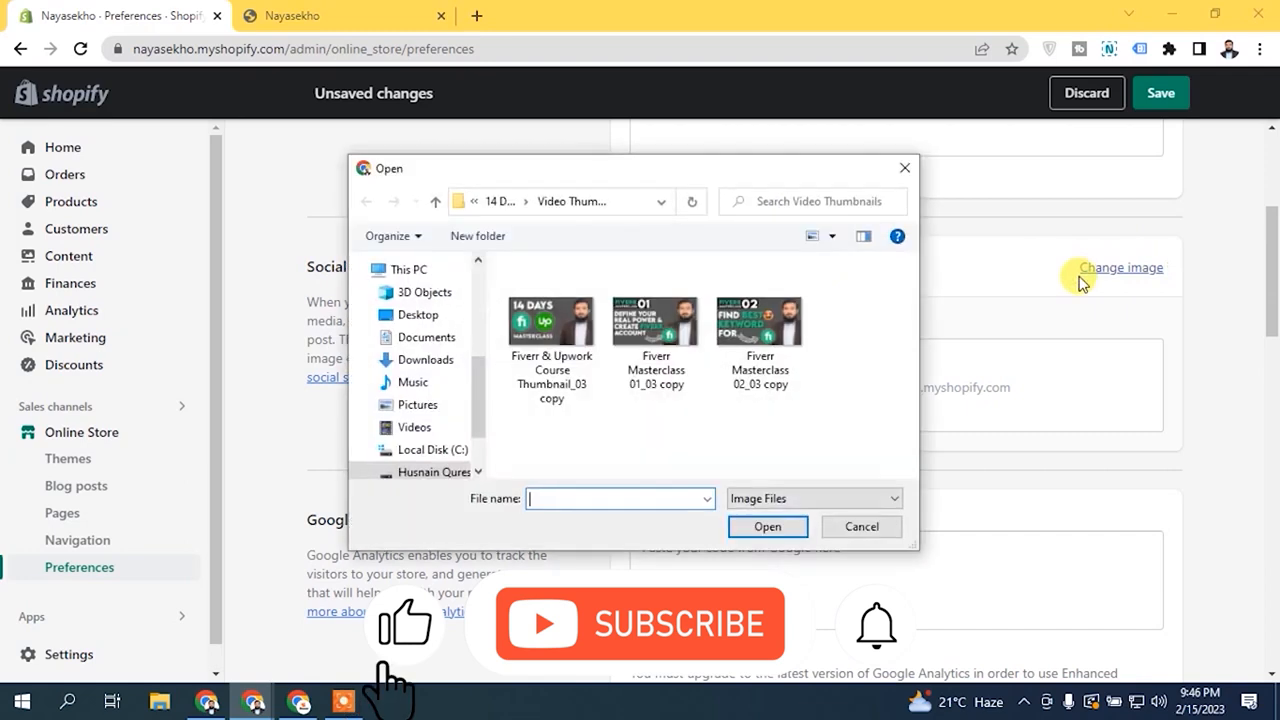
{"action": "left_click", "coordinate": [855, 529]}
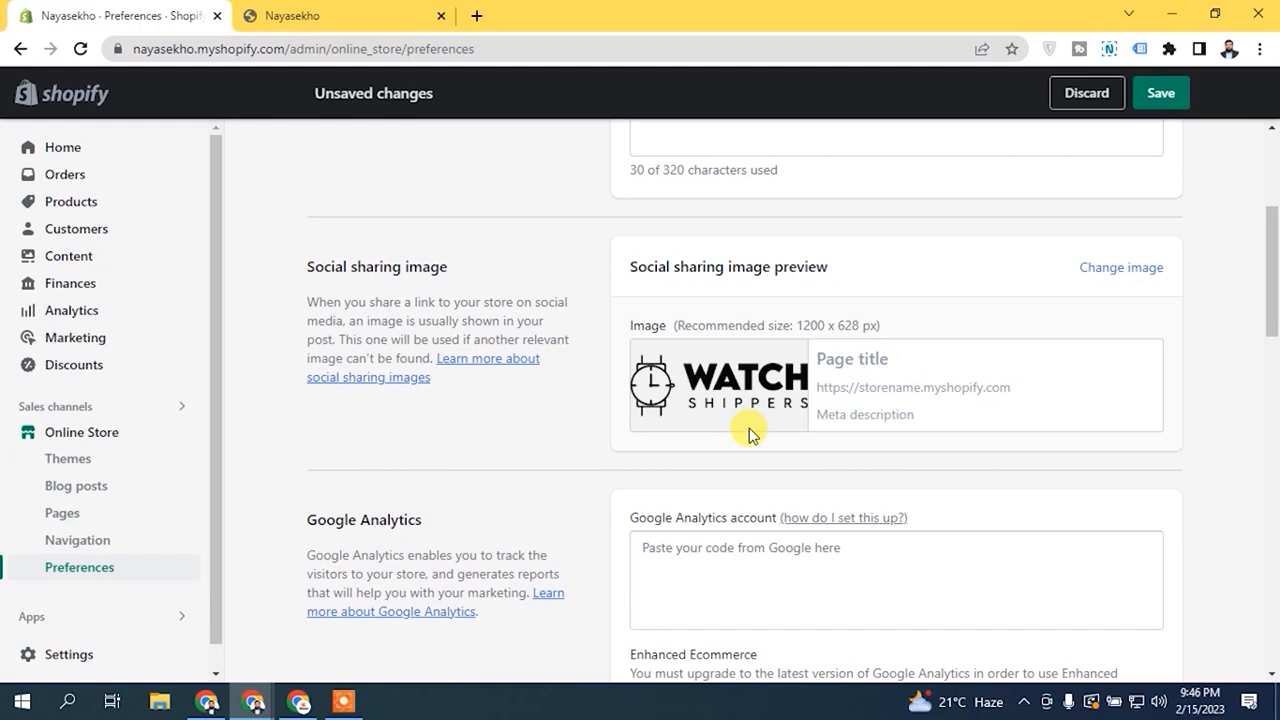
{"action": "left_click_drag", "start_coordinate": [1272, 281], "coordinate": [1272, 324]}
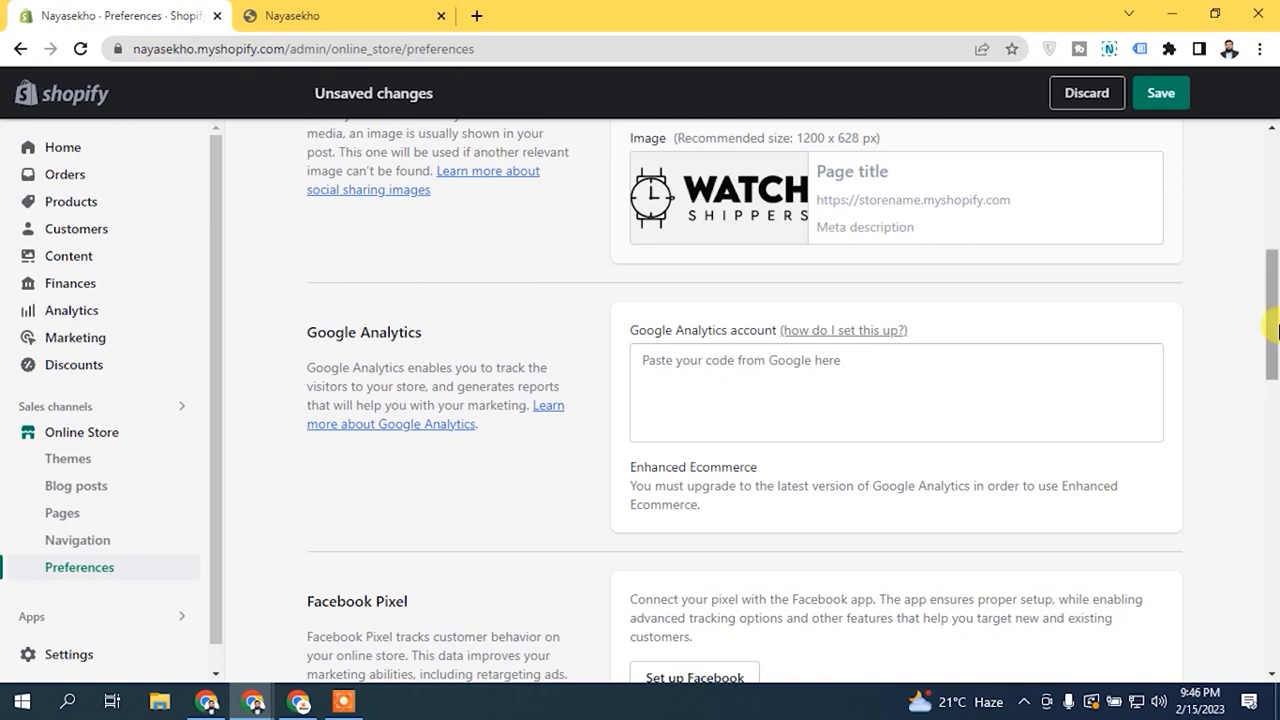
{"action": "left_click_drag", "start_coordinate": [1273, 300], "coordinate": [1274, 385]}
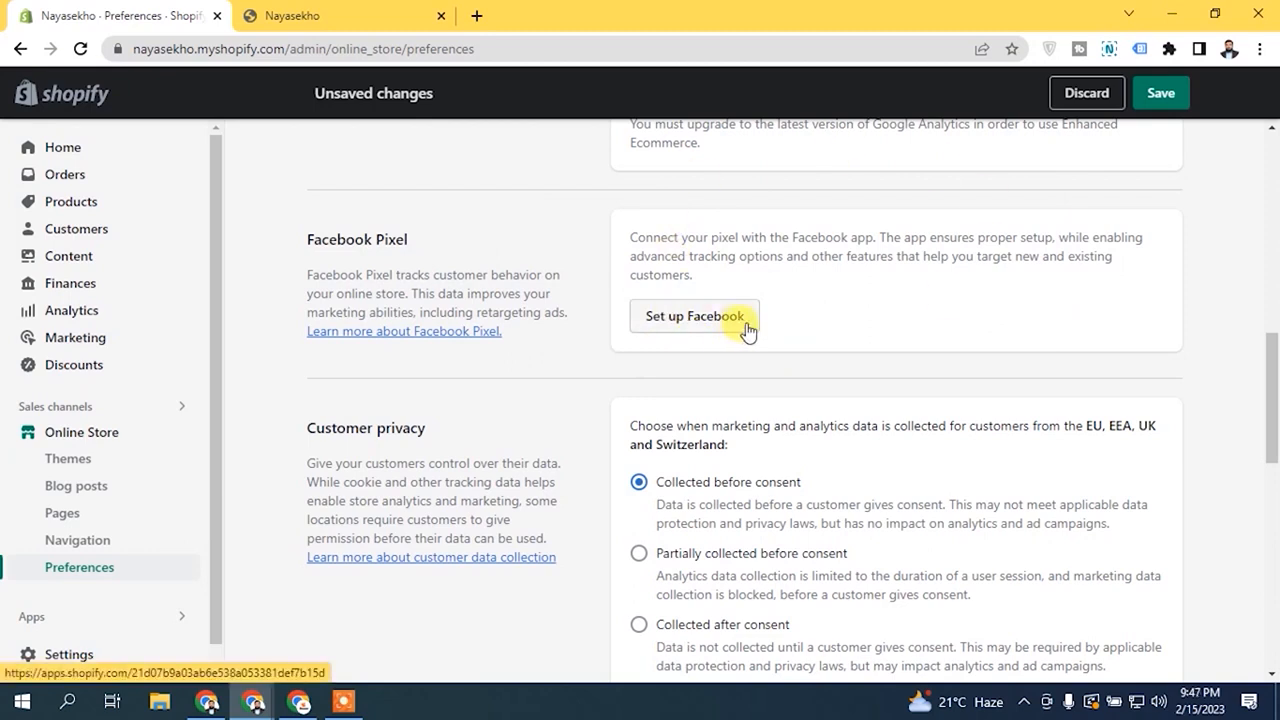
{"action": "left_click_drag", "start_coordinate": [1274, 370], "coordinate": [1252, 440]}
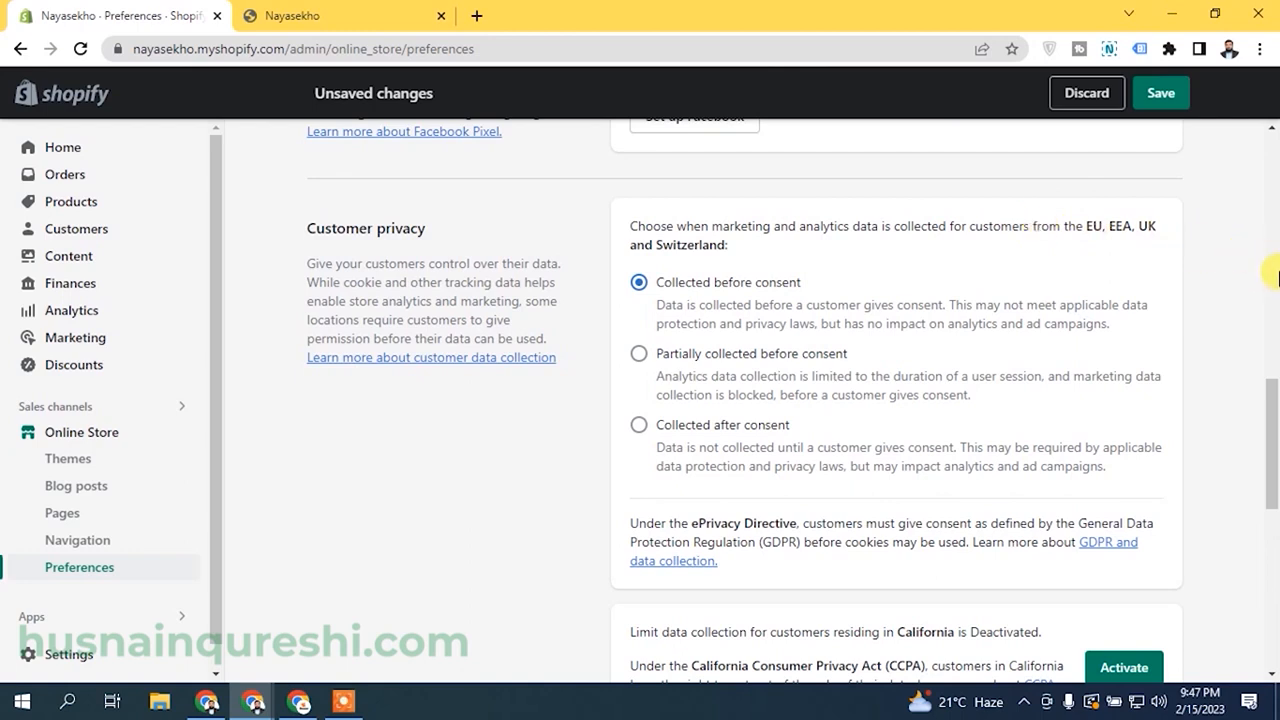
{"action": "scroll", "coordinate": [1271, 398], "scroll_direction": "down", "scroll_amount": 1}
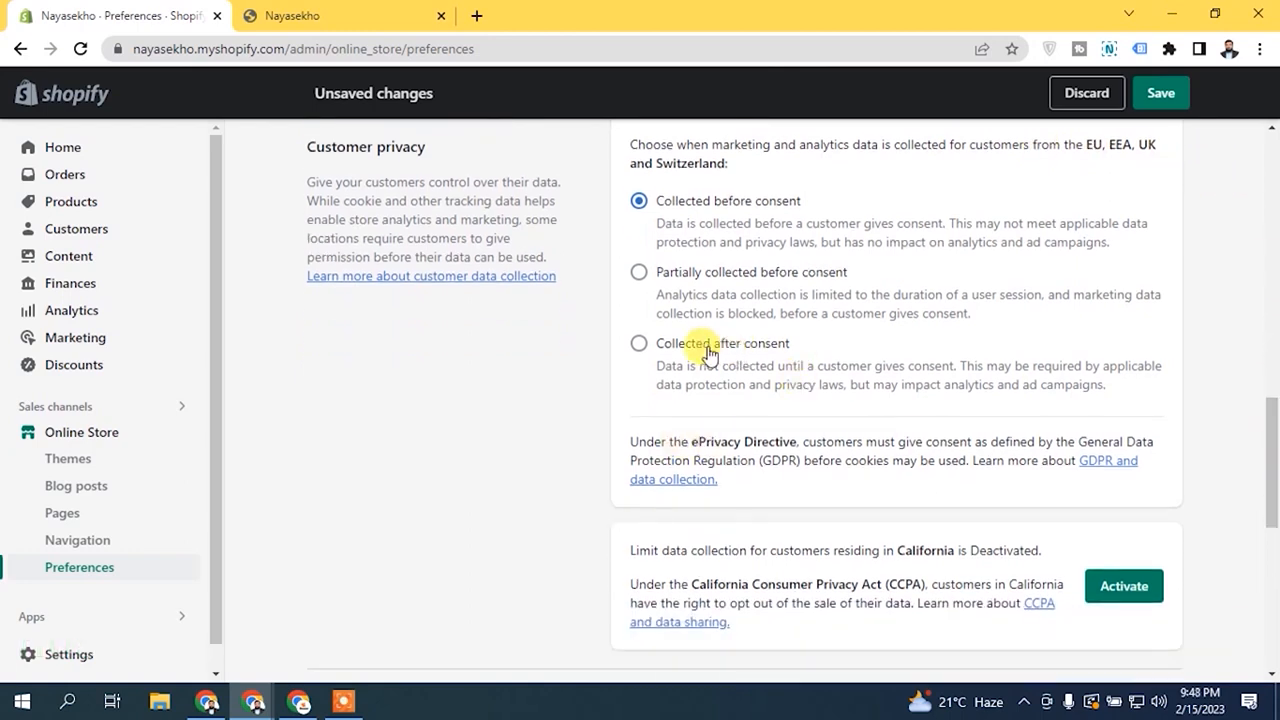
{"action": "left_click", "coordinate": [648, 343]}
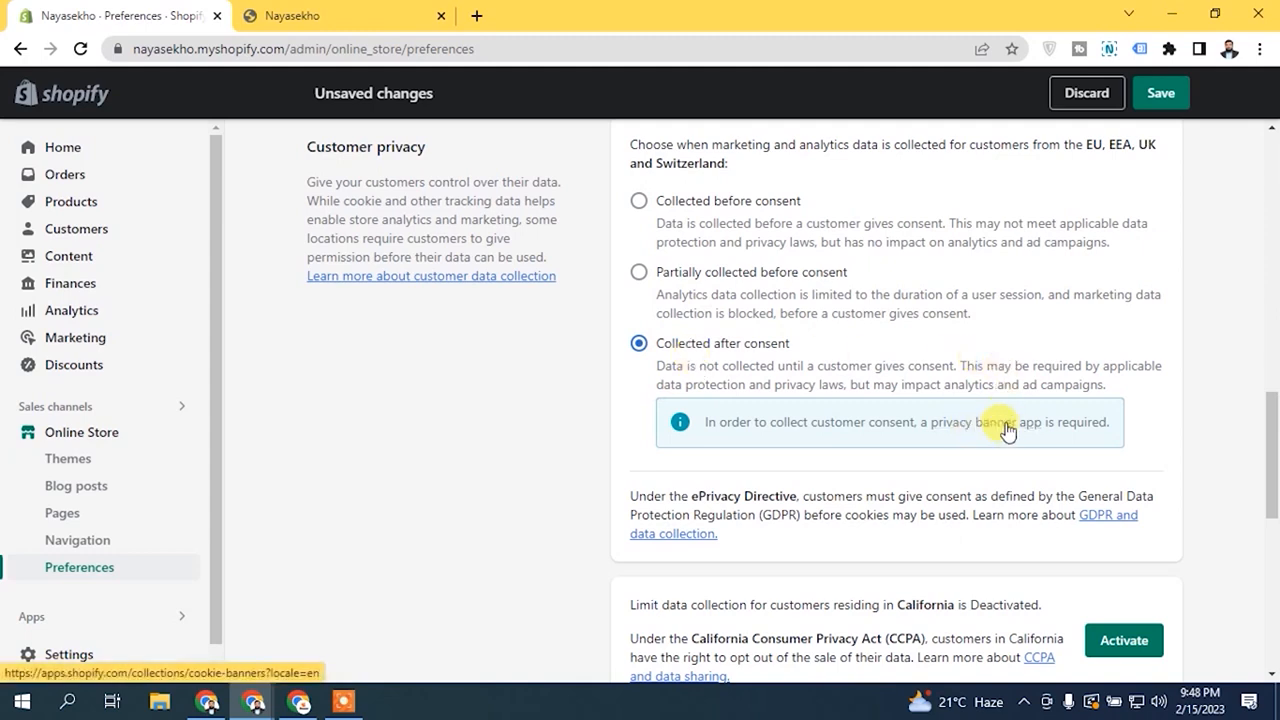
{"action": "left_click", "coordinate": [718, 201]}
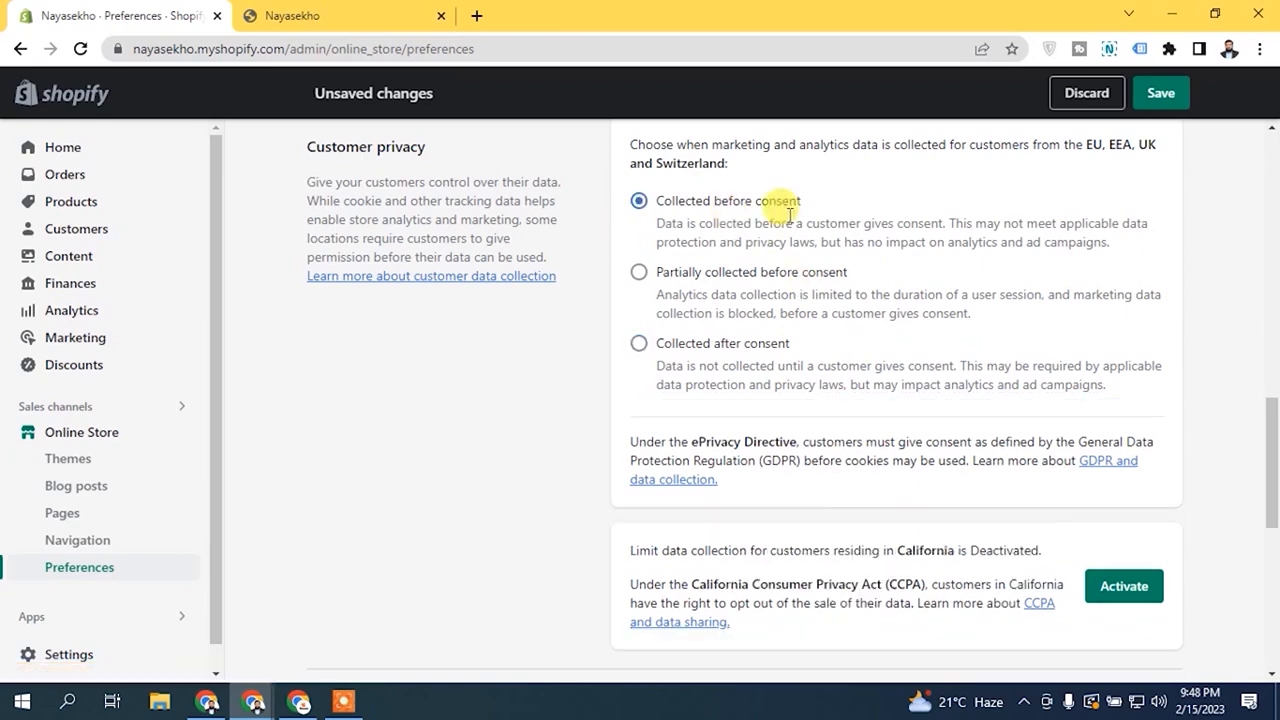
{"action": "left_click_drag", "start_coordinate": [1274, 445], "coordinate": [1274, 495]}
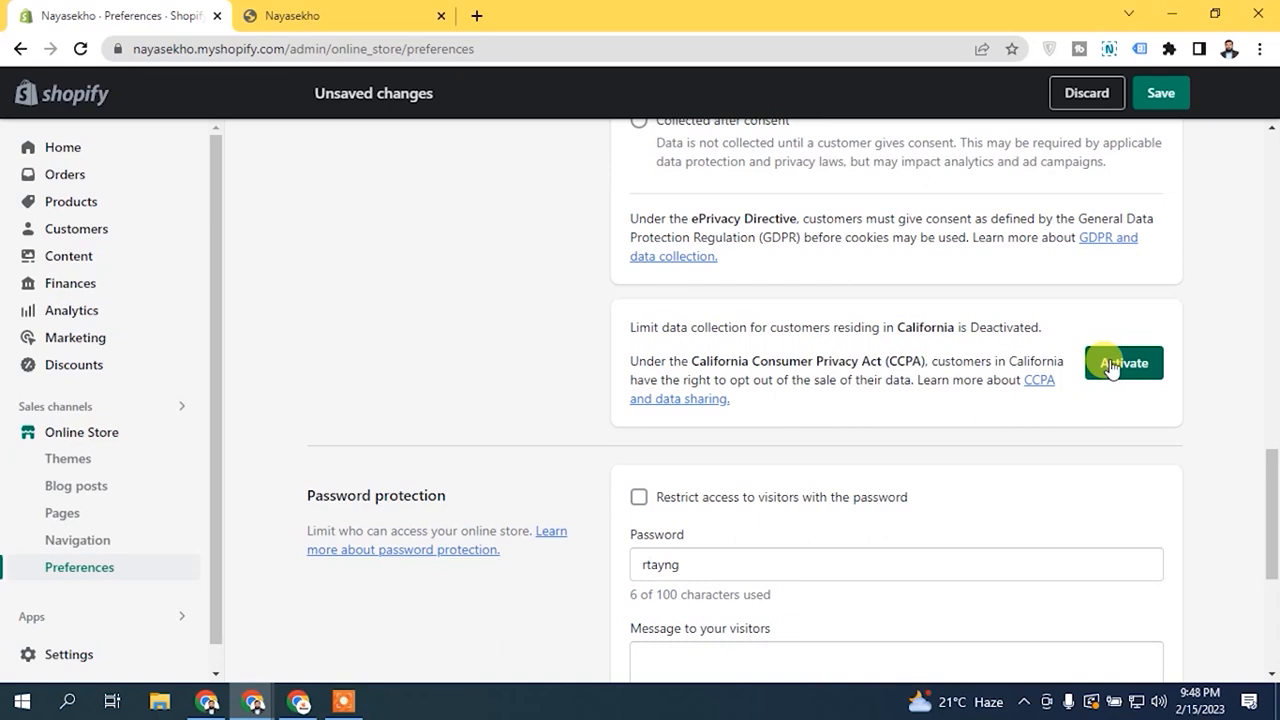
Restrict store access to visitors with the password and save the preferences
{"action": "left_click_drag", "start_coordinate": [1270, 458], "coordinate": [1251, 409]}
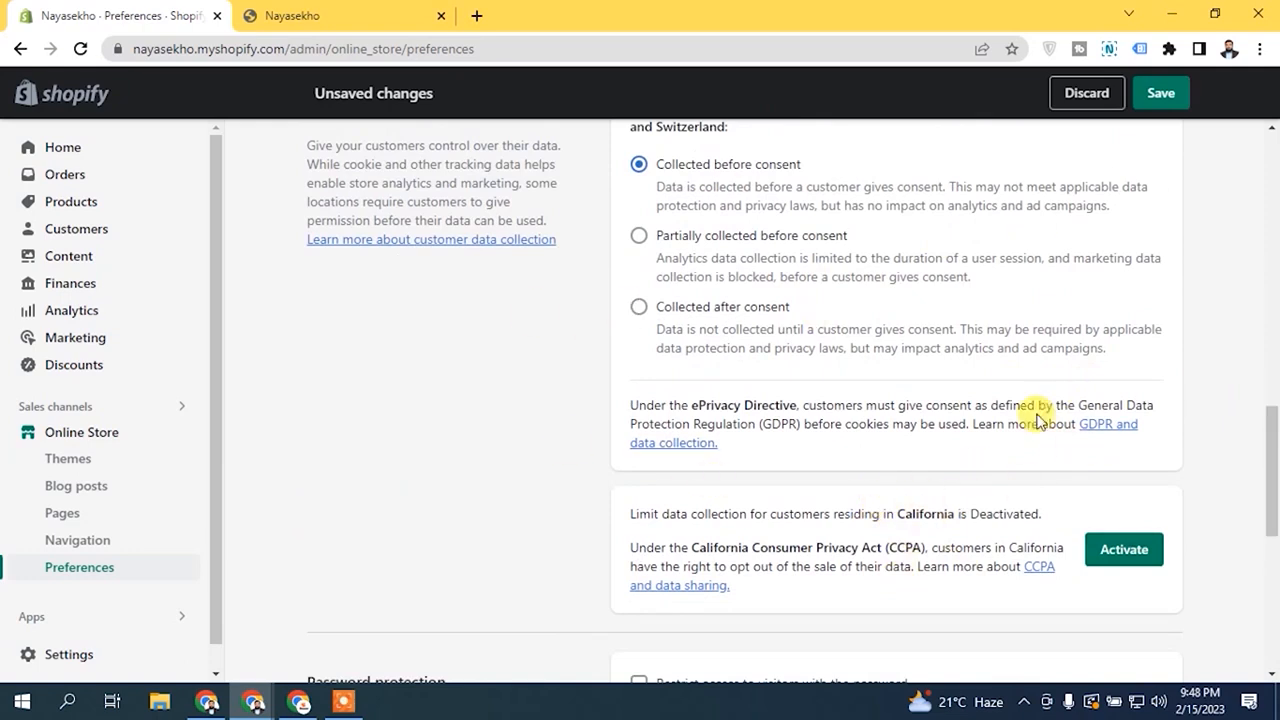
{"action": "left_click_drag", "start_coordinate": [1272, 494], "coordinate": [1275, 550]}
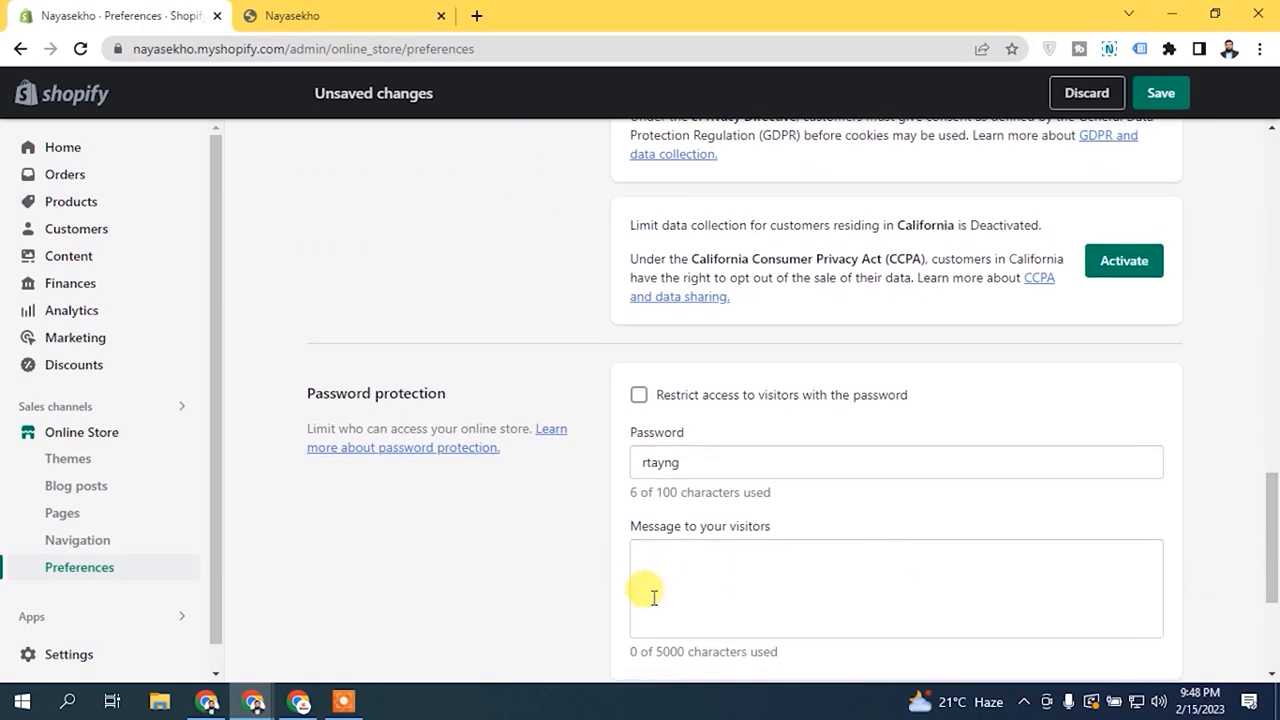
{"action": "left_click_drag", "start_coordinate": [1271, 497], "coordinate": [1274, 543]}
{"action": "left_click", "coordinate": [641, 316]}
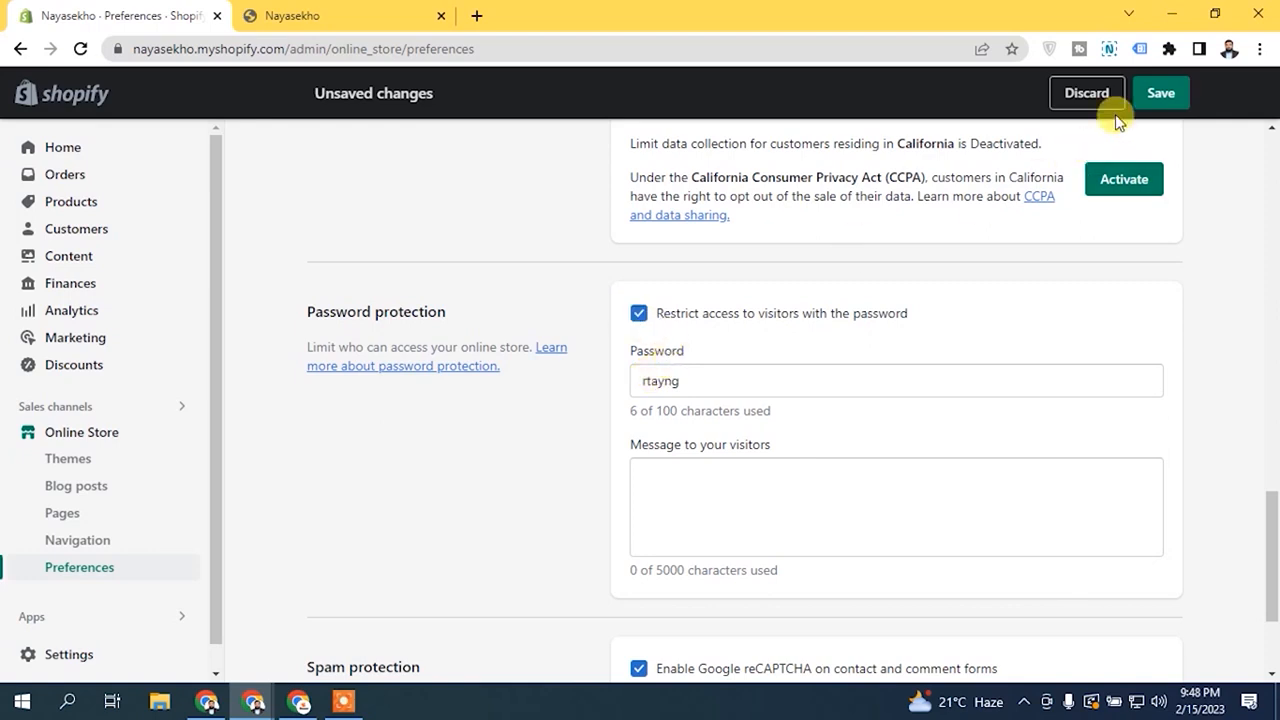
{"action": "left_click", "coordinate": [1158, 94]}
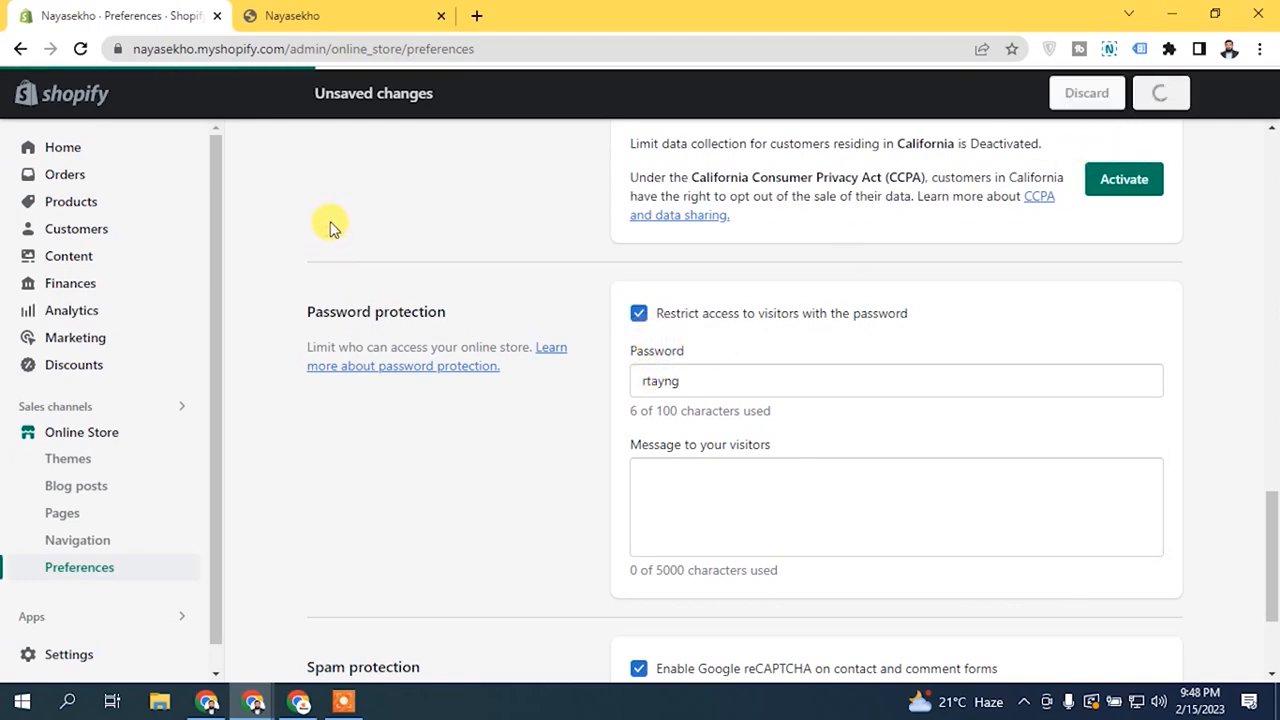
Check the store home in a private window, then close it and return to Preferences
{"action": "right_click", "coordinate": [357, 7]}
{"action": "left_click", "coordinate": [313, 8]}
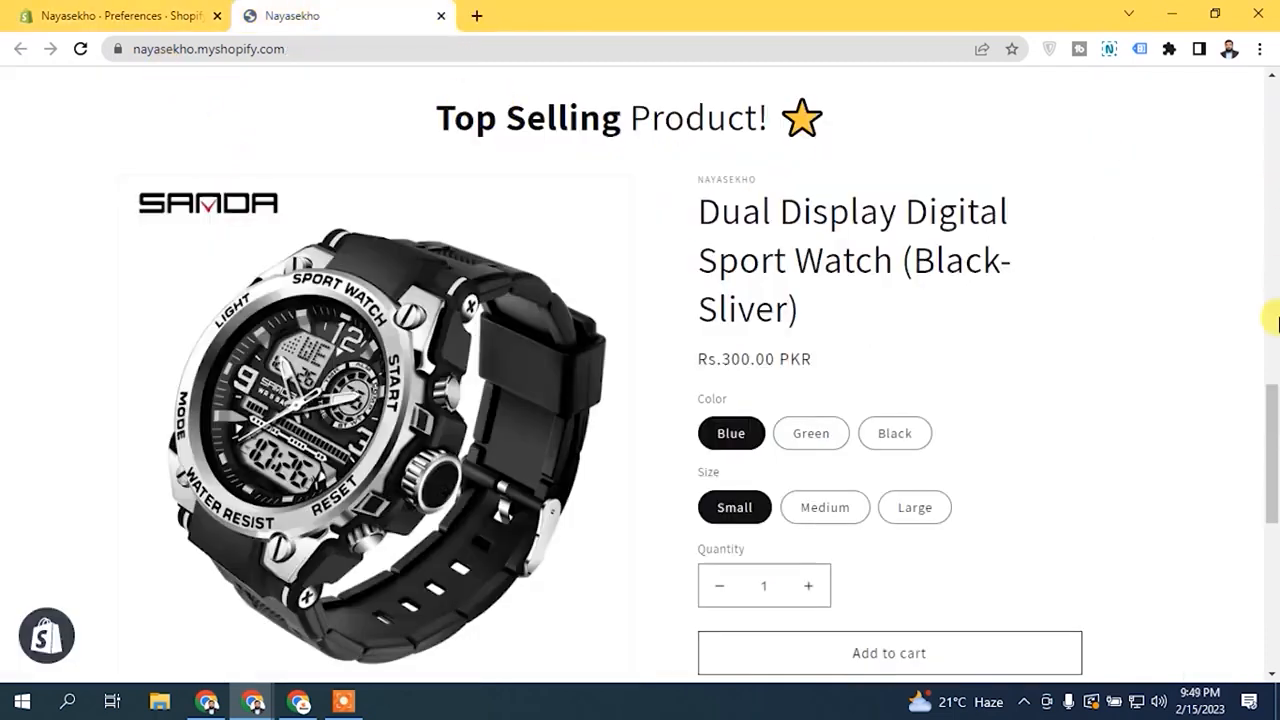
{"action": "left_click_drag", "start_coordinate": [1278, 405], "coordinate": [1275, 82]}
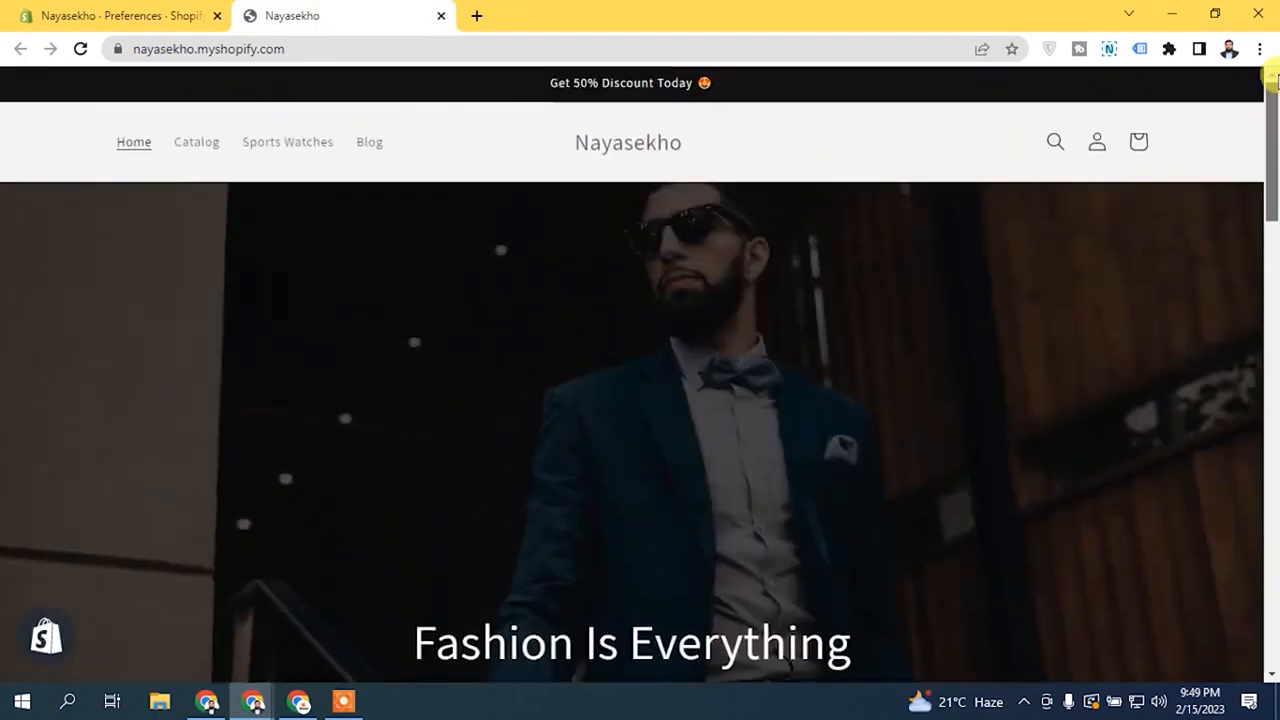
{"action": "right_click", "coordinate": [125, 143]}
{"action": "left_click", "coordinate": [220, 198]}
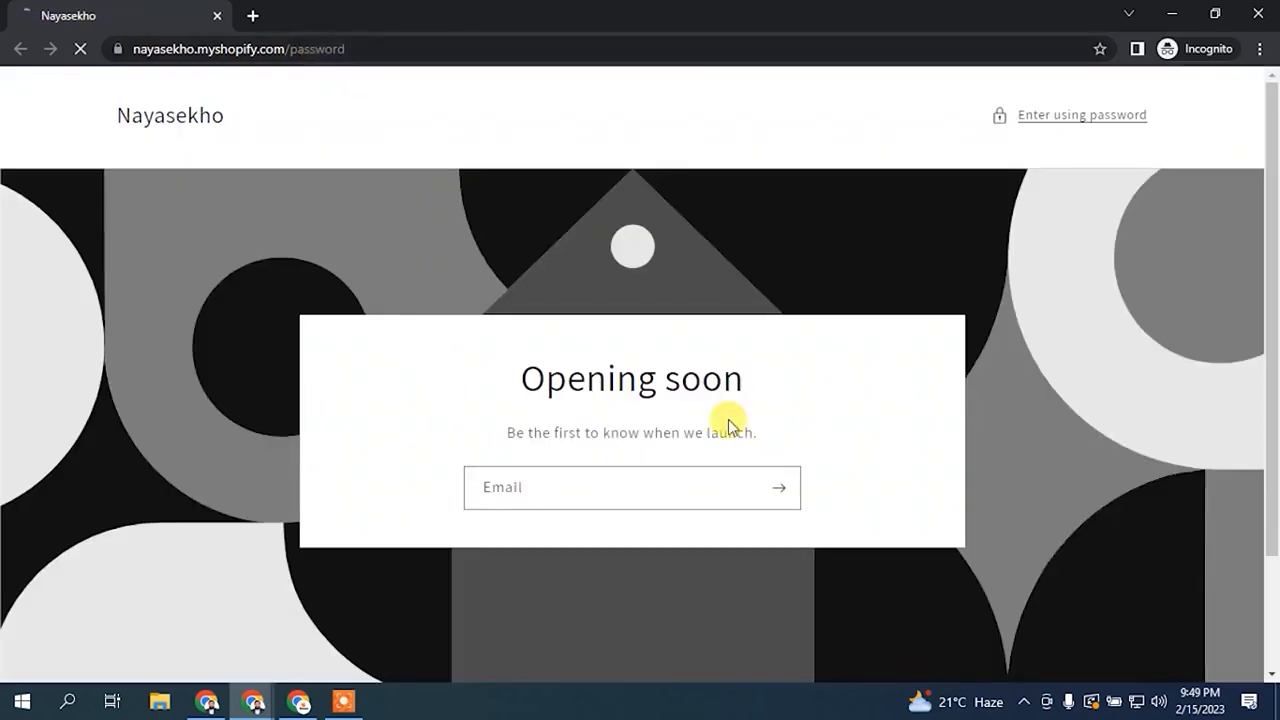
{"action": "left_click_drag", "start_coordinate": [1274, 309], "coordinate": [1272, 456]}
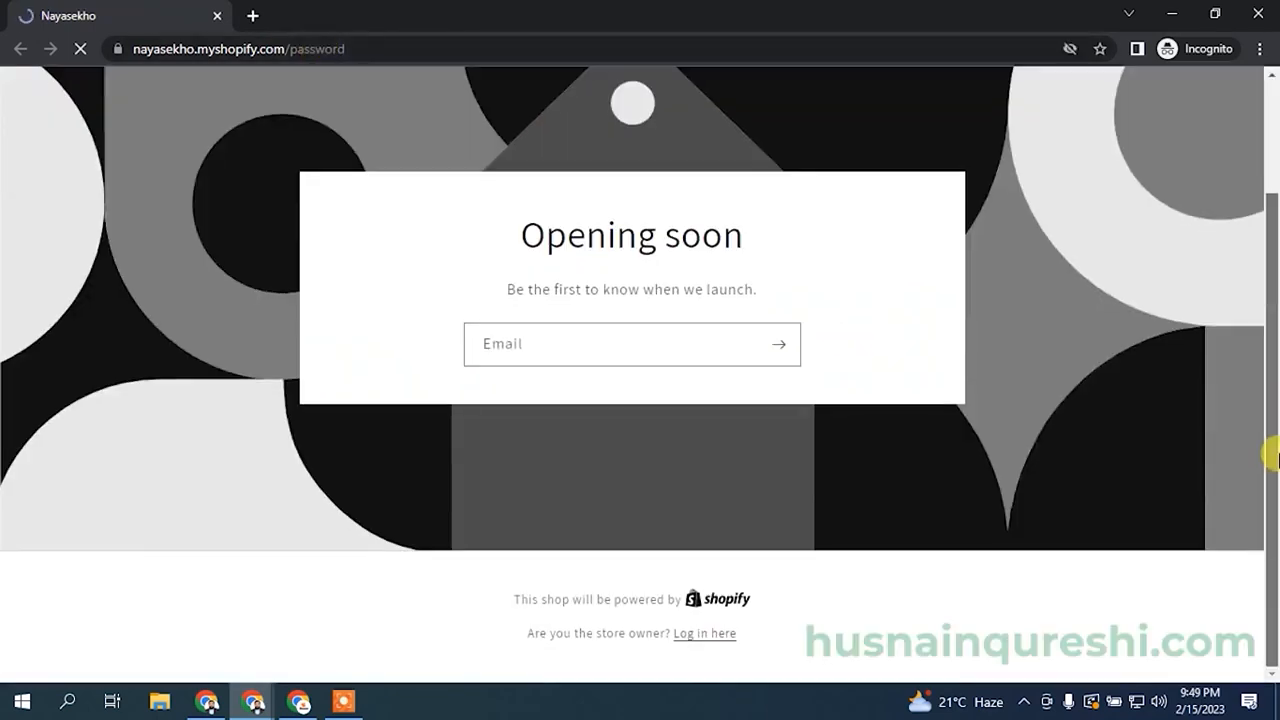
{"action": "scroll", "coordinate": [1233, 203], "scroll_direction": "up", "scroll_amount": 1}
{"action": "left_click", "coordinate": [1258, 14]}
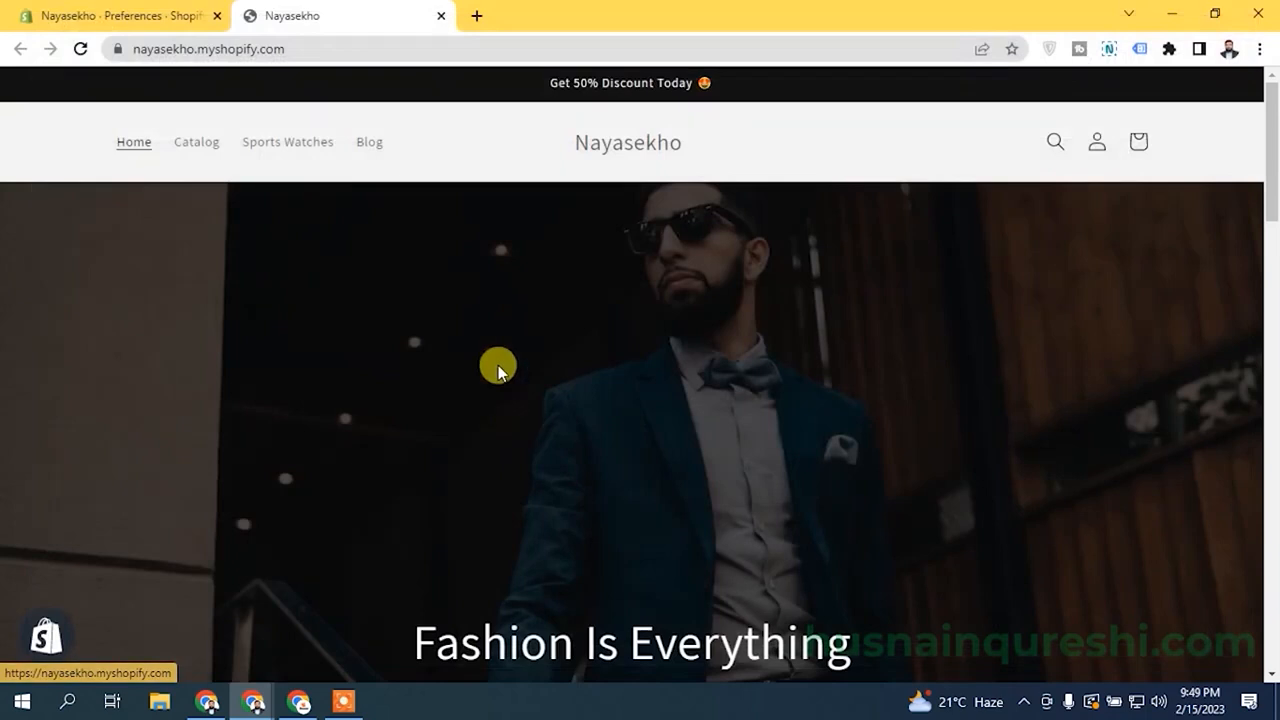
{"action": "left_click", "coordinate": [120, 14]}
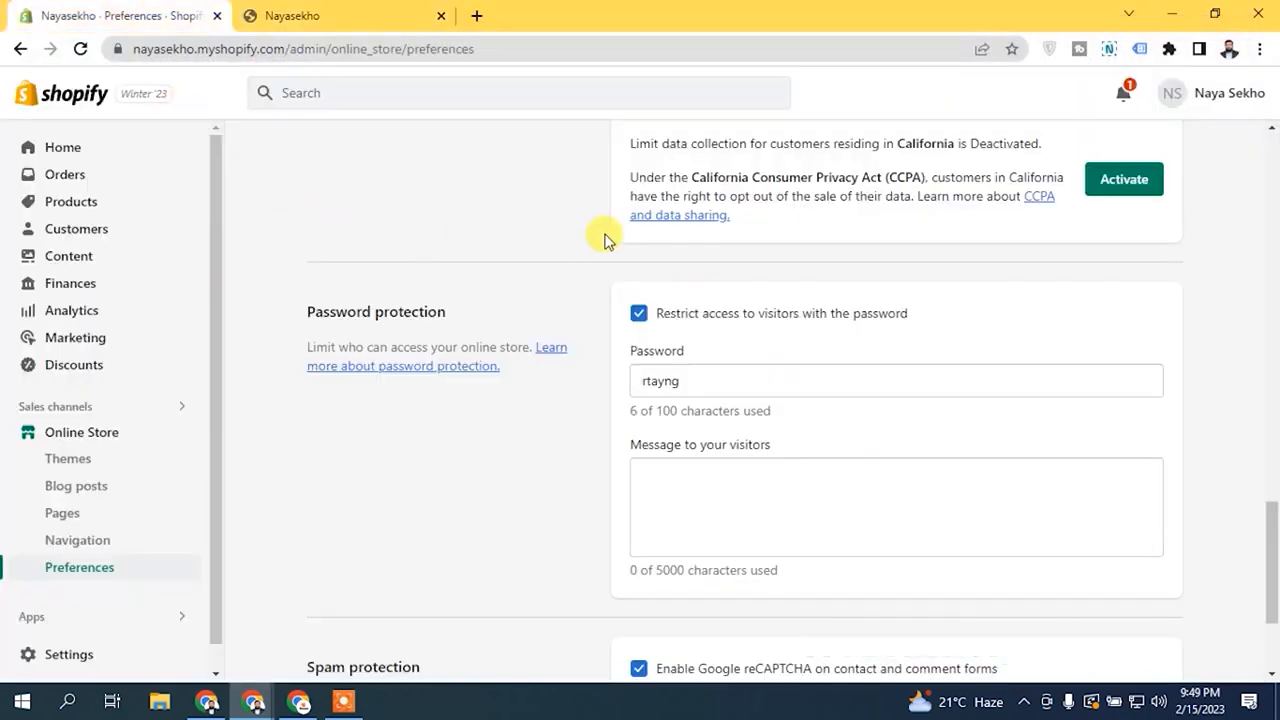
Turn off password protection, save, and dismiss the store-open confirmation
{"action": "left_click", "coordinate": [639, 316]}
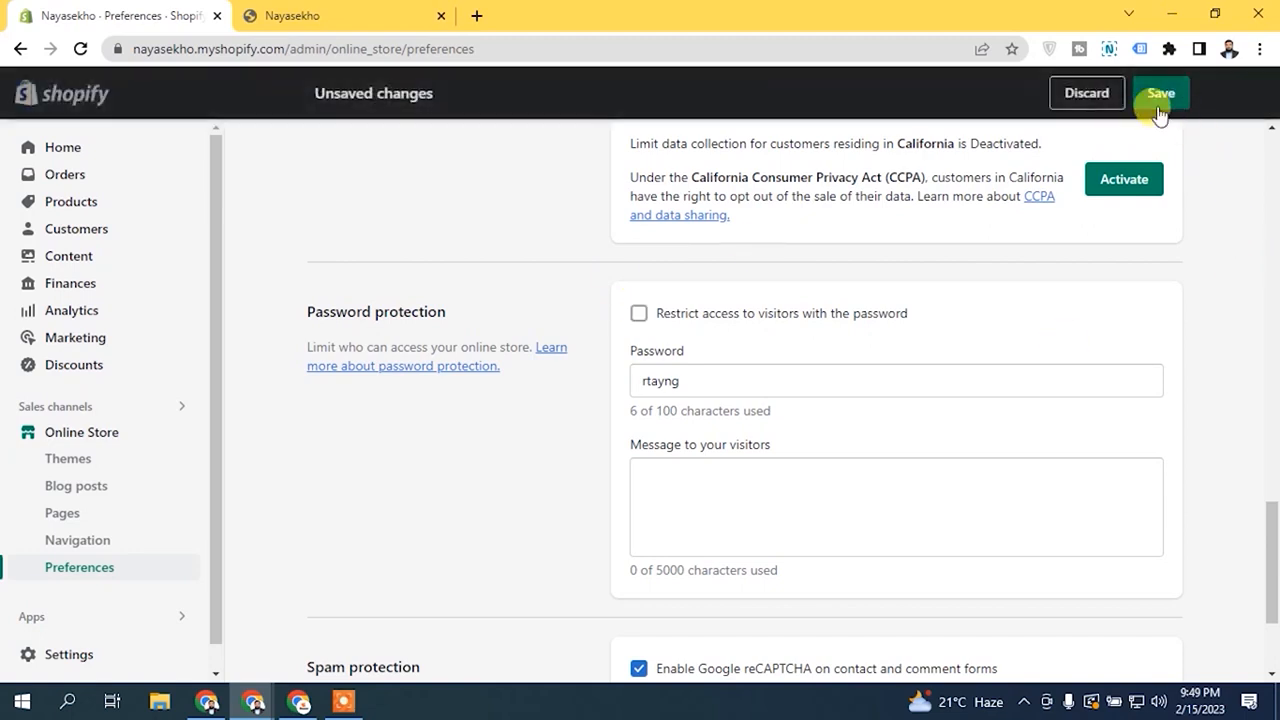
{"action": "left_click", "coordinate": [1159, 96]}
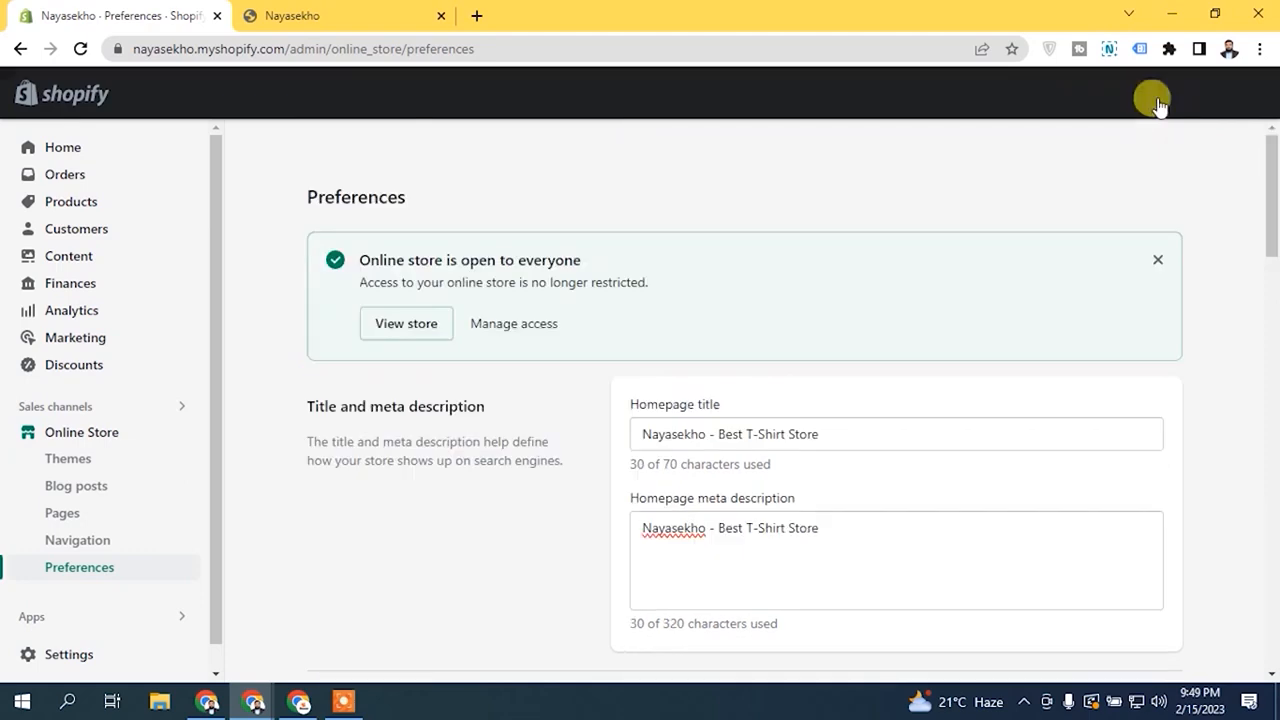
{"action": "left_click", "coordinate": [1153, 257]}
Go to the Online Store themes page, then back to Preferences
{"action": "left_click_drag", "start_coordinate": [1273, 214], "coordinate": [1272, 547]}
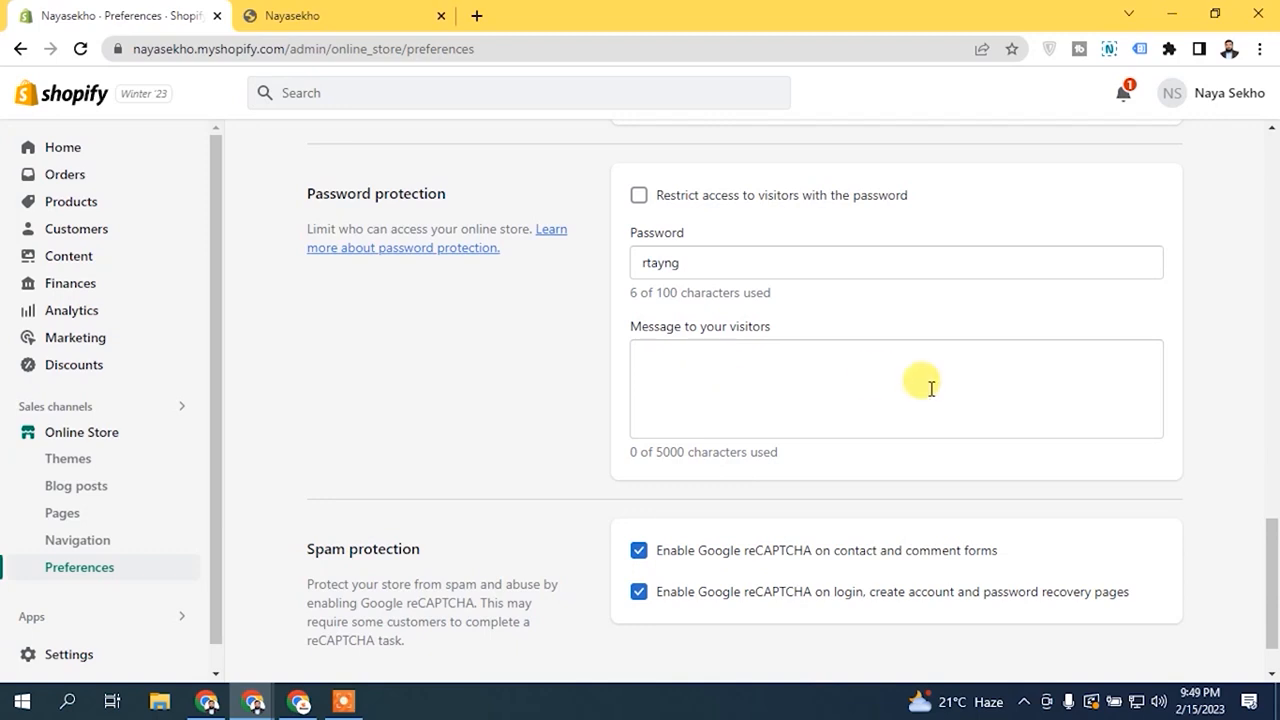
{"action": "scroll", "coordinate": [1271, 543], "scroll_direction": "down", "scroll_amount": 2}
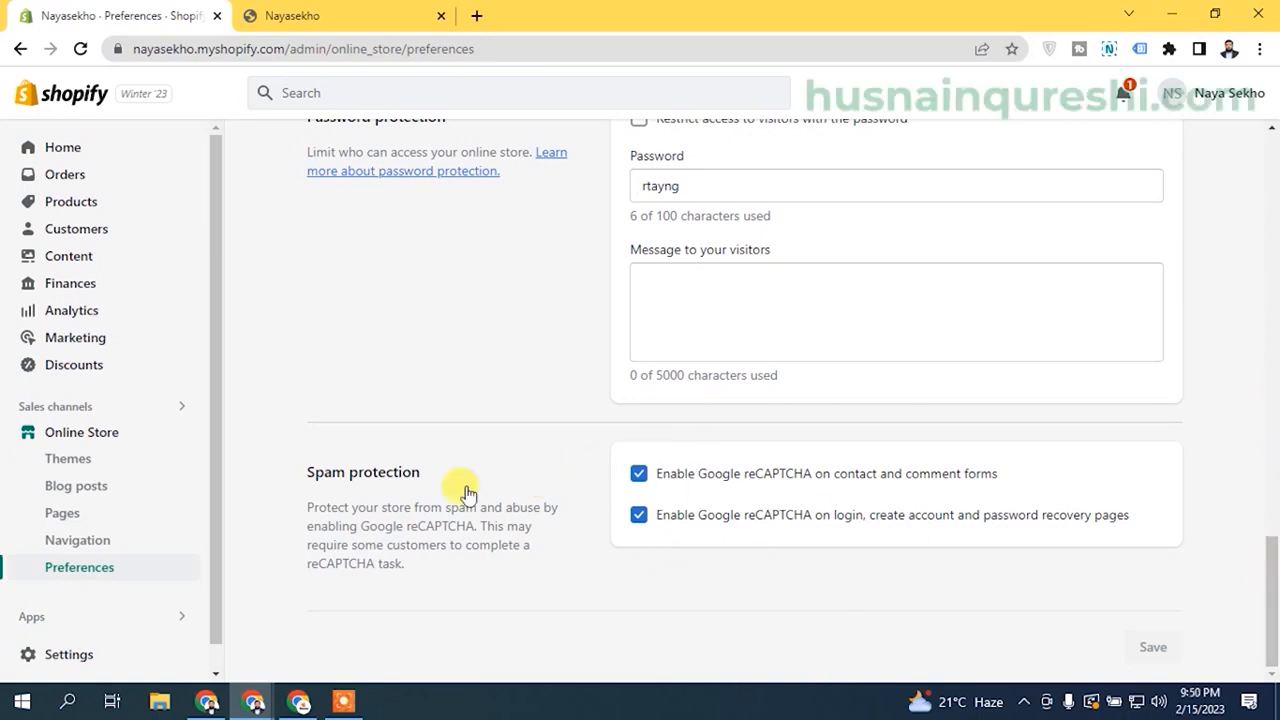
{"action": "left_click", "coordinate": [79, 436]}
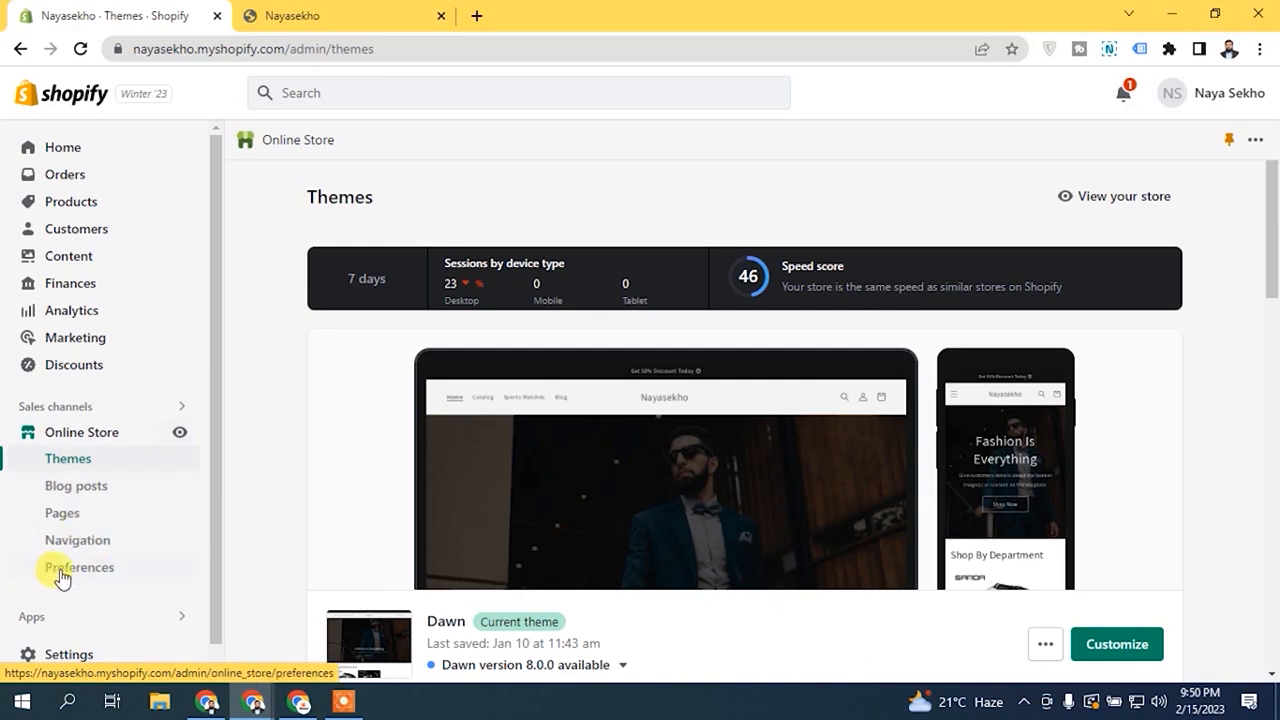
{"action": "left_click", "coordinate": [62, 570]}
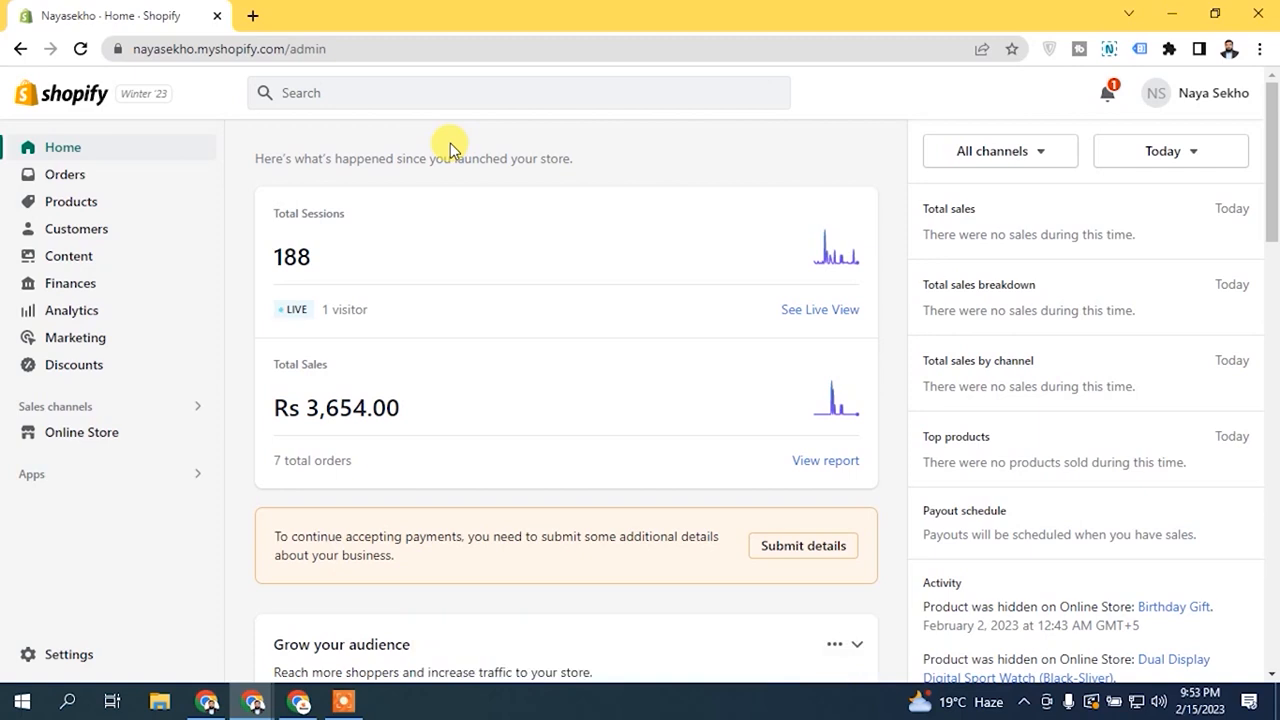
Search the Shopify App Store for 'google channel' from Sales channels
{"action": "left_click", "coordinate": [64, 410]}
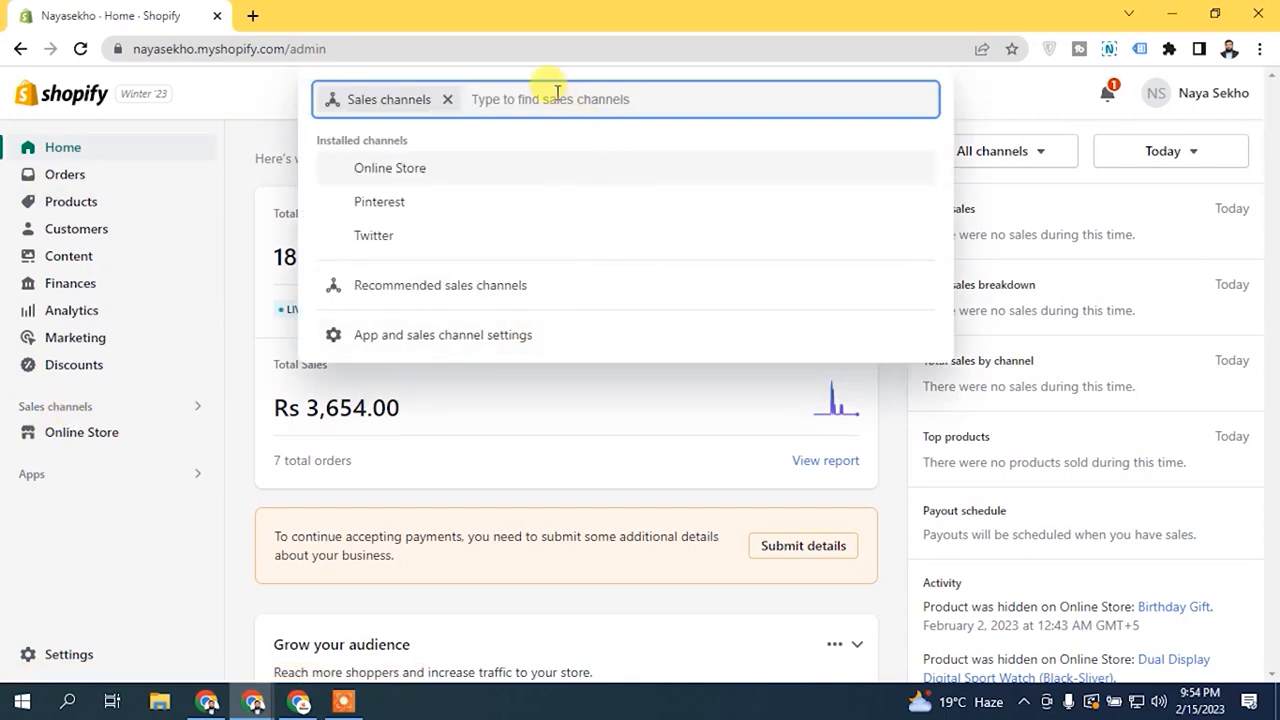
{"action": "type", "text": "goo"}
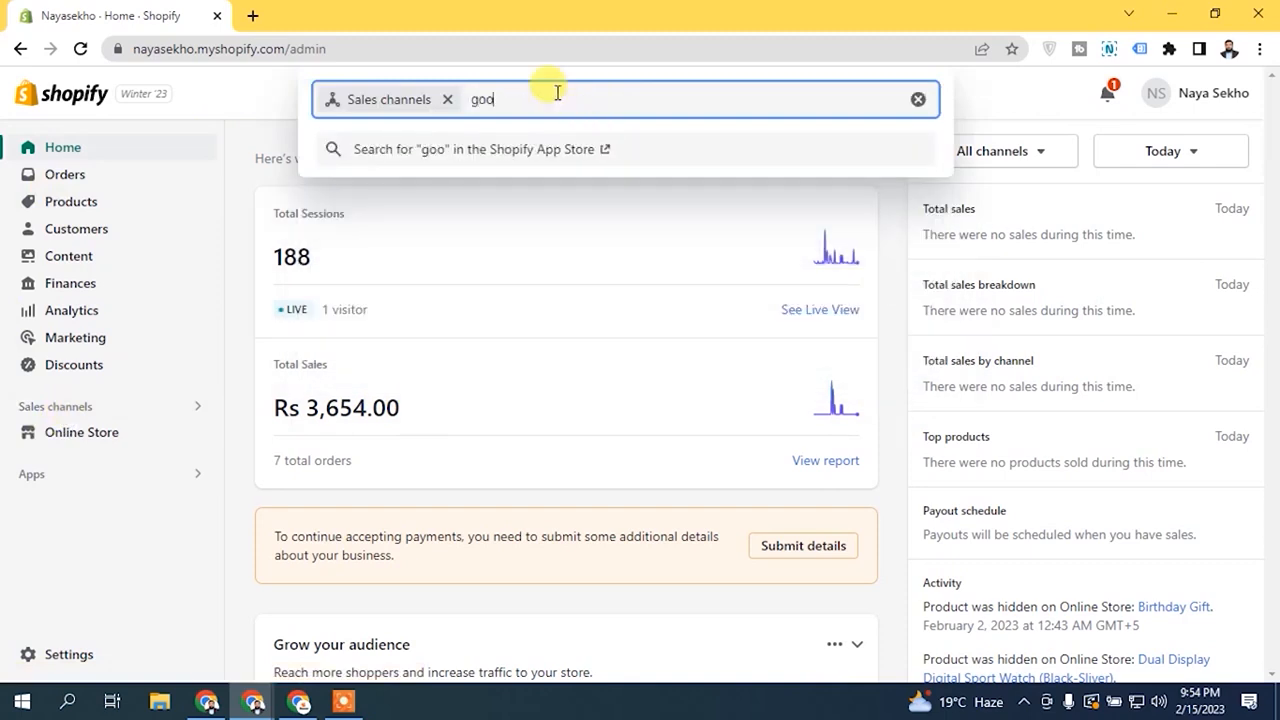
{"action": "type", "text": "gle channel"}
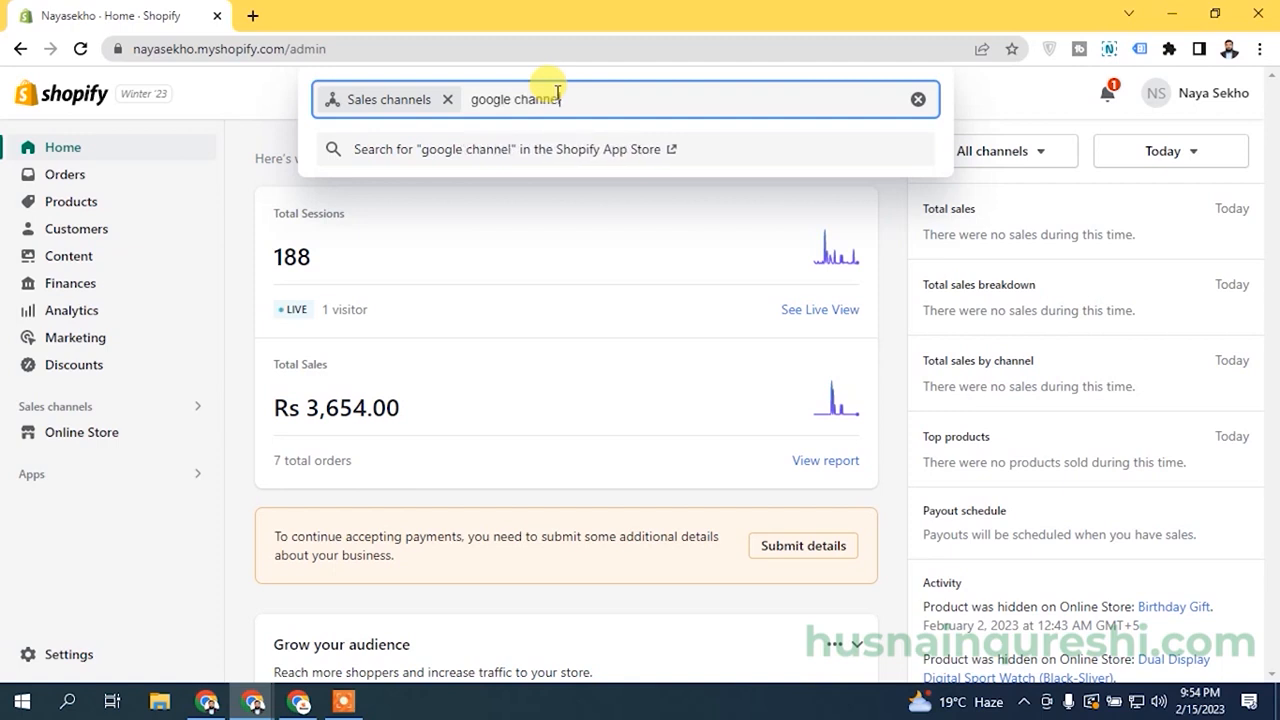
{"action": "key", "text": "Return"}
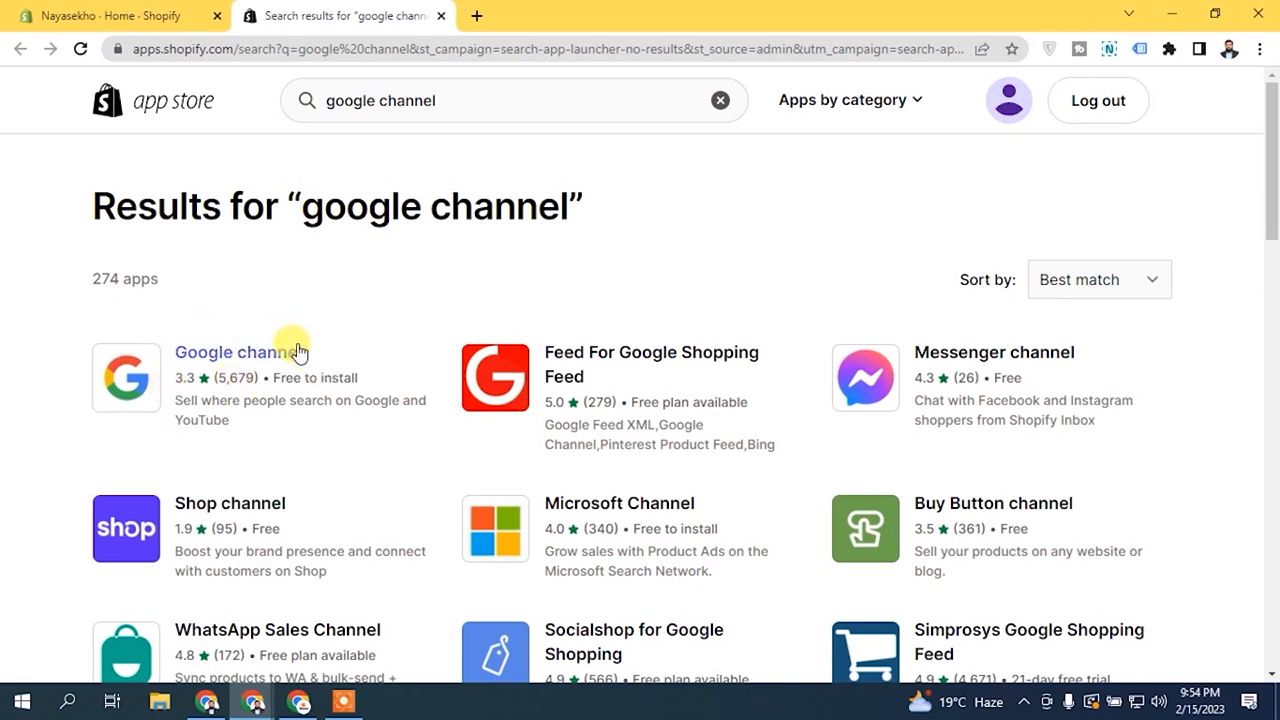
Open the Google channel app listing and choose Add app
{"action": "left_click", "coordinate": [249, 358]}
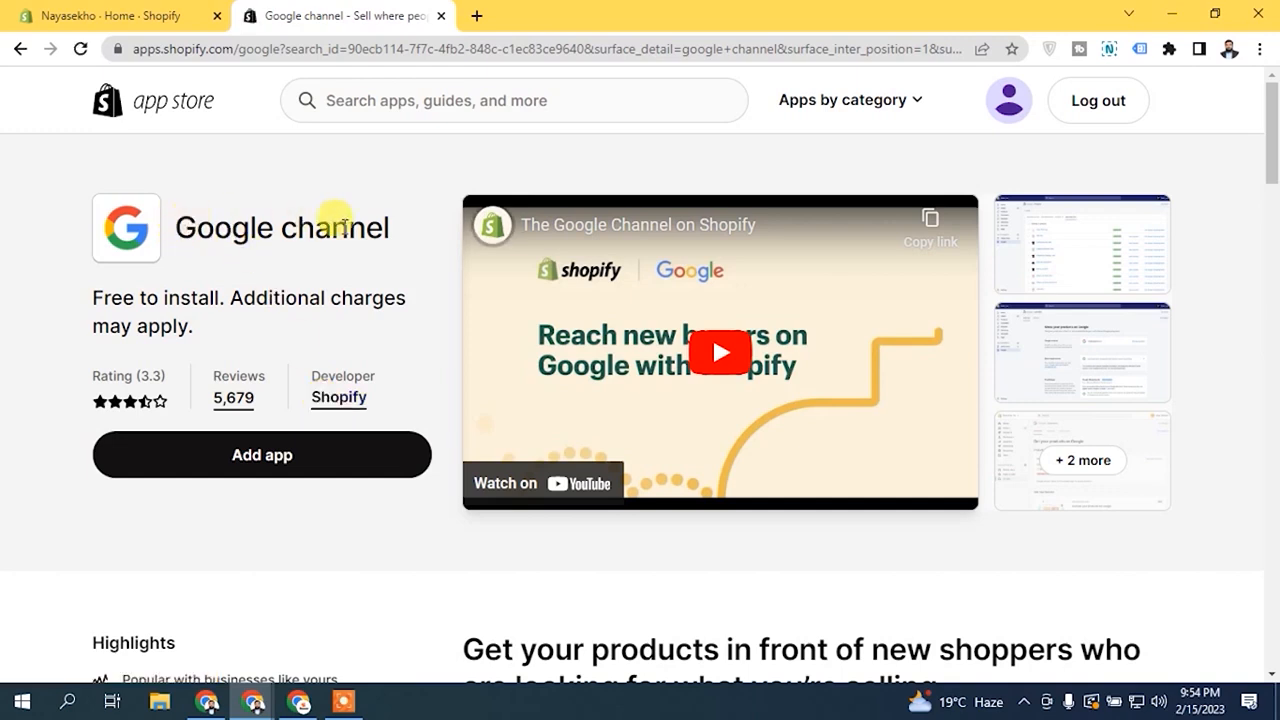
{"action": "mouse_move", "coordinate": [1273, 132]}
{"action": "left_mouse_down"}
{"action": "mouse_move", "coordinate": [1276, 171]}
{"action": "mouse_move", "coordinate": [1275, 140]}
{"action": "left_mouse_up"}
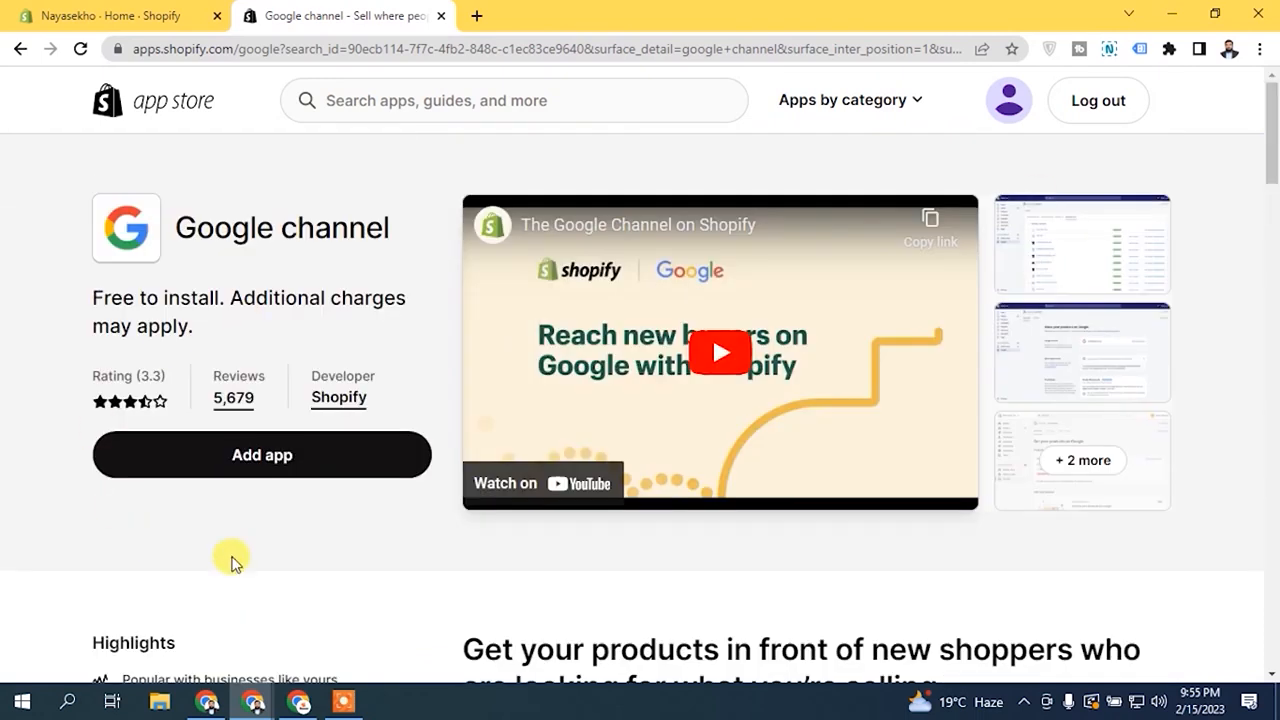
{"action": "left_click", "coordinate": [266, 456]}
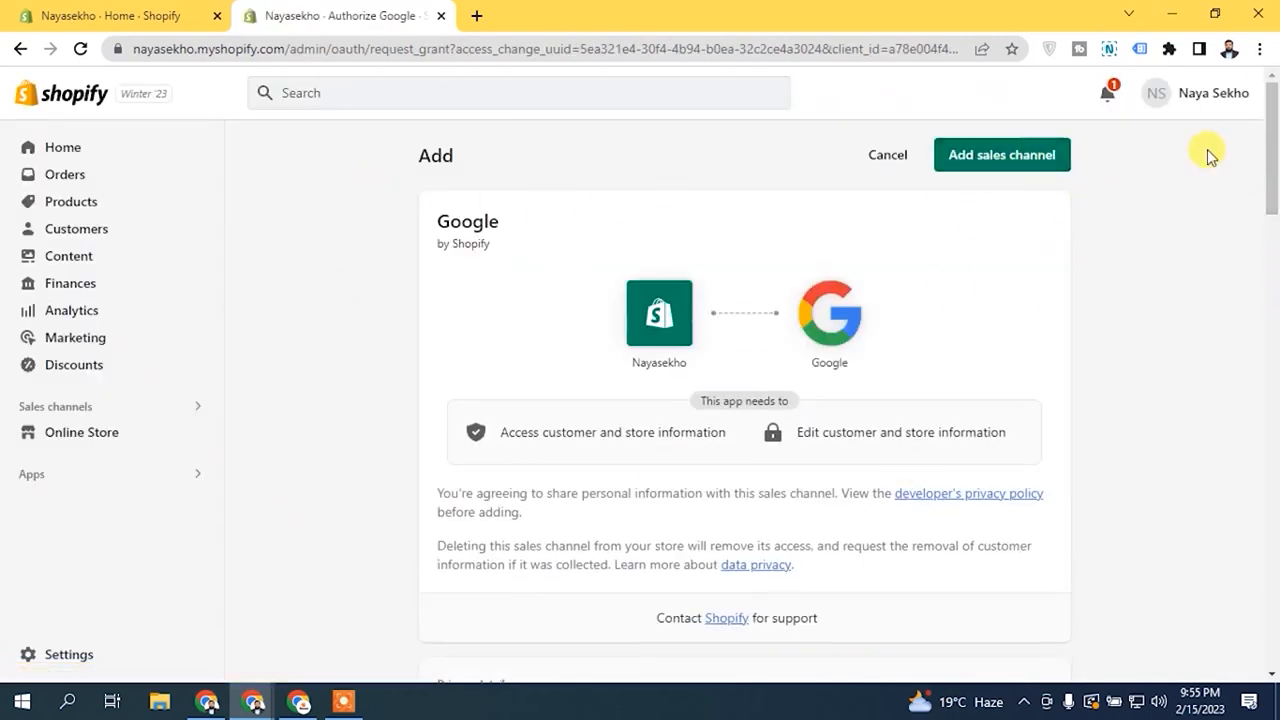
Confirm adding Google as a sales channel on the authorization page
{"action": "left_click_drag", "start_coordinate": [1272, 165], "coordinate": [1271, 110]}
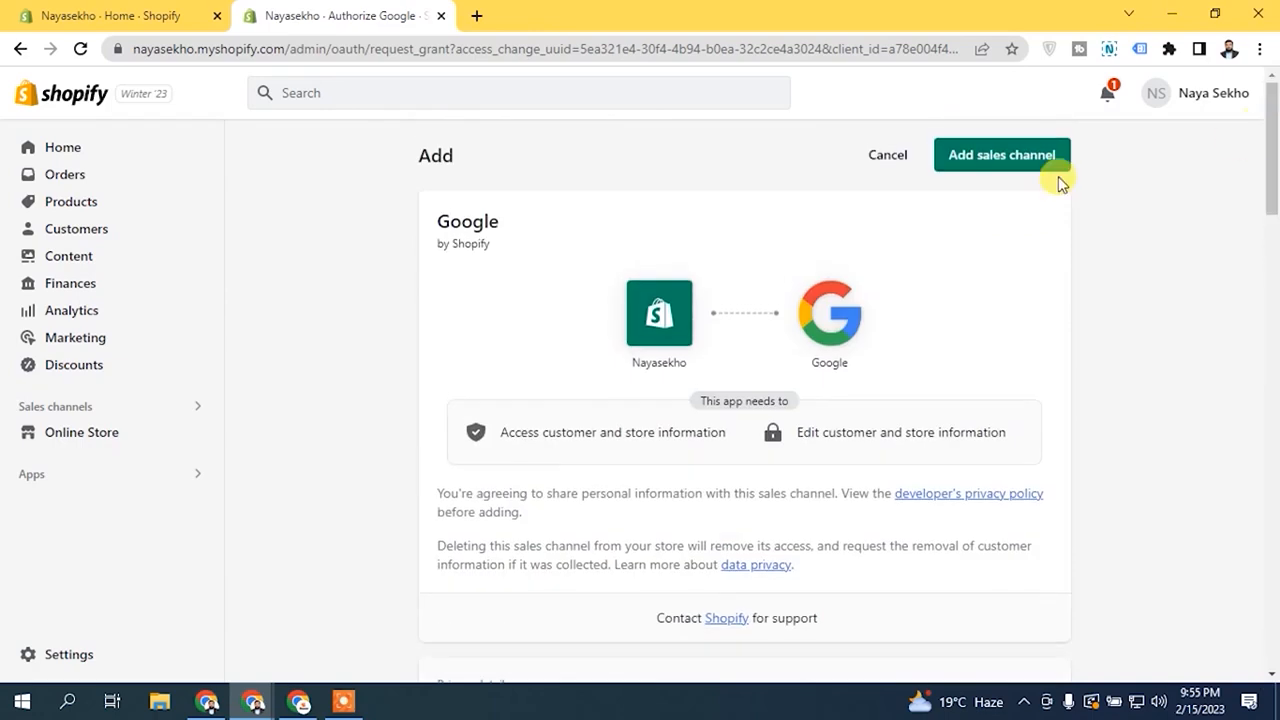
{"action": "left_click", "coordinate": [974, 158]}
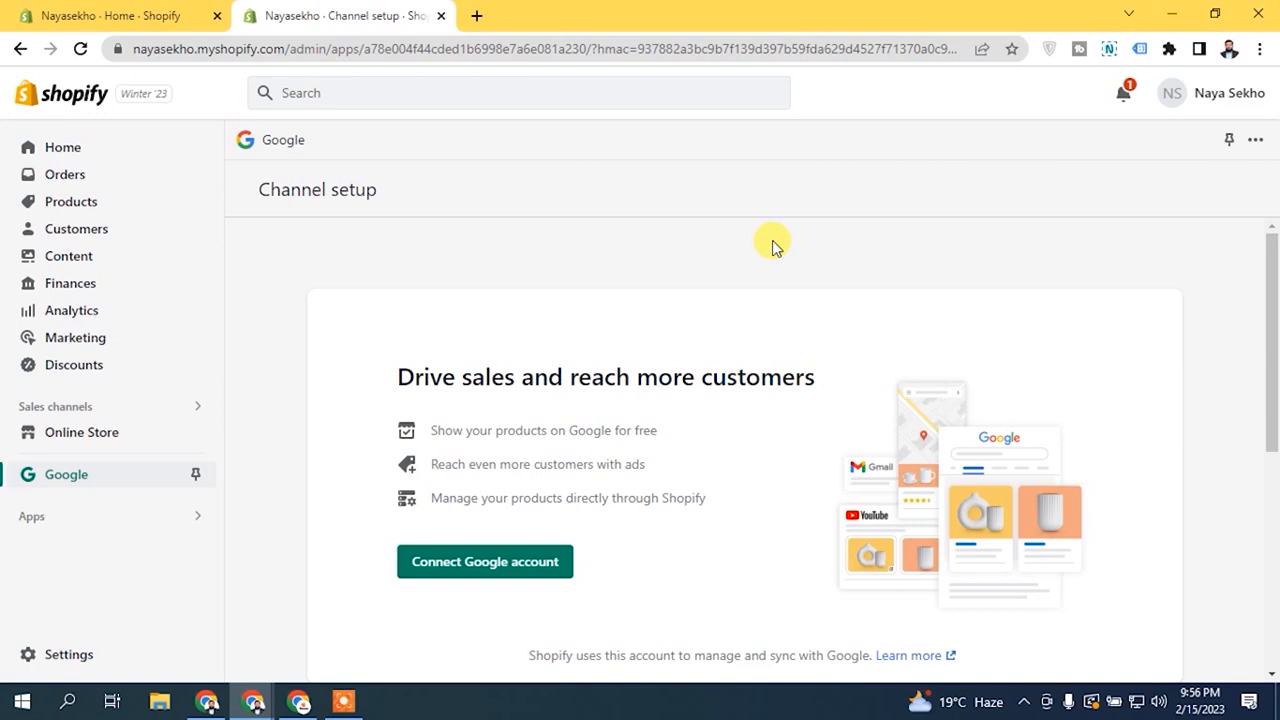
Connect the personal Google account to the Google channel and allow access
{"action": "left_click_drag", "start_coordinate": [1273, 355], "coordinate": [1271, 394]}
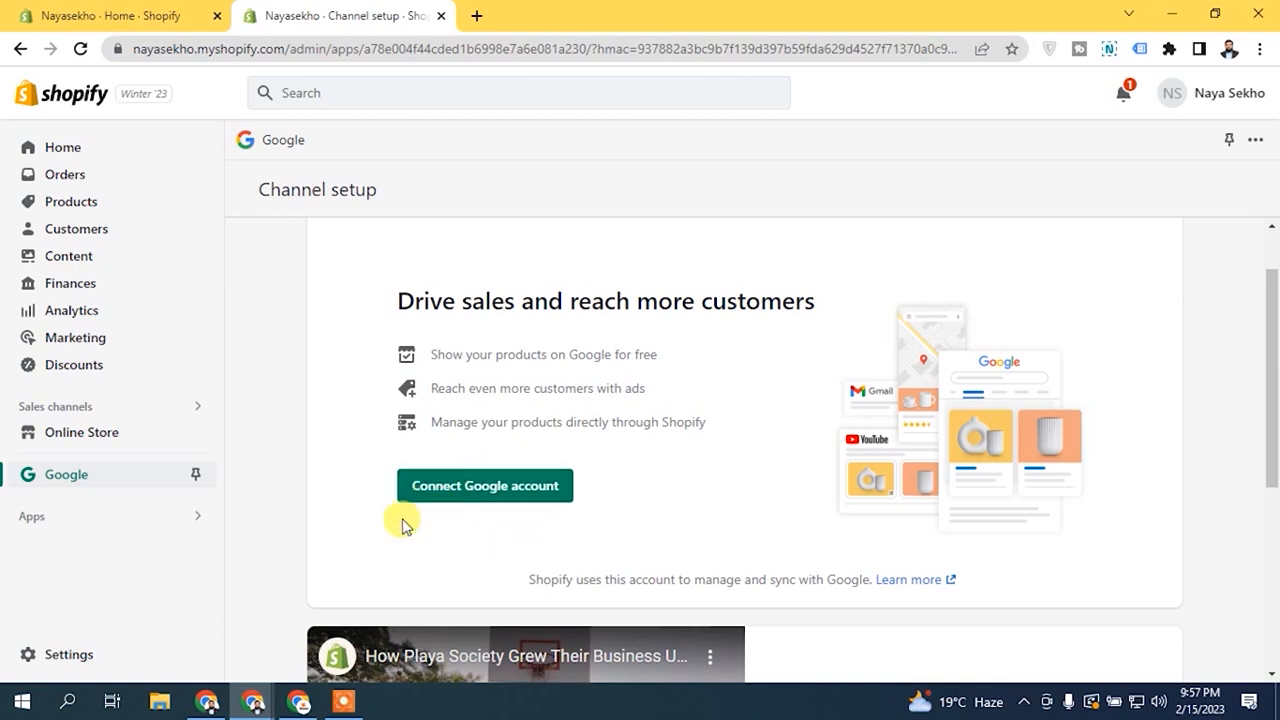
{"action": "left_click", "coordinate": [446, 500]}
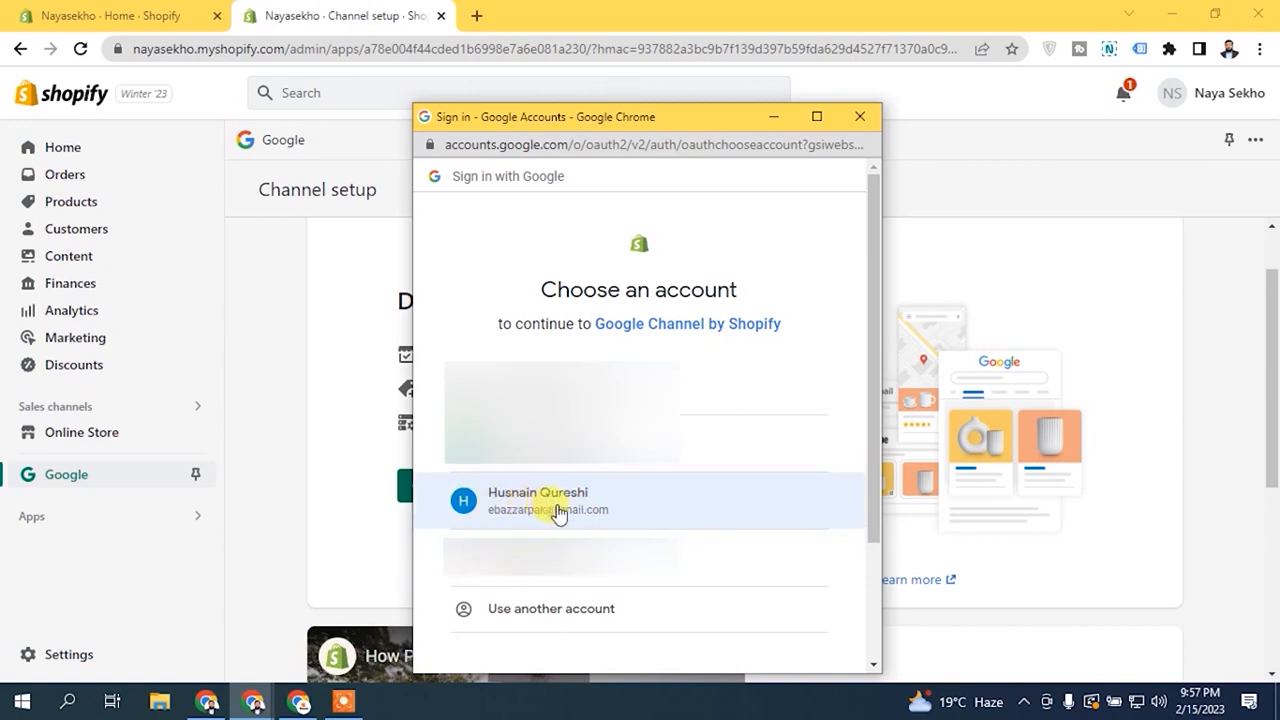
{"action": "left_click", "coordinate": [511, 510]}
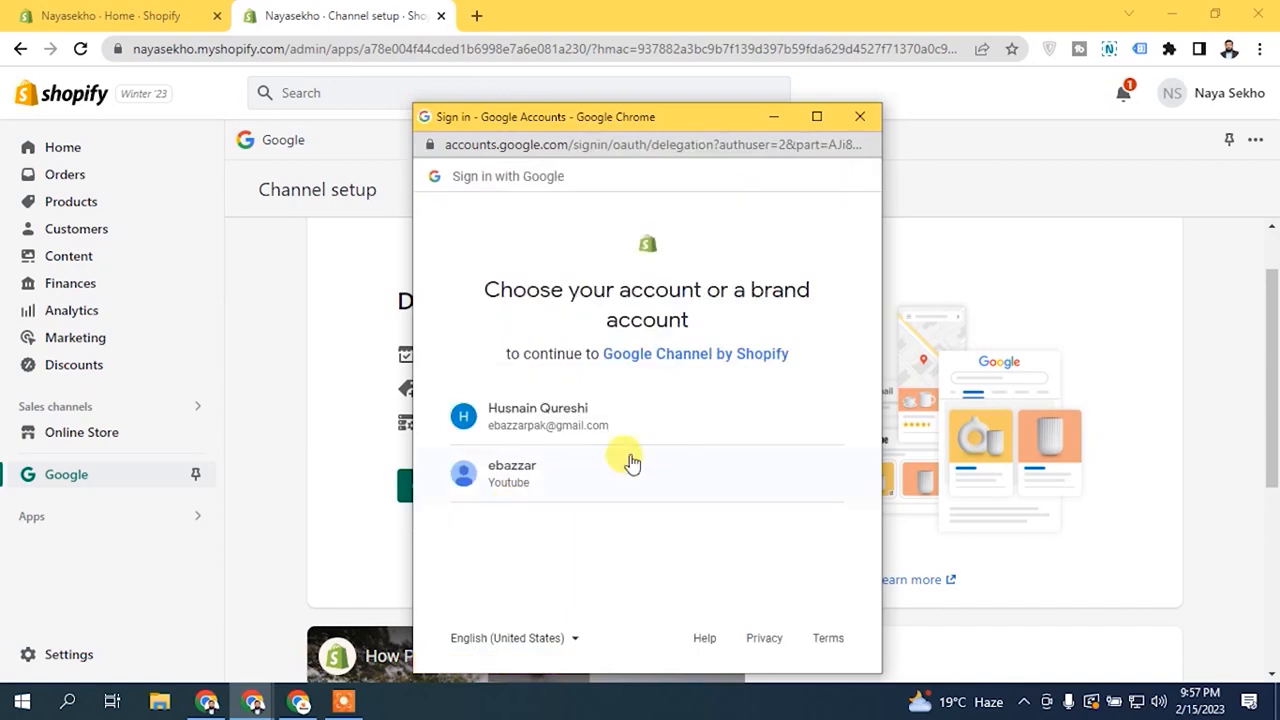
{"action": "left_click", "coordinate": [569, 426]}
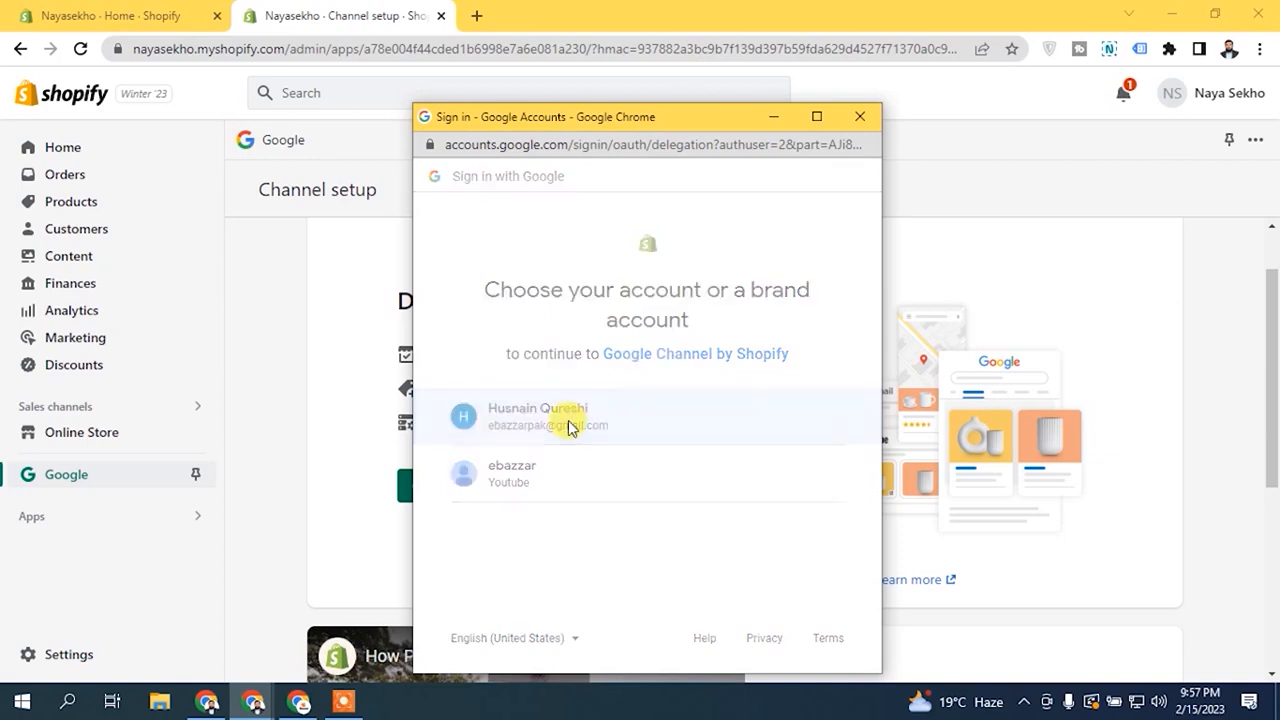
{"action": "left_click_drag", "start_coordinate": [871, 262], "coordinate": [857, 486]}
{"action": "left_click", "coordinate": [740, 552]}
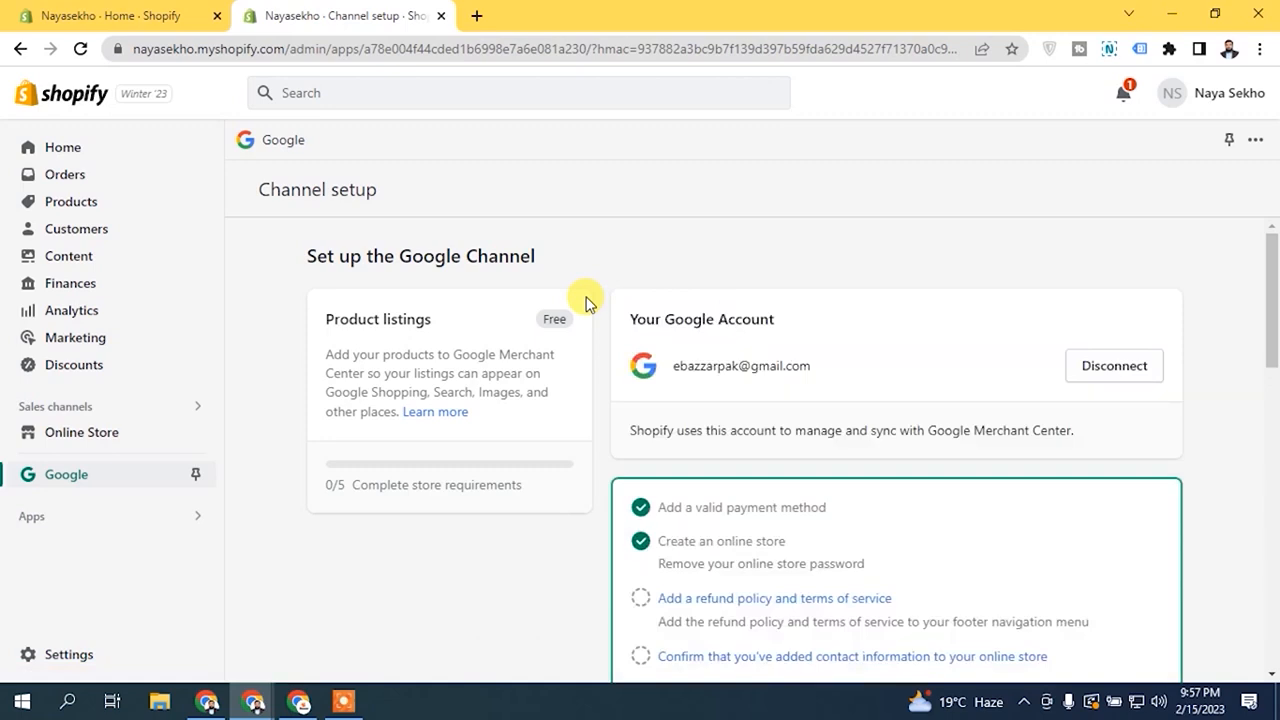
Follow the checklist link to add a refund policy and terms of service
{"action": "left_click_drag", "start_coordinate": [1273, 298], "coordinate": [1276, 352]}
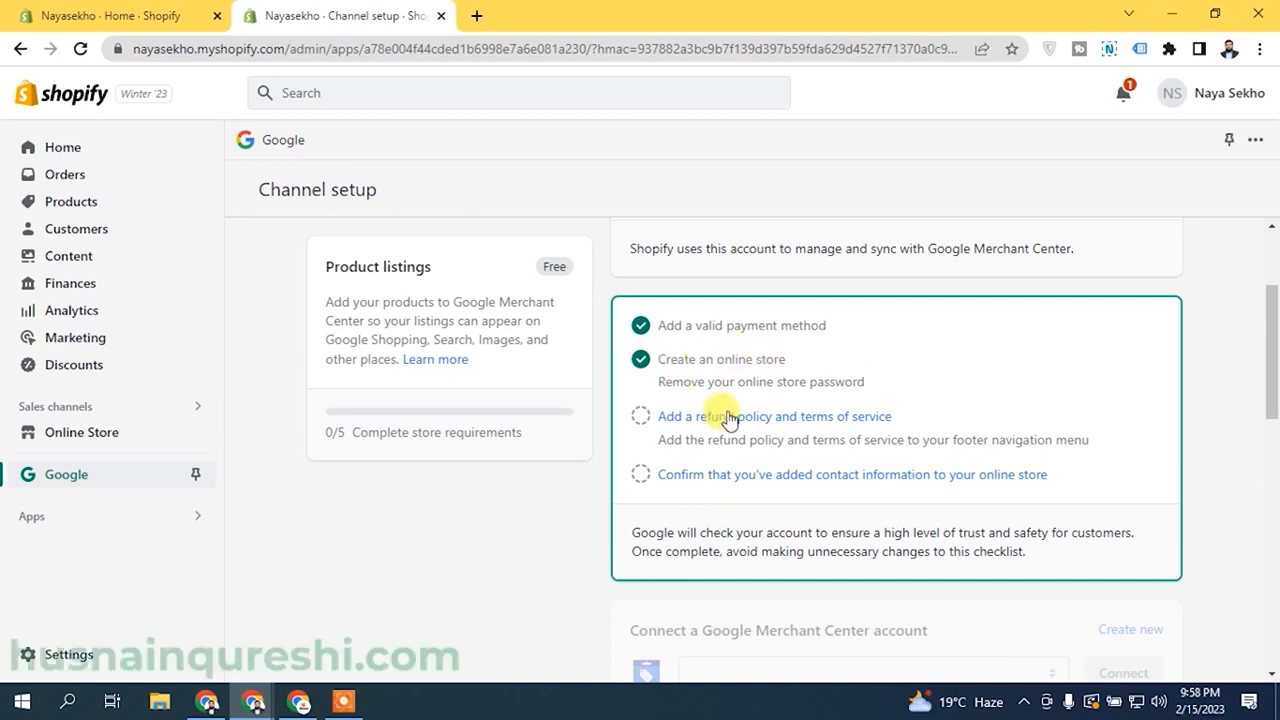
{"action": "scroll", "coordinate": [1273, 343], "scroll_direction": "down", "scroll_amount": 1}
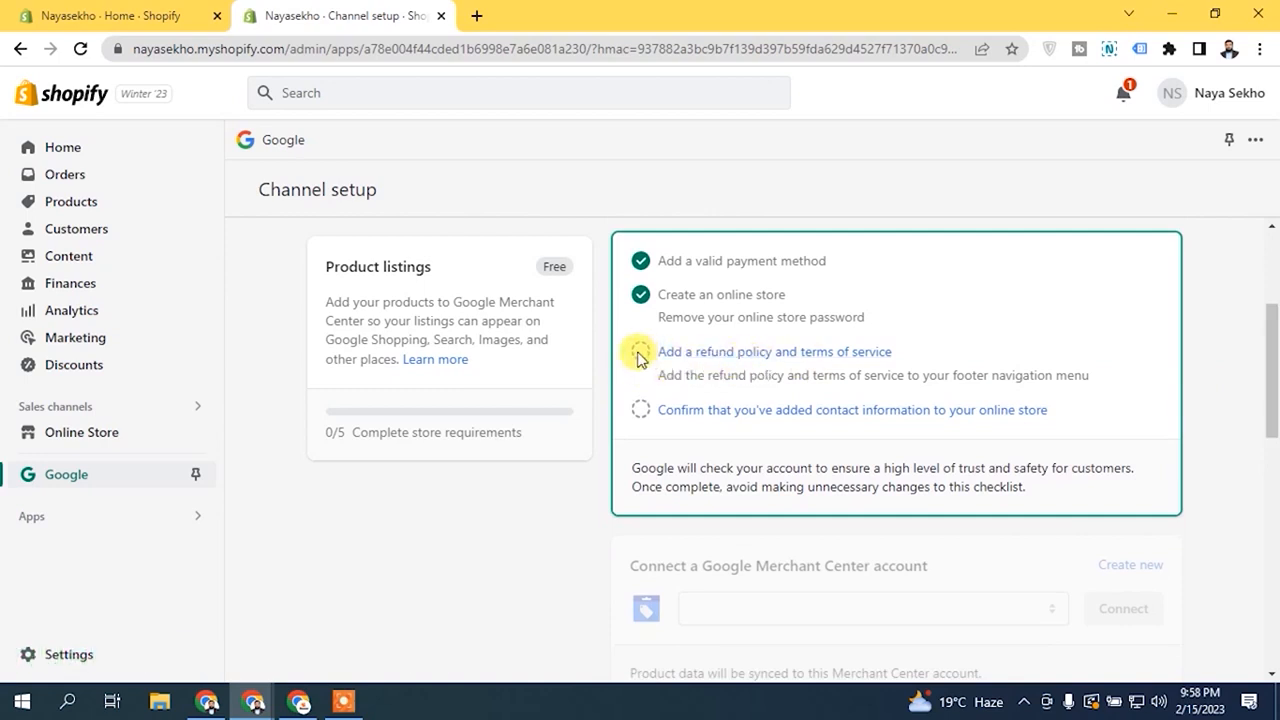
{"action": "left_click", "coordinate": [745, 352]}
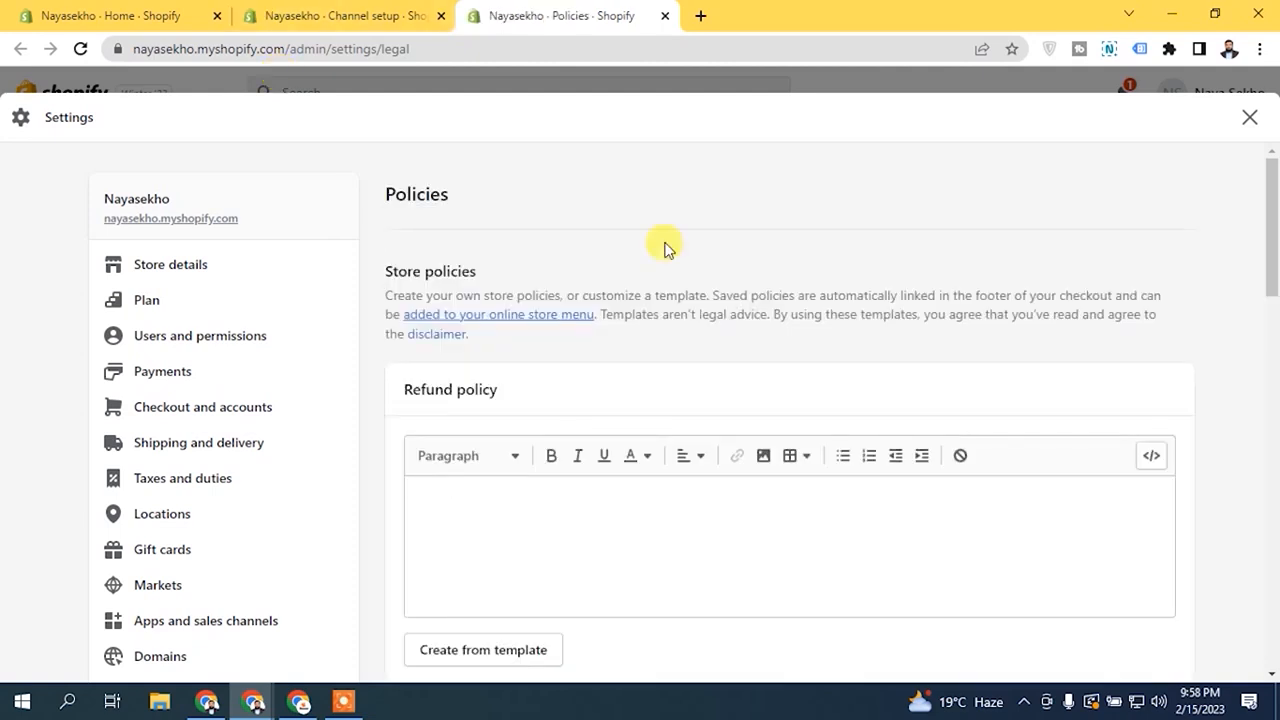
Paste the prepared return and refund text into the empty Refund policy and save it
{"action": "left_click_drag", "start_coordinate": [1270, 230], "coordinate": [1265, 276]}
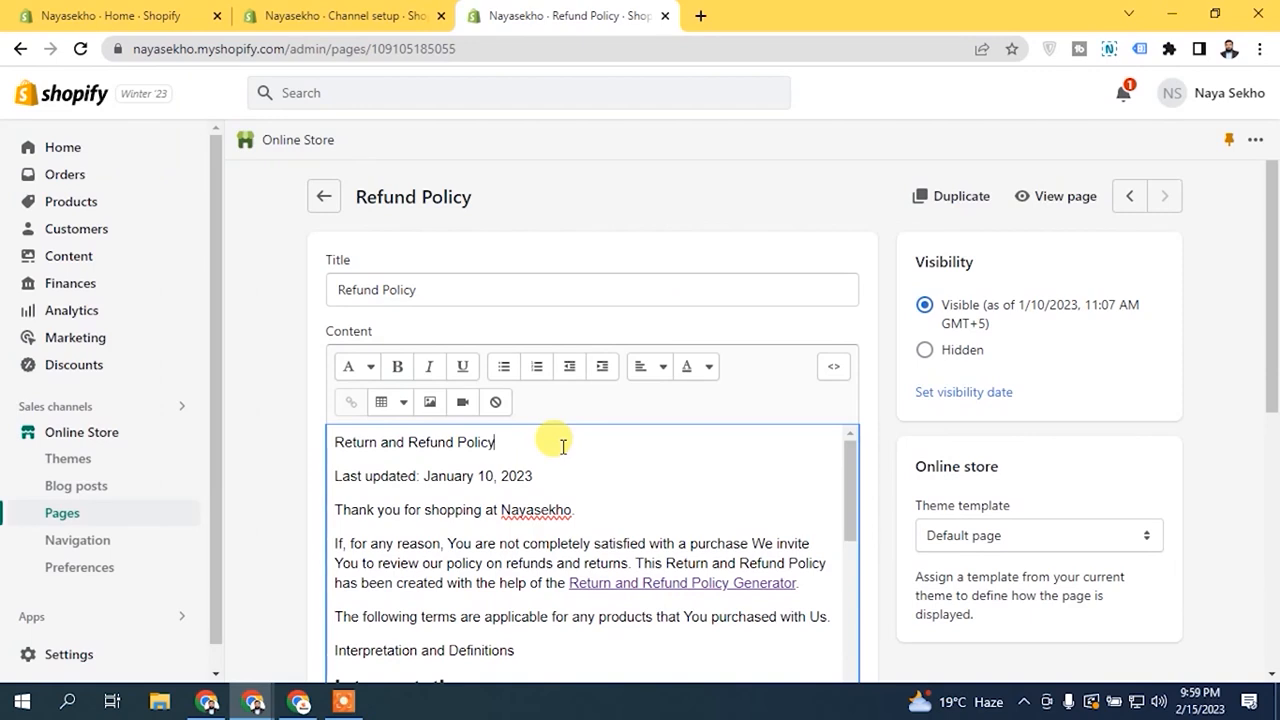
{"action": "key", "text": "ctrl+a"}
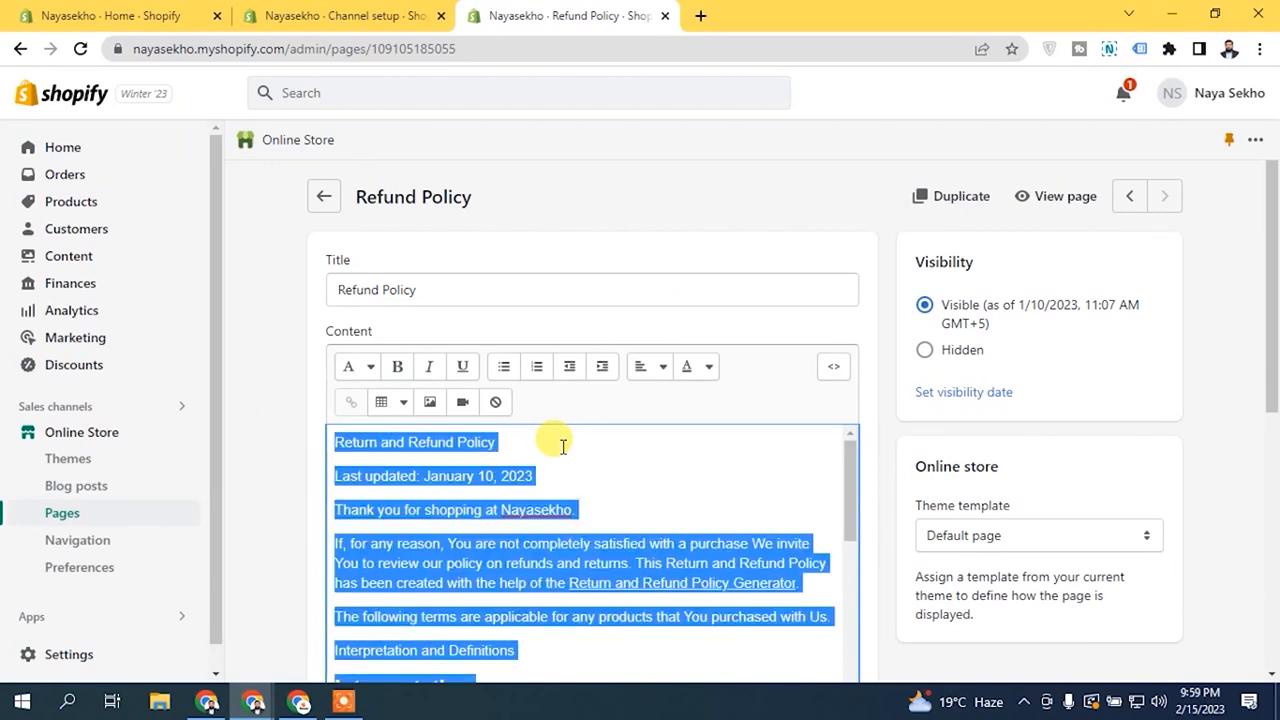
{"action": "left_click", "coordinate": [394, 14]}
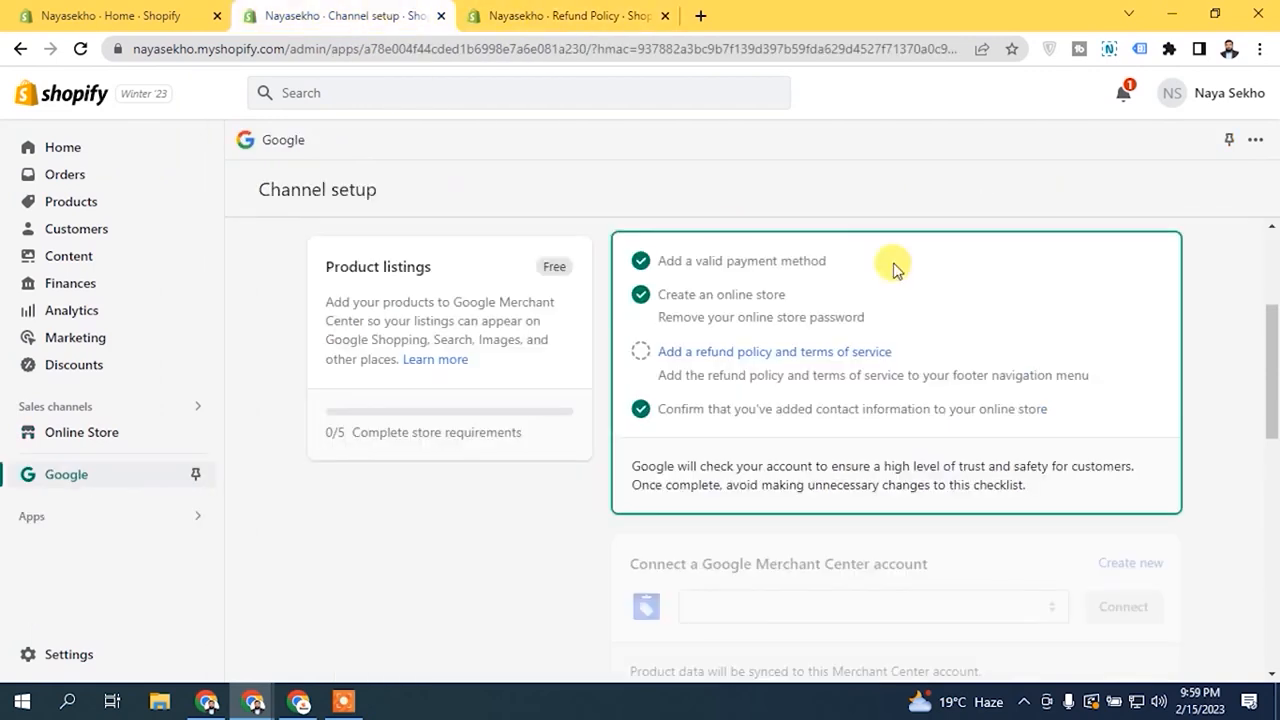
{"action": "left_click", "coordinate": [786, 352]}
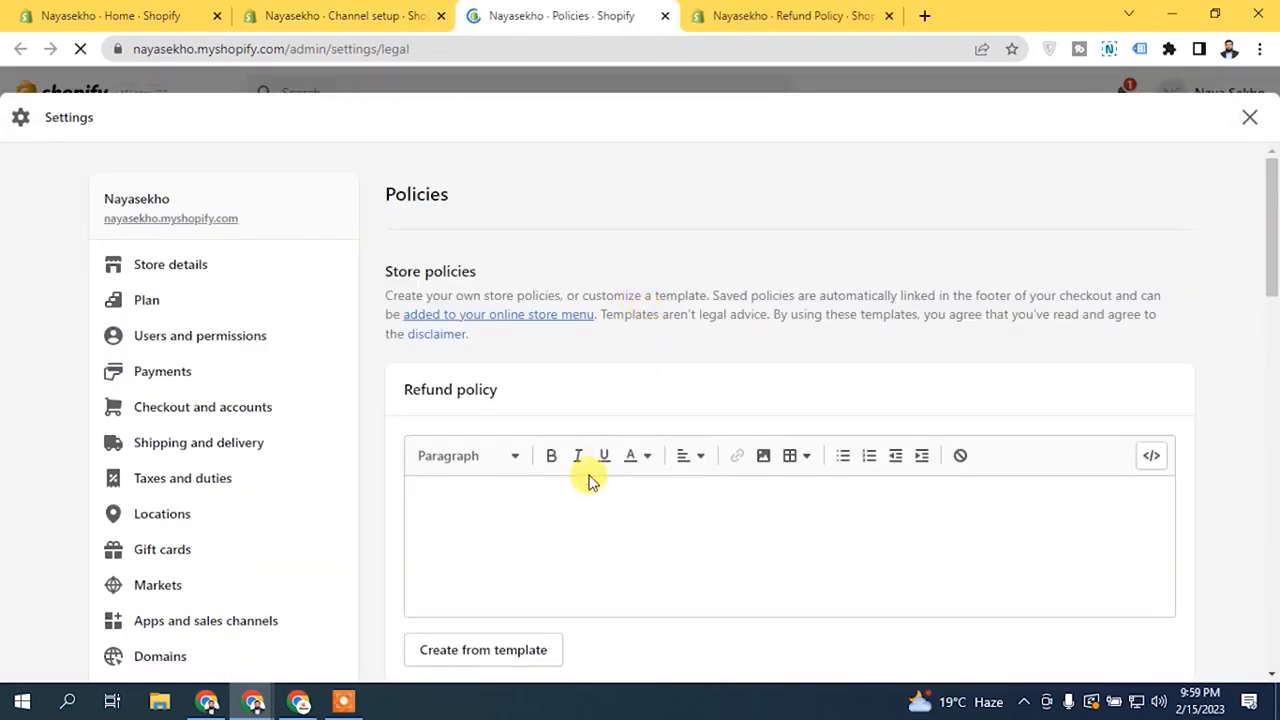
{"action": "left_click", "coordinate": [574, 497]}
{"action": "key", "text": "ctrl+v"}
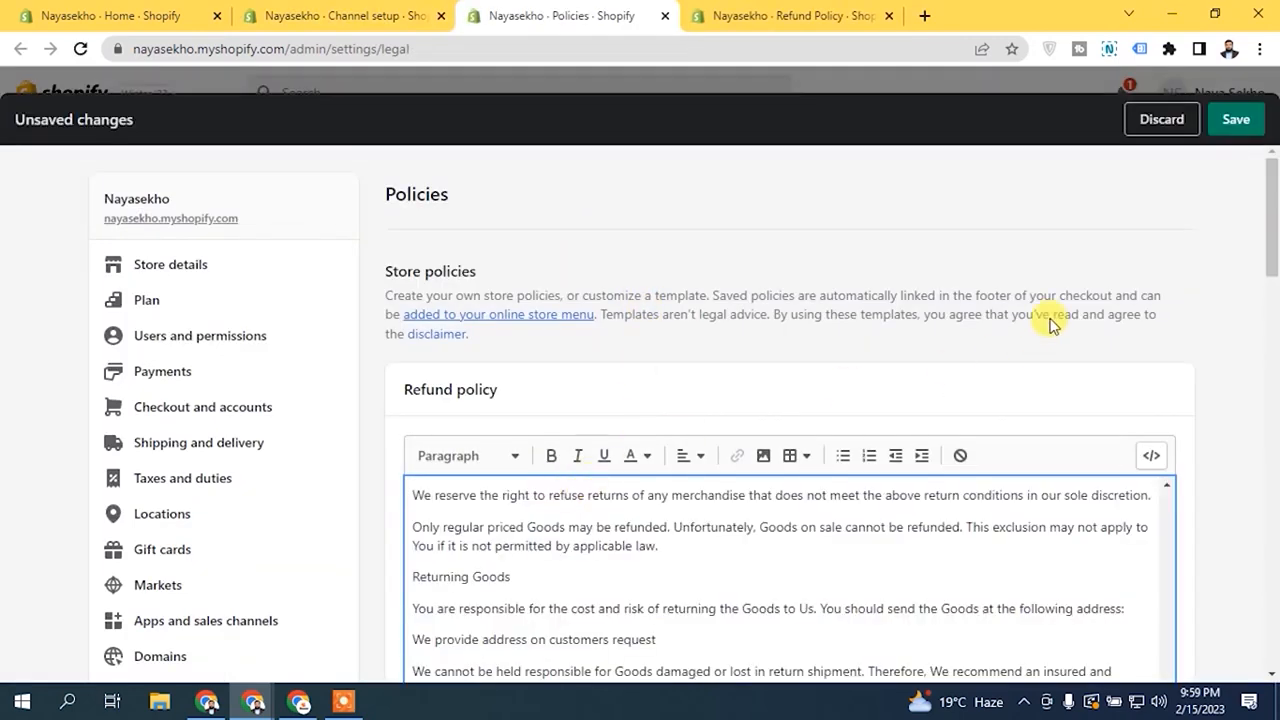
{"action": "left_click", "coordinate": [1234, 119]}
{"action": "left_click", "coordinate": [374, 14]}
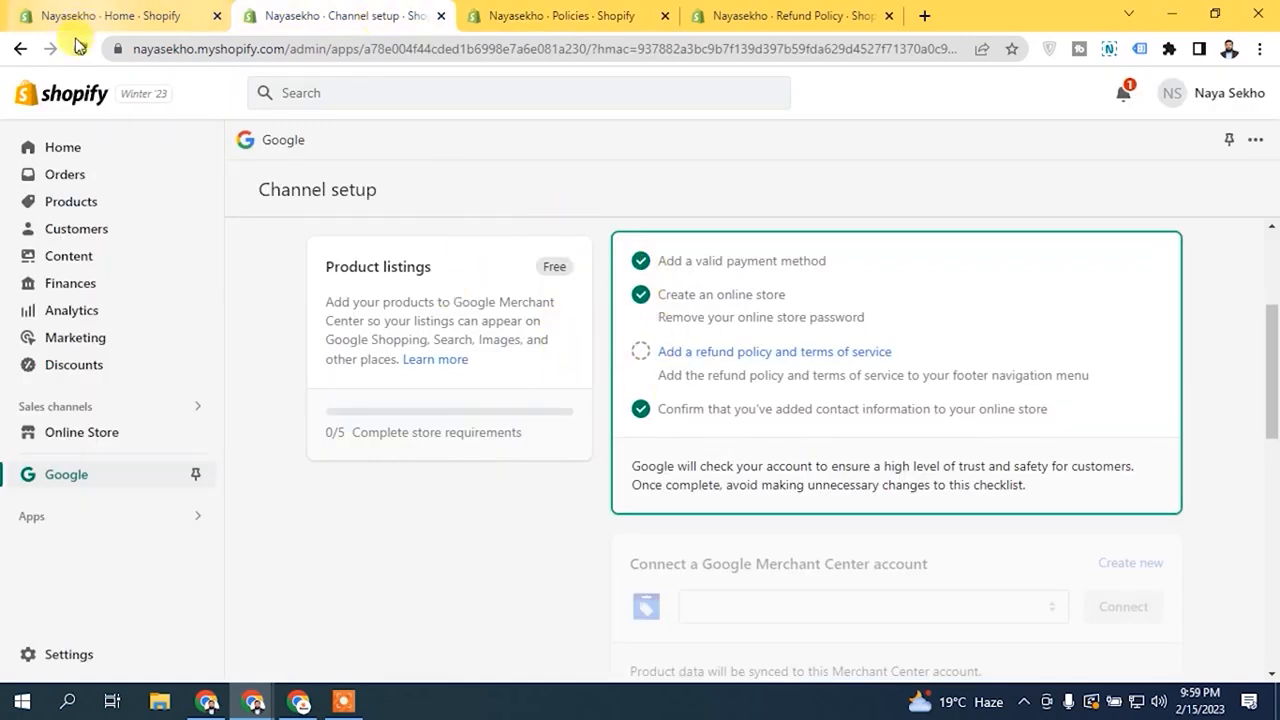
Refresh the Google channel checklist and recheck the store policies page
{"action": "left_click", "coordinate": [640, 16]}
{"action": "scroll", "coordinate": [1276, 373], "scroll_direction": "down", "scroll_amount": 10}
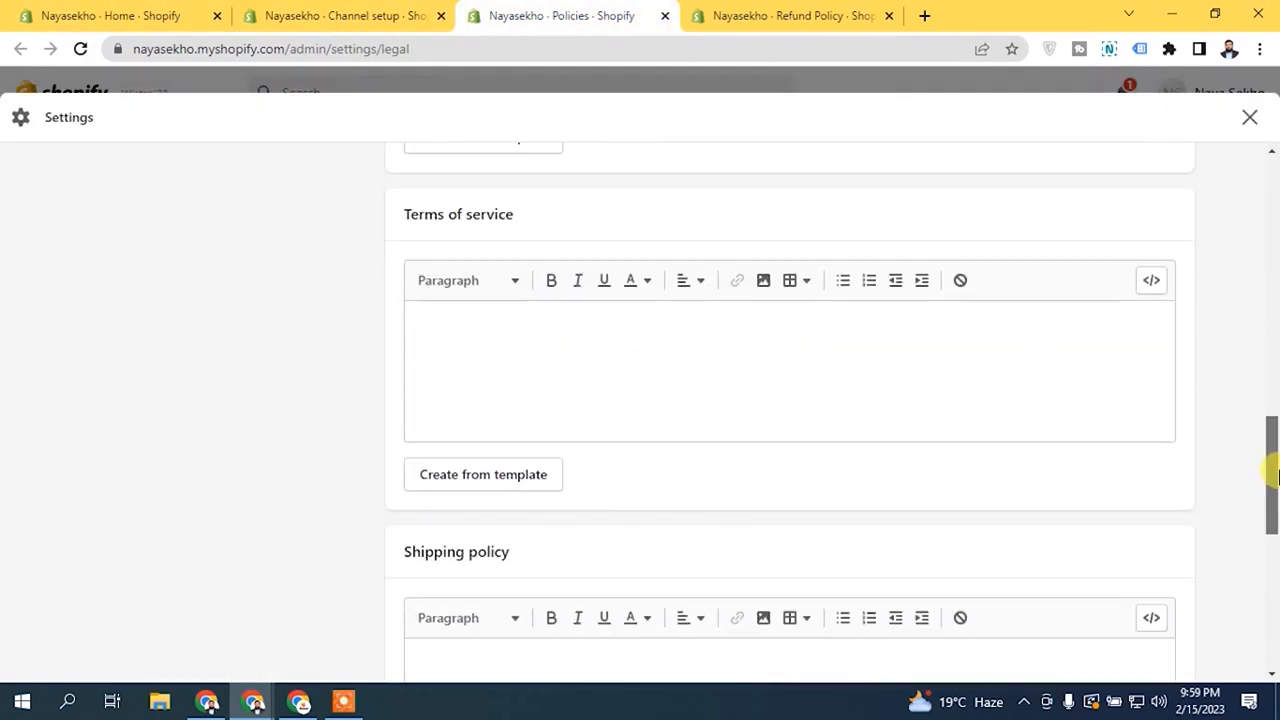
{"action": "left_click", "coordinate": [340, 16]}
{"action": "left_click", "coordinate": [82, 48]}
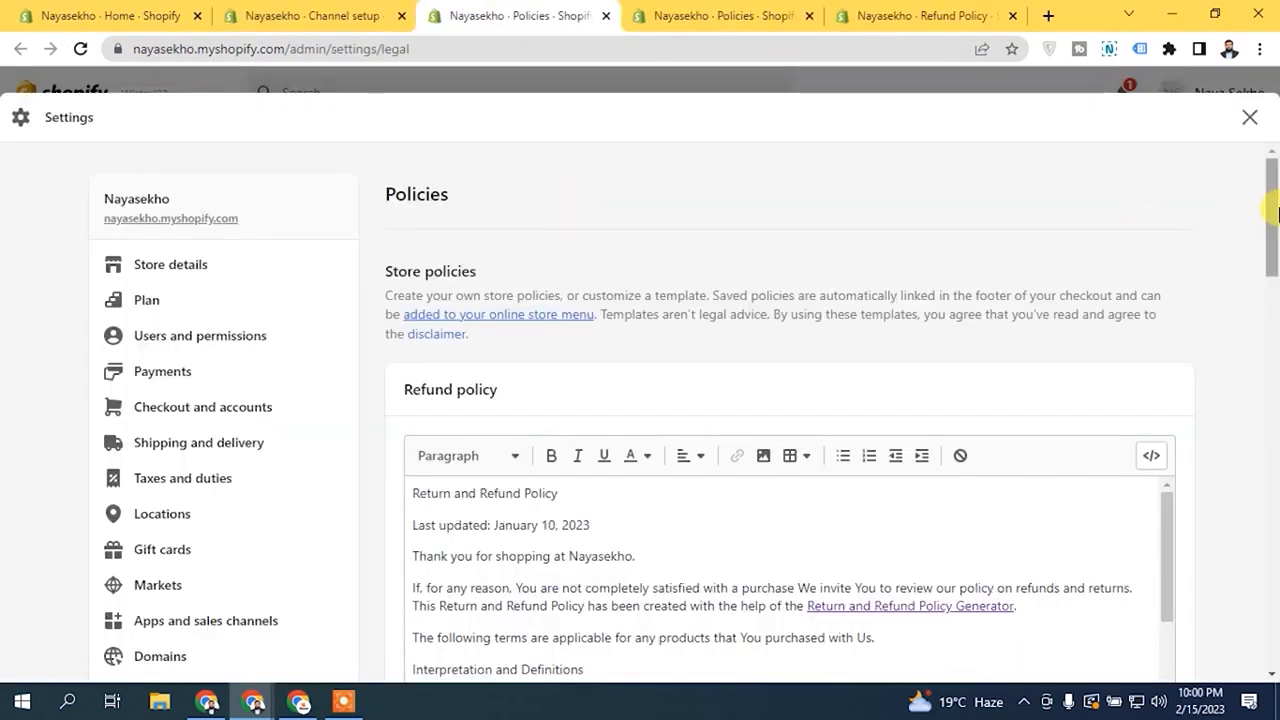
{"action": "left_click_drag", "start_coordinate": [1270, 220], "coordinate": [1274, 472]}
{"action": "left_click", "coordinate": [783, 14]}
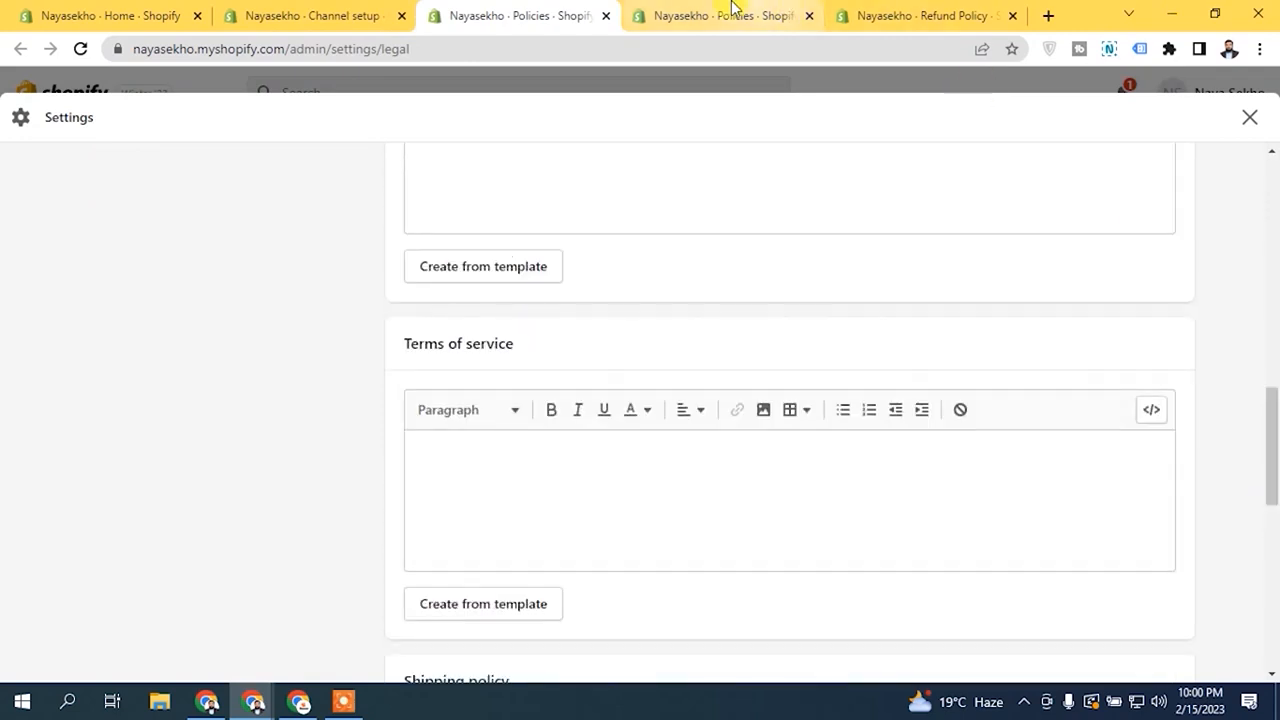
{"action": "left_click_drag", "start_coordinate": [1271, 462], "coordinate": [1273, 152]}
Open the Terms & Conditions page from Online Store > Pages and copy all its text
{"action": "left_click", "coordinate": [1248, 118]}
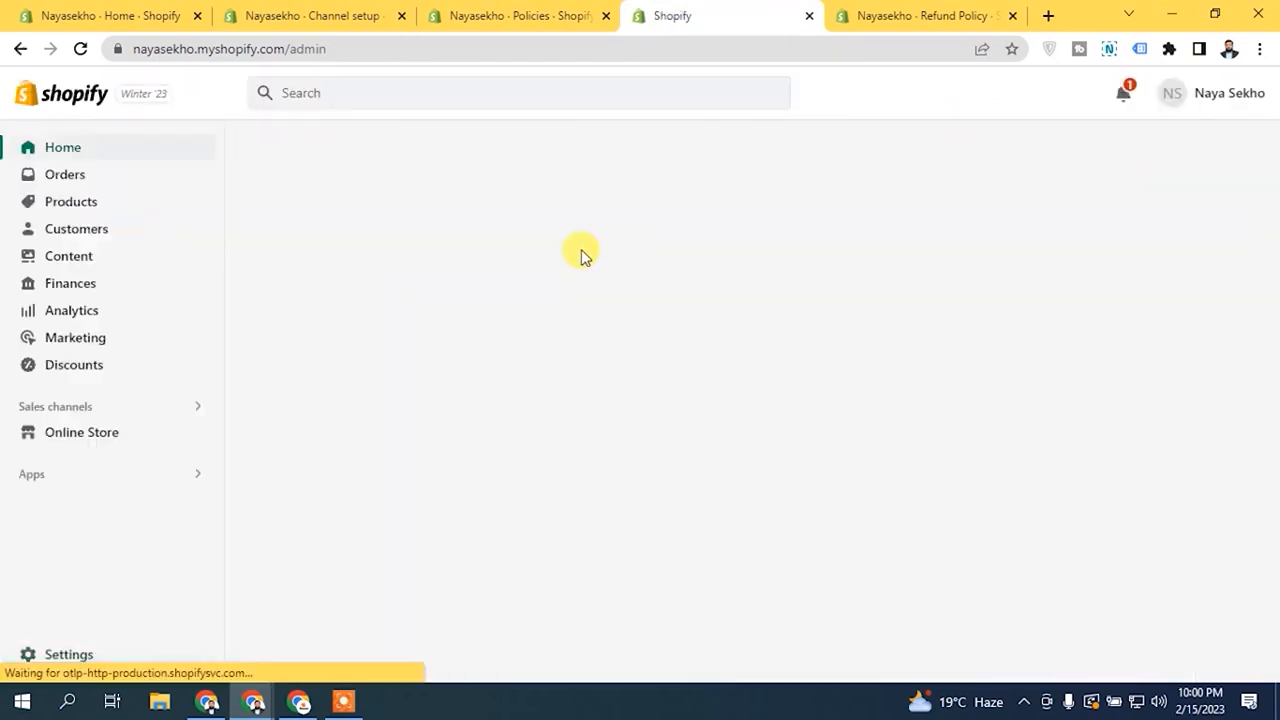
{"action": "left_click", "coordinate": [880, 16]}
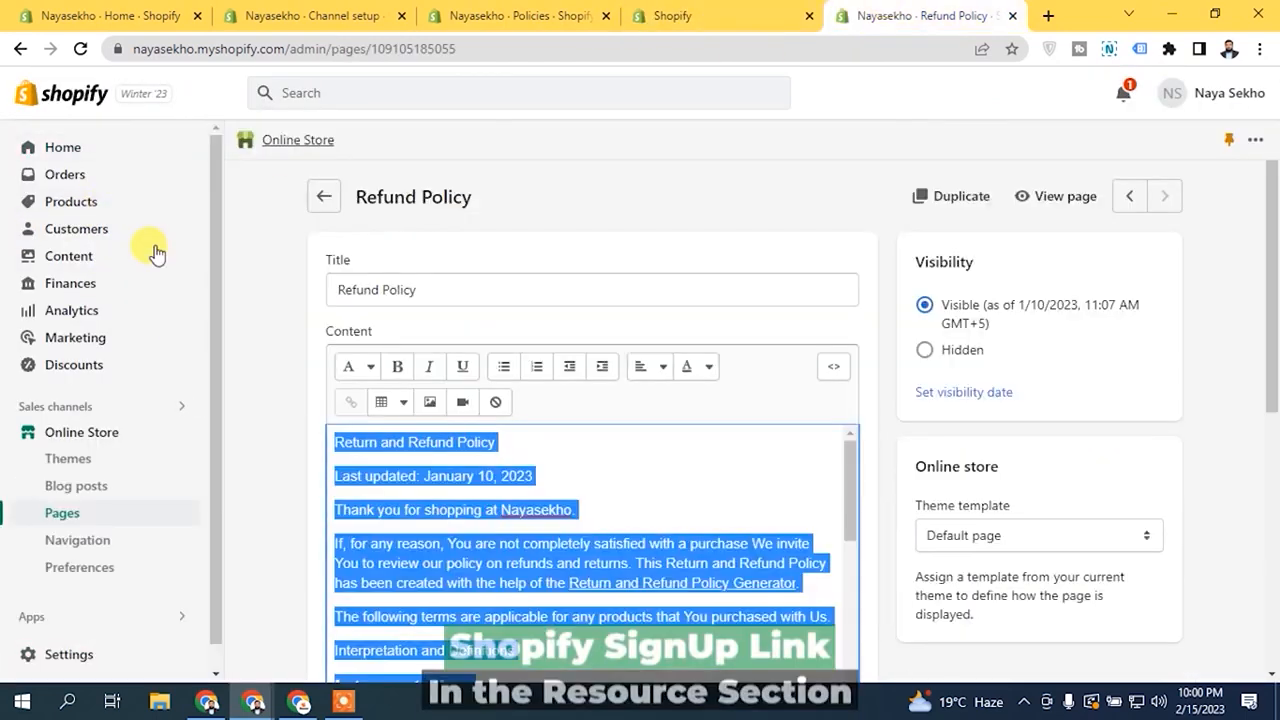
{"action": "left_click", "coordinate": [316, 203]}
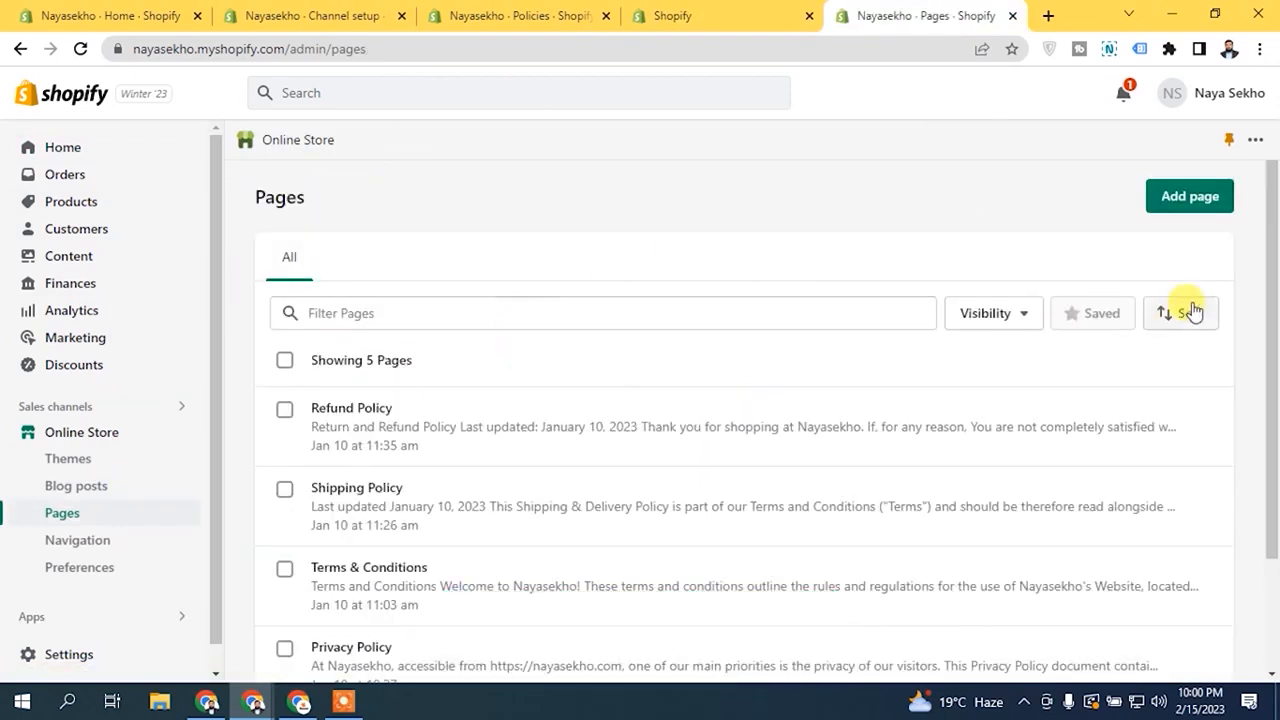
{"action": "scroll", "coordinate": [358, 463], "scroll_direction": "down", "scroll_amount": 2}
{"action": "left_click", "coordinate": [412, 436]}
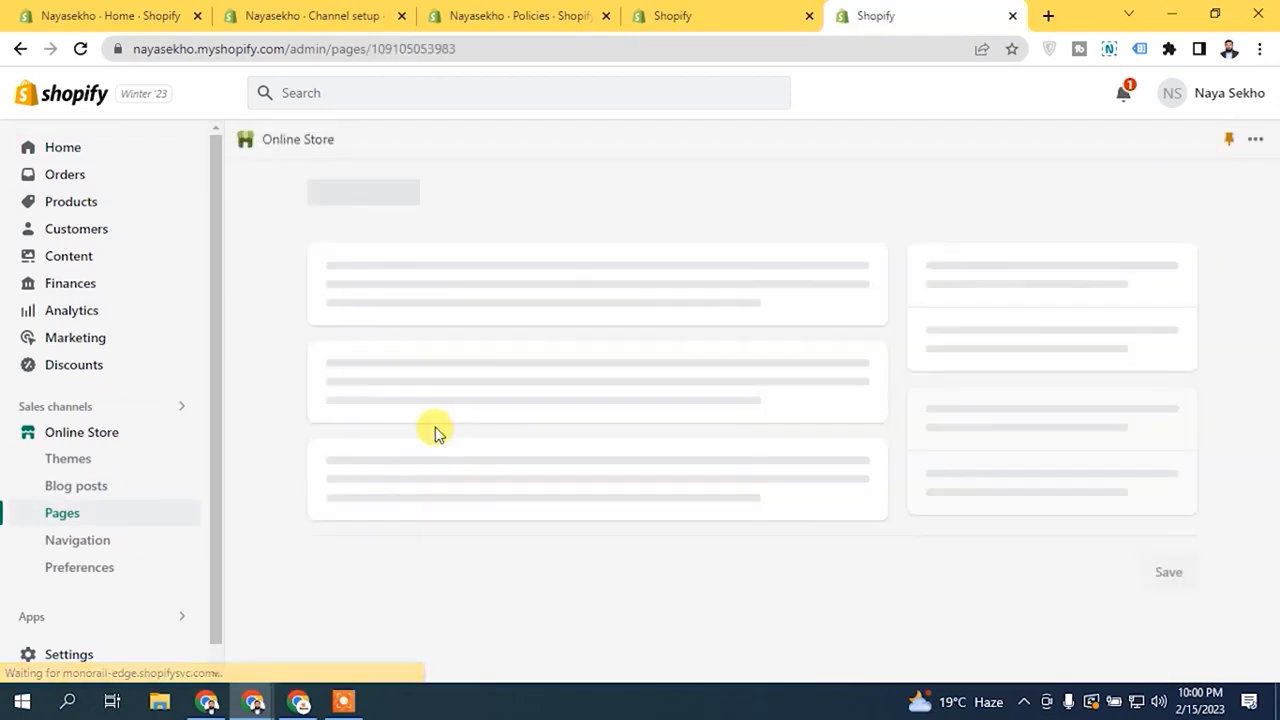
{"action": "left_click", "coordinate": [413, 480]}
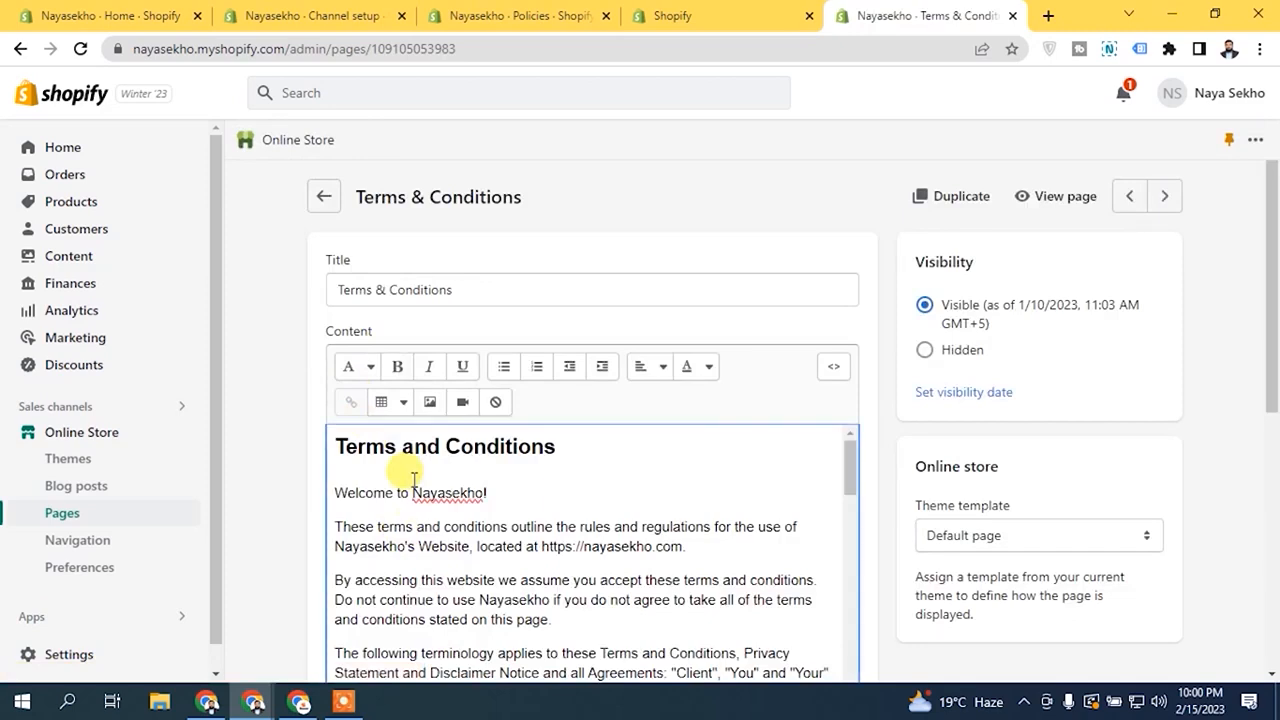
{"action": "key", "text": "ctrl+a"}
{"action": "left_click", "coordinate": [563, 12]}
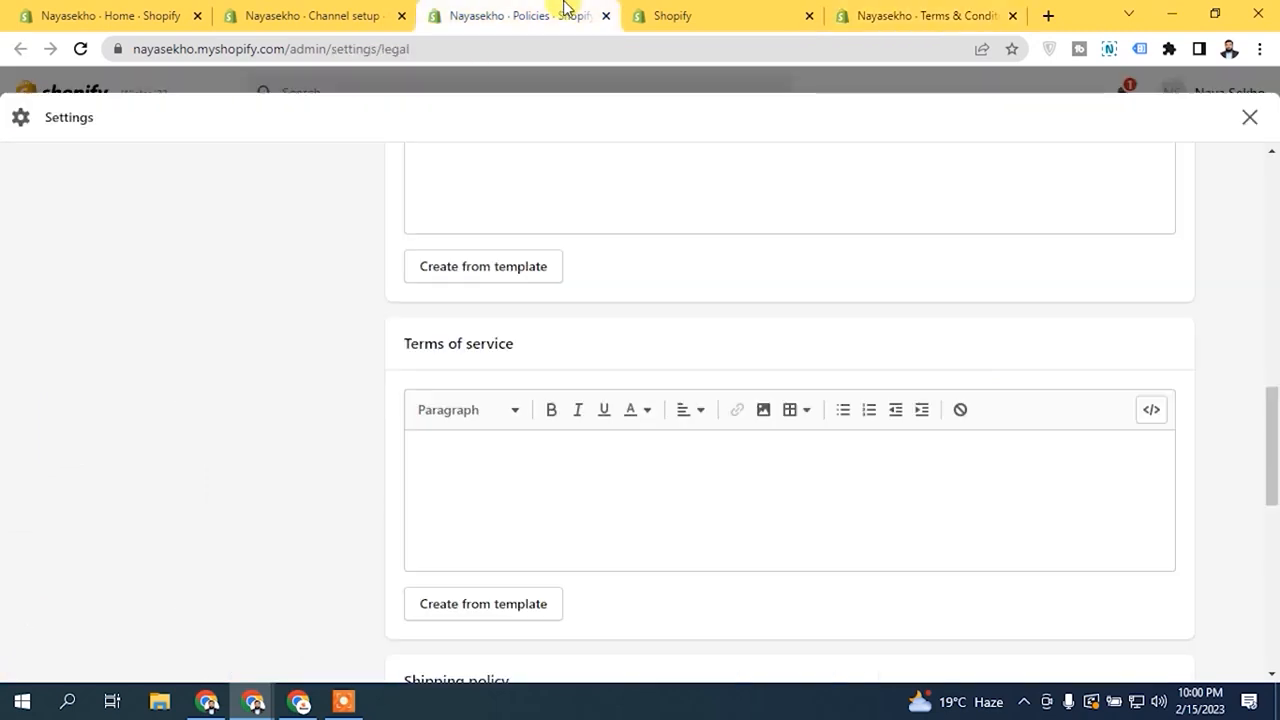
Paste the copied Terms & Conditions text as the Terms of service and save
{"action": "left_click", "coordinate": [499, 453]}
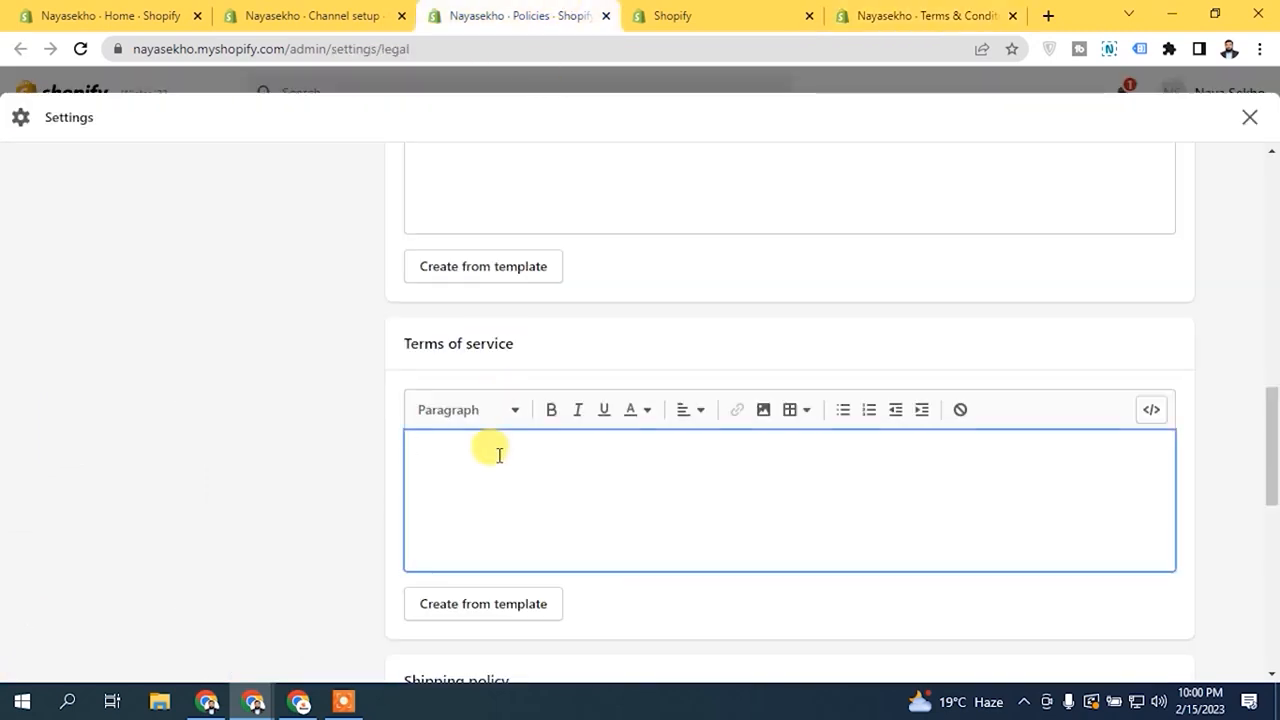
{"action": "key", "text": "ctrl+v"}
{"action": "left_click", "coordinate": [1234, 120]}
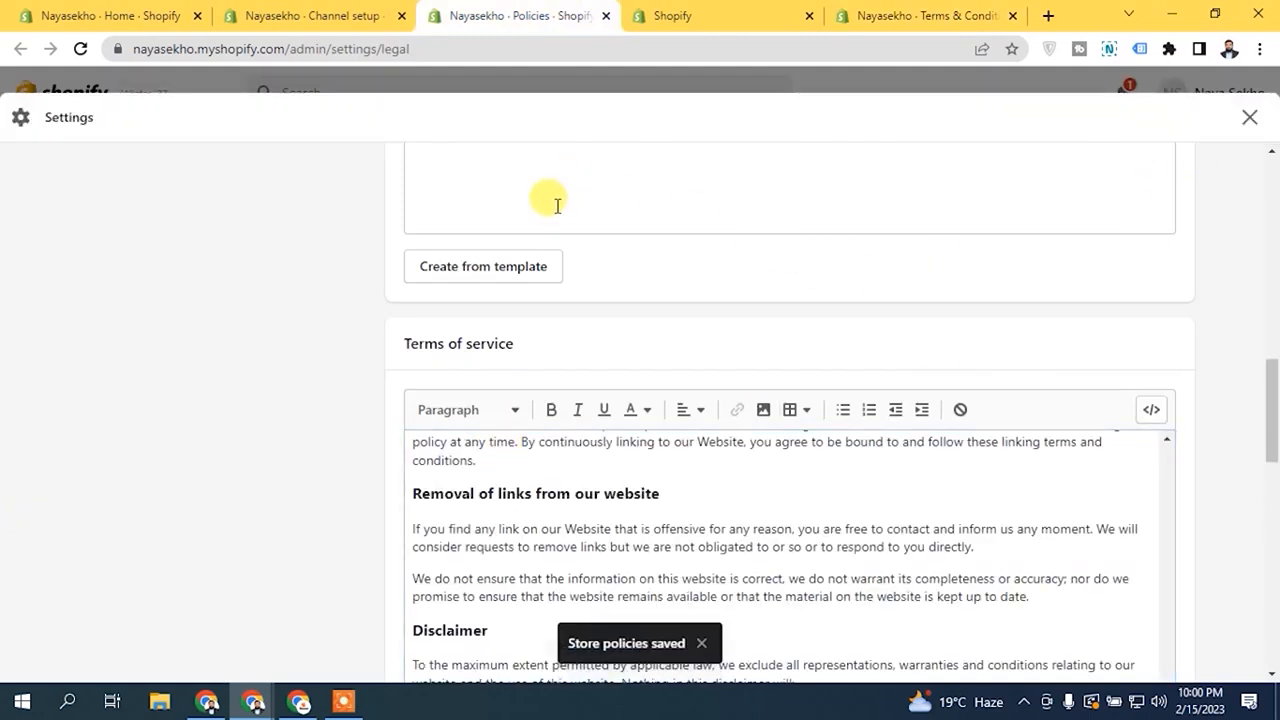
{"action": "left_click", "coordinate": [275, 14]}
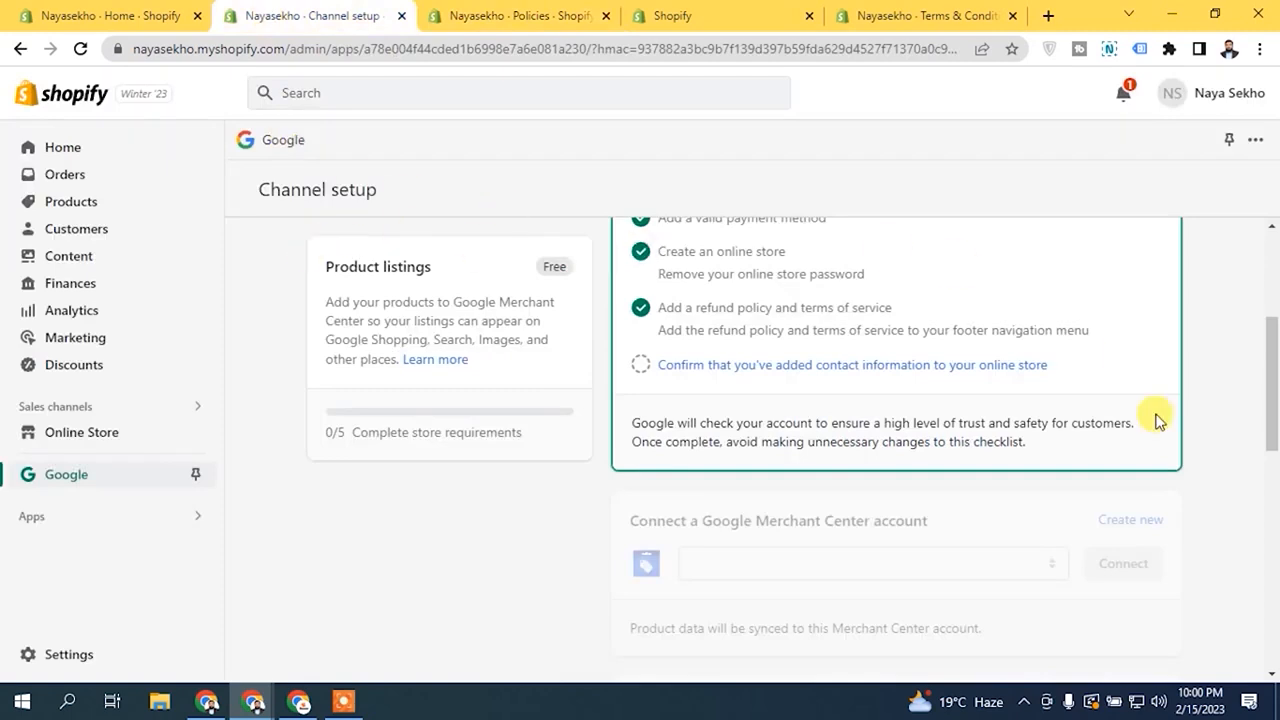
Confirm the store's contact information and start creating a new Merchant Center account
{"action": "scroll", "coordinate": [1270, 400], "scroll_direction": "up", "scroll_amount": 1}
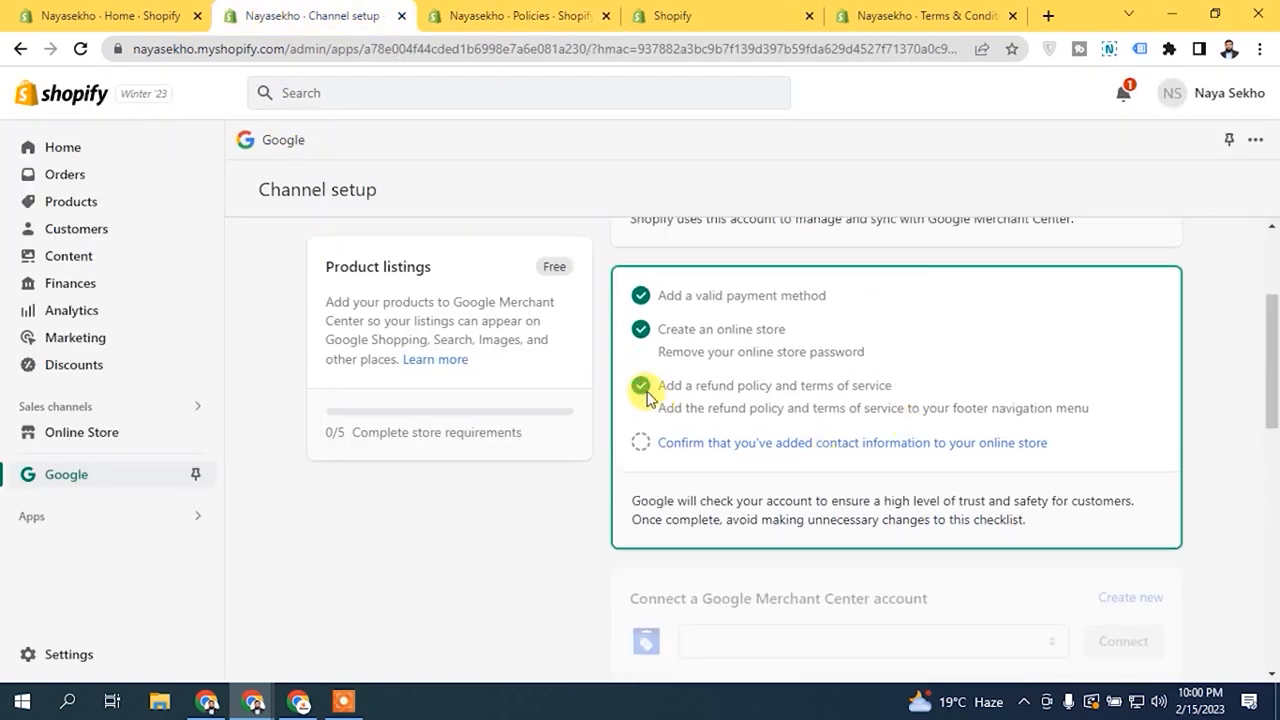
{"action": "left_click", "coordinate": [645, 445]}
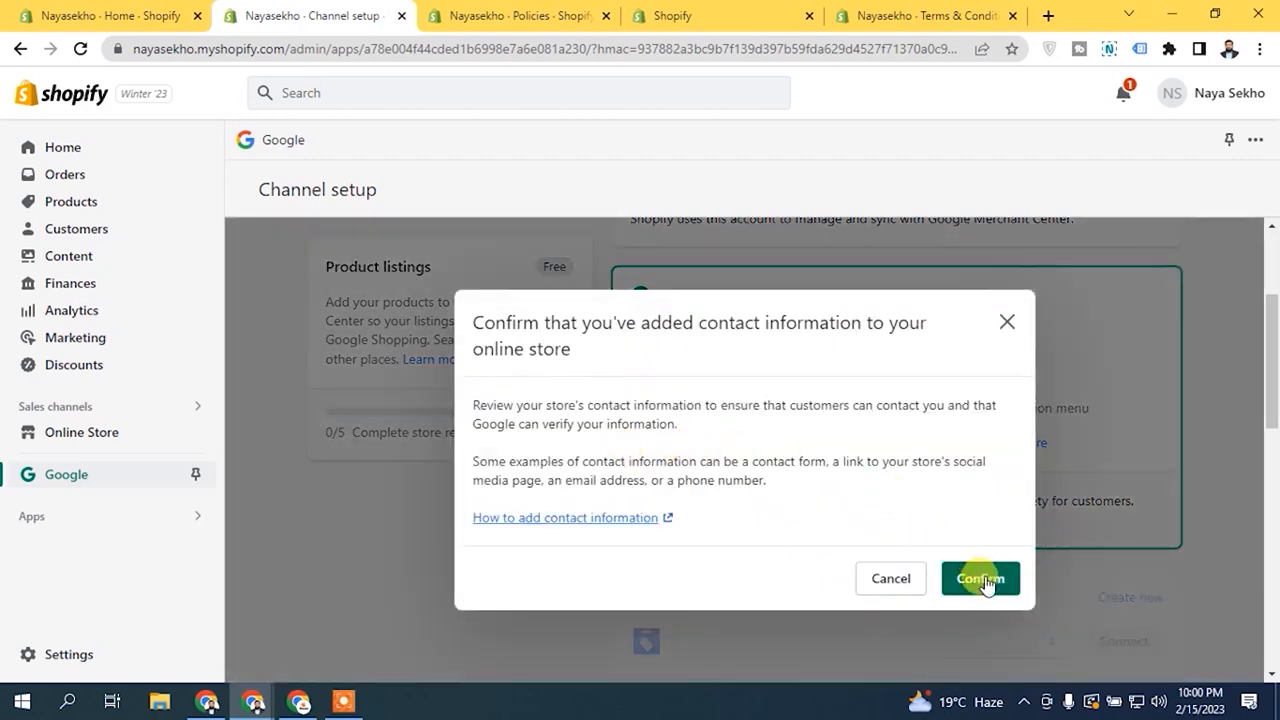
{"action": "left_click", "coordinate": [979, 577]}
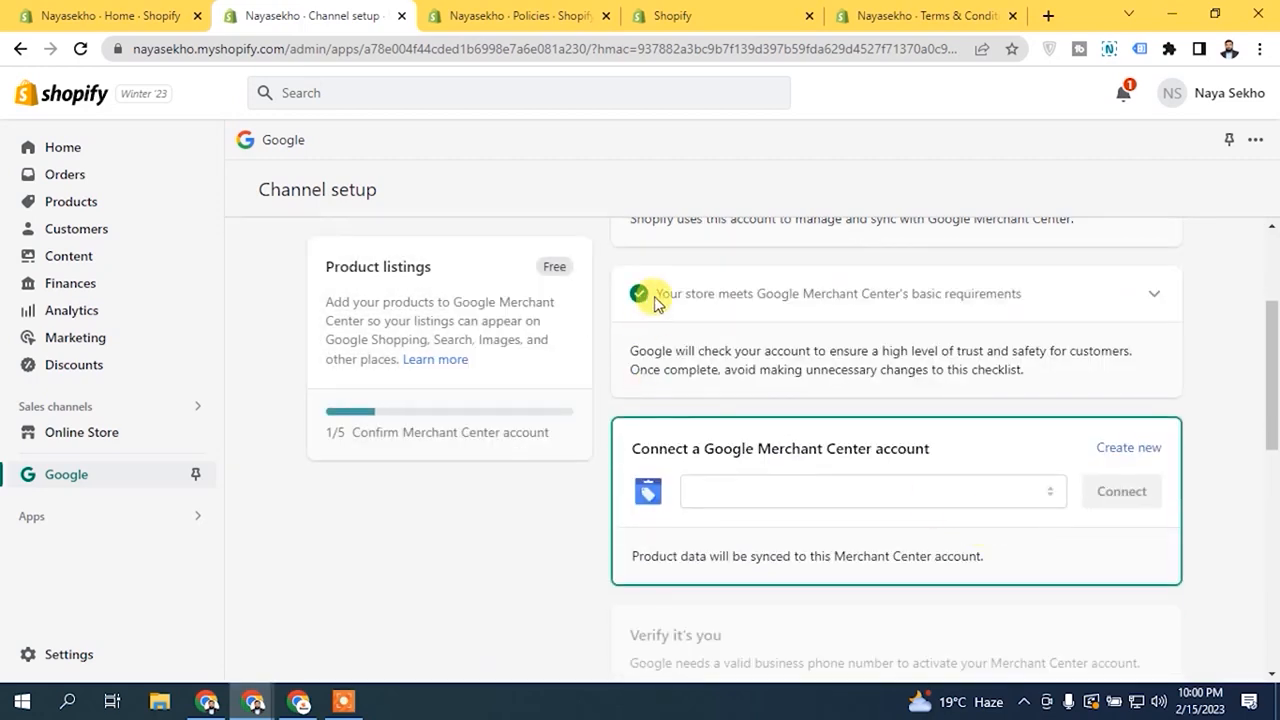
{"action": "left_click_drag", "start_coordinate": [1275, 398], "coordinate": [1272, 430]}
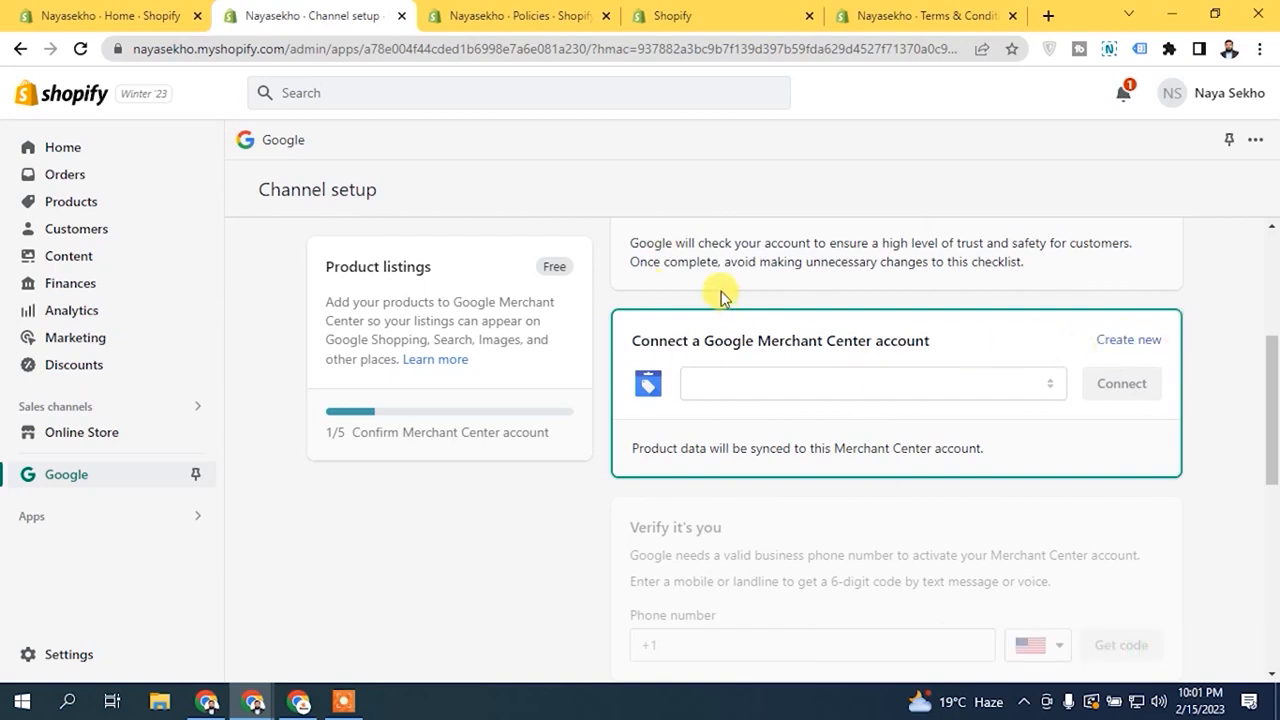
{"action": "left_click", "coordinate": [1122, 340]}
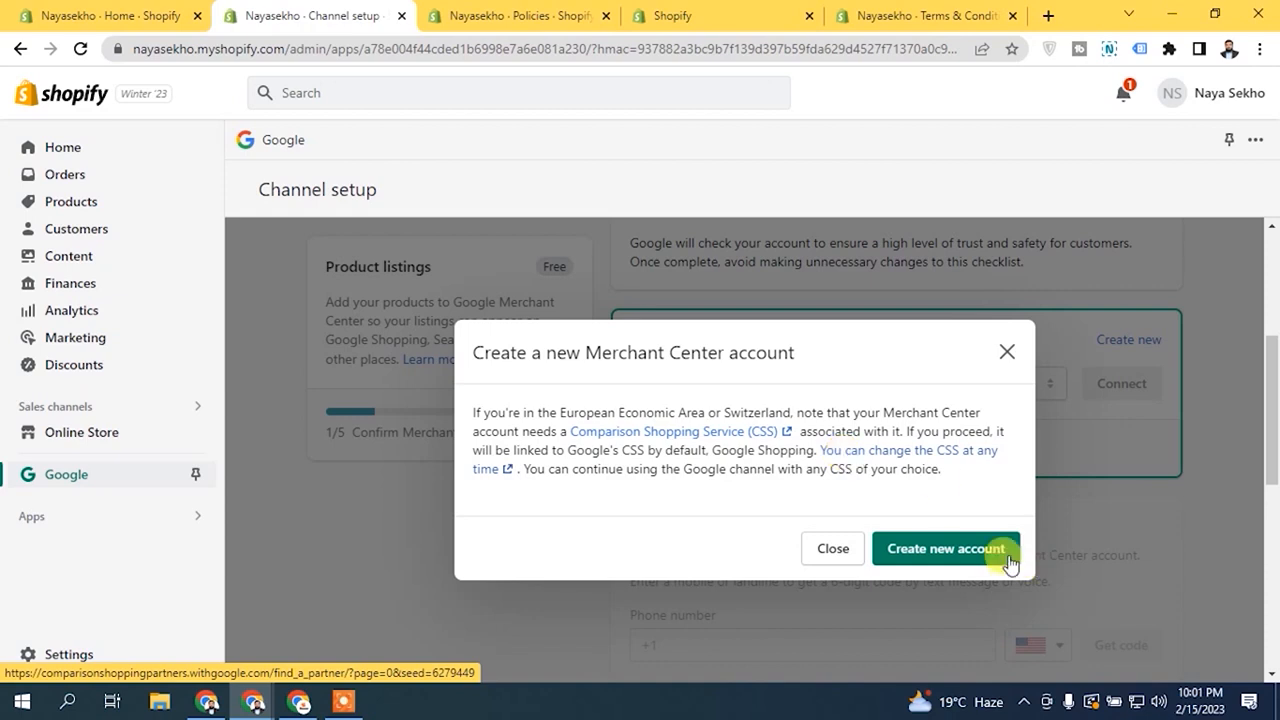
Create the new Merchant Center account and connect it to the Google channel
{"action": "left_click", "coordinate": [933, 560]}
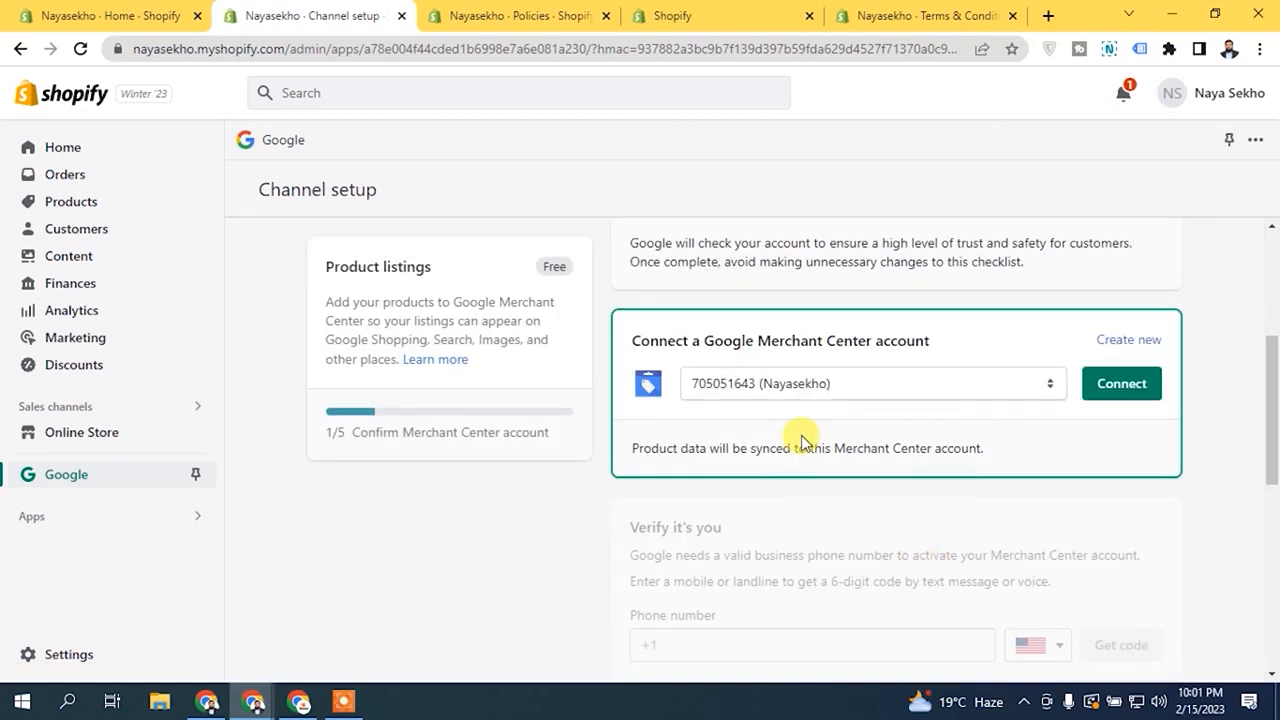
{"action": "left_click", "coordinate": [1122, 388]}
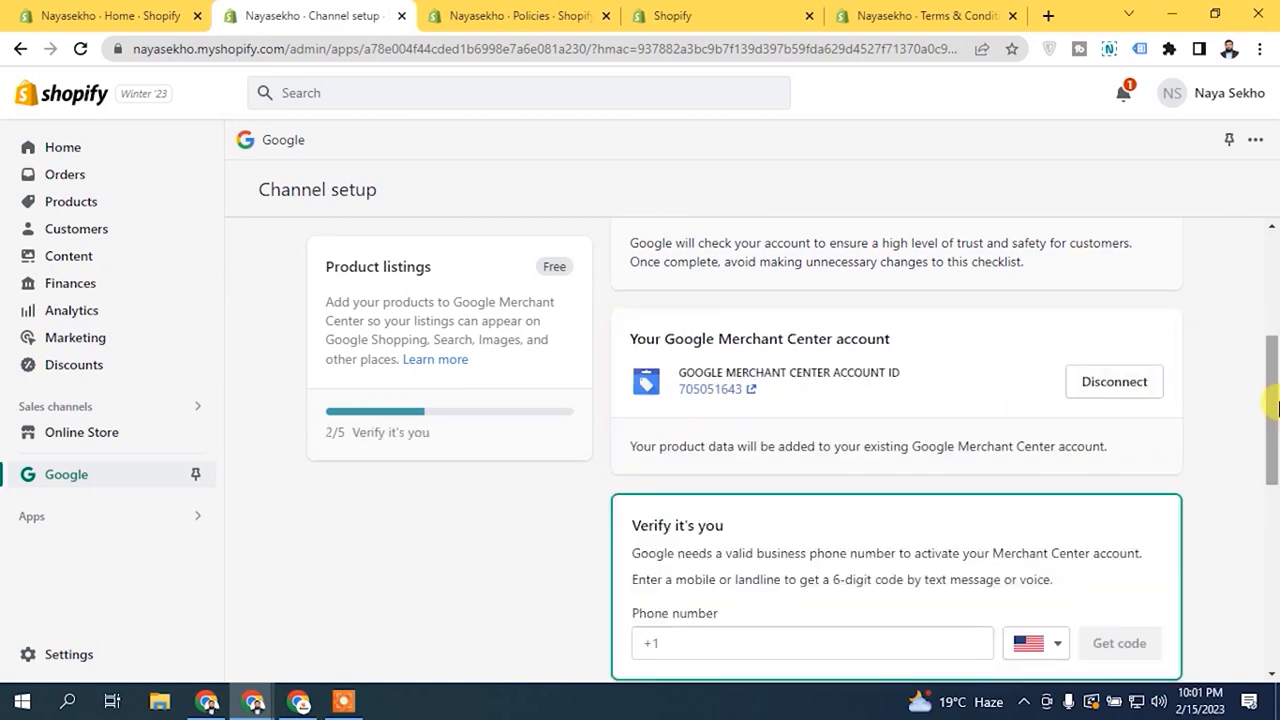
Keep United States as the phone country and verify the number with the SMS code
{"action": "scroll", "coordinate": [1275, 430], "scroll_direction": "down", "scroll_amount": 3}
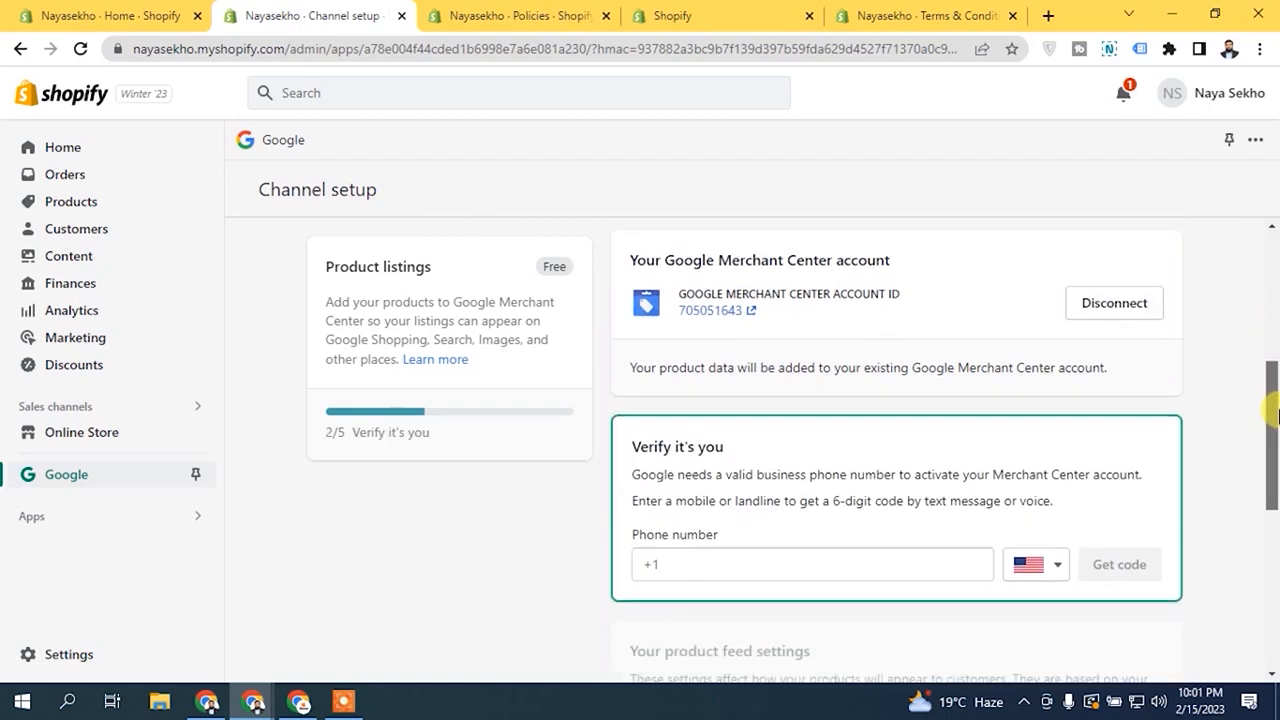
{"action": "left_click_drag", "start_coordinate": [1275, 440], "coordinate": [1275, 448]}
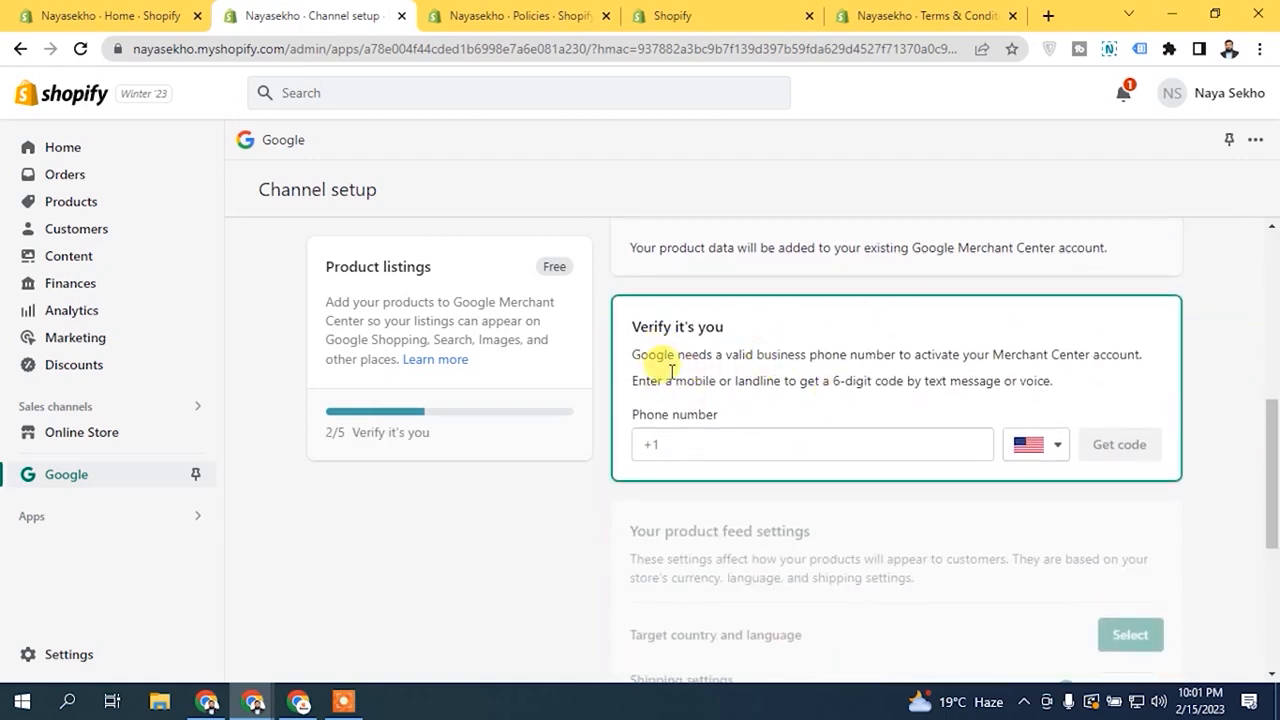
{"action": "left_click_drag", "start_coordinate": [1270, 460], "coordinate": [1268, 532]}
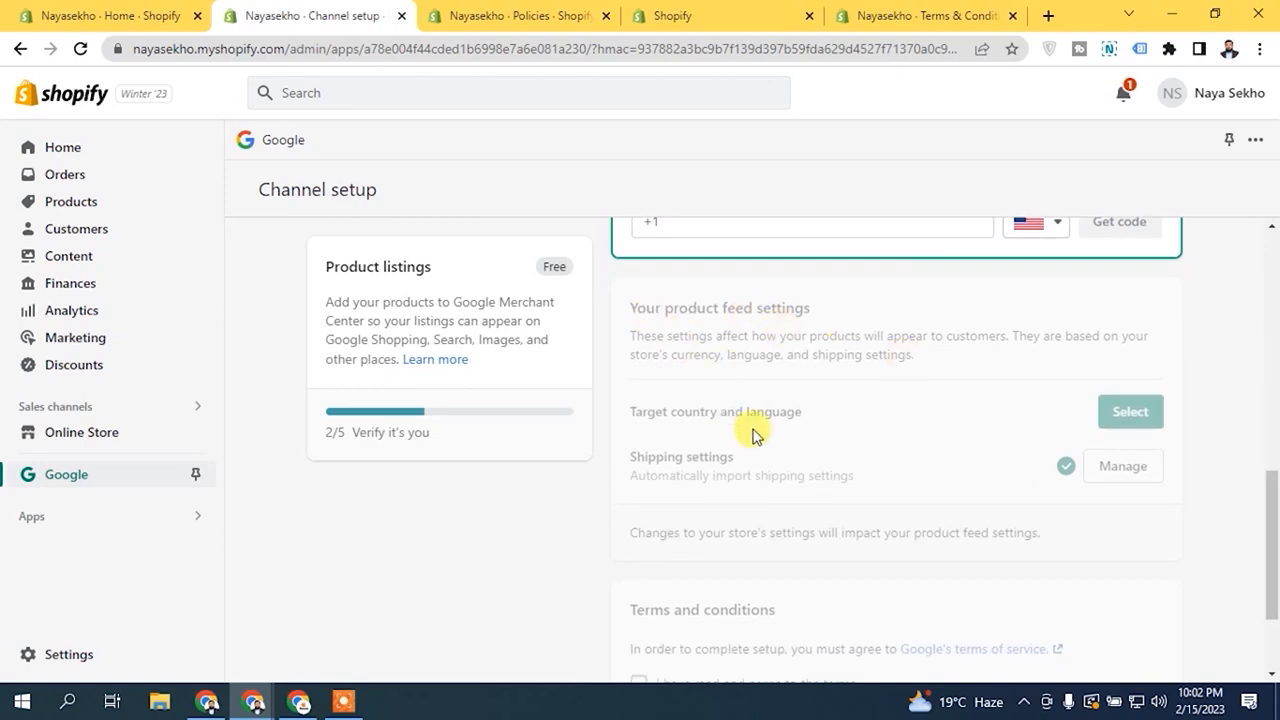
{"action": "left_click_drag", "start_coordinate": [1271, 528], "coordinate": [1275, 495]}
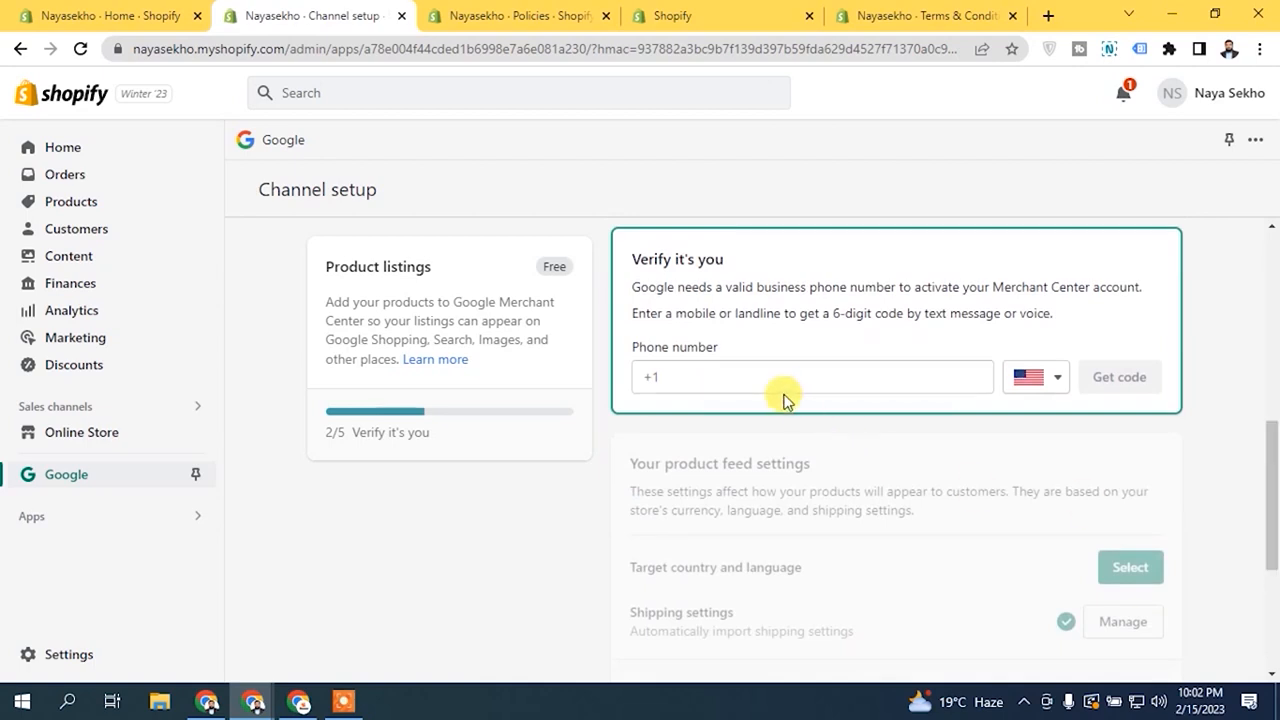
{"action": "left_click", "coordinate": [1046, 390]}
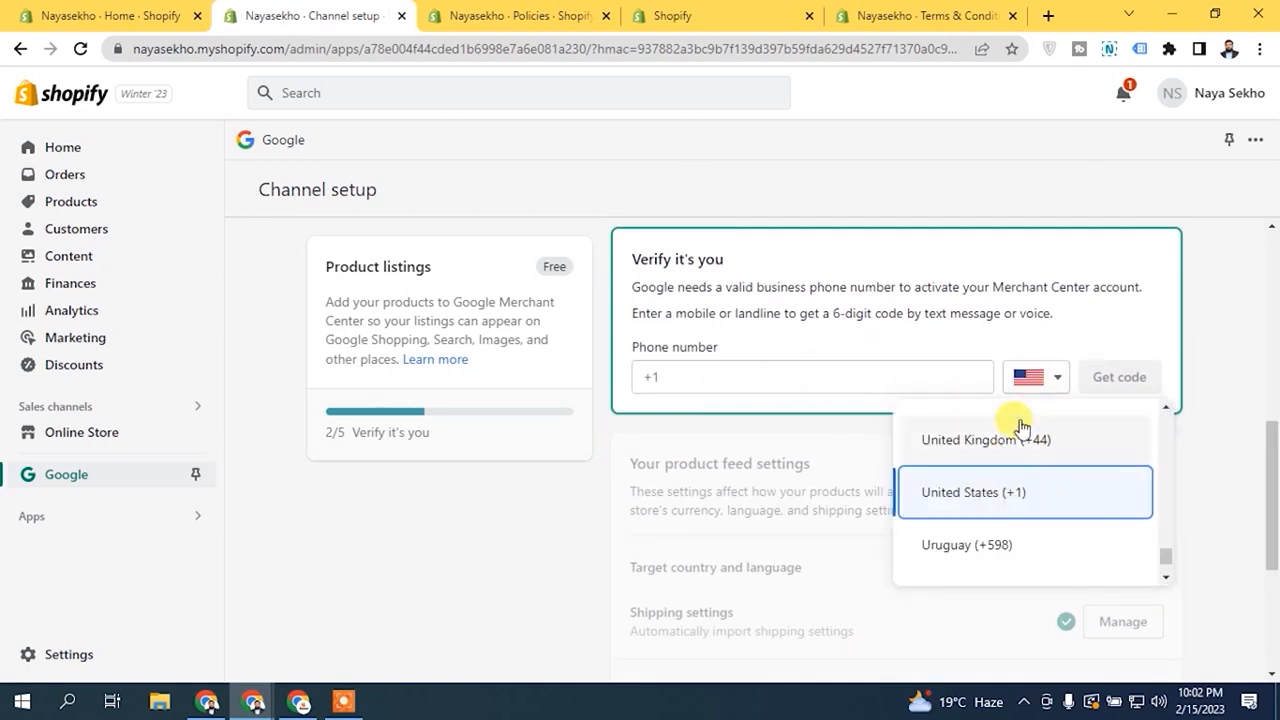
{"action": "left_click", "coordinate": [1060, 375]}
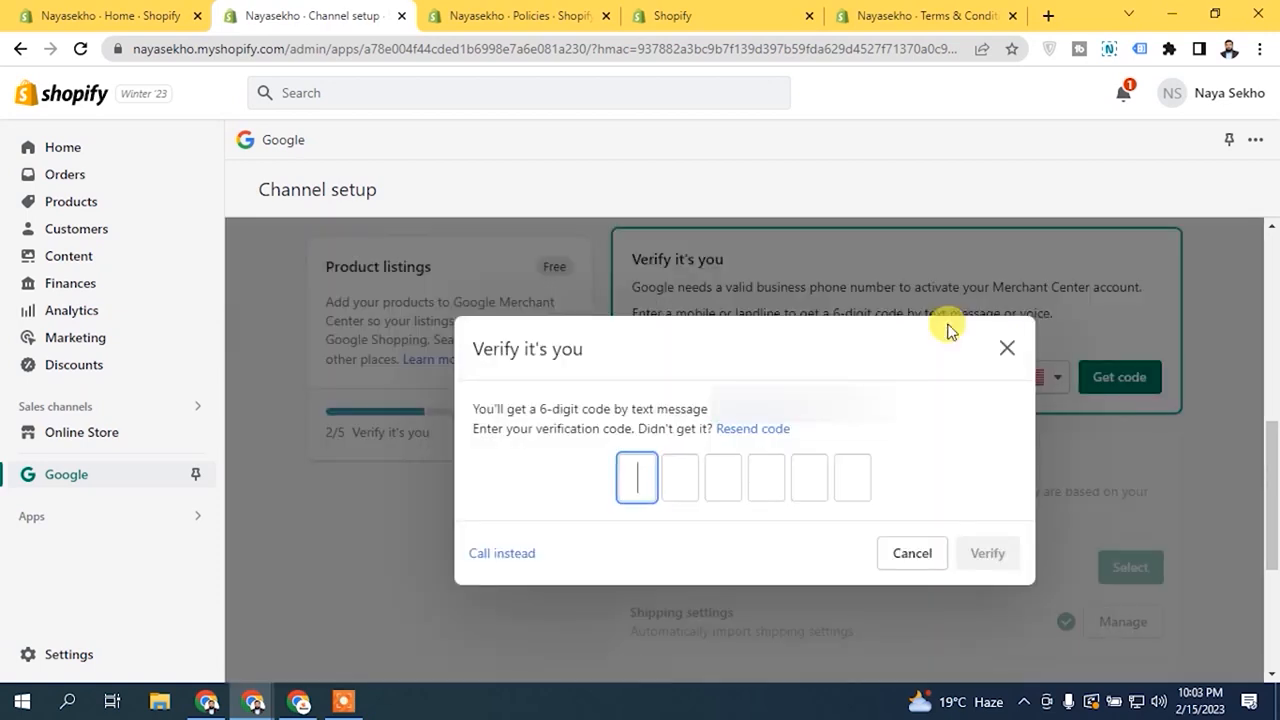
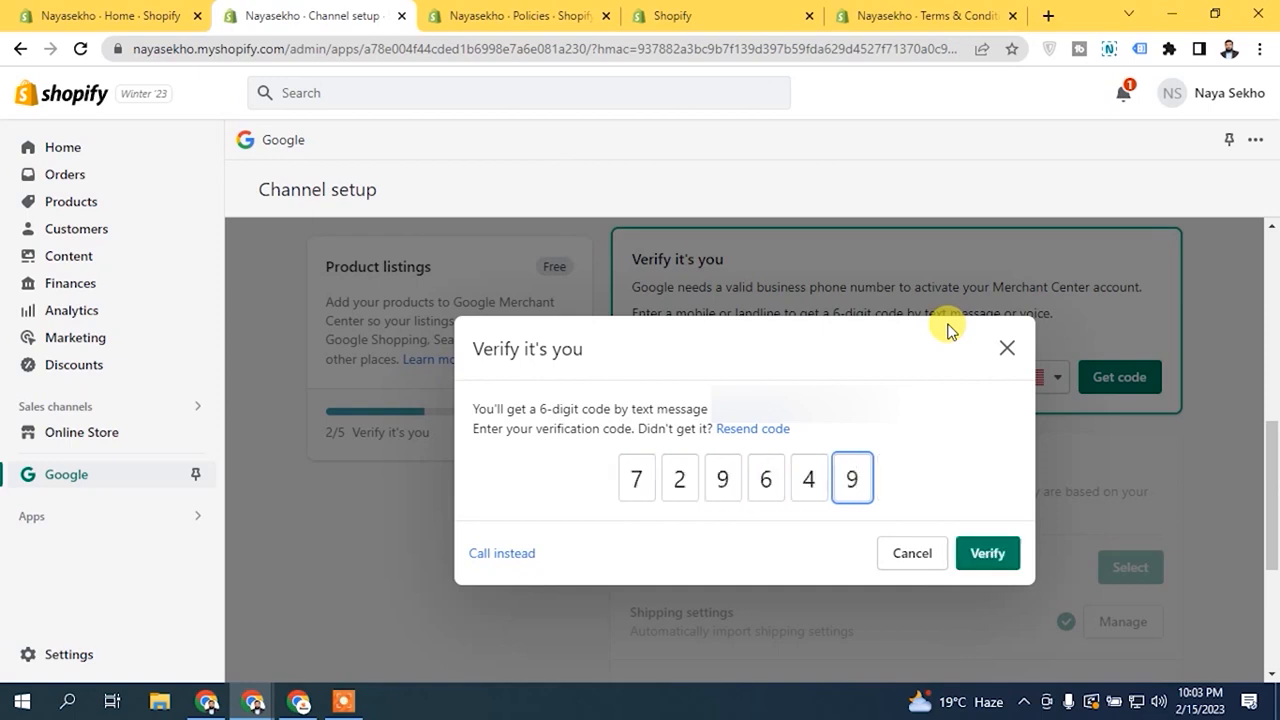
{"action": "left_click", "coordinate": [985, 542]}
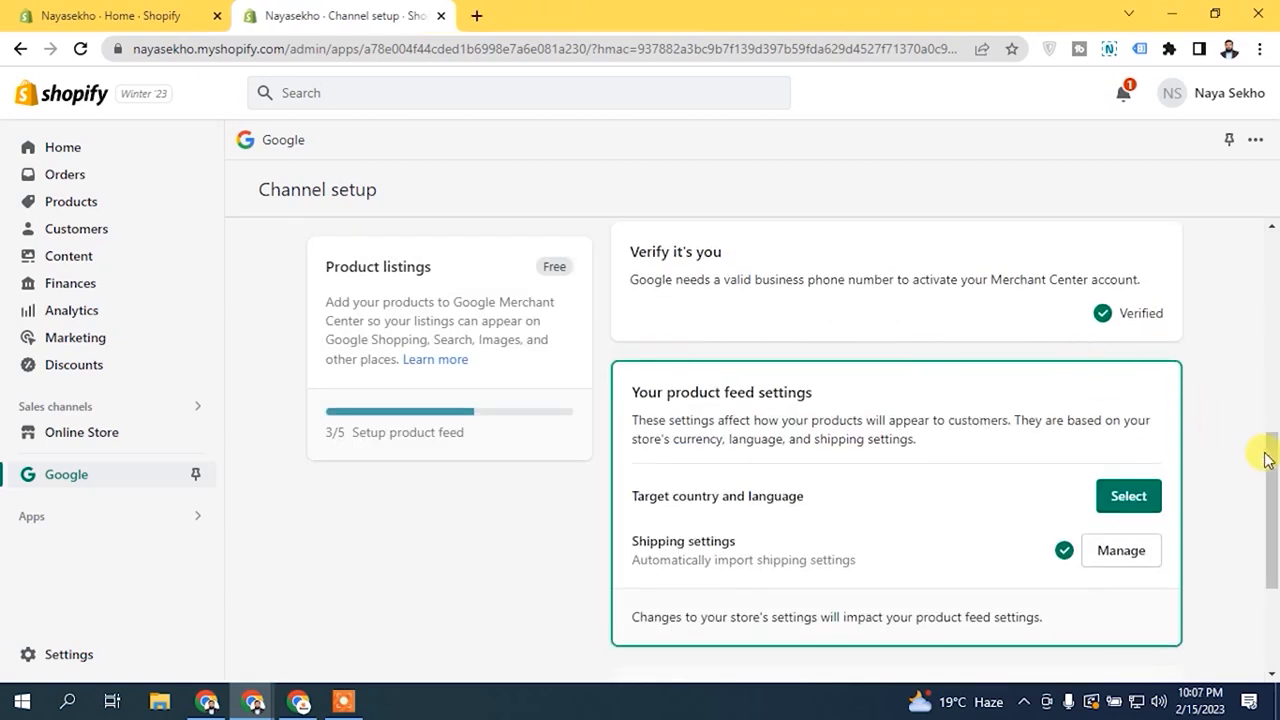
{"action": "left_click_drag", "start_coordinate": [1273, 478], "coordinate": [1273, 491]}
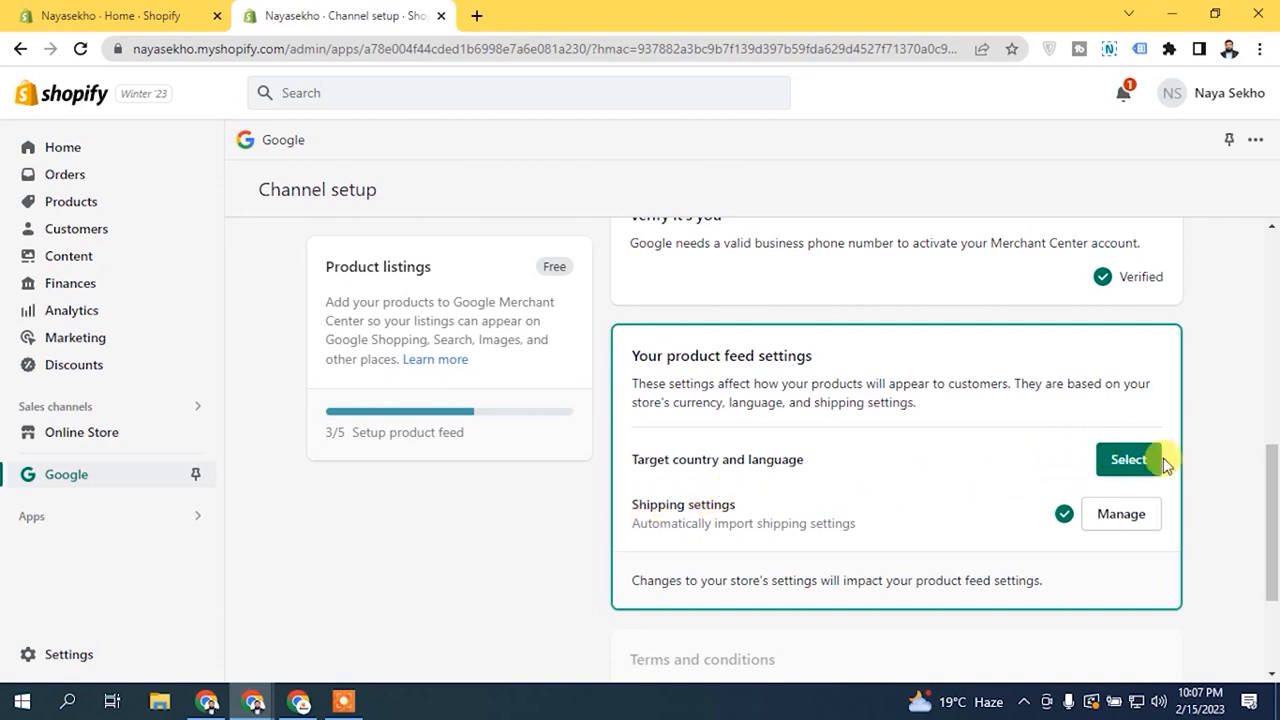
{"action": "left_click", "coordinate": [1125, 460]}
{"action": "left_click", "coordinate": [586, 432]}
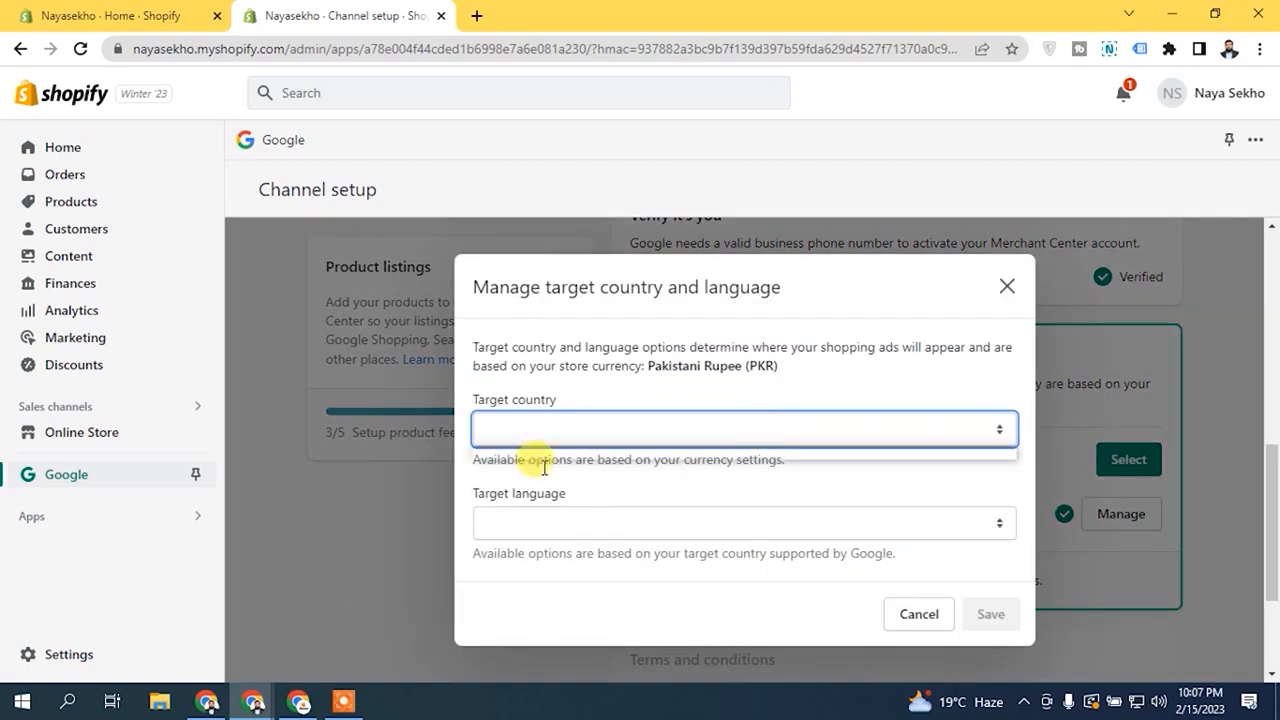
{"action": "left_click", "coordinate": [718, 345]}
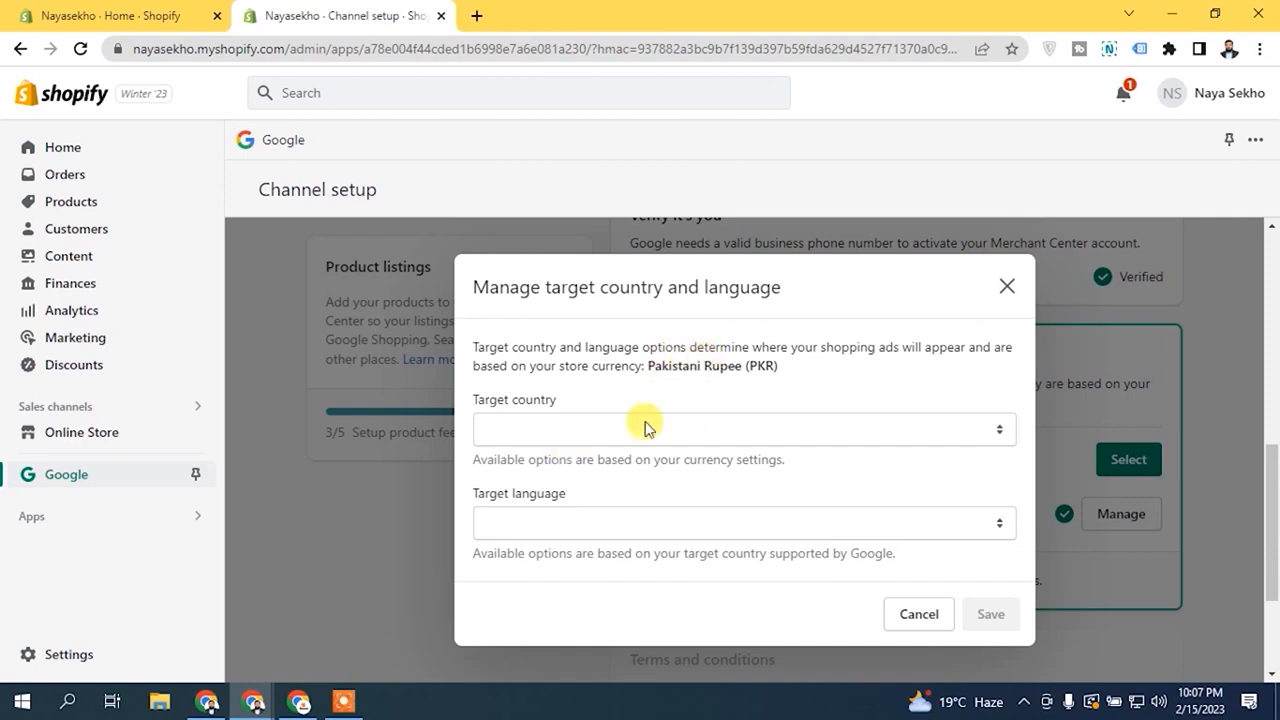
{"action": "left_click", "coordinate": [586, 526]}
{"action": "left_click", "coordinate": [587, 530]}
{"action": "left_click", "coordinate": [587, 530]}
{"action": "left_click", "coordinate": [587, 530]}
{"action": "left_click", "coordinate": [609, 430]}
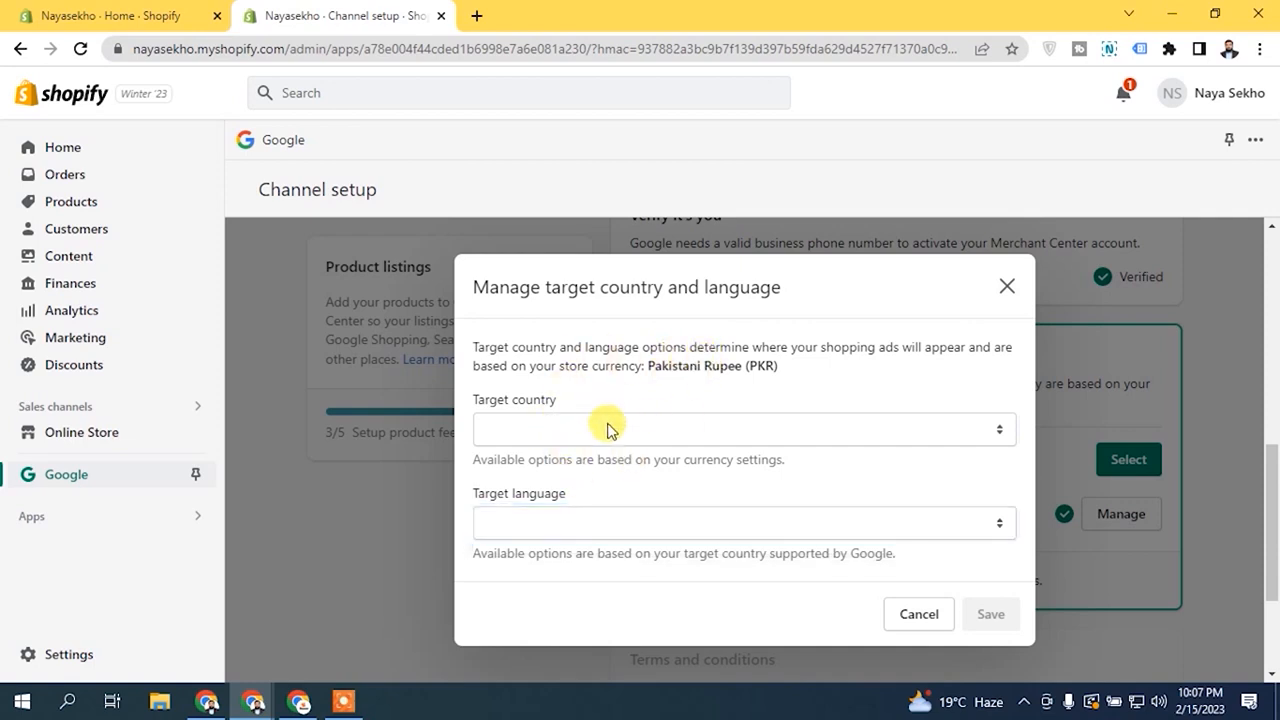
{"action": "left_click", "coordinate": [611, 431]}
{"action": "left_click", "coordinate": [611, 431]}
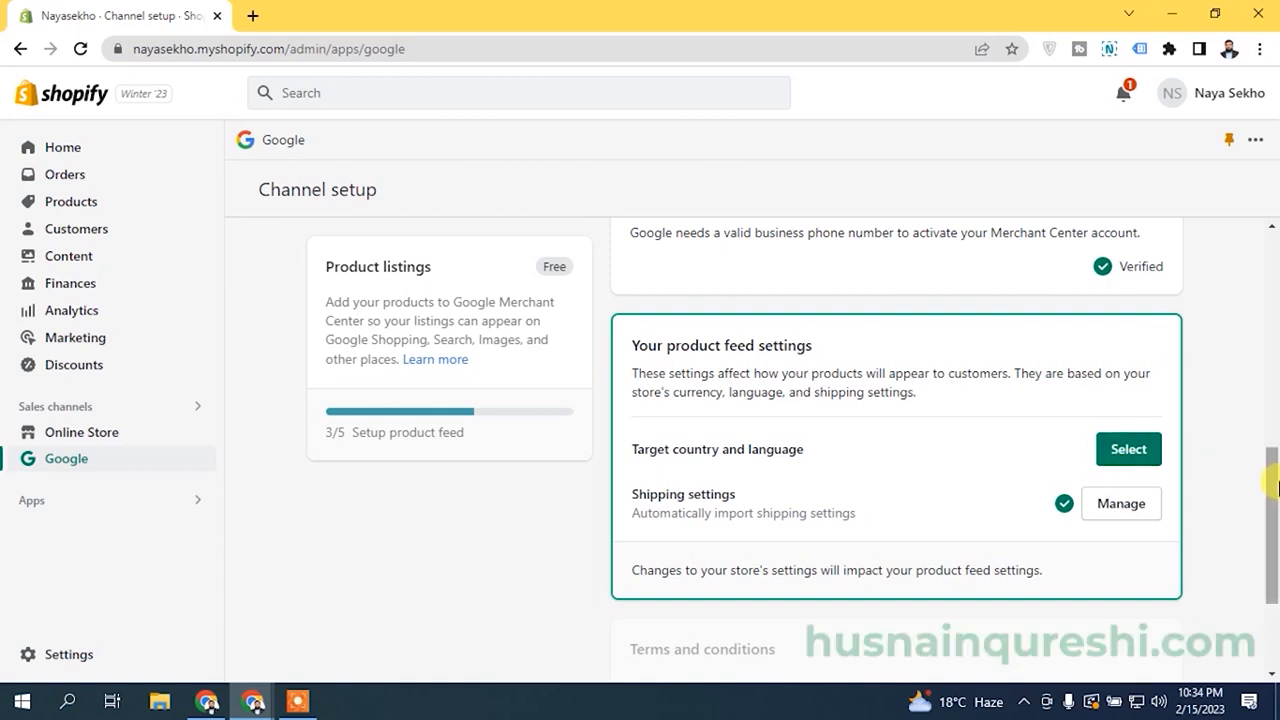
{"action": "left_click_drag", "start_coordinate": [1270, 470], "coordinate": [1266, 490]}
{"action": "left_click", "coordinate": [1128, 404]}
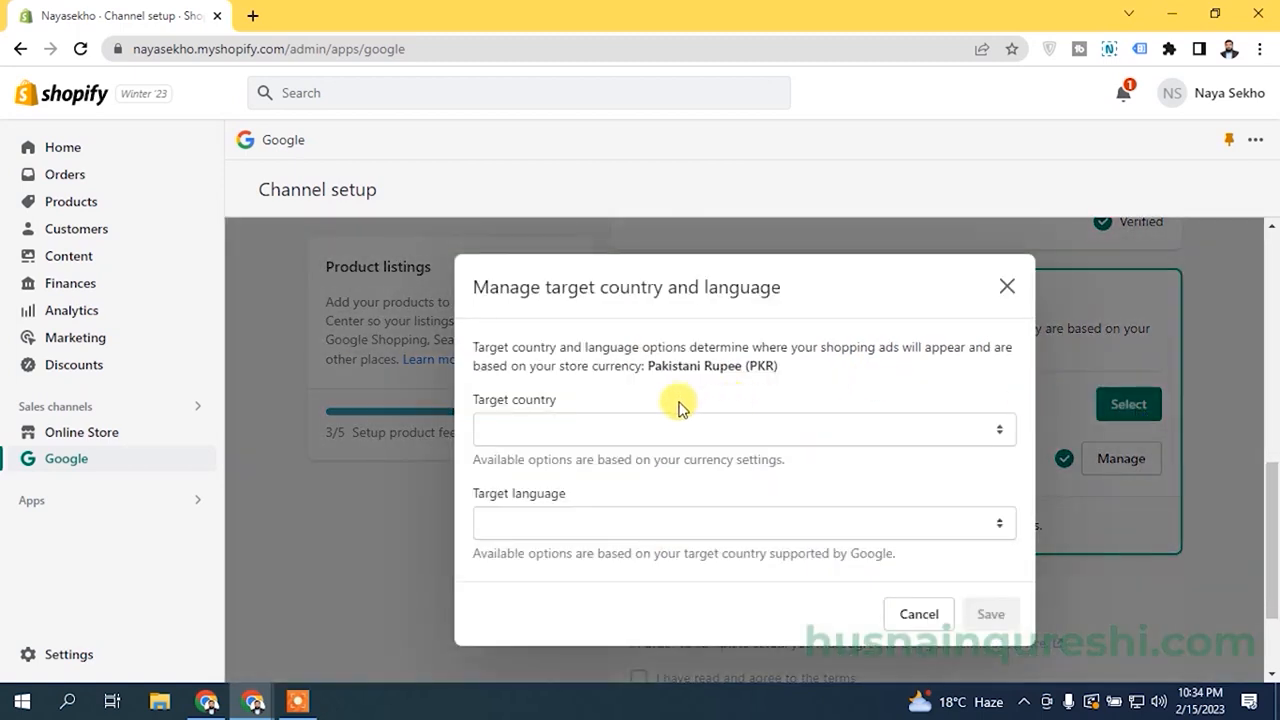
{"action": "left_click", "coordinate": [665, 430]}
{"action": "left_click", "coordinate": [573, 430]}
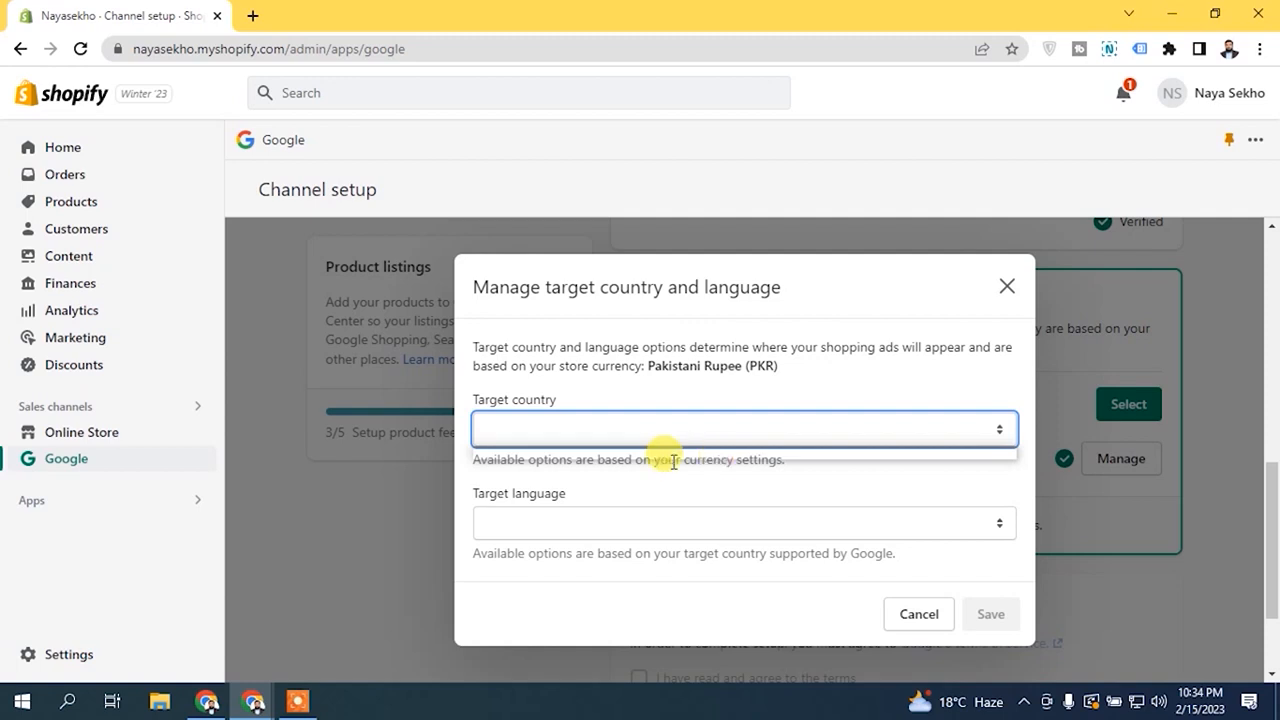
{"action": "left_click", "coordinate": [656, 539]}
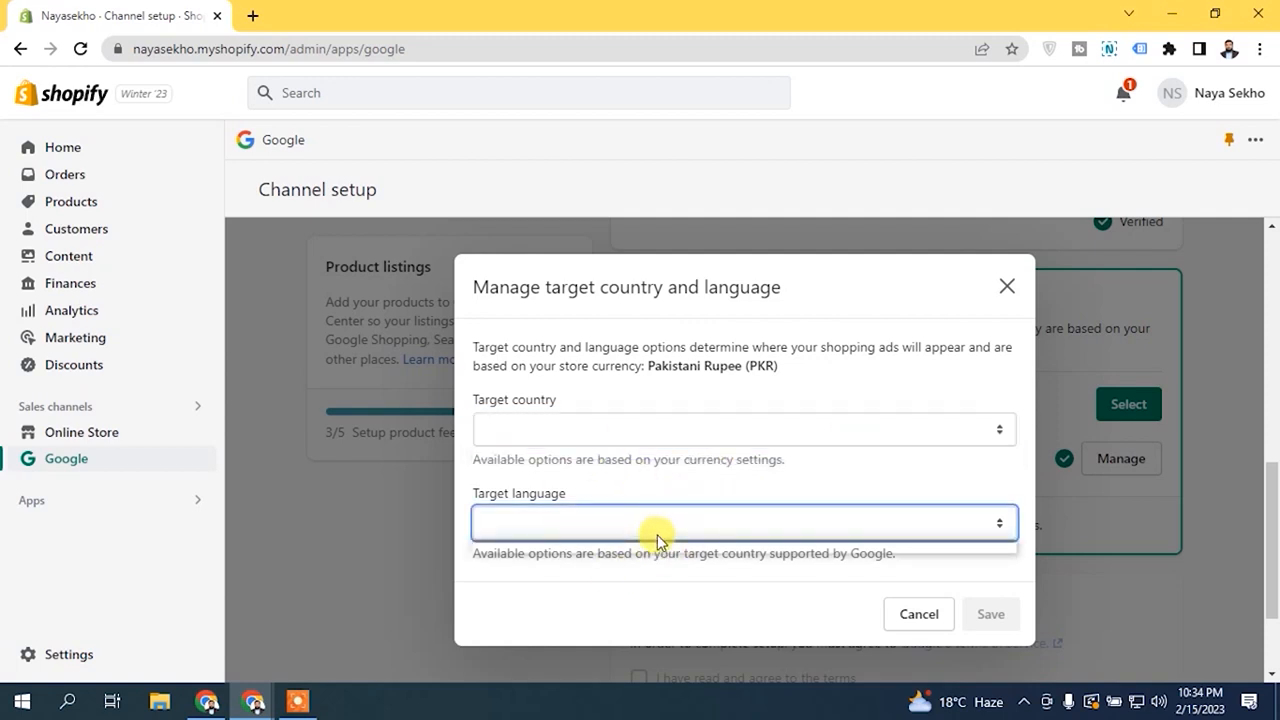
{"action": "left_click", "coordinate": [932, 615]}
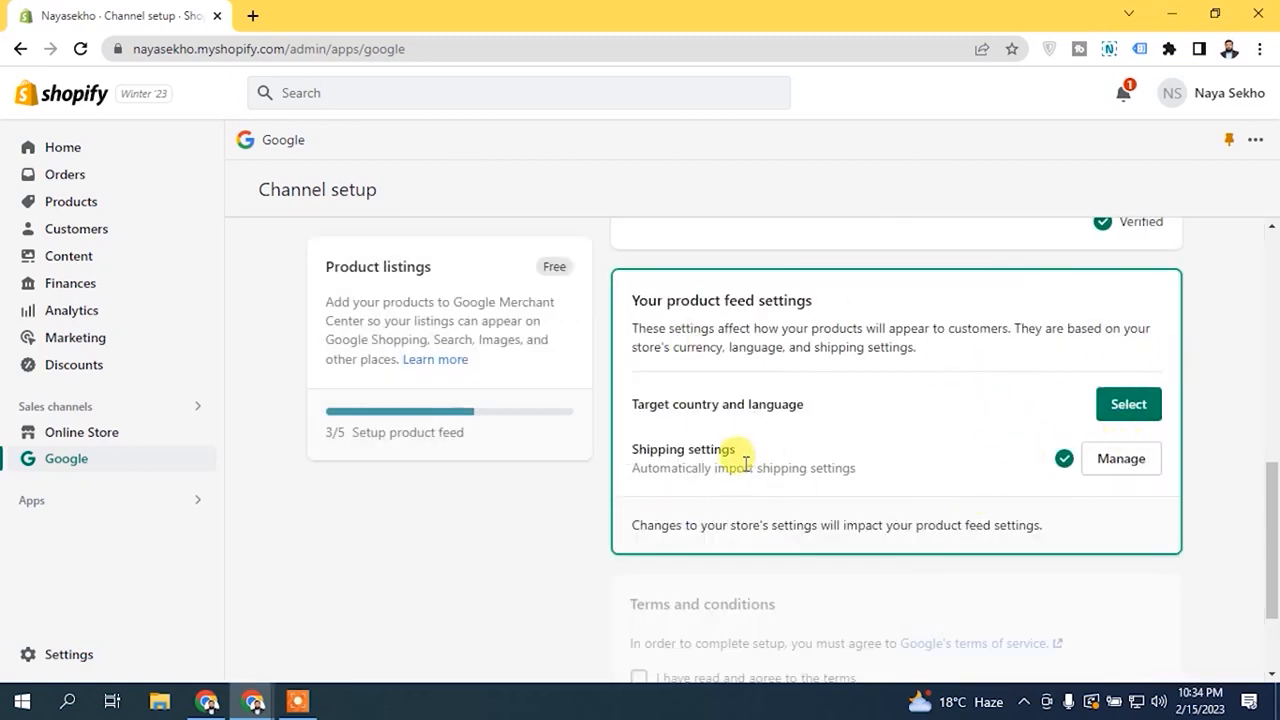
{"action": "left_click_drag", "start_coordinate": [1271, 466], "coordinate": [1275, 537]}
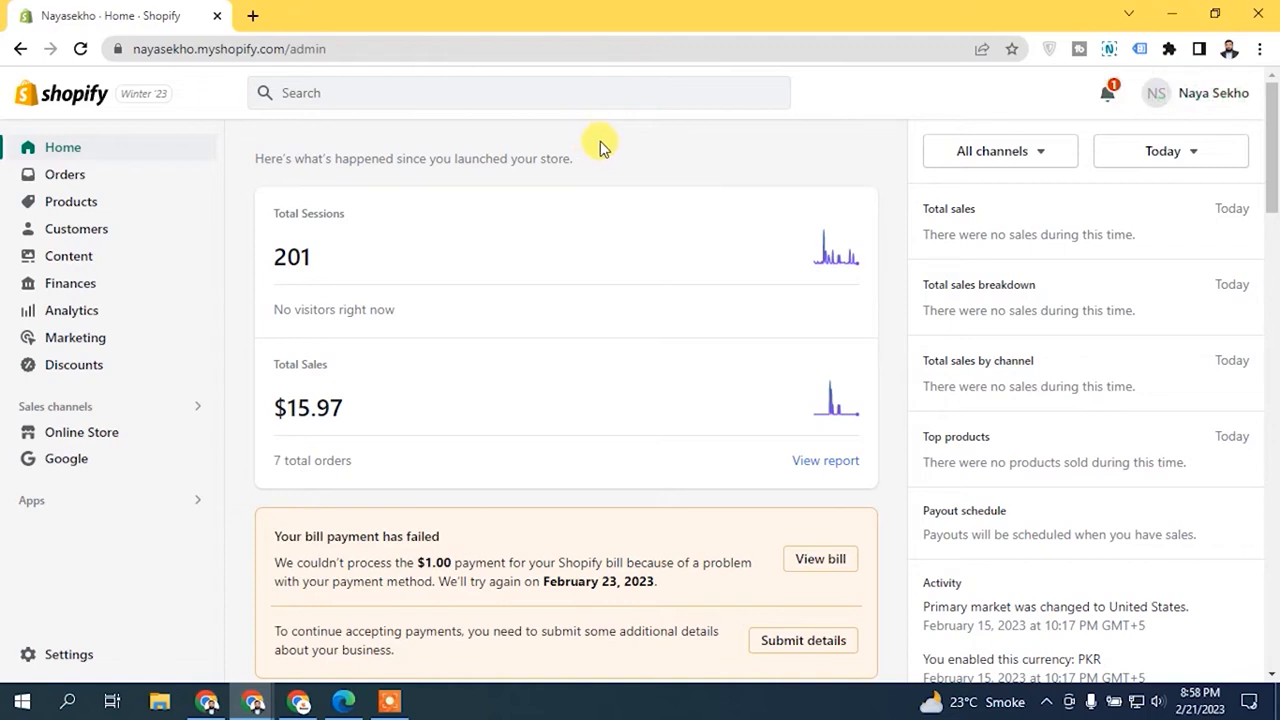
Open the sales channel search from the admin sidebar
{"action": "left_click", "coordinate": [196, 406]}
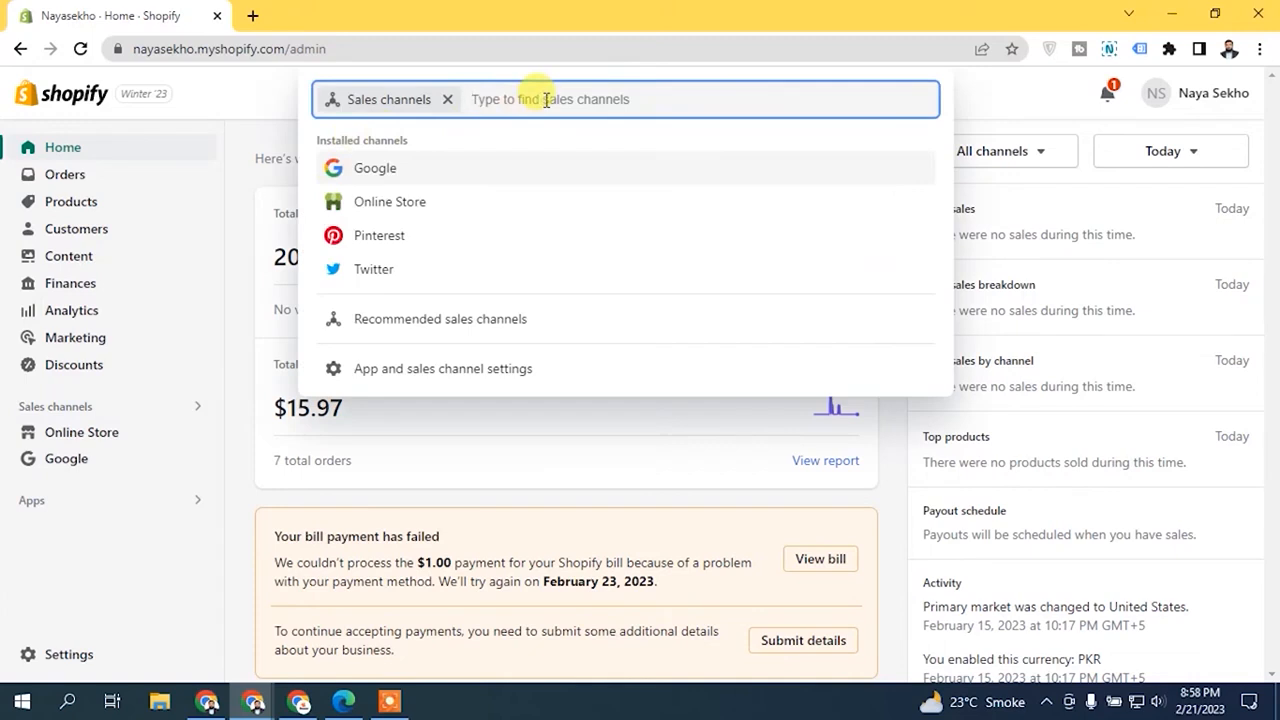
Search the Shopify App Store for 'facebook'
{"action": "type", "text": "fa"}
{"action": "left_click", "coordinate": [254, 332]}
{"action": "left_click", "coordinate": [110, 404]}
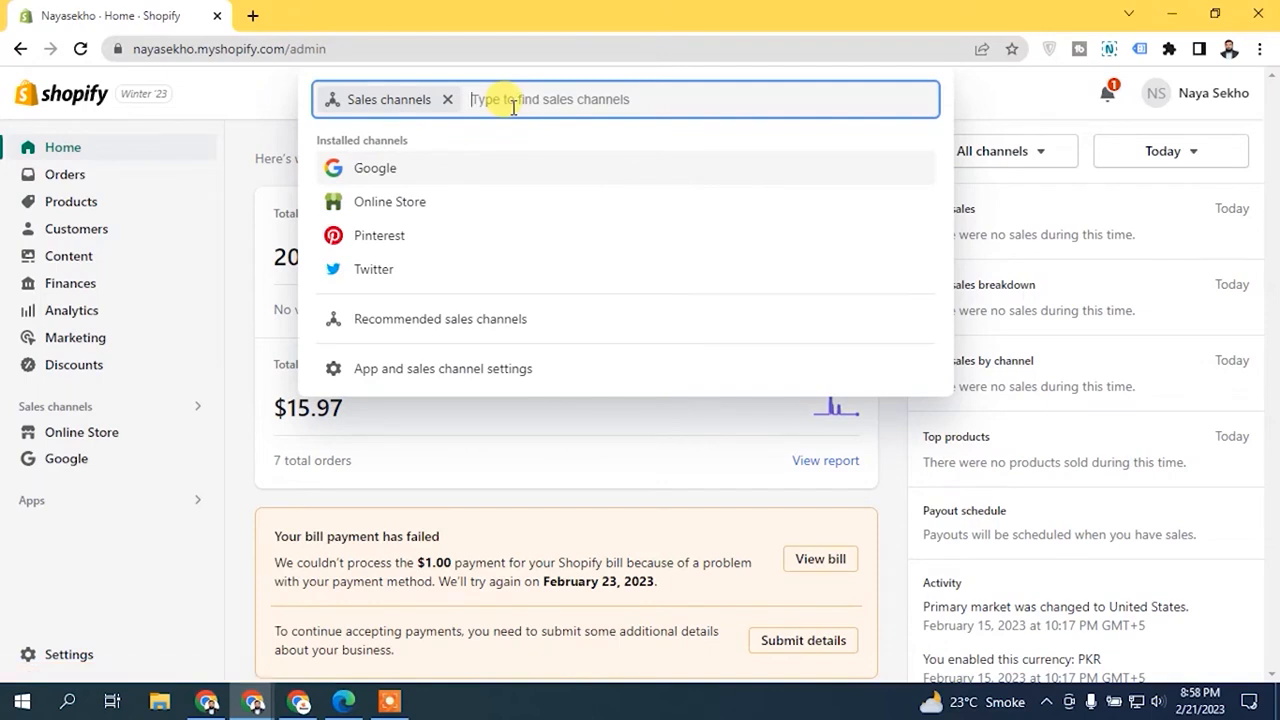
{"action": "type", "text": "facebook"}
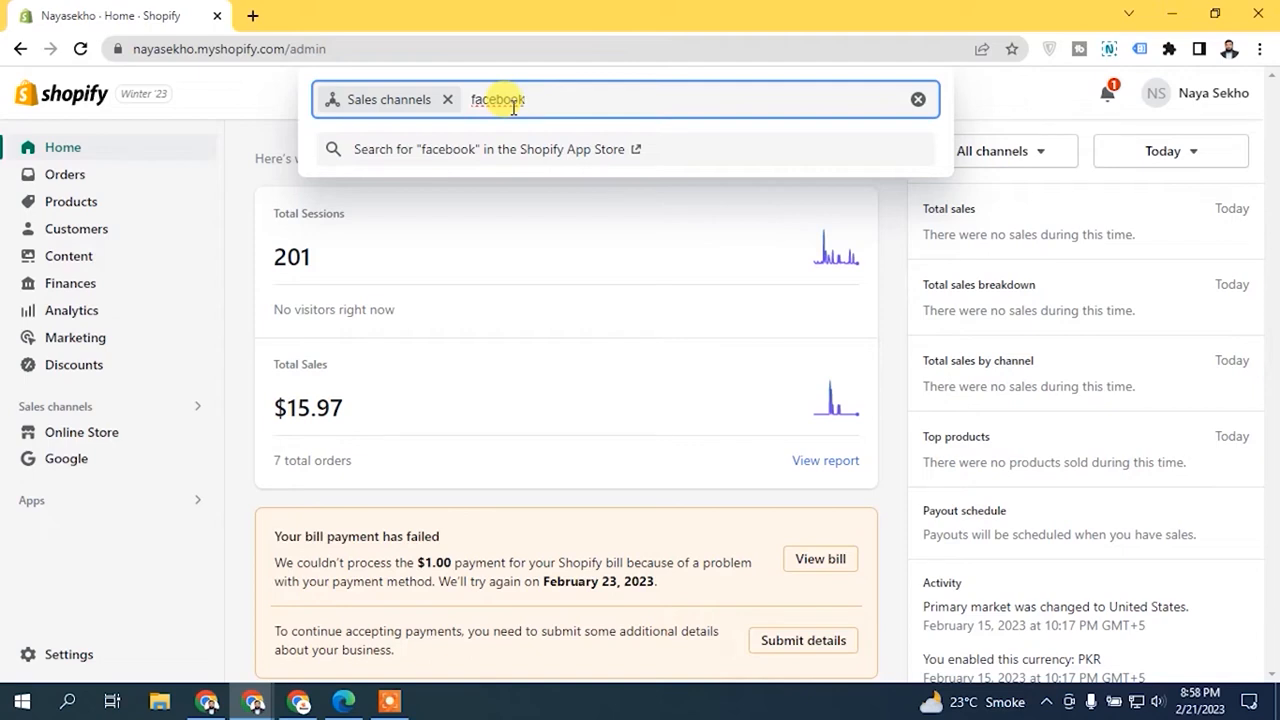
{"action": "key", "text": "Return"}
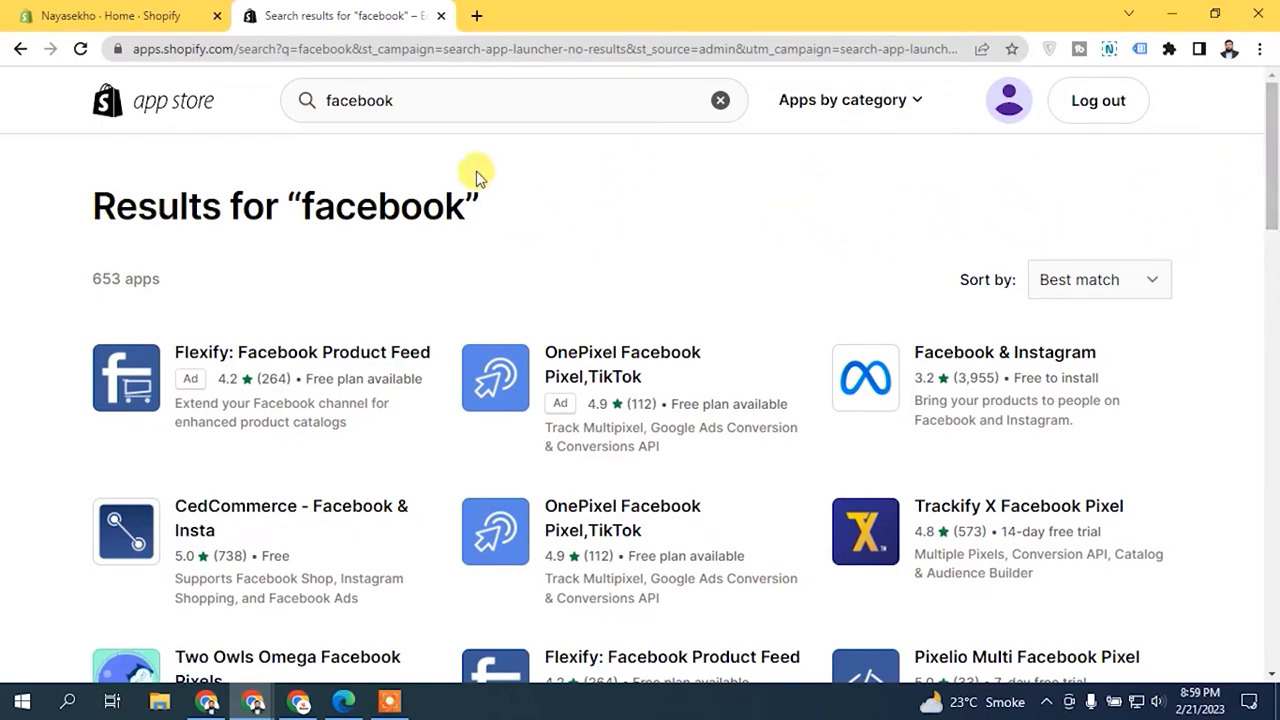
Open the Facebook & Instagram app page and start adding the app
{"action": "scroll", "coordinate": [1045, 220], "scroll_direction": "down", "scroll_amount": 2}
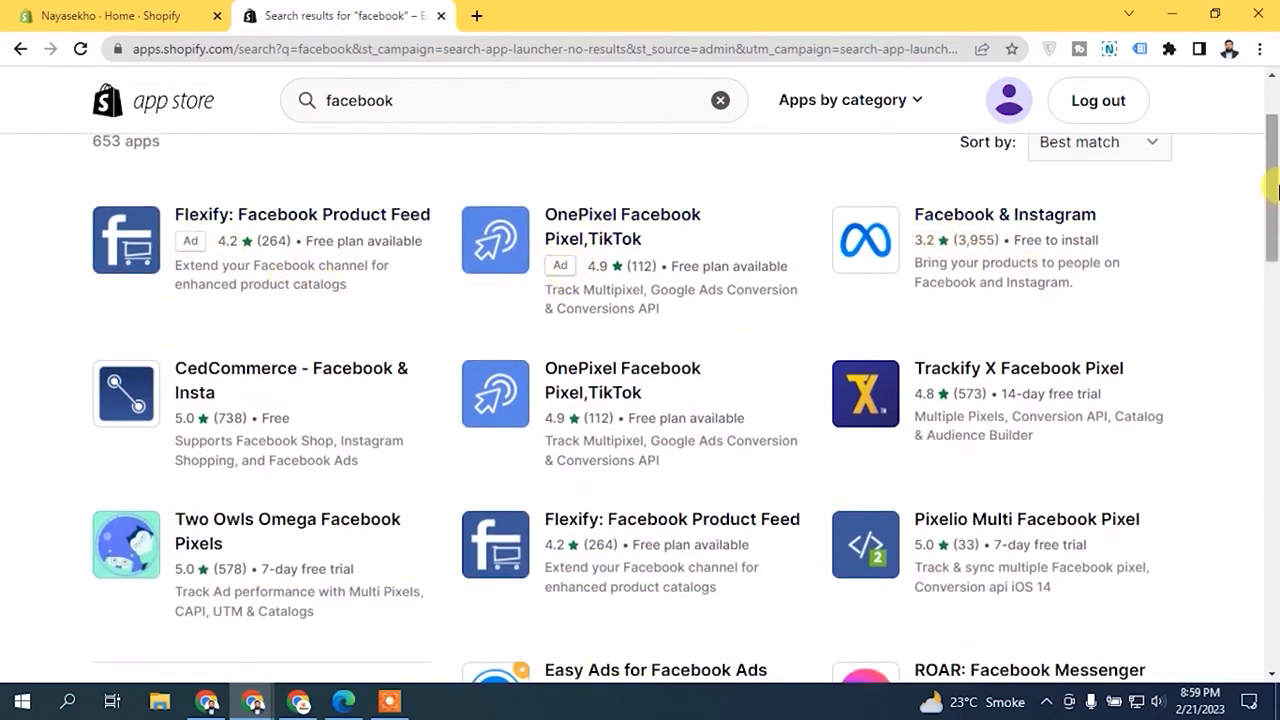
{"action": "scroll", "coordinate": [1277, 190], "scroll_direction": "up", "scroll_amount": 1}
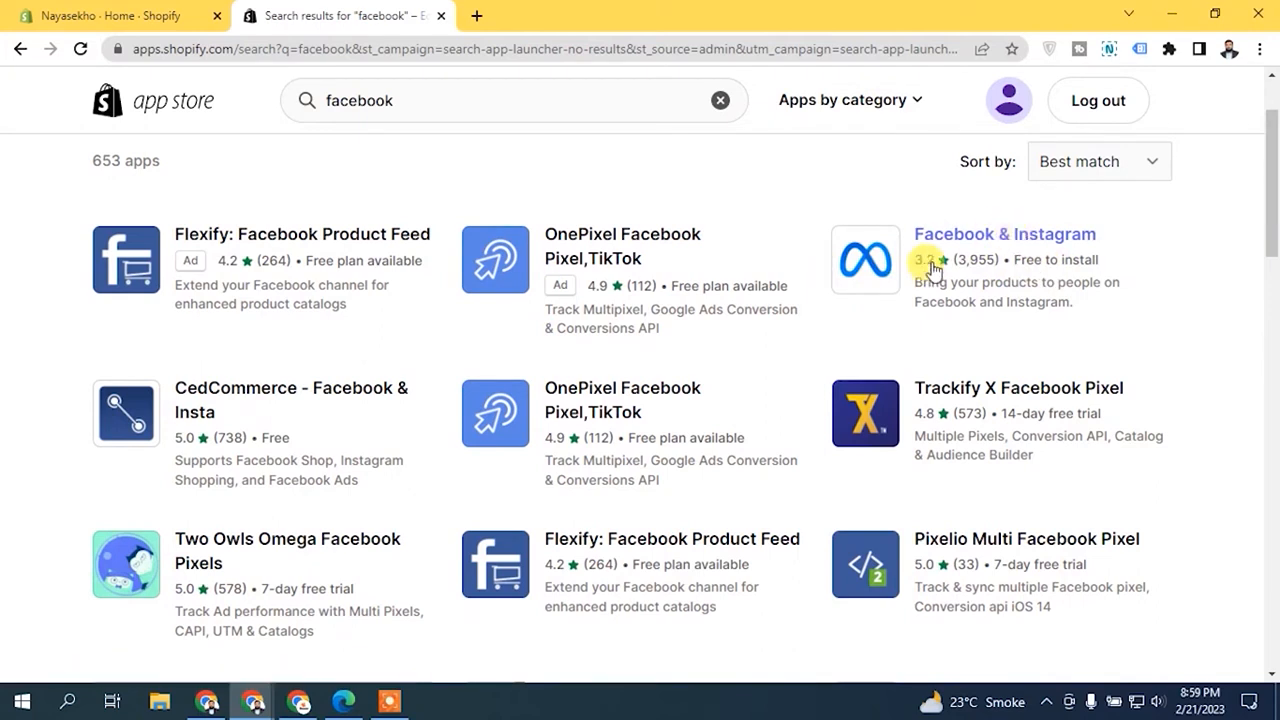
{"action": "left_click", "coordinate": [963, 235]}
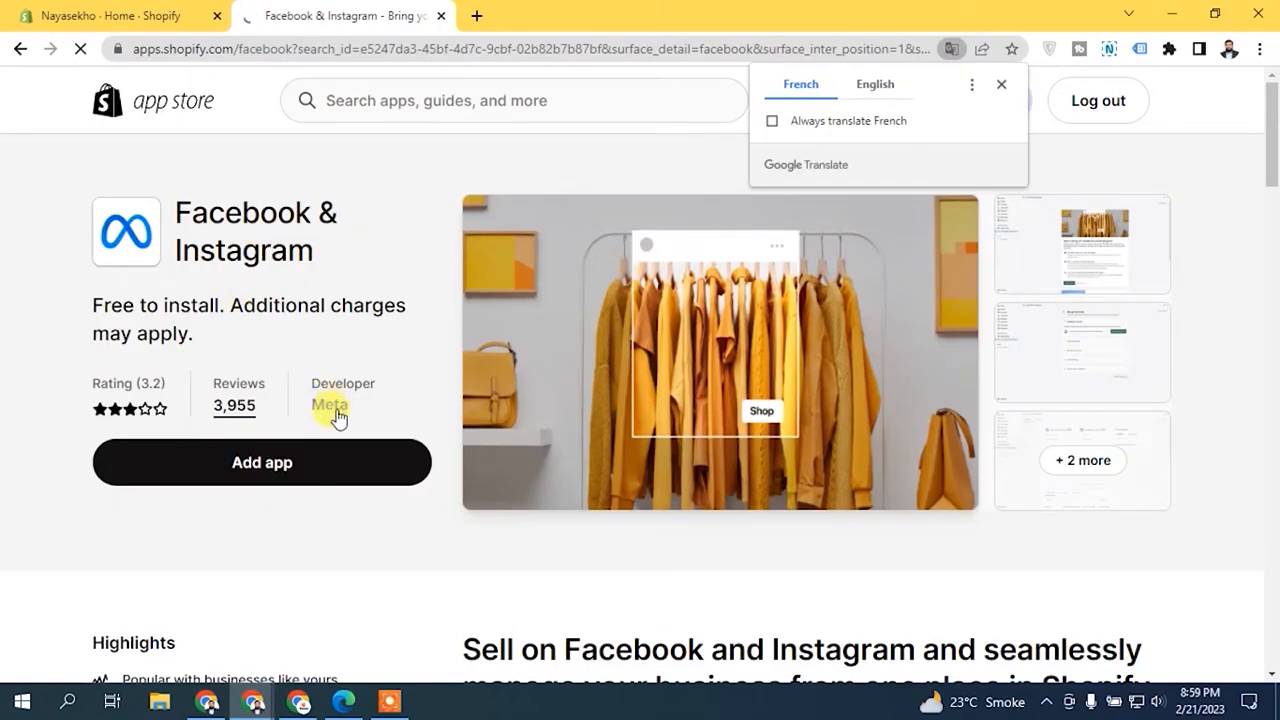
{"action": "left_click", "coordinate": [1000, 86]}
{"action": "left_click", "coordinate": [270, 482]}
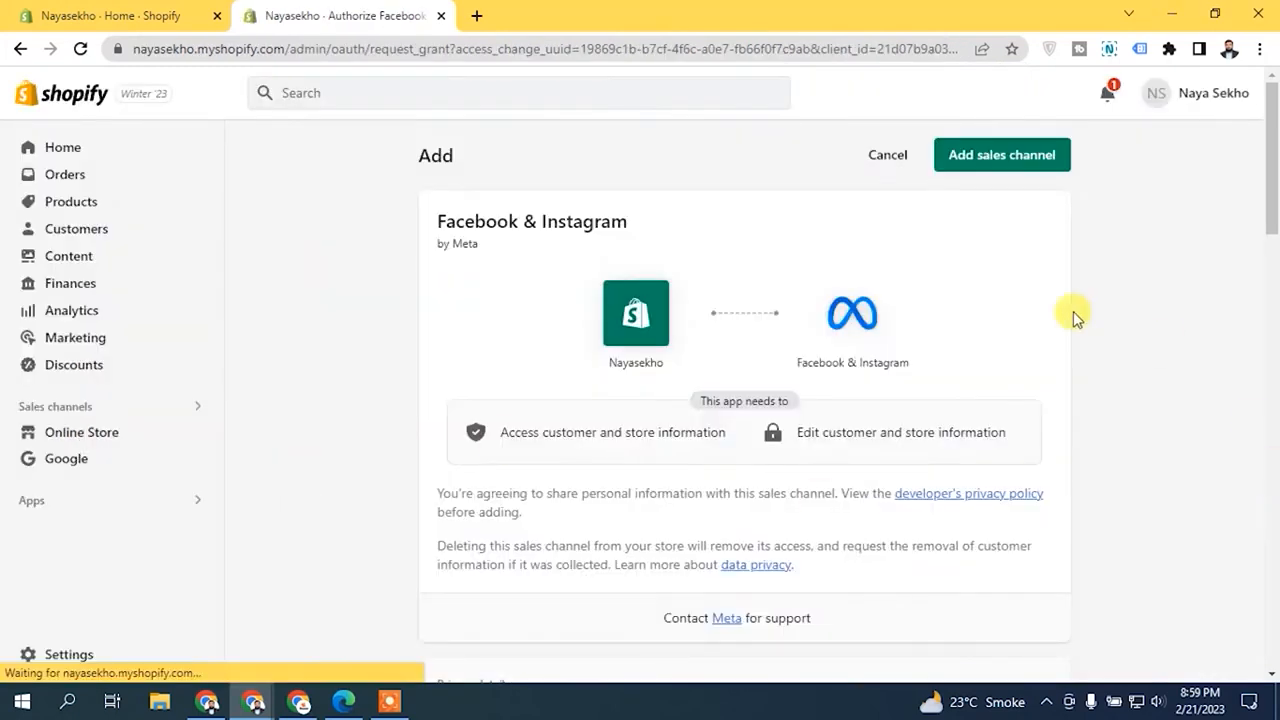
Add the Facebook & Instagram sales channel and begin setting up its shop
{"action": "left_click", "coordinate": [990, 152]}
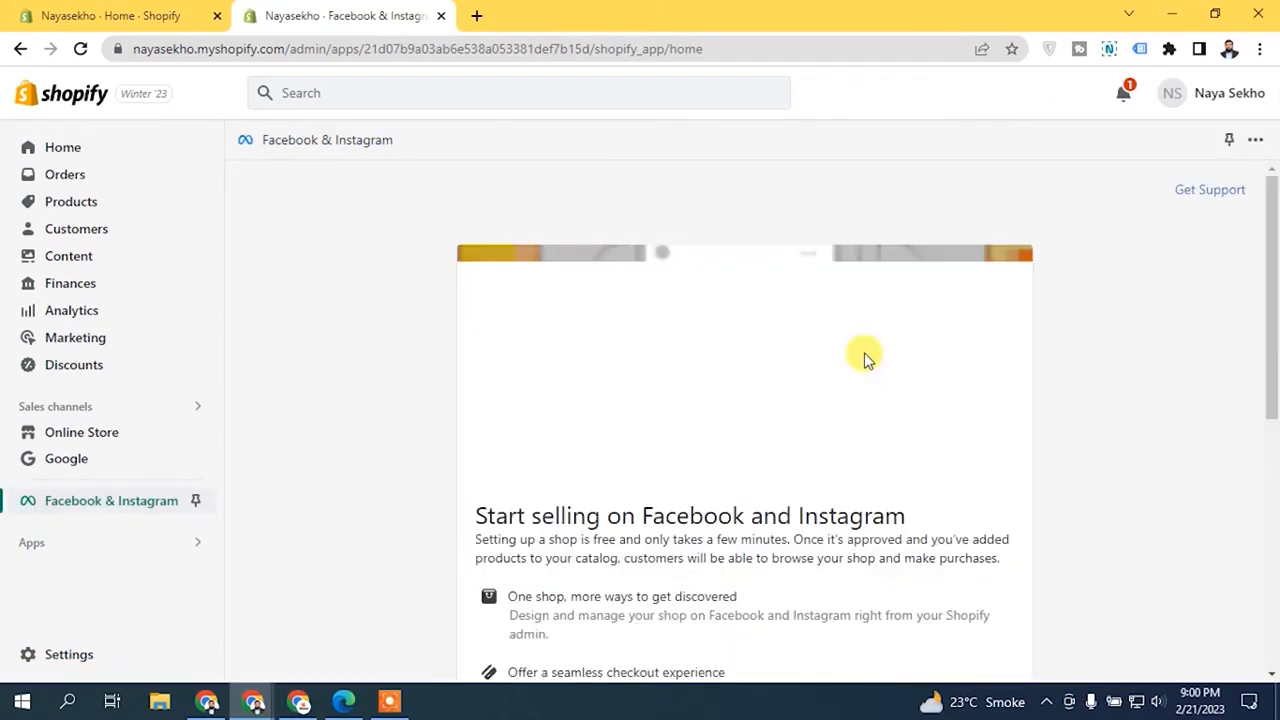
{"action": "left_click_drag", "start_coordinate": [1277, 268], "coordinate": [1275, 365]}
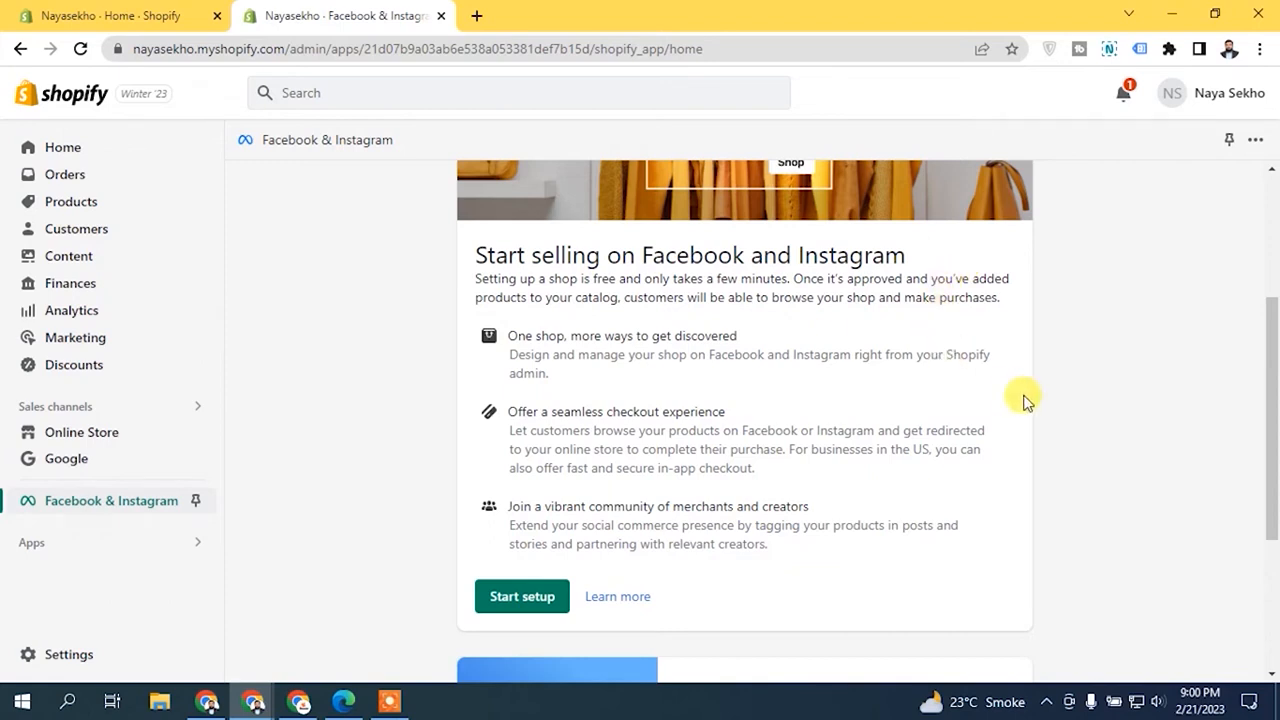
{"action": "left_click_drag", "start_coordinate": [1271, 386], "coordinate": [1271, 408]}
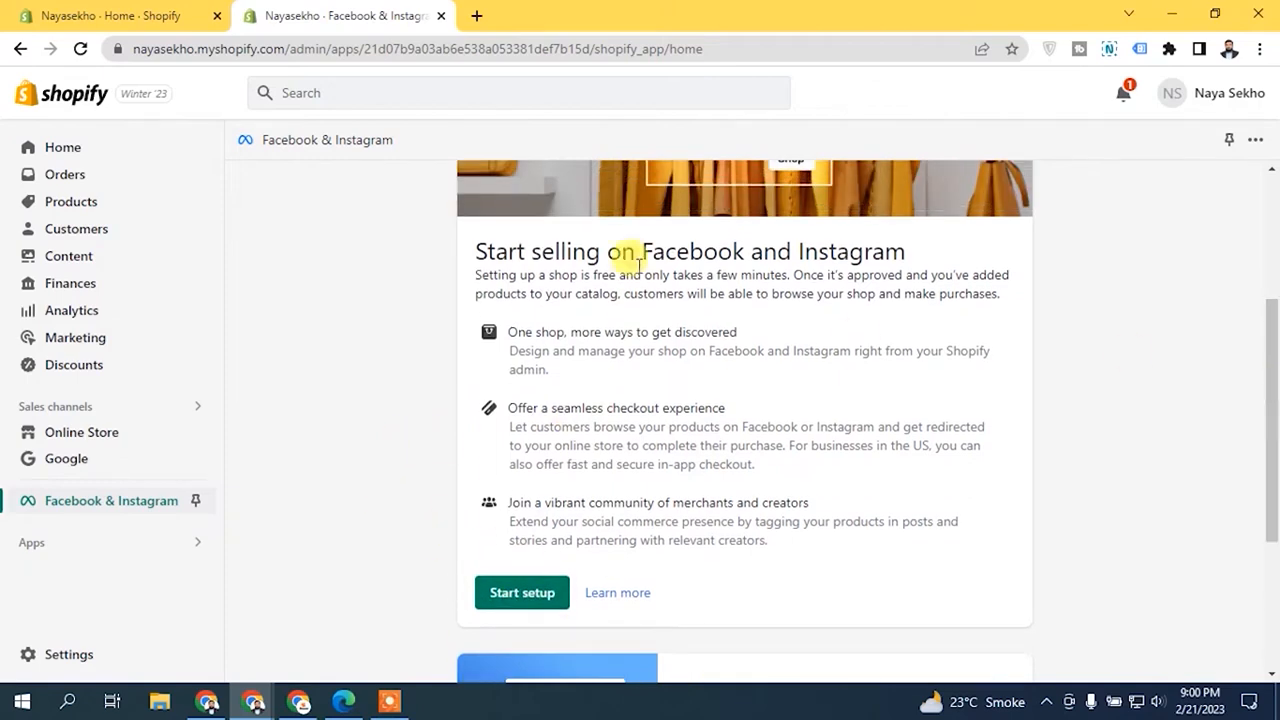
{"action": "left_click_drag", "start_coordinate": [1273, 425], "coordinate": [1274, 527]}
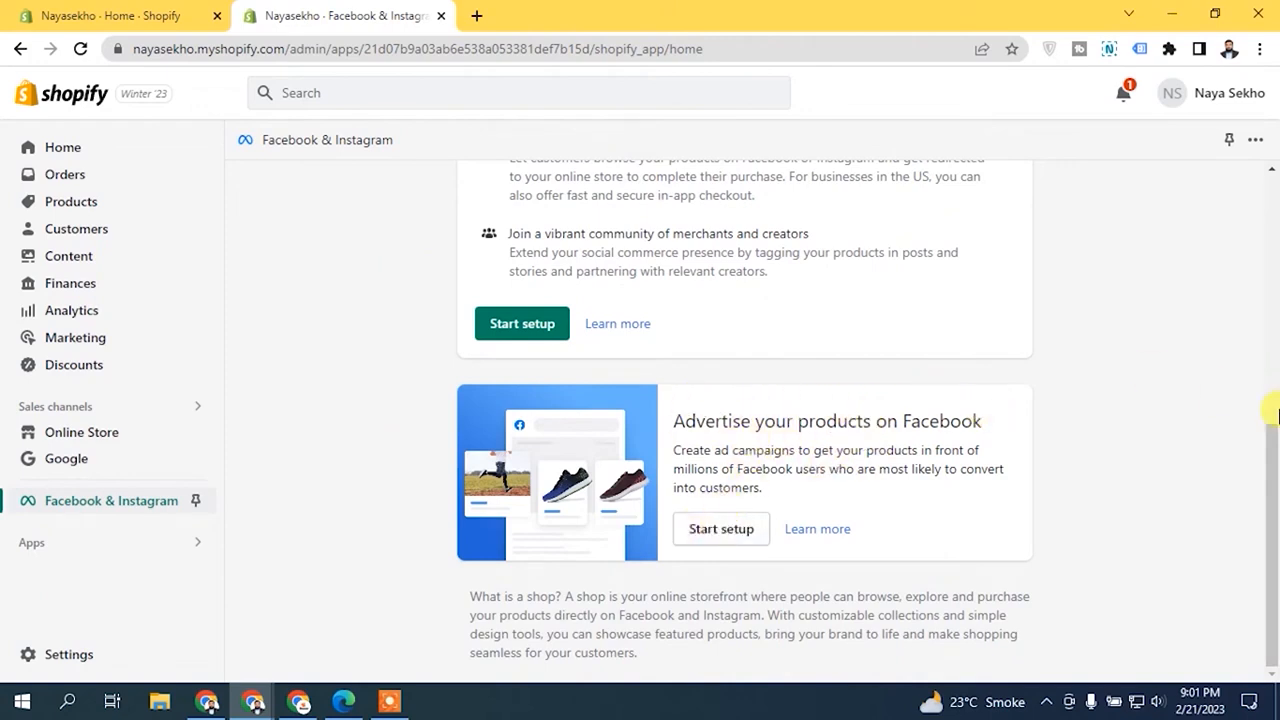
{"action": "scroll", "coordinate": [1240, 420], "scroll_direction": "up", "scroll_amount": 2}
{"action": "left_click", "coordinate": [510, 553]}
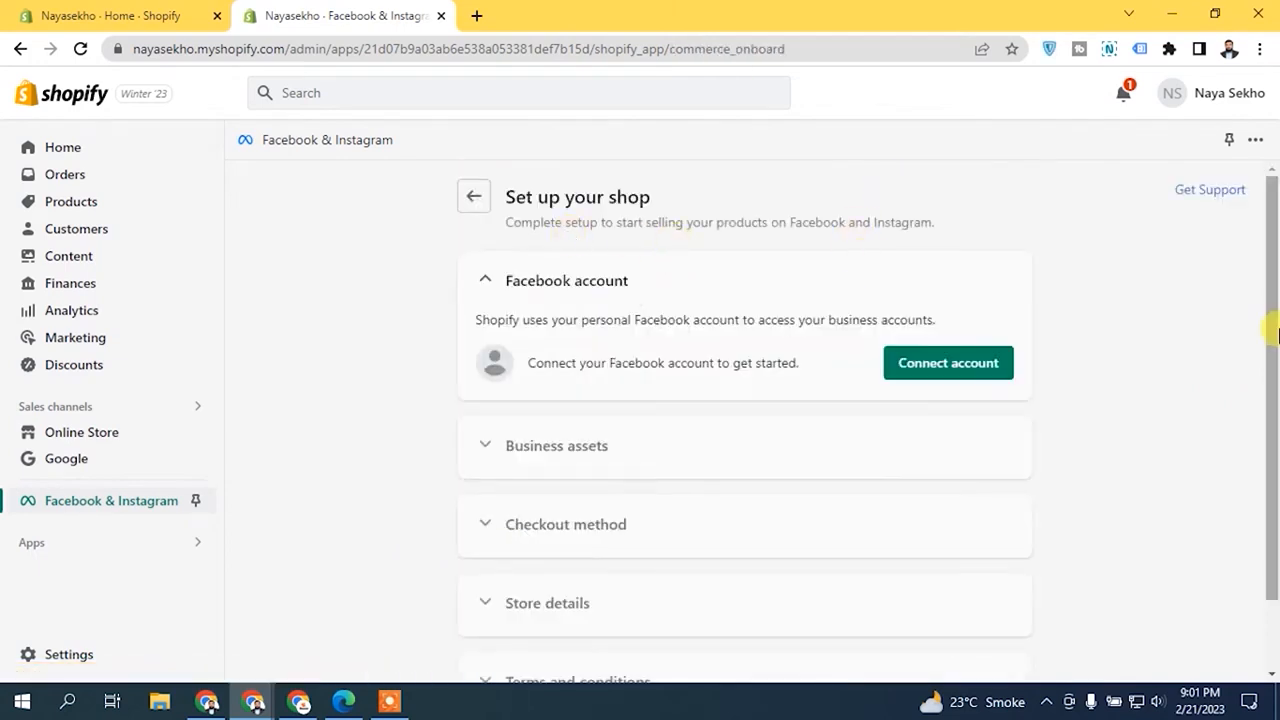
Connect the Facebook account to the shop setup and untick the preselected Facebook Page
{"action": "scroll", "coordinate": [868, 258], "scroll_direction": "down", "scroll_amount": 1}
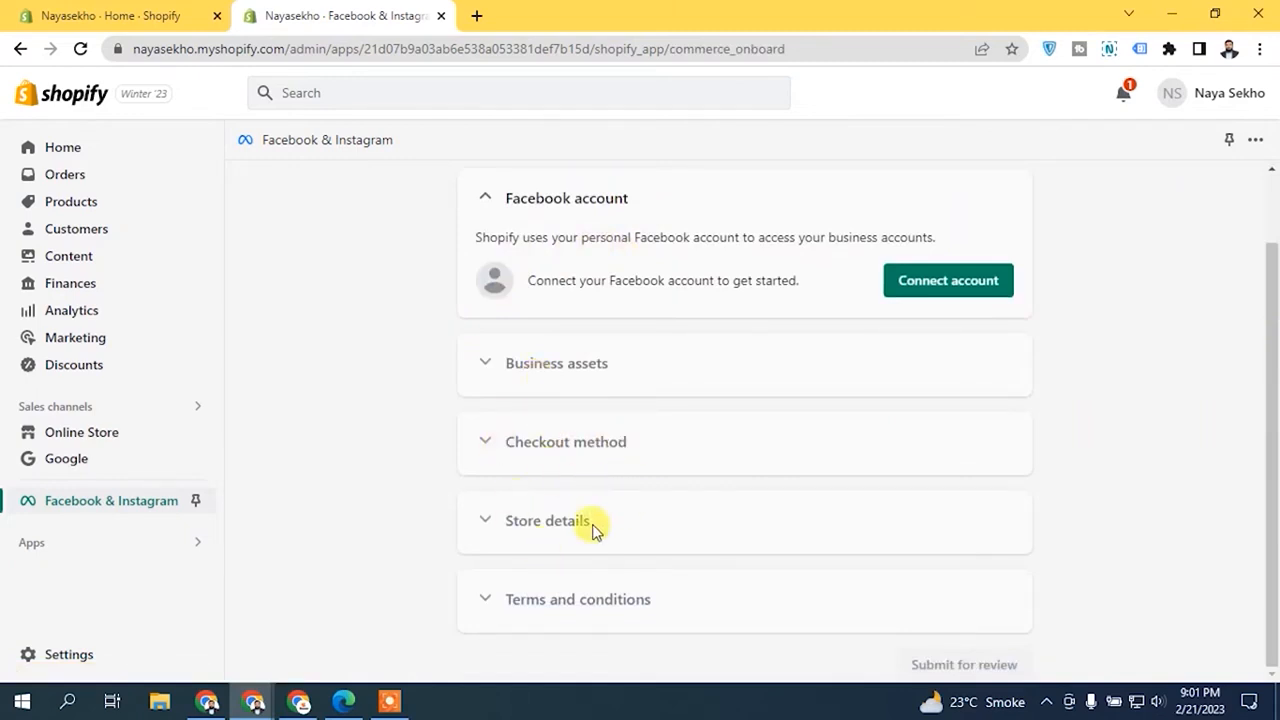
{"action": "left_click_drag", "start_coordinate": [1272, 488], "coordinate": [1272, 560]}
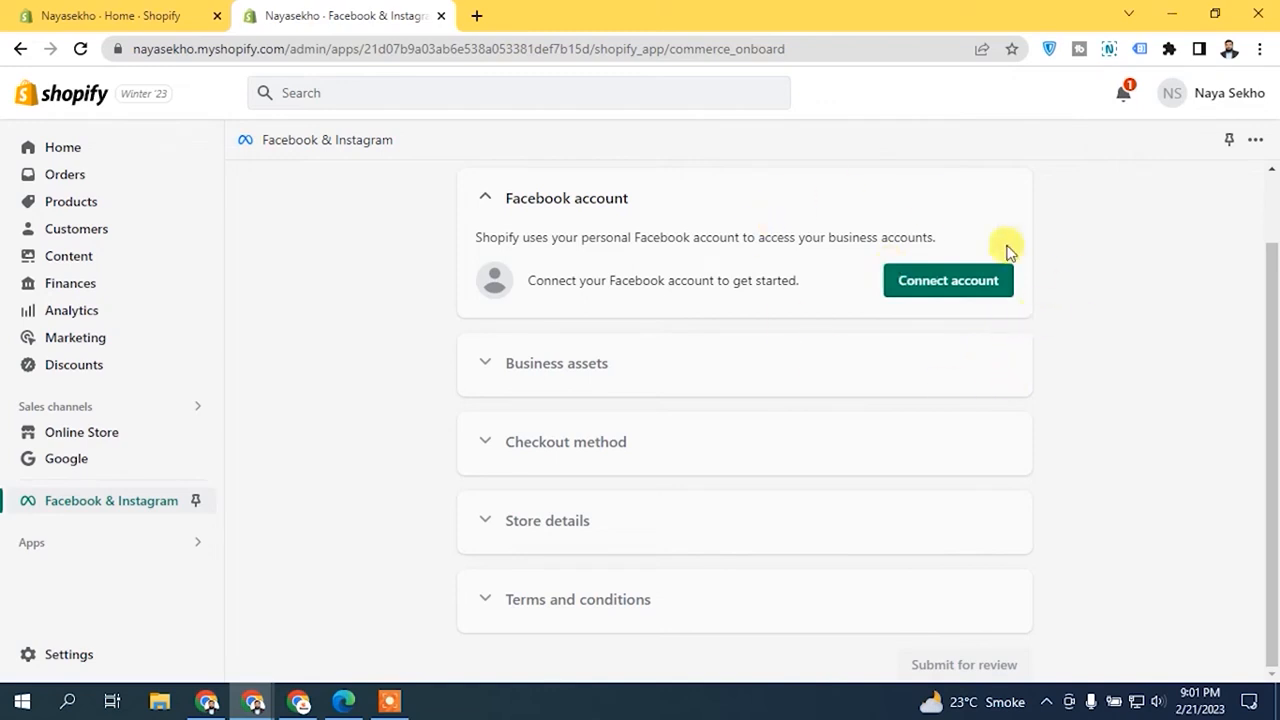
{"action": "left_click", "coordinate": [974, 289]}
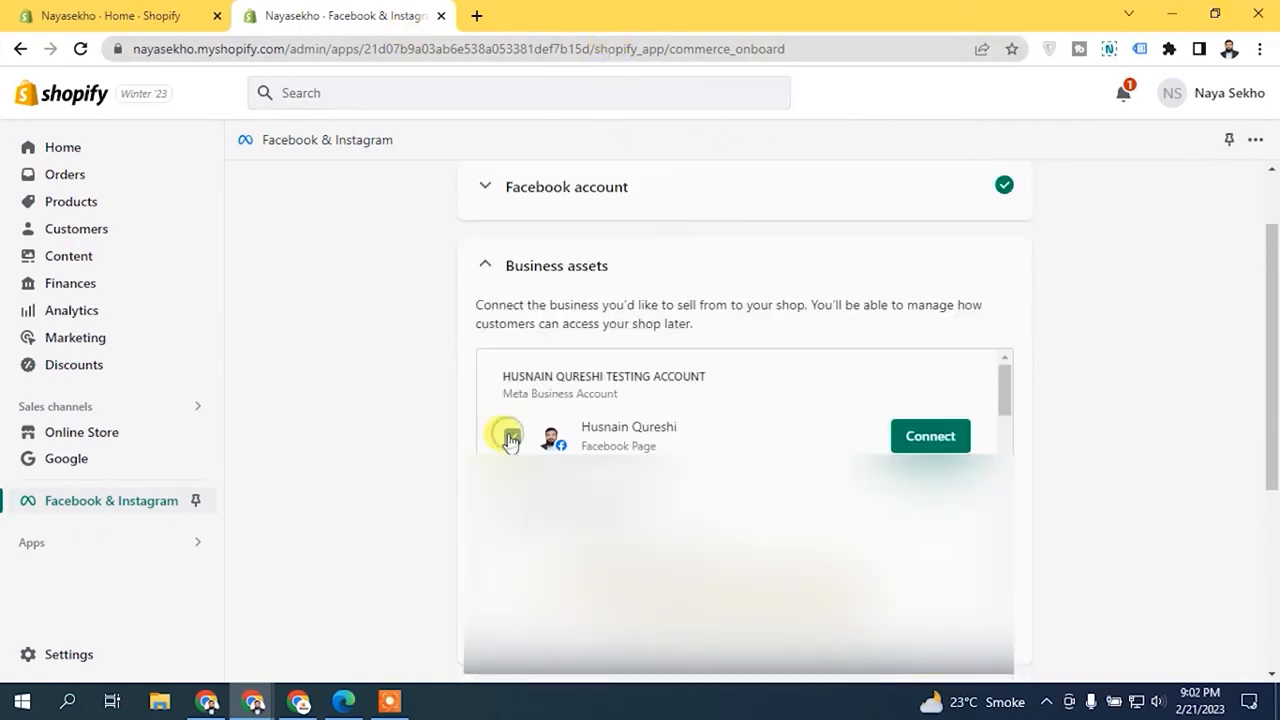
{"action": "left_click", "coordinate": [510, 435]}
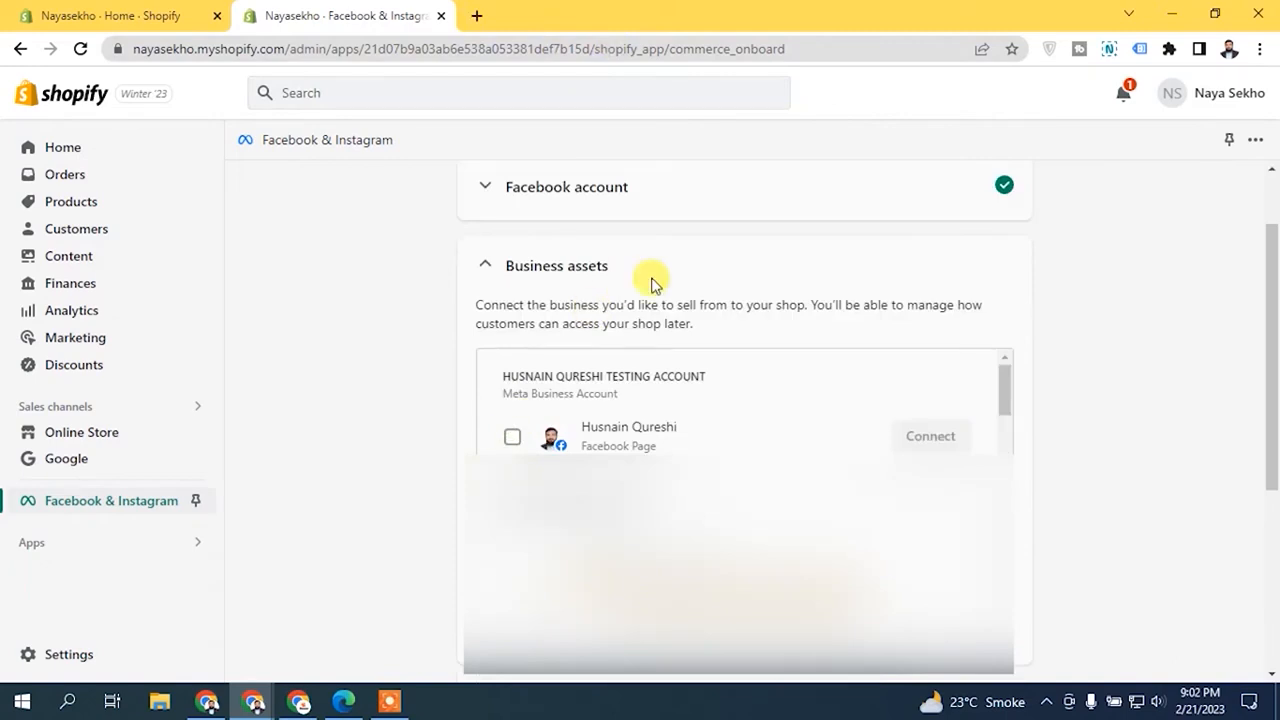
Scroll the Business assets list and choose Create new Facebook Page instead of the existing page
{"action": "left_click_drag", "start_coordinate": [1003, 385], "coordinate": [1013, 610]}
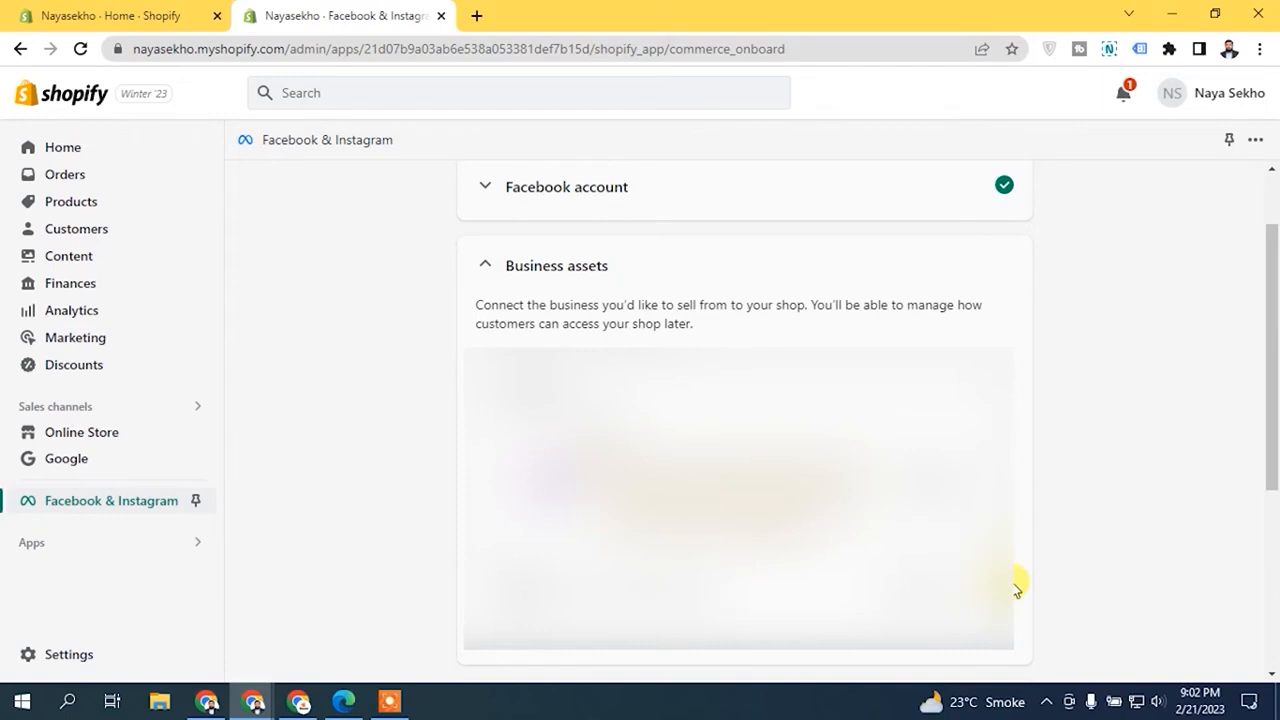
{"action": "left_click_drag", "start_coordinate": [1012, 574], "coordinate": [1014, 376]}
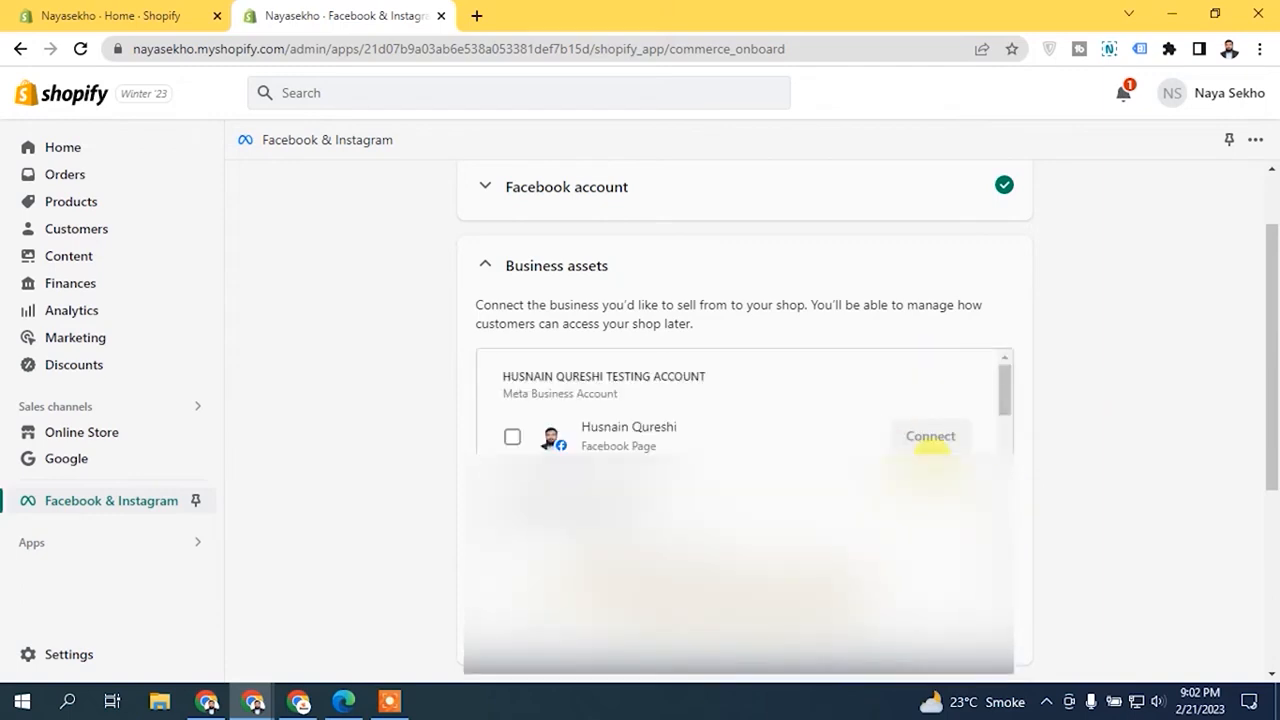
{"action": "left_click", "coordinate": [510, 435]}
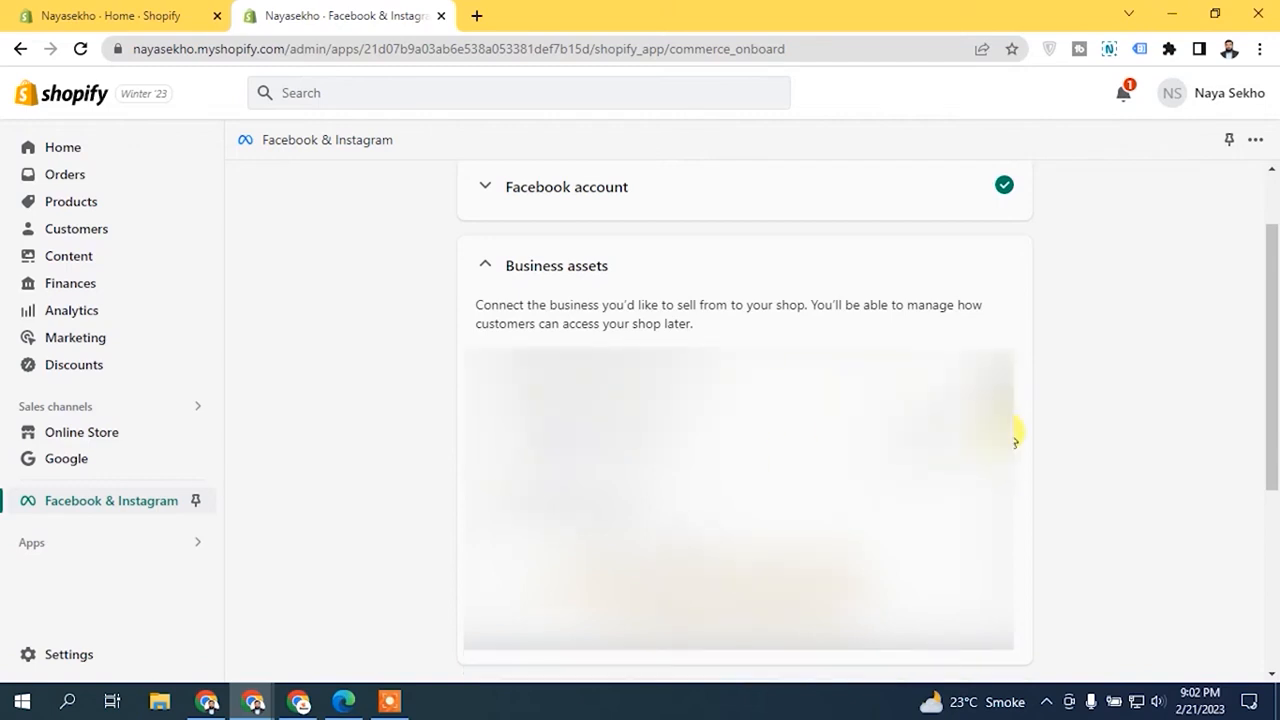
{"action": "left_click_drag", "start_coordinate": [1007, 427], "coordinate": [1025, 658]}
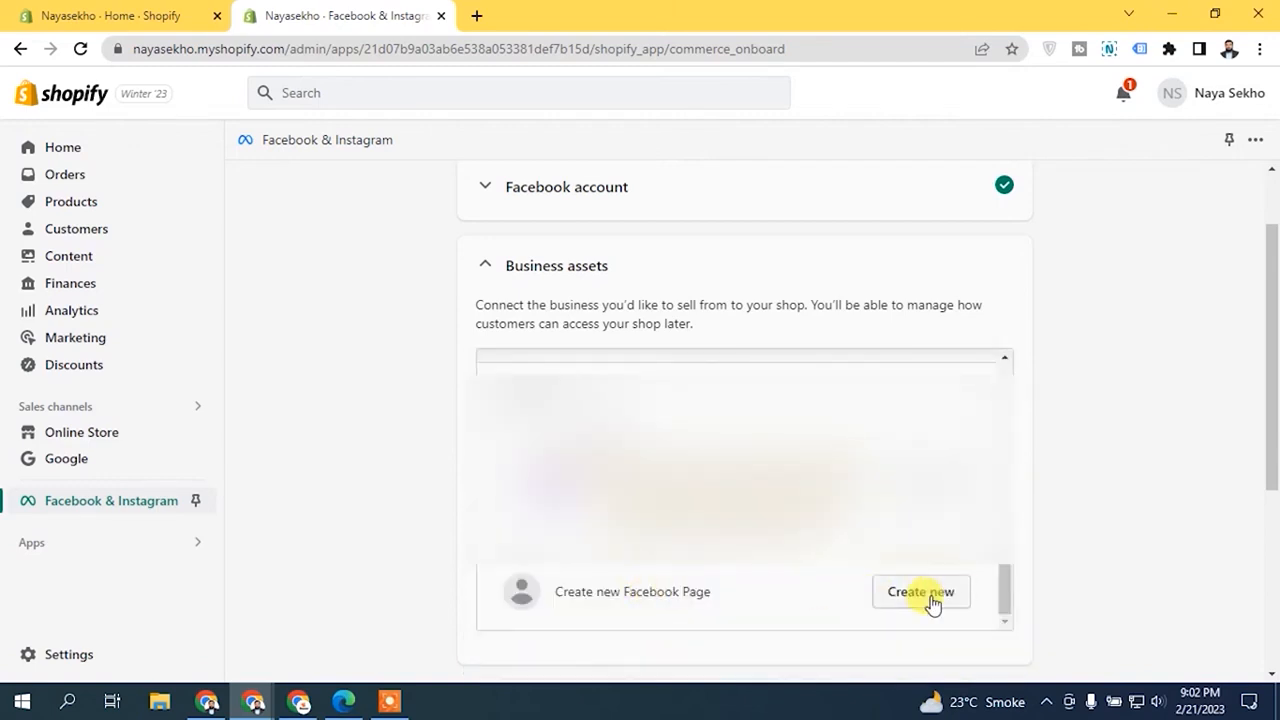
{"action": "left_click", "coordinate": [927, 598]}
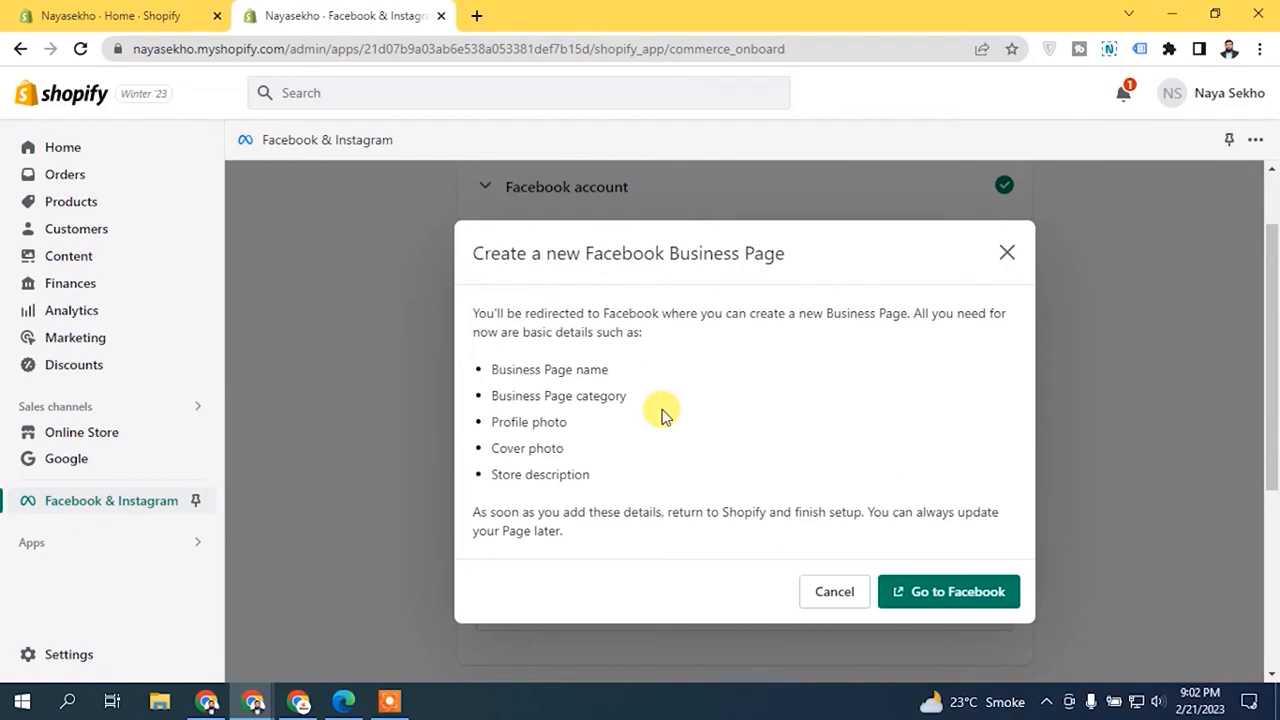
Go to Facebook and name the new Page 'Nayasekho Shopify'
{"action": "left_click", "coordinate": [955, 592]}
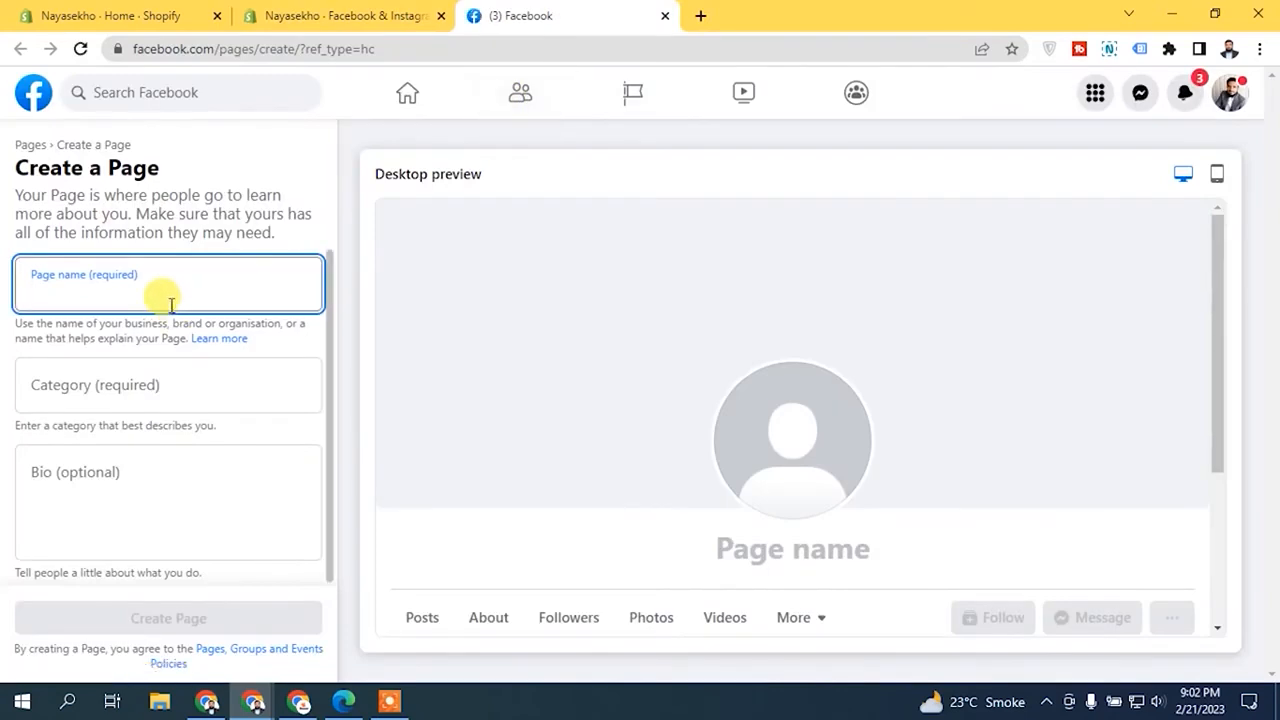
{"action": "type", "text": "Nayasekho Shopify"}
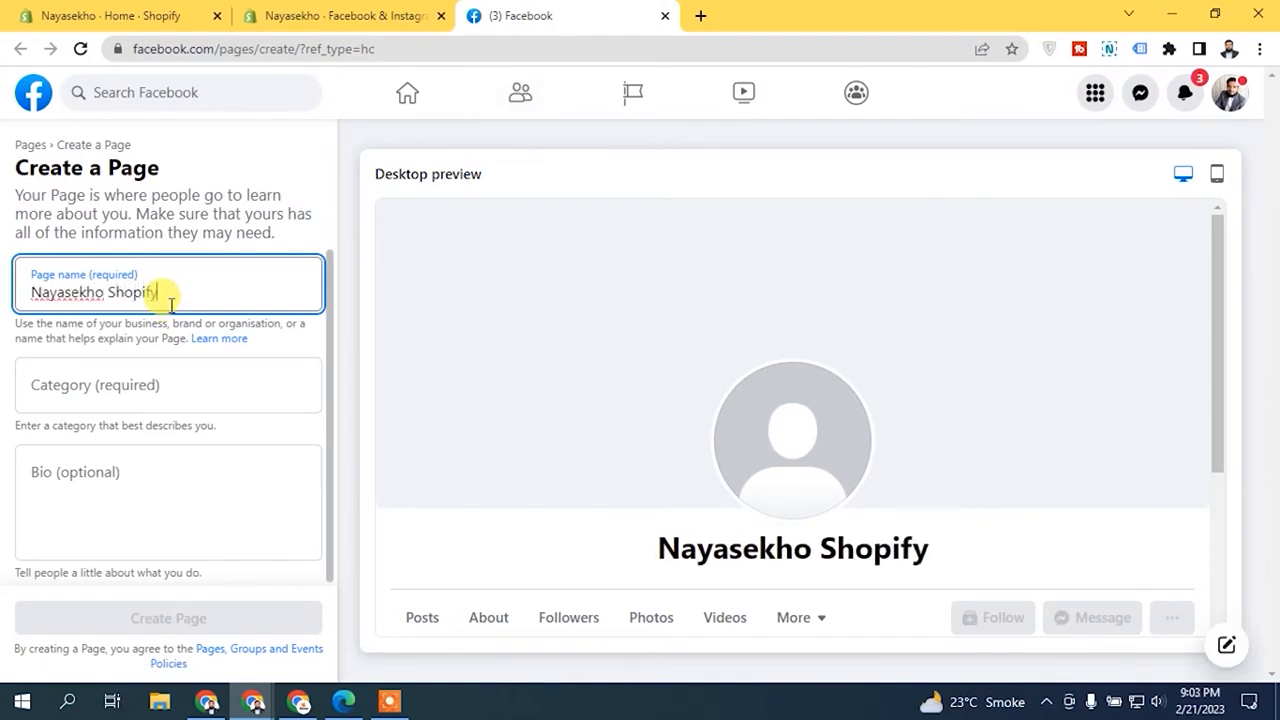
Set the Page category to Education website with bio 'N/A' and create the Page
{"action": "left_click", "coordinate": [138, 392]}
{"action": "type", "text": "edu"}
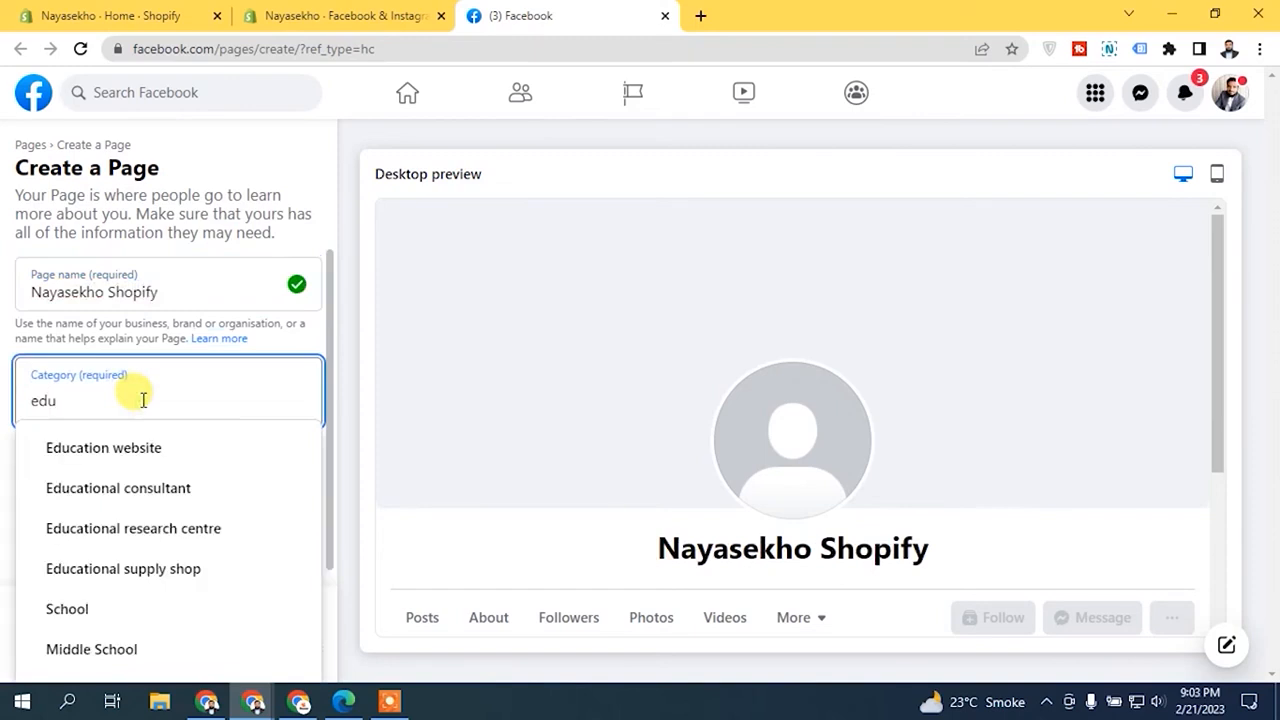
{"action": "left_click", "coordinate": [110, 446]}
{"action": "left_click", "coordinate": [123, 502]}
{"action": "type", "text": "N/A"}
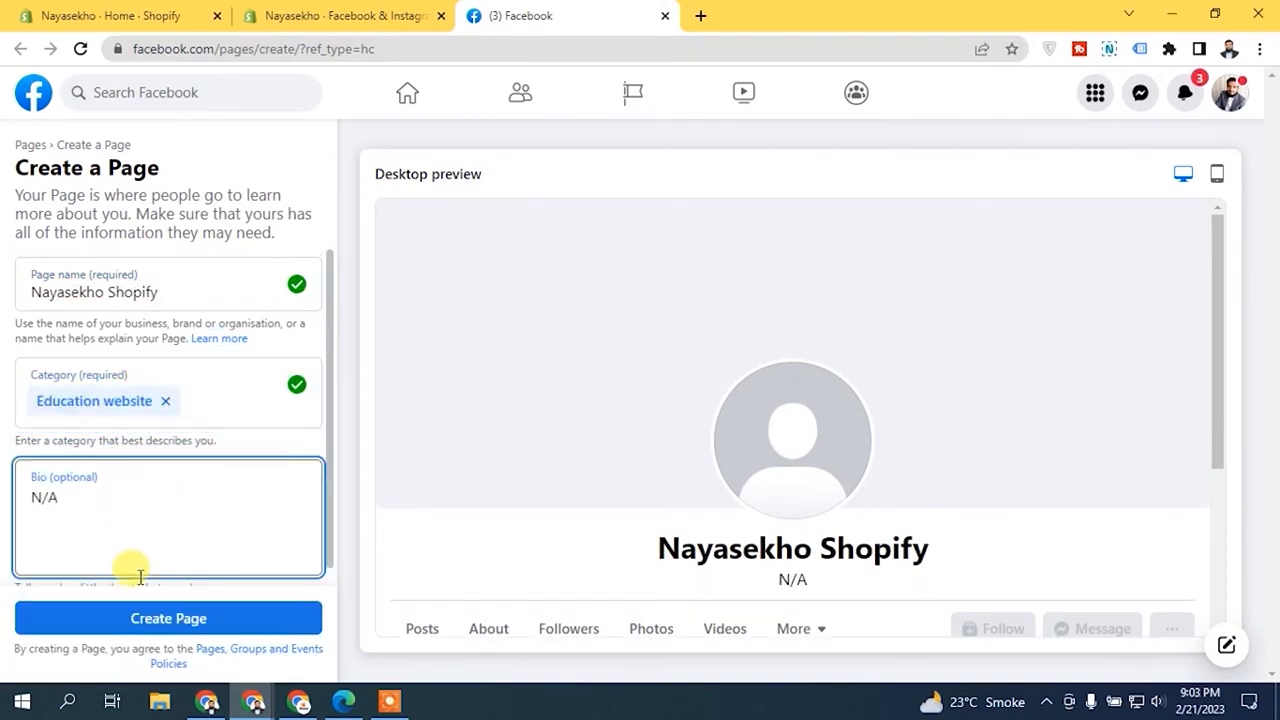
{"action": "left_click", "coordinate": [157, 617]}
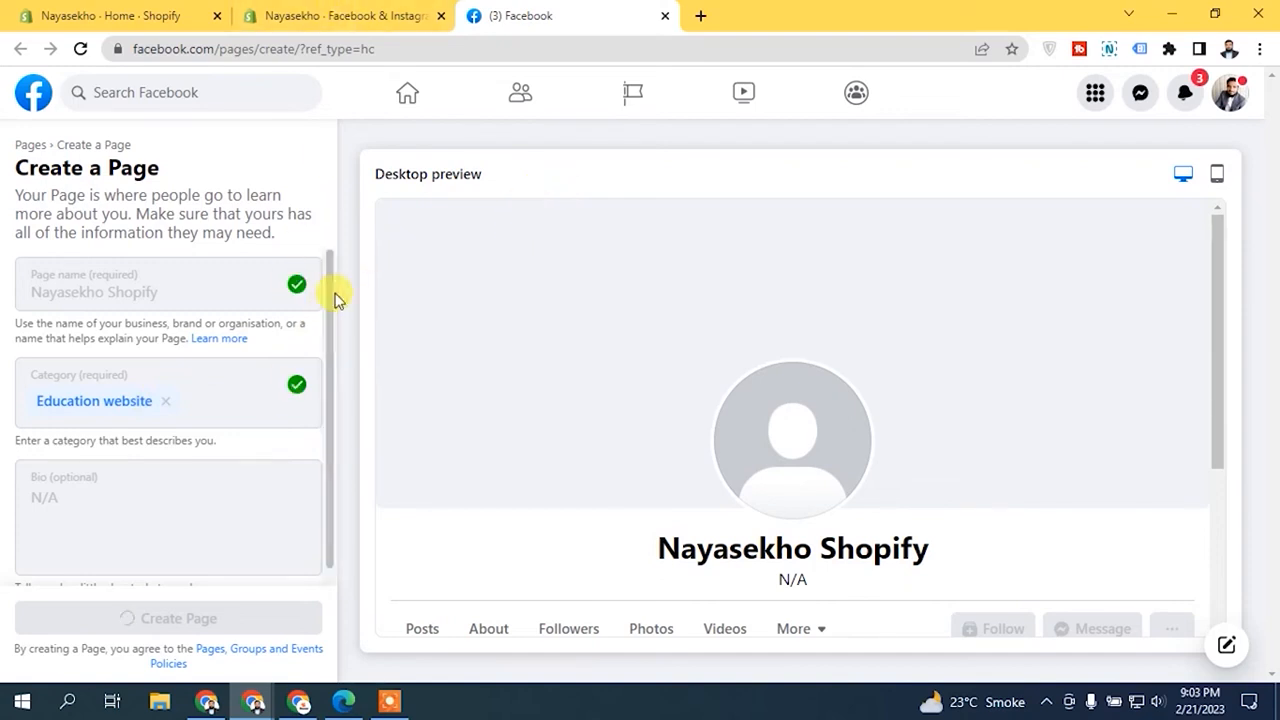
Skip the contact, photos, WhatsApp and invite-friends steps and finish the Page setup
{"action": "scroll", "coordinate": [310, 340], "scroll_direction": "down", "scroll_amount": 1}
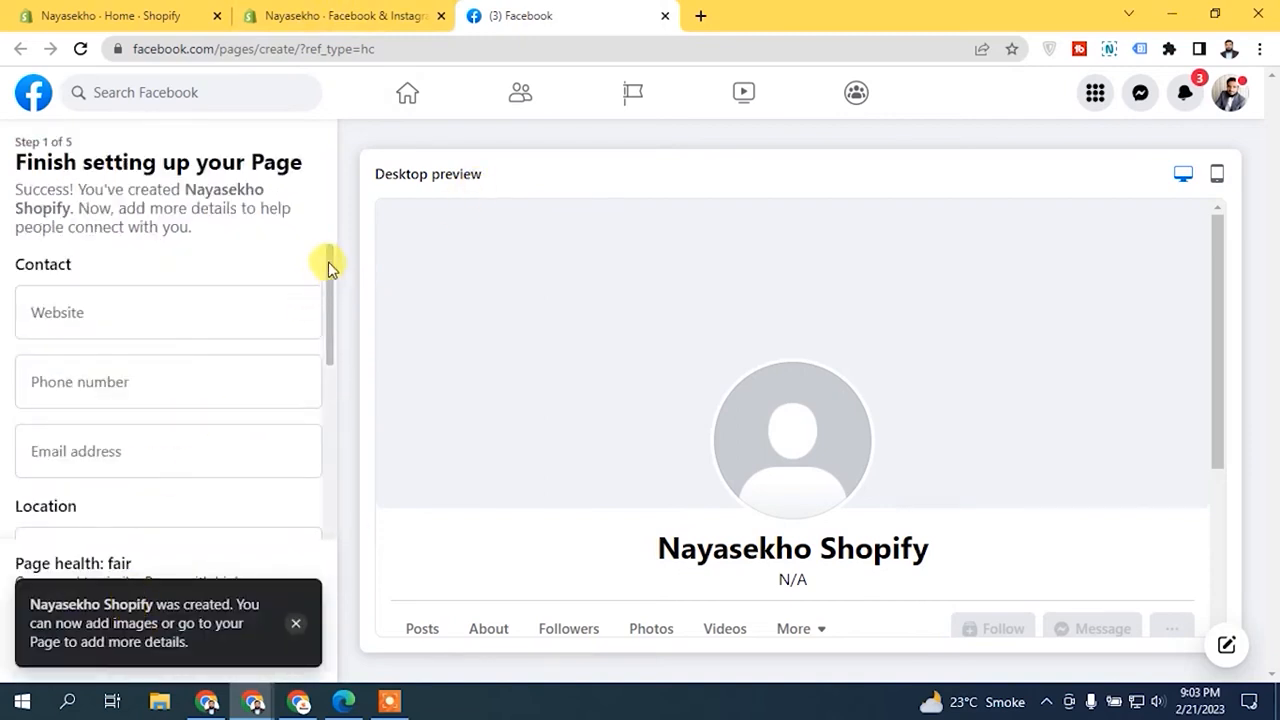
{"action": "scroll", "coordinate": [329, 265], "scroll_direction": "down", "scroll_amount": 2}
{"action": "scroll", "coordinate": [312, 380], "scroll_direction": "down", "scroll_amount": 3}
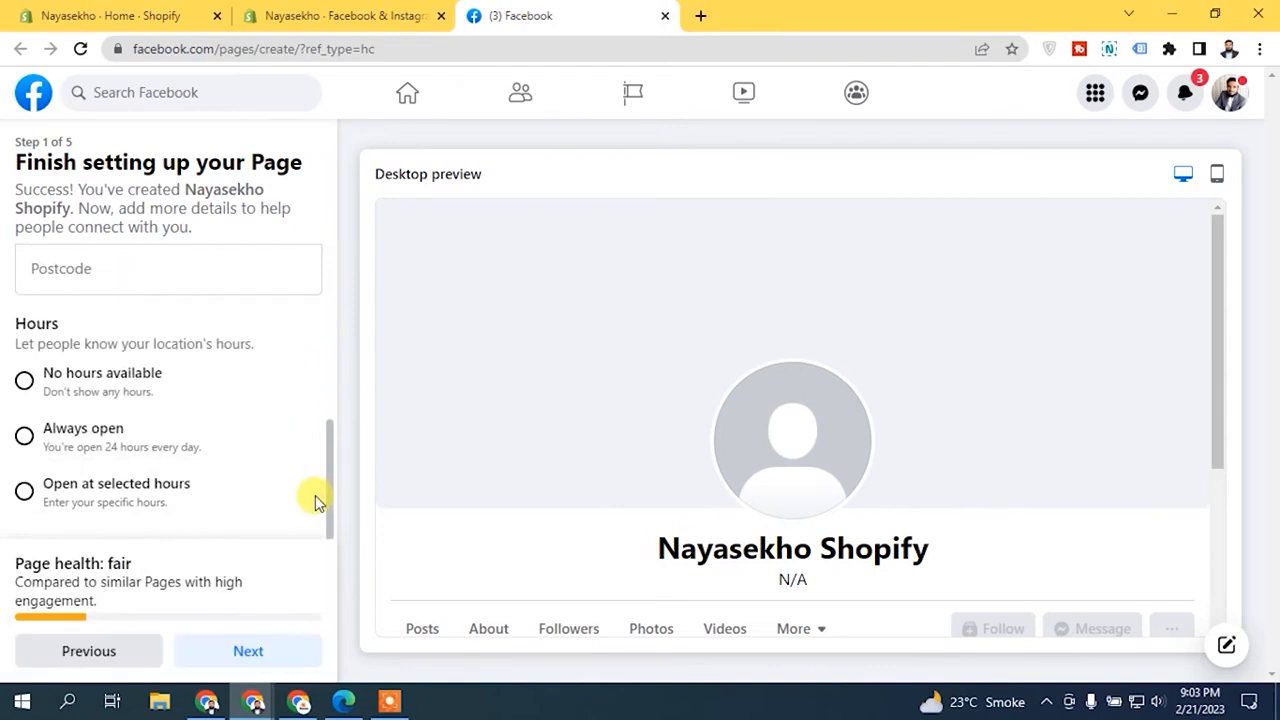
{"action": "left_click", "coordinate": [281, 651]}
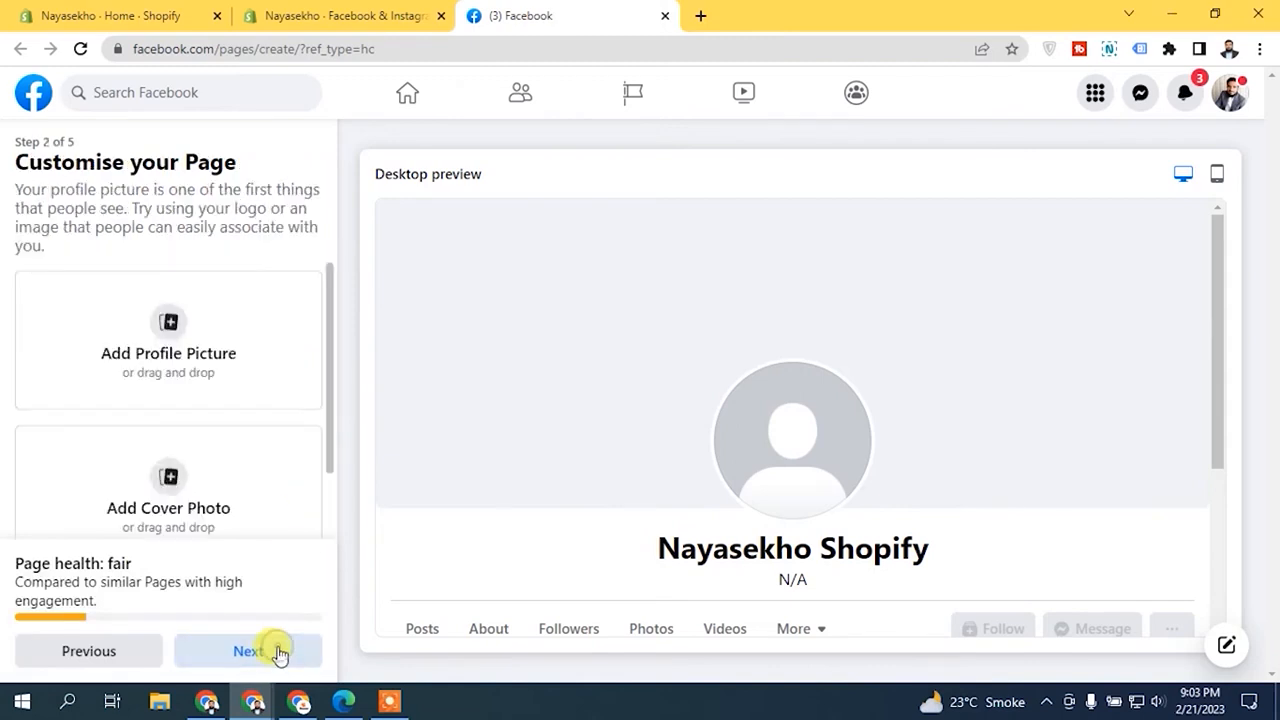
{"action": "left_click", "coordinate": [281, 651]}
{"action": "left_click", "coordinate": [281, 651]}
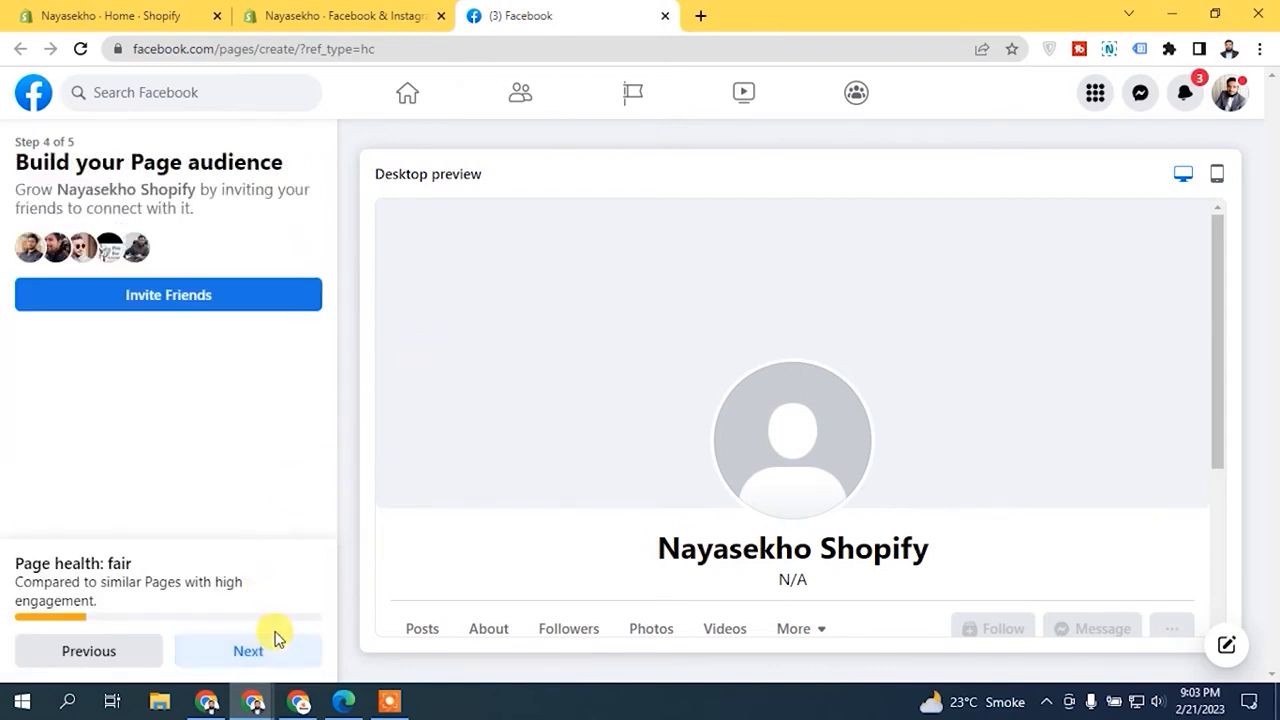
{"action": "left_click", "coordinate": [279, 650]}
{"action": "left_click", "coordinate": [279, 651]}
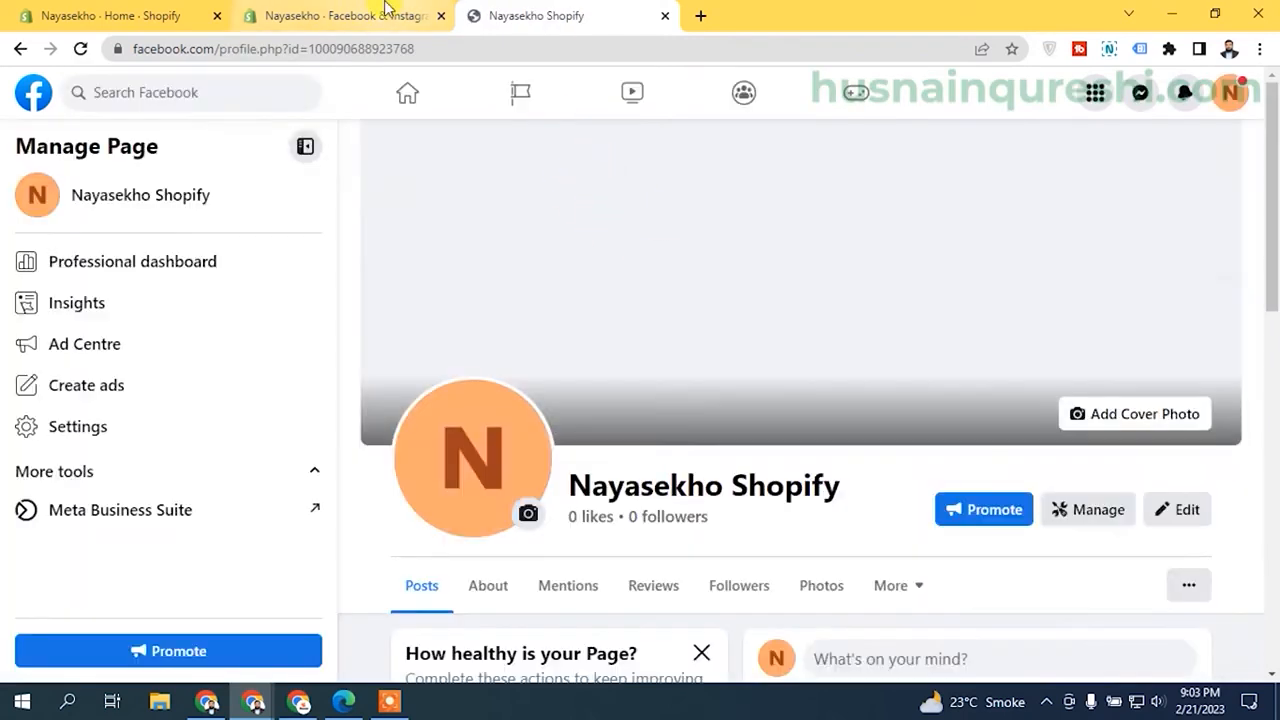
Return to the Shopify setup tab and cancel the Create a new Facebook Business Page dialog
{"action": "left_click", "coordinate": [385, 15]}
{"action": "left_click", "coordinate": [834, 591]}
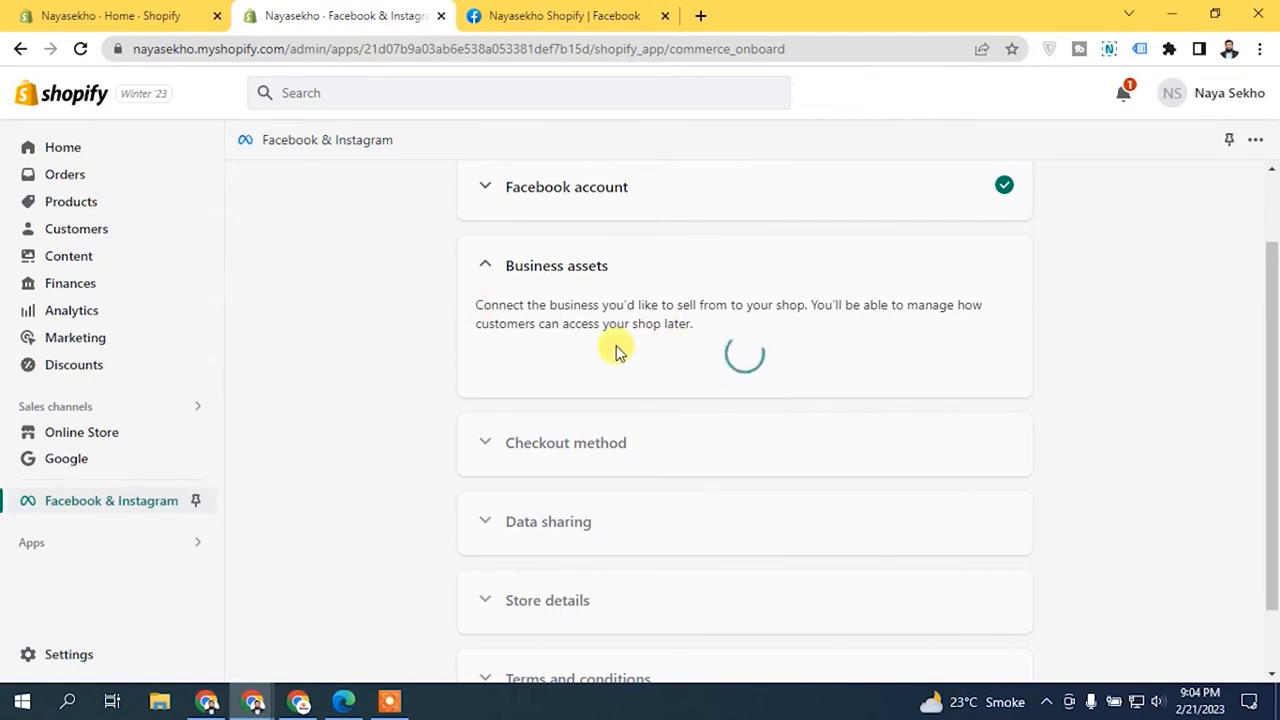
Reload the setup, reconnect the account, and connect the new Nayasekho Shopify Page
{"action": "left_click", "coordinate": [82, 50]}
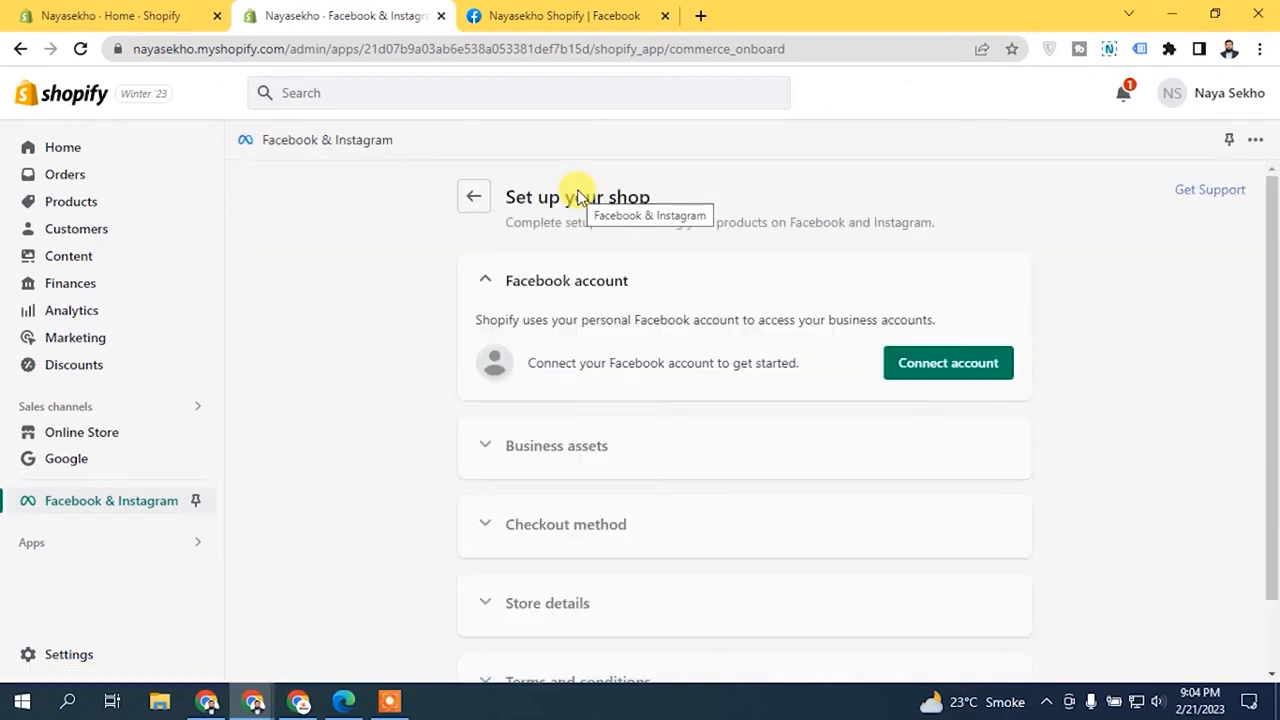
{"action": "left_click", "coordinate": [920, 356]}
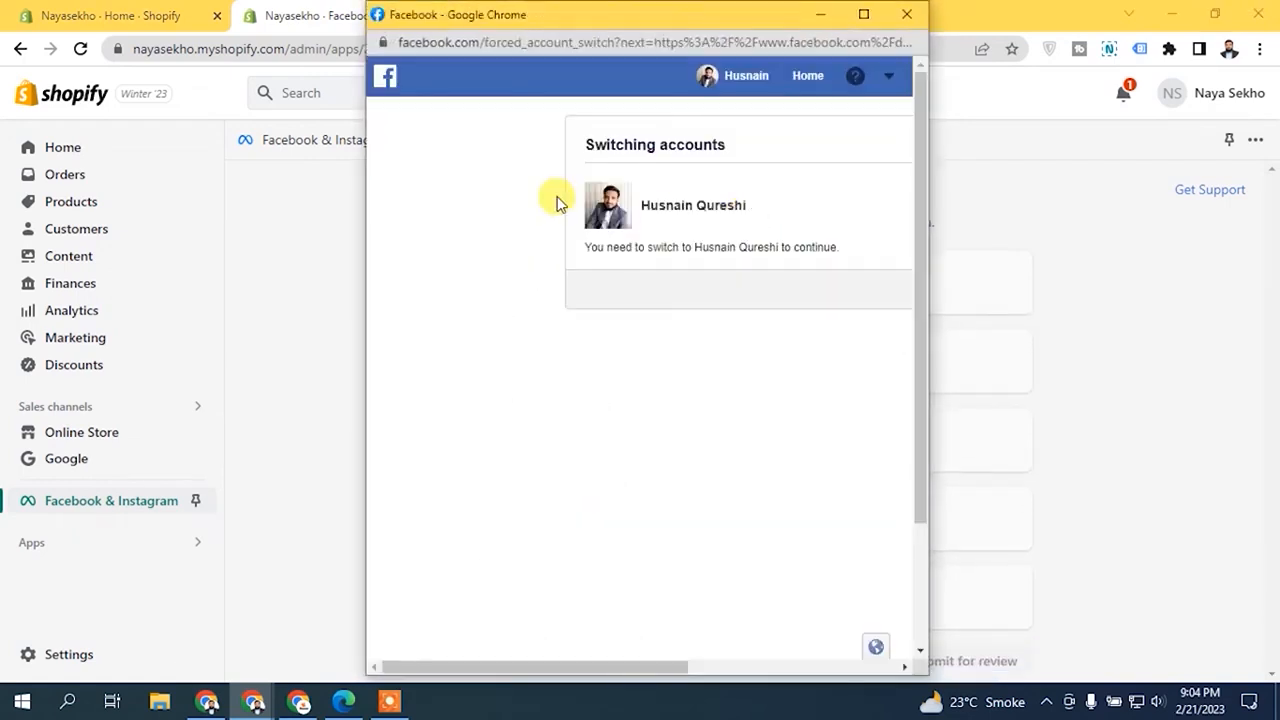
{"action": "left_click_drag", "start_coordinate": [1272, 326], "coordinate": [1274, 397]}
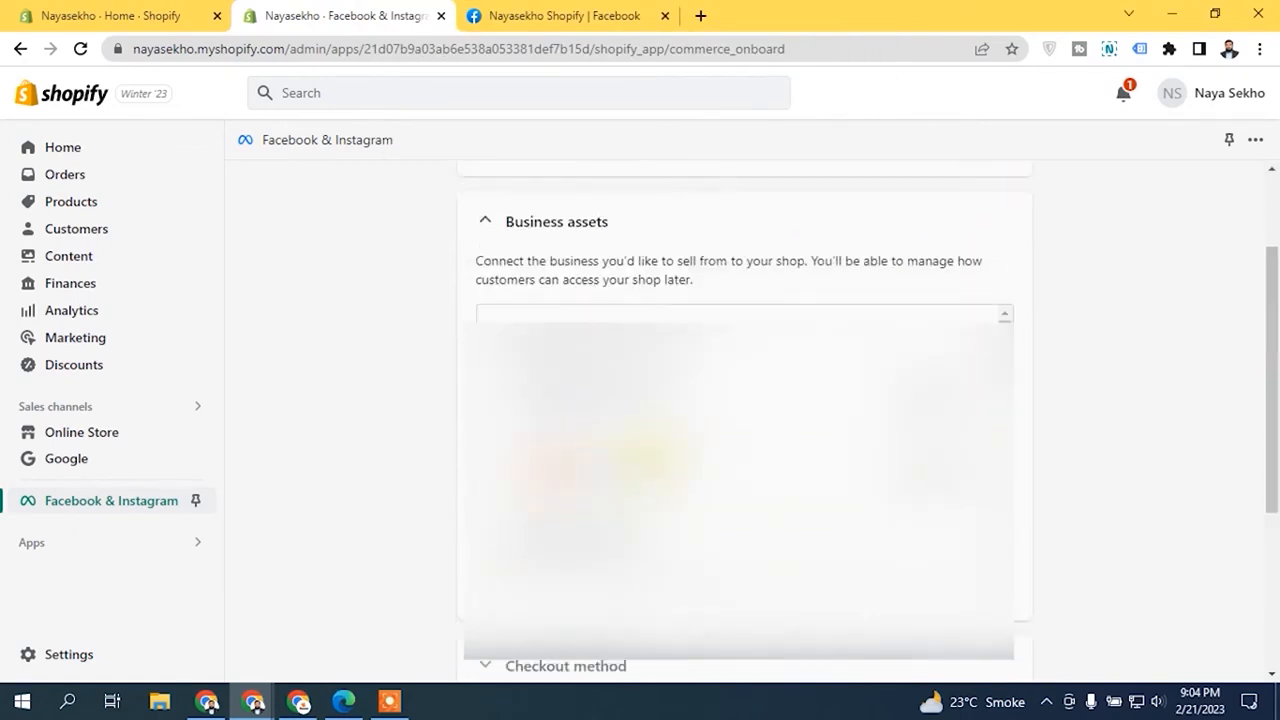
{"action": "left_click", "coordinate": [541, 470]}
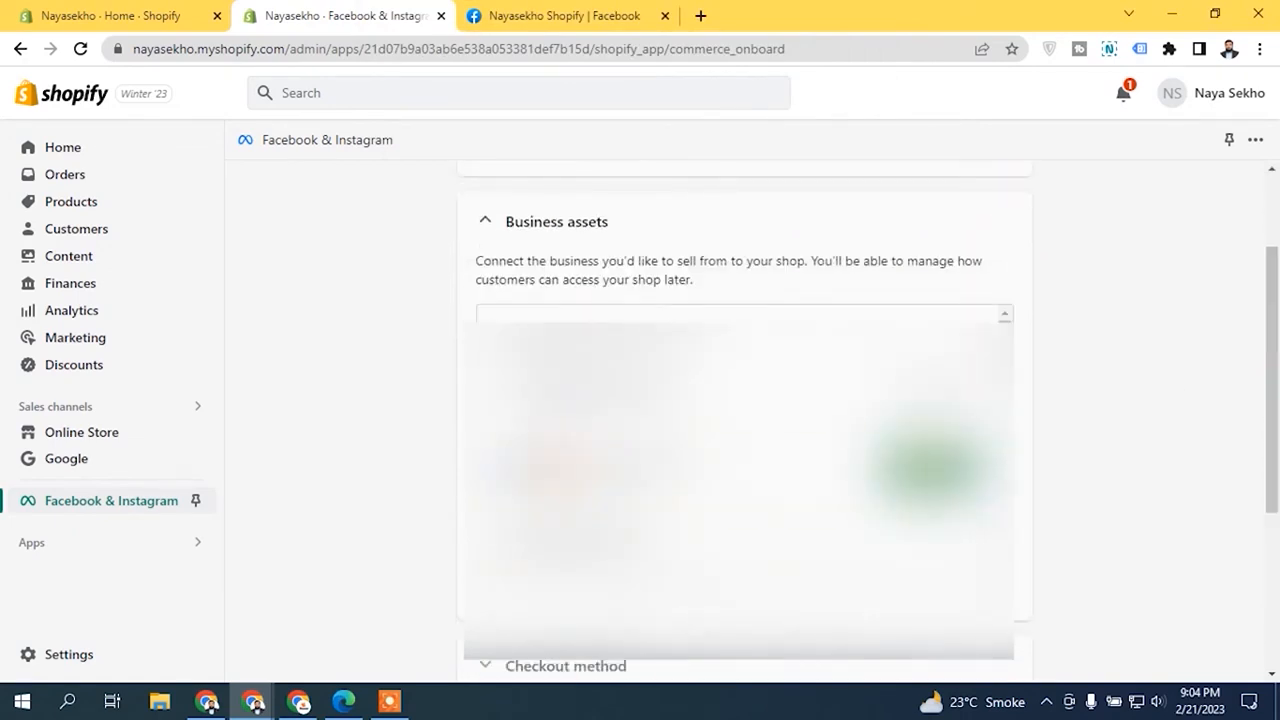
{"action": "left_click", "coordinate": [929, 467]}
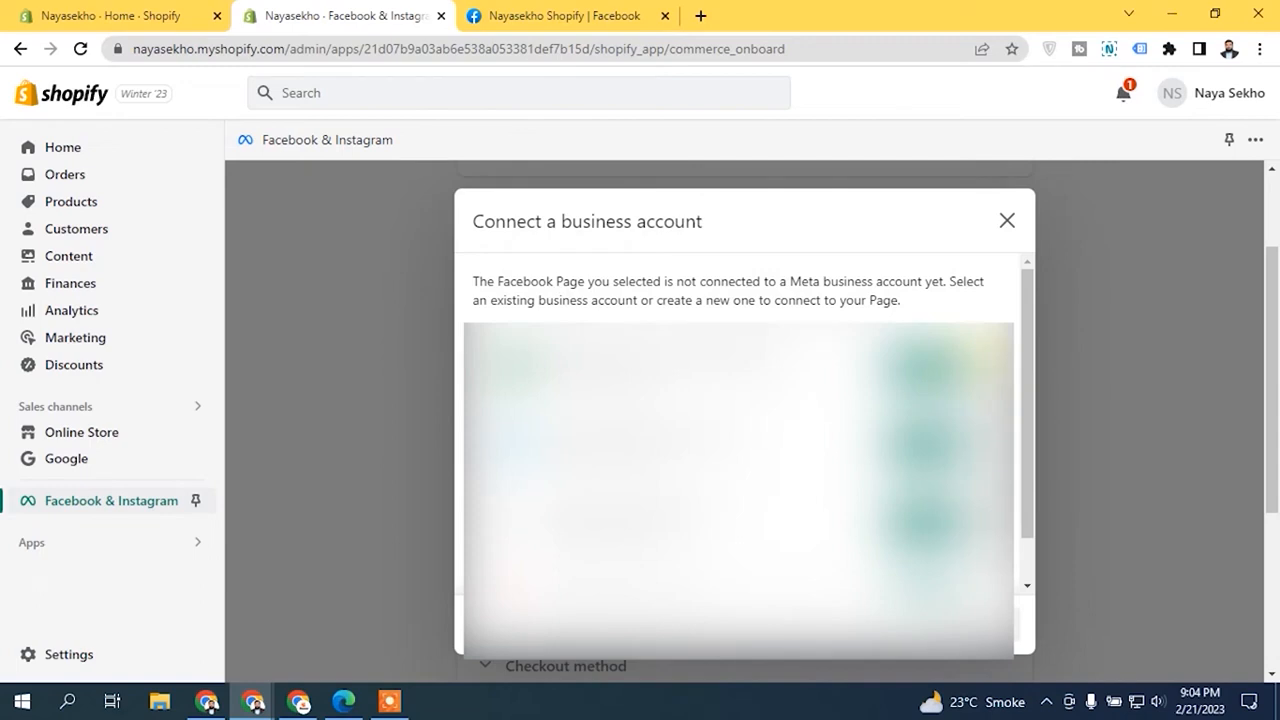
Choose a Meta business account for the Page and connect it
{"action": "left_click_drag", "start_coordinate": [992, 376], "coordinate": [990, 452]}
{"action": "left_click_drag", "start_coordinate": [987, 390], "coordinate": [982, 314]}
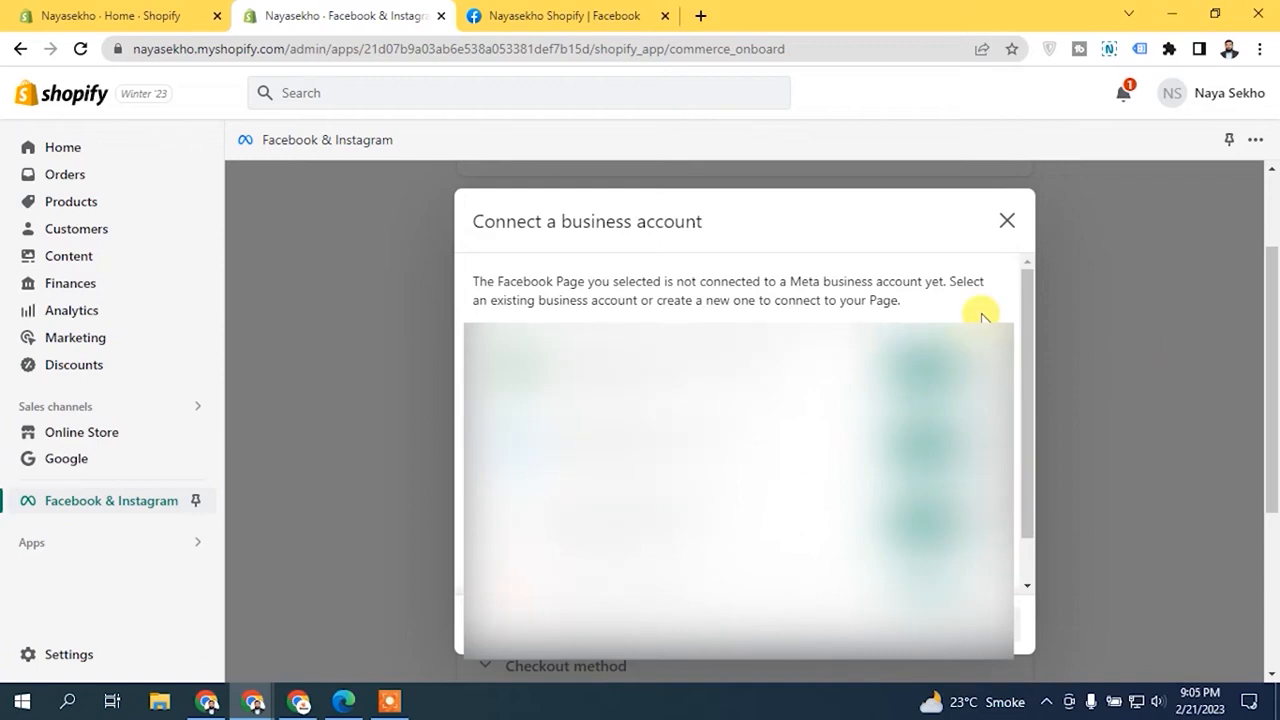
{"action": "left_click_drag", "start_coordinate": [985, 376], "coordinate": [987, 480]}
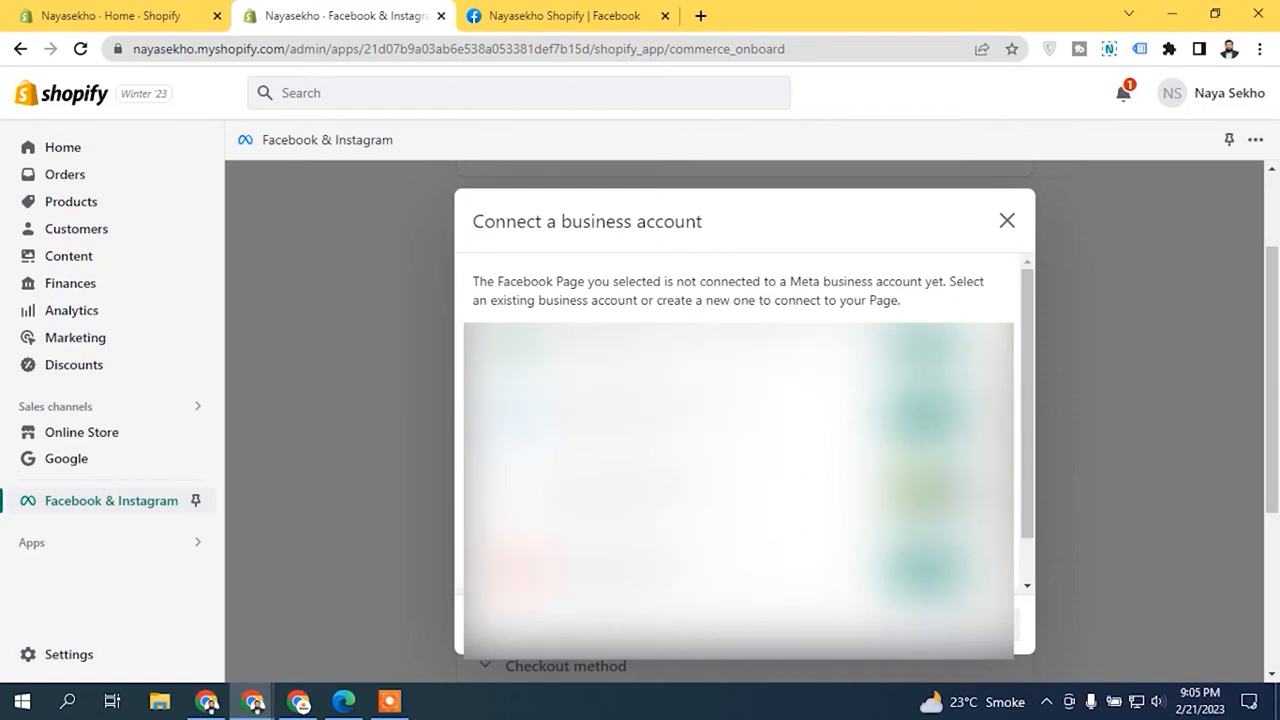
{"action": "left_click", "coordinate": [918, 492]}
{"action": "left_click", "coordinate": [982, 622]}
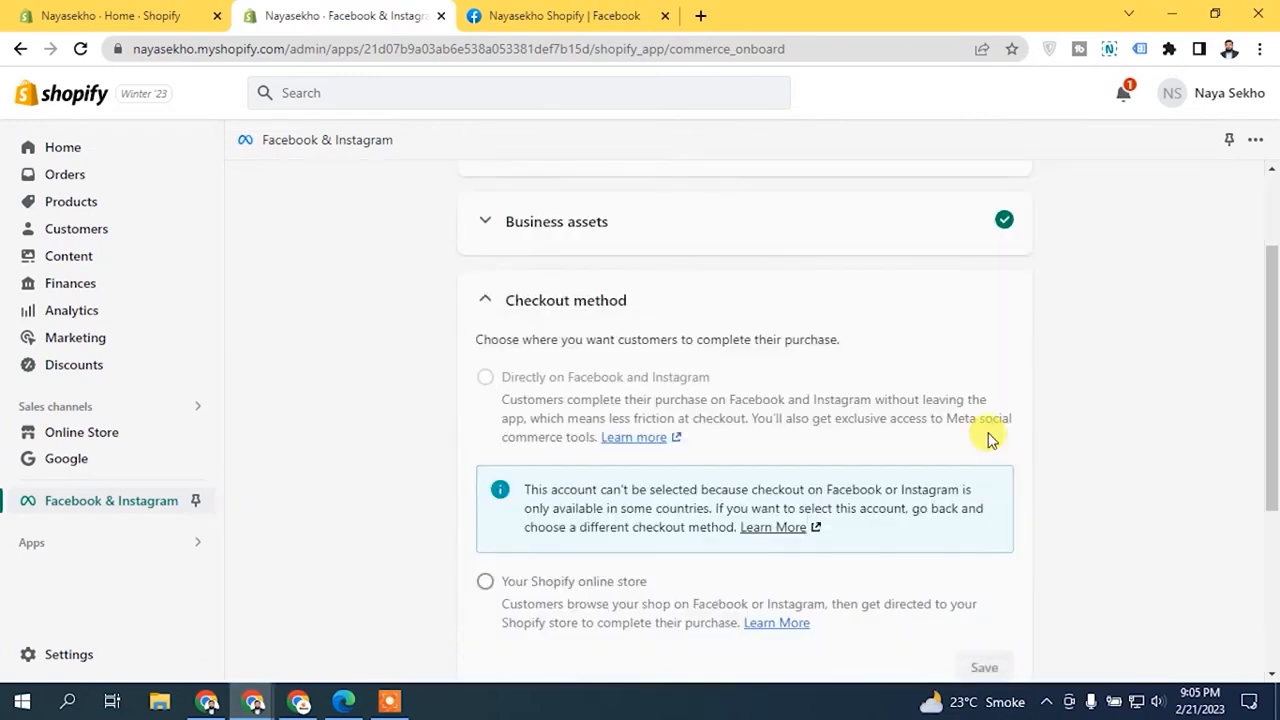
{"action": "left_click_drag", "start_coordinate": [1274, 342], "coordinate": [1276, 368]}
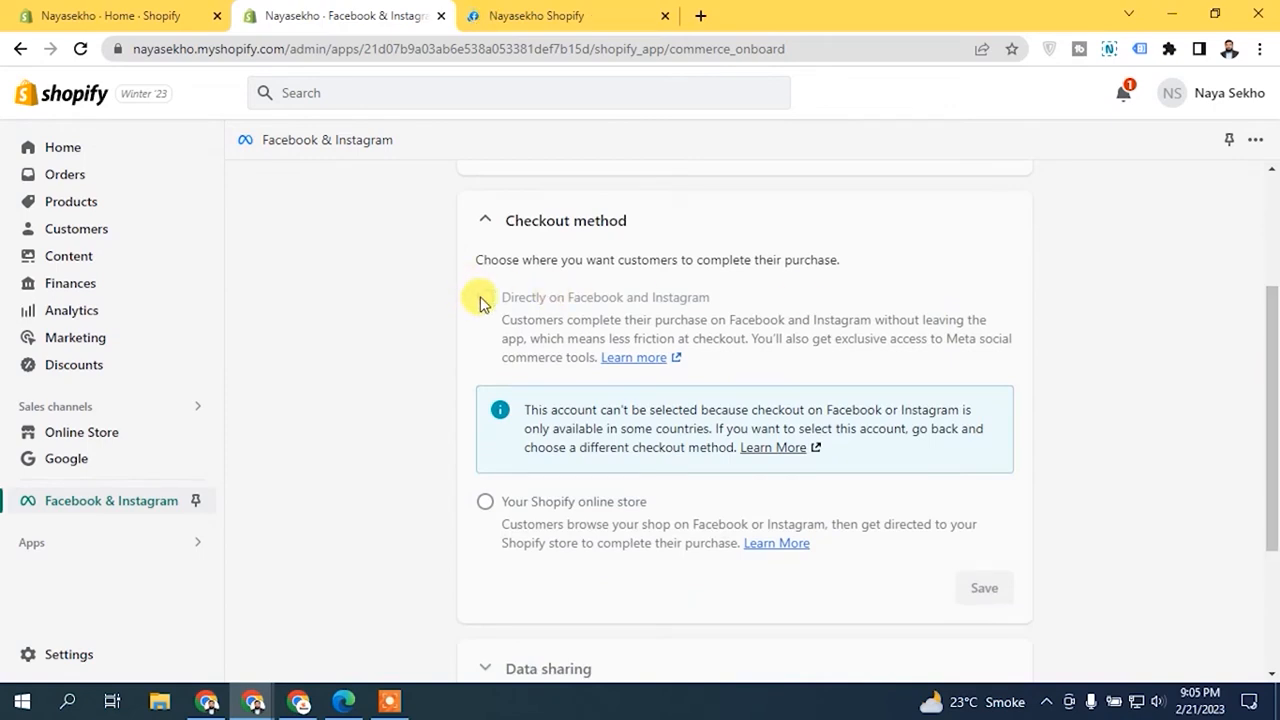
{"action": "left_click", "coordinate": [484, 503]}
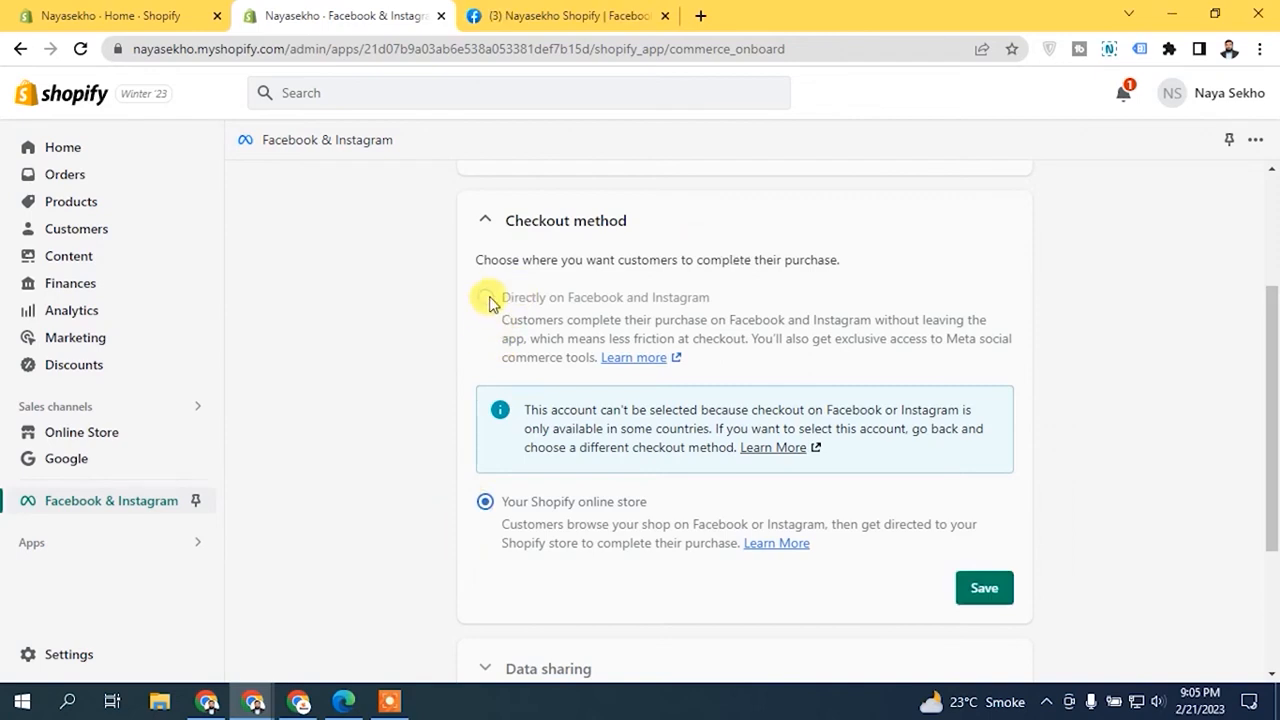
{"action": "left_click_drag", "start_coordinate": [1273, 370], "coordinate": [1273, 367]}
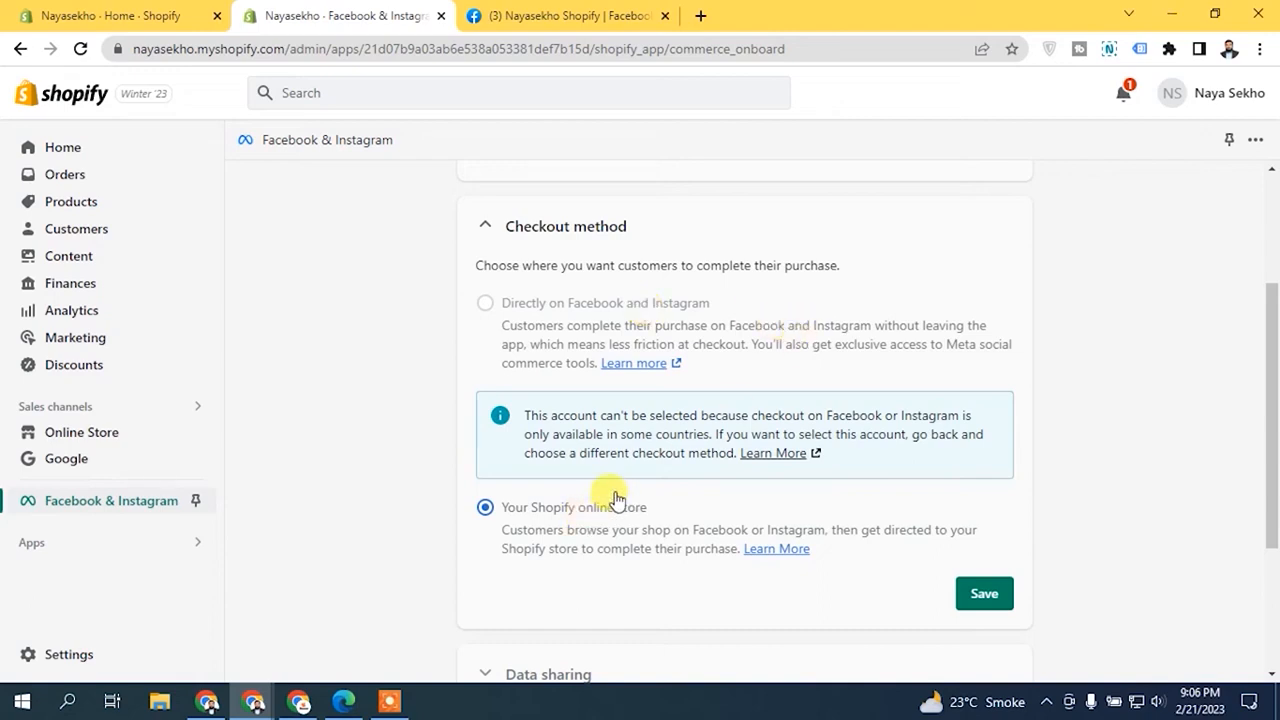
Save the checkout method as the Shopify online store
{"action": "left_click", "coordinate": [965, 590]}
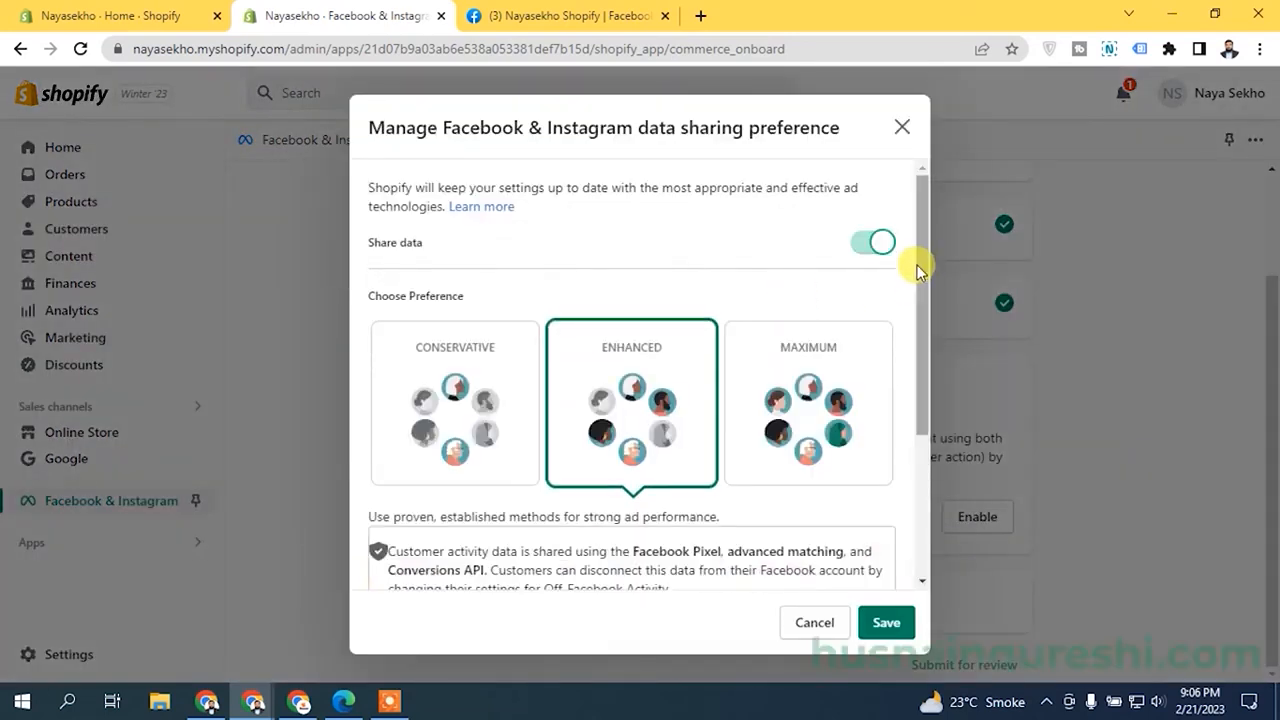
{"action": "scroll", "coordinate": [916, 265], "scroll_direction": "down", "scroll_amount": 3}
{"action": "scroll", "coordinate": [914, 340], "scroll_direction": "up", "scroll_amount": 2}
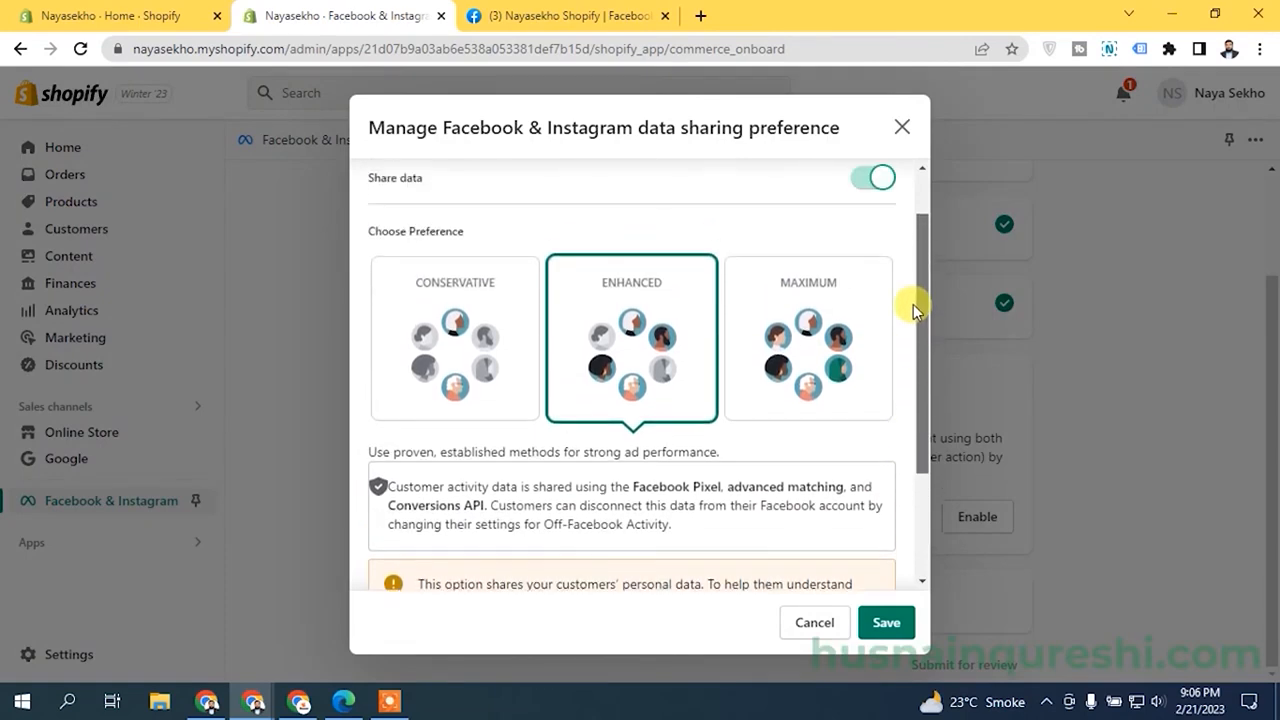
Set the Facebook data sharing preference to Maximum and save it
{"action": "scroll", "coordinate": [913, 304], "scroll_direction": "up", "scroll_amount": 1}
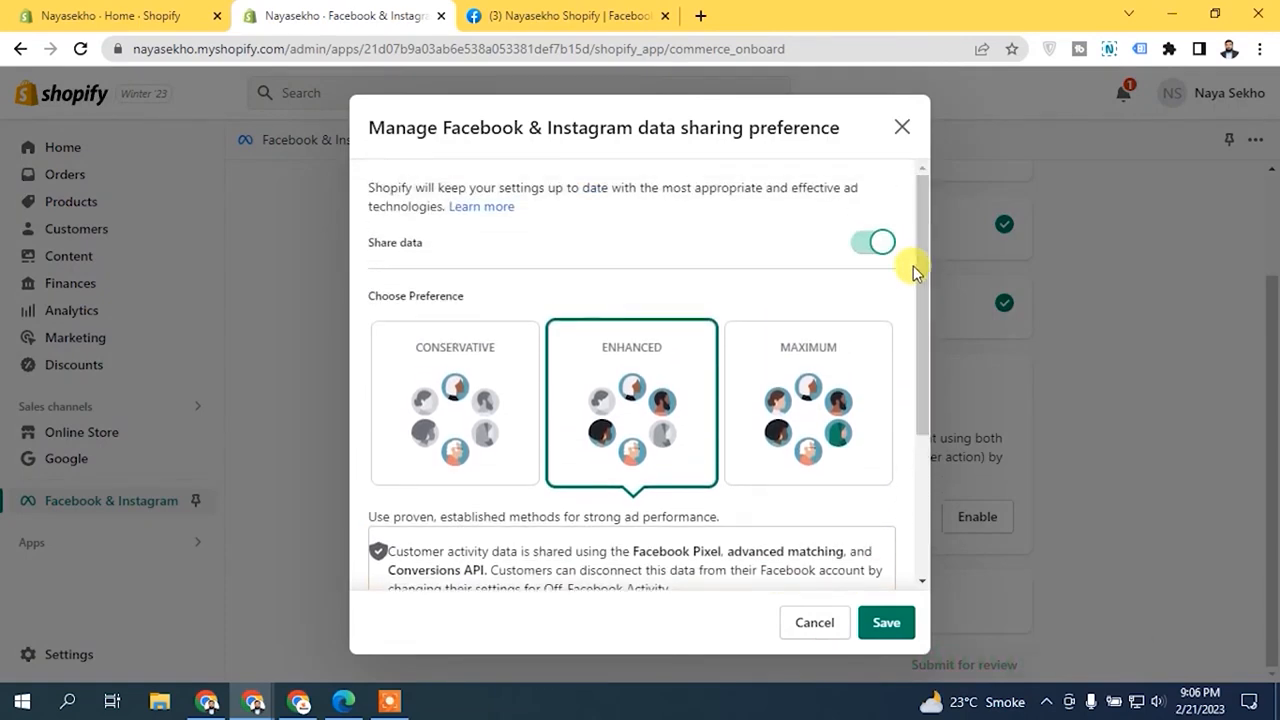
{"action": "scroll", "coordinate": [923, 329], "scroll_direction": "down", "scroll_amount": 2}
{"action": "scroll", "coordinate": [916, 230], "scroll_direction": "up", "scroll_amount": 2}
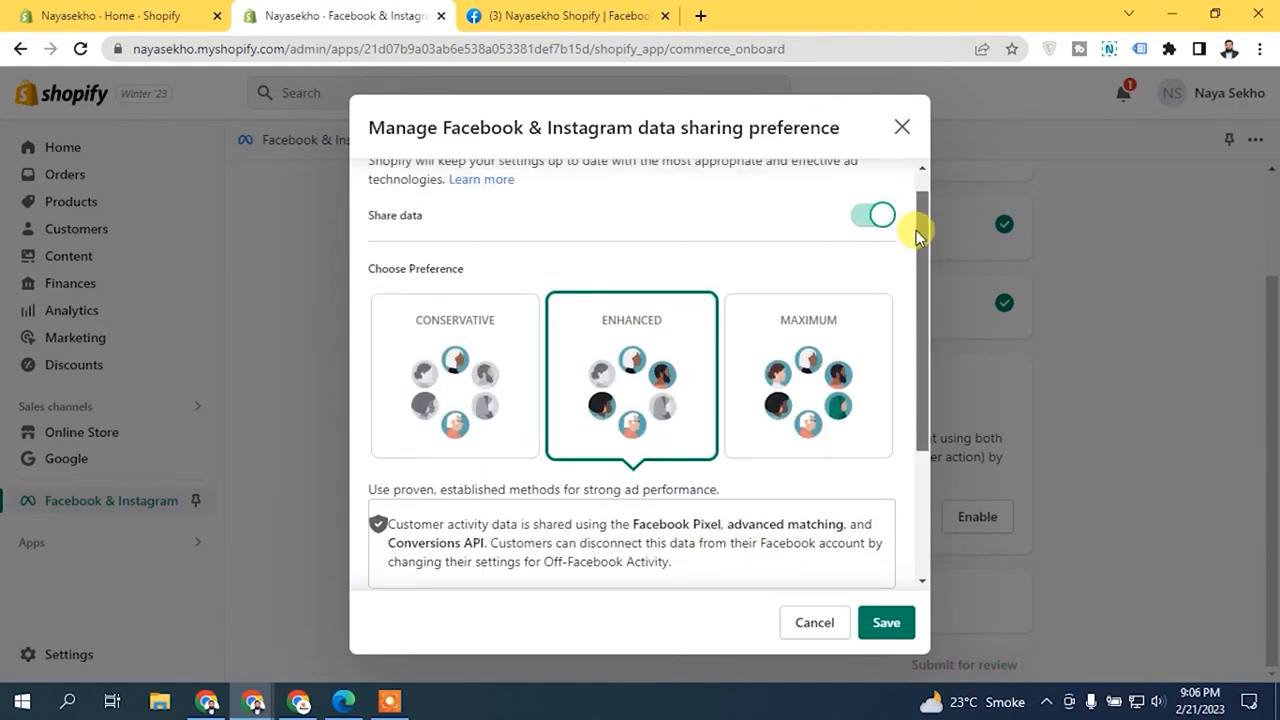
{"action": "scroll", "coordinate": [916, 230], "scroll_direction": "up", "scroll_amount": 1}
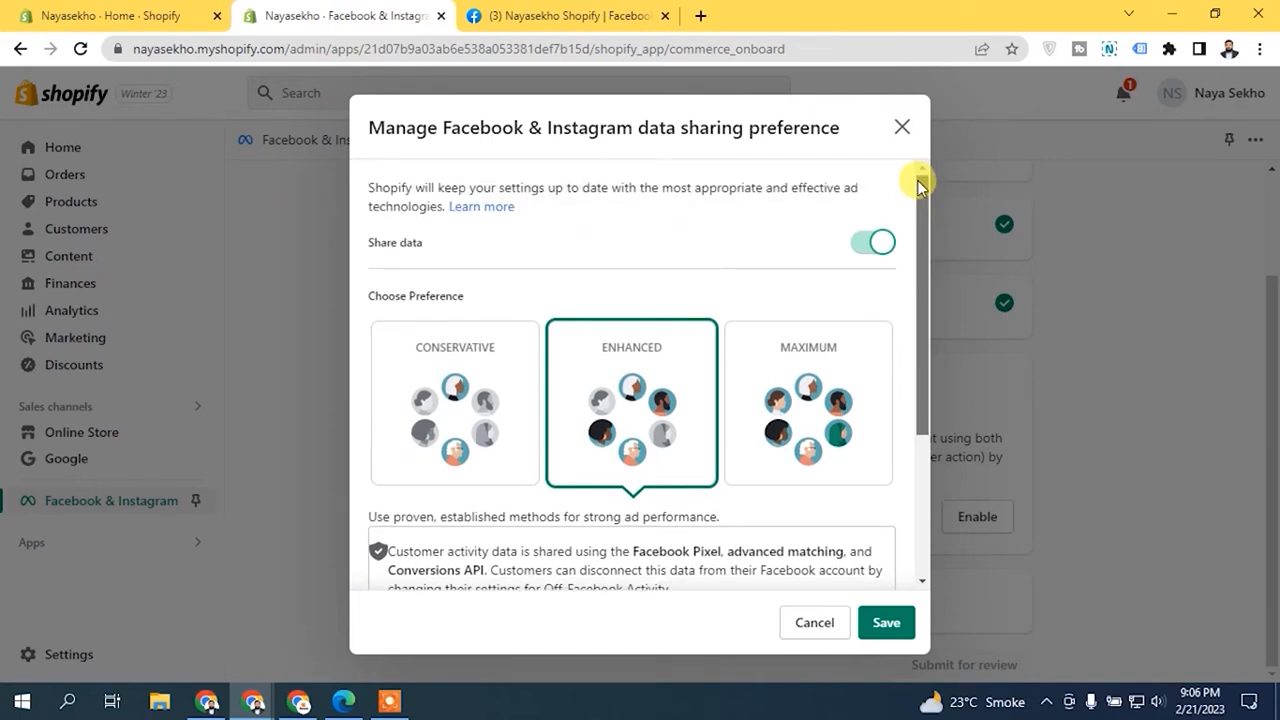
{"action": "scroll", "coordinate": [917, 179], "scroll_direction": "down", "scroll_amount": 3}
{"action": "scroll", "coordinate": [912, 328], "scroll_direction": "down", "scroll_amount": 2}
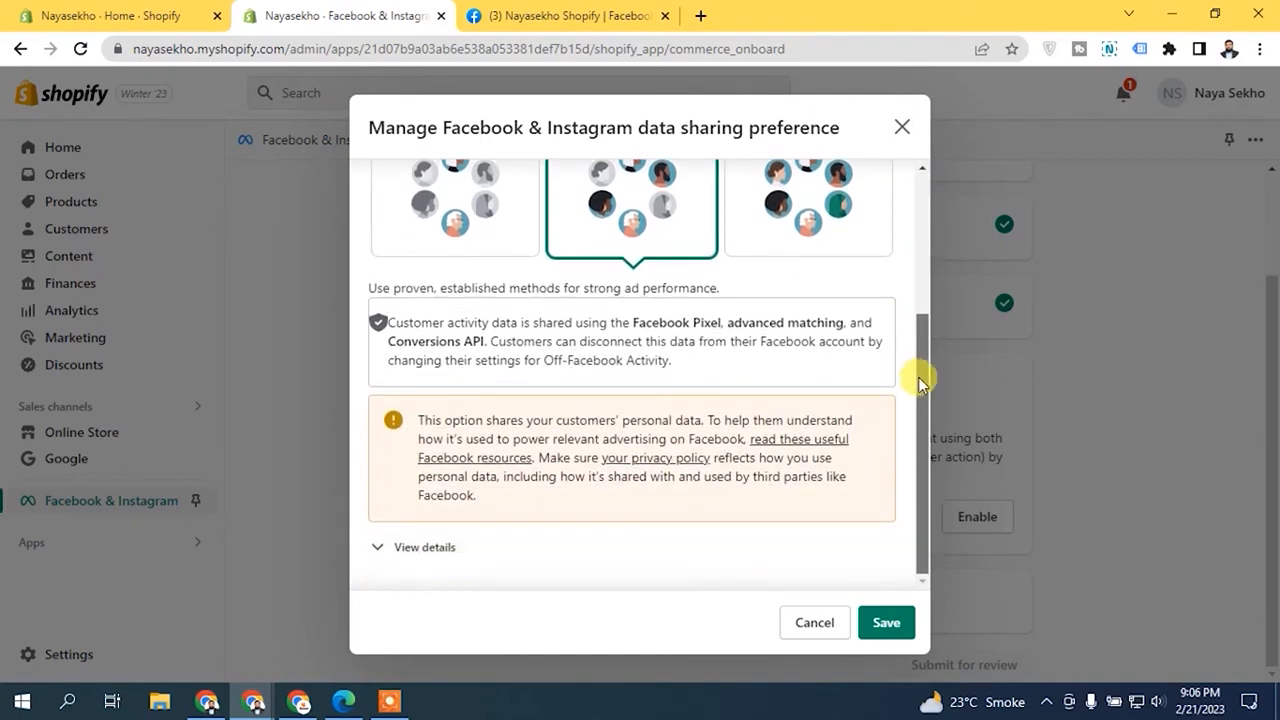
{"action": "scroll", "coordinate": [927, 327], "scroll_direction": "up", "scroll_amount": 3}
{"action": "left_click", "coordinate": [853, 309]}
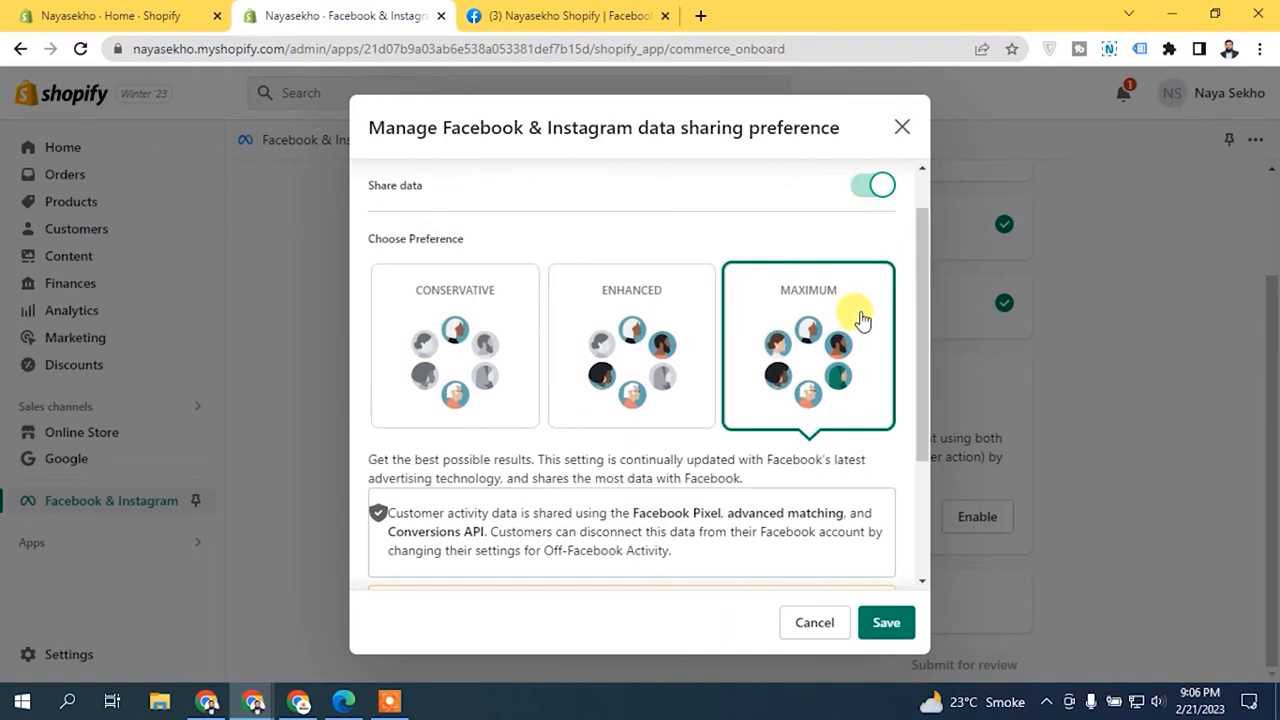
{"action": "left_click", "coordinate": [891, 622]}
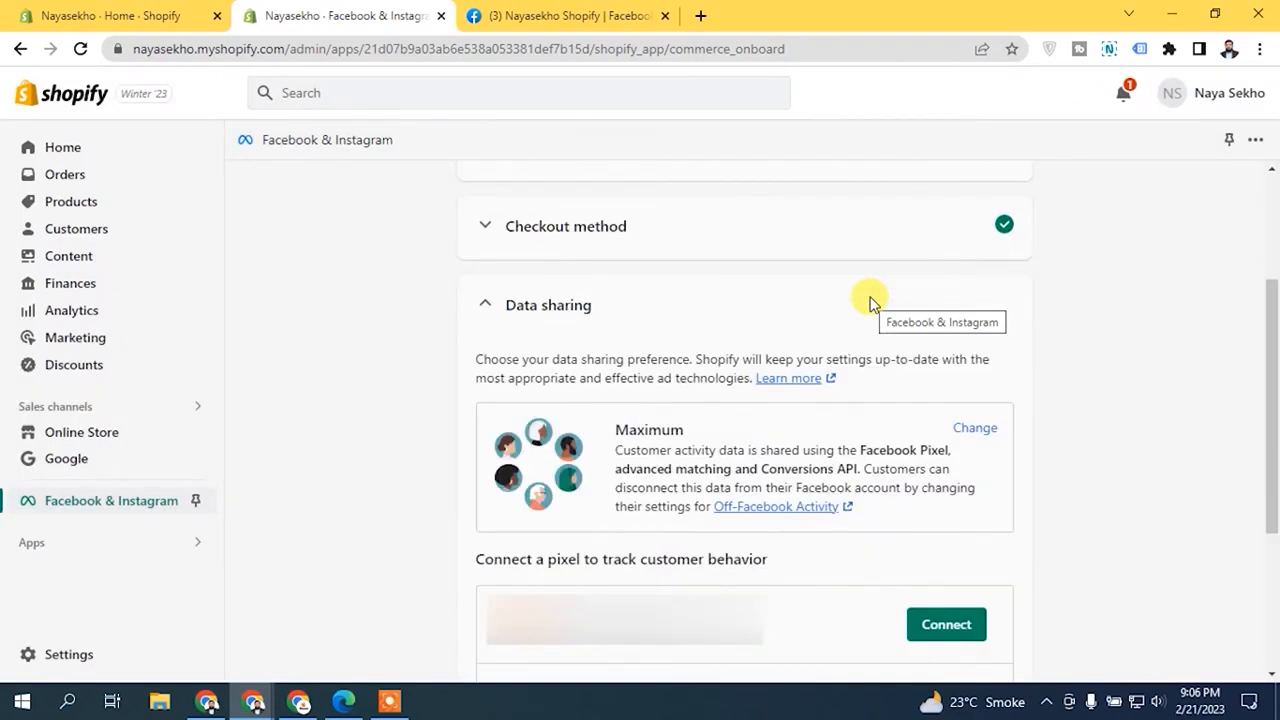
{"action": "left_click_drag", "start_coordinate": [1274, 495], "coordinate": [1276, 590]}
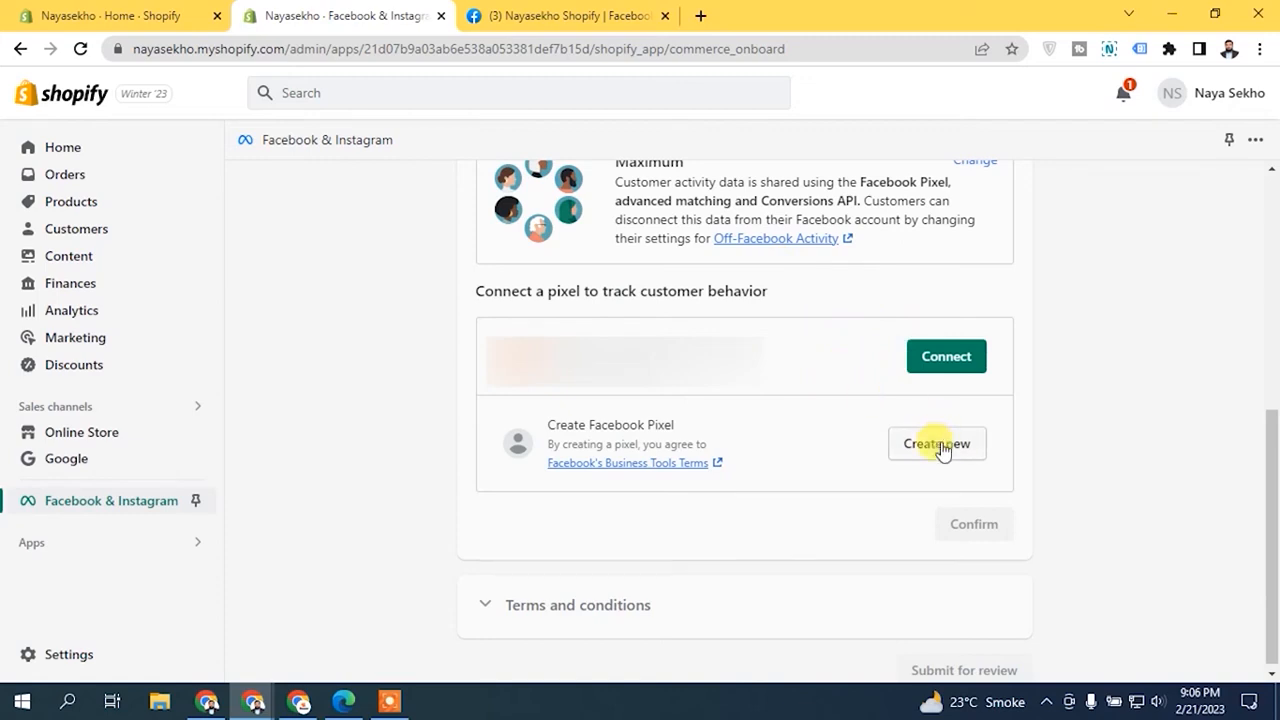
Connect the Facebook pixel, accept the Seller Agreement, and submit the shop for review
{"action": "left_click", "coordinate": [946, 362]}
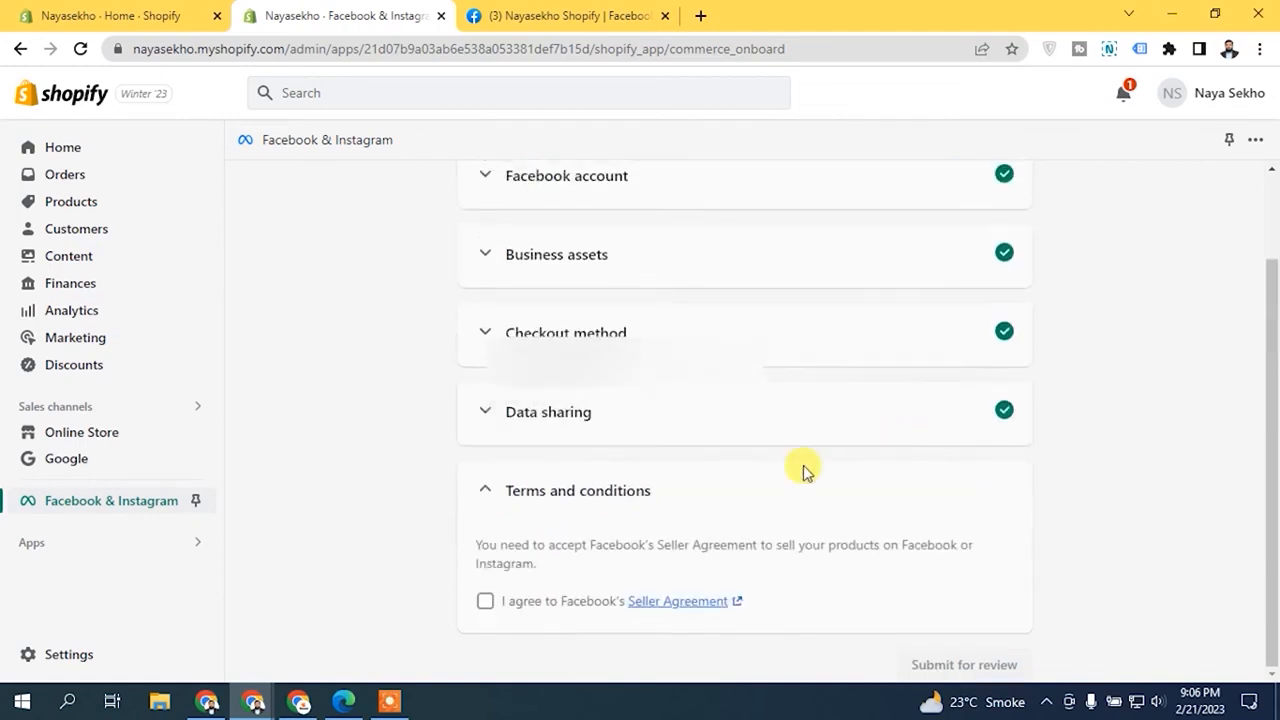
{"action": "left_click", "coordinate": [485, 605]}
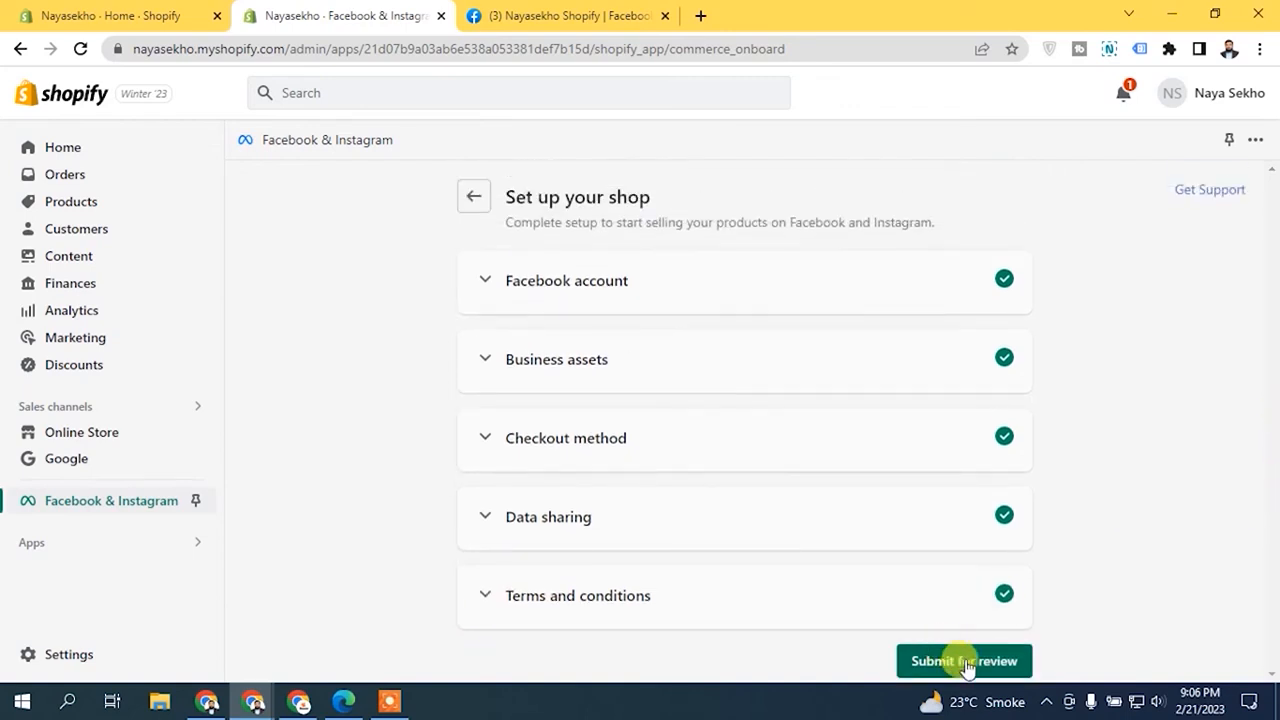
{"action": "left_click", "coordinate": [964, 662]}
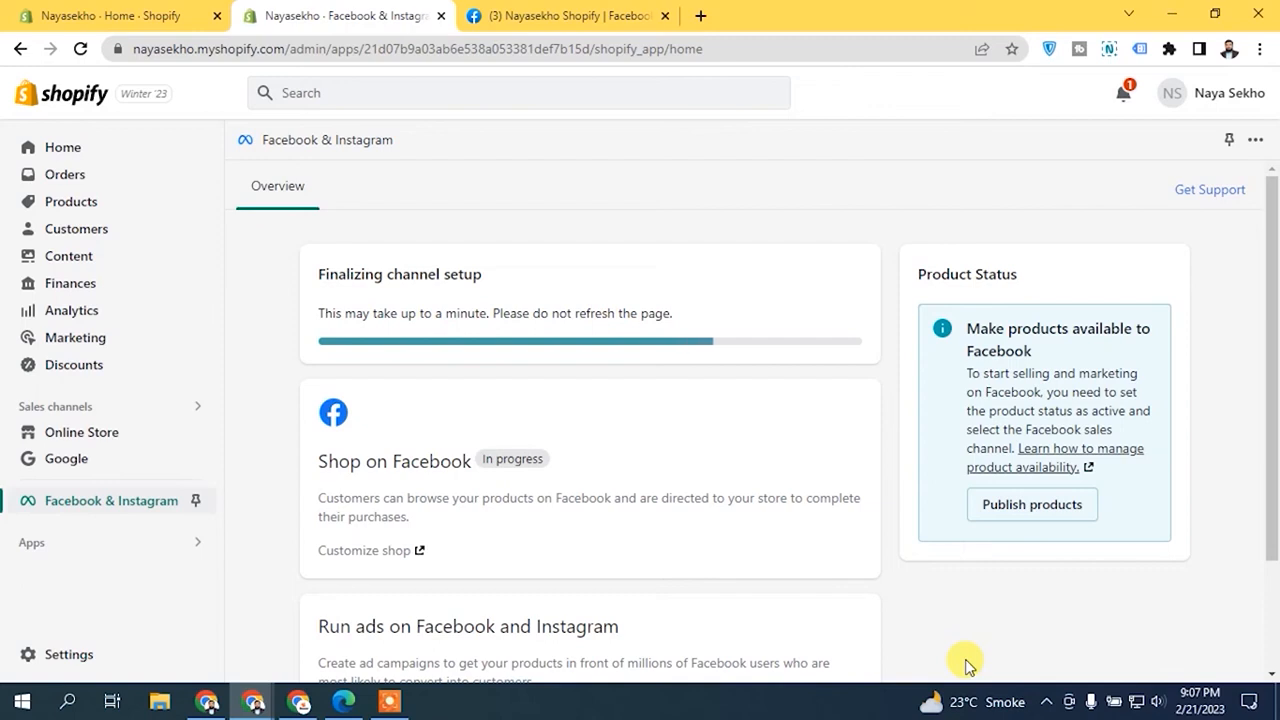
Wait for the channel setup to finish, then start shop verification from the banner
{"action": "left_click_drag", "start_coordinate": [1276, 303], "coordinate": [1276, 330]}
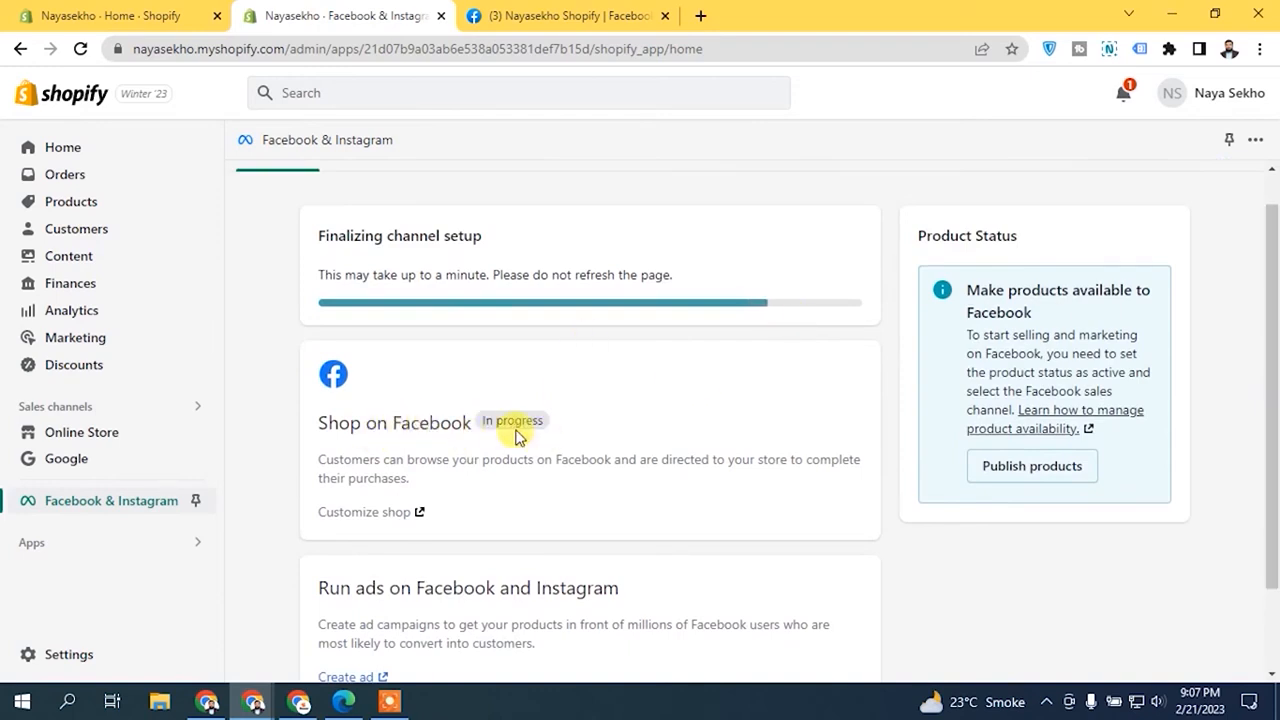
{"action": "scroll", "coordinate": [1274, 486], "scroll_direction": "down", "scroll_amount": 2}
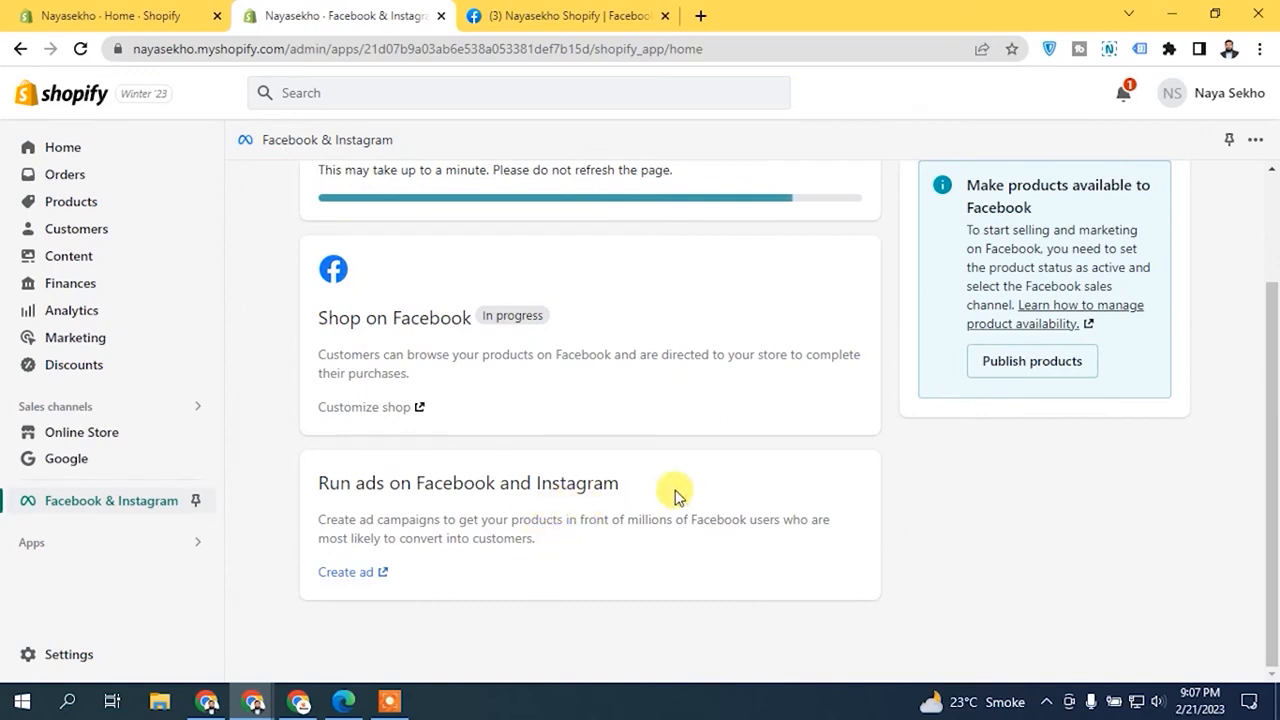
{"action": "scroll", "coordinate": [1272, 400], "scroll_direction": "up", "scroll_amount": 2}
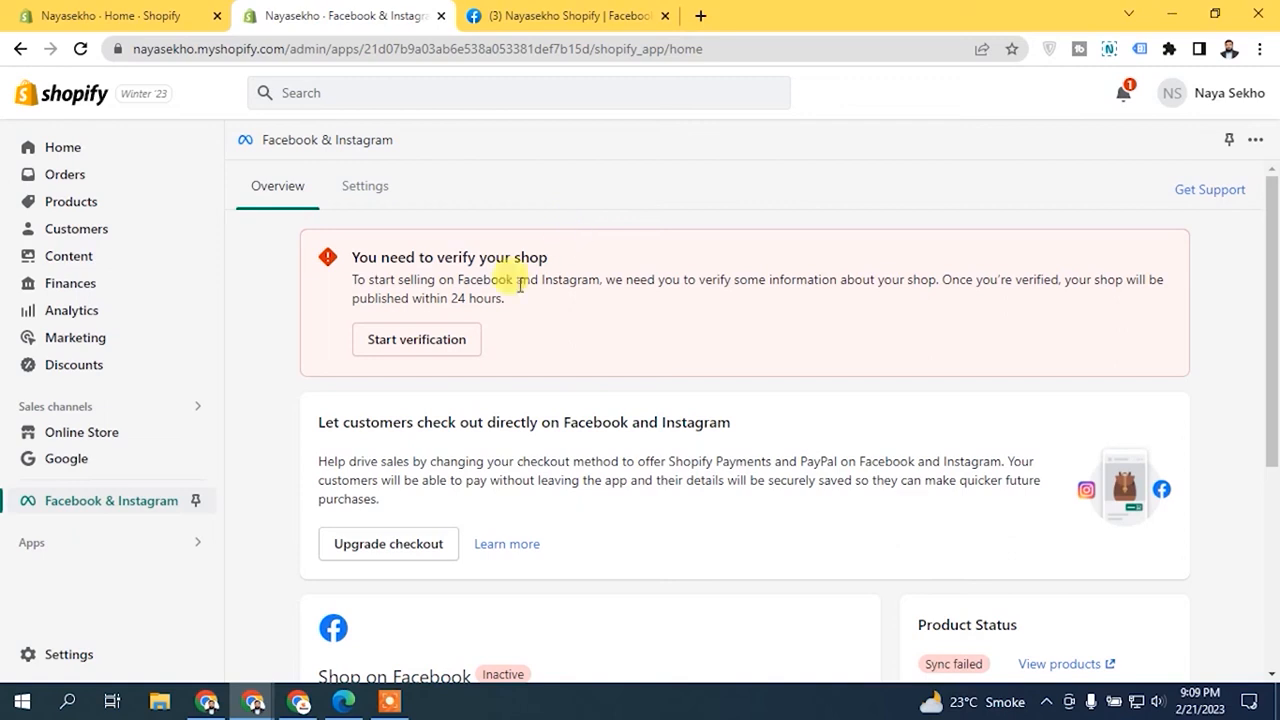
{"action": "left_click", "coordinate": [418, 341]}
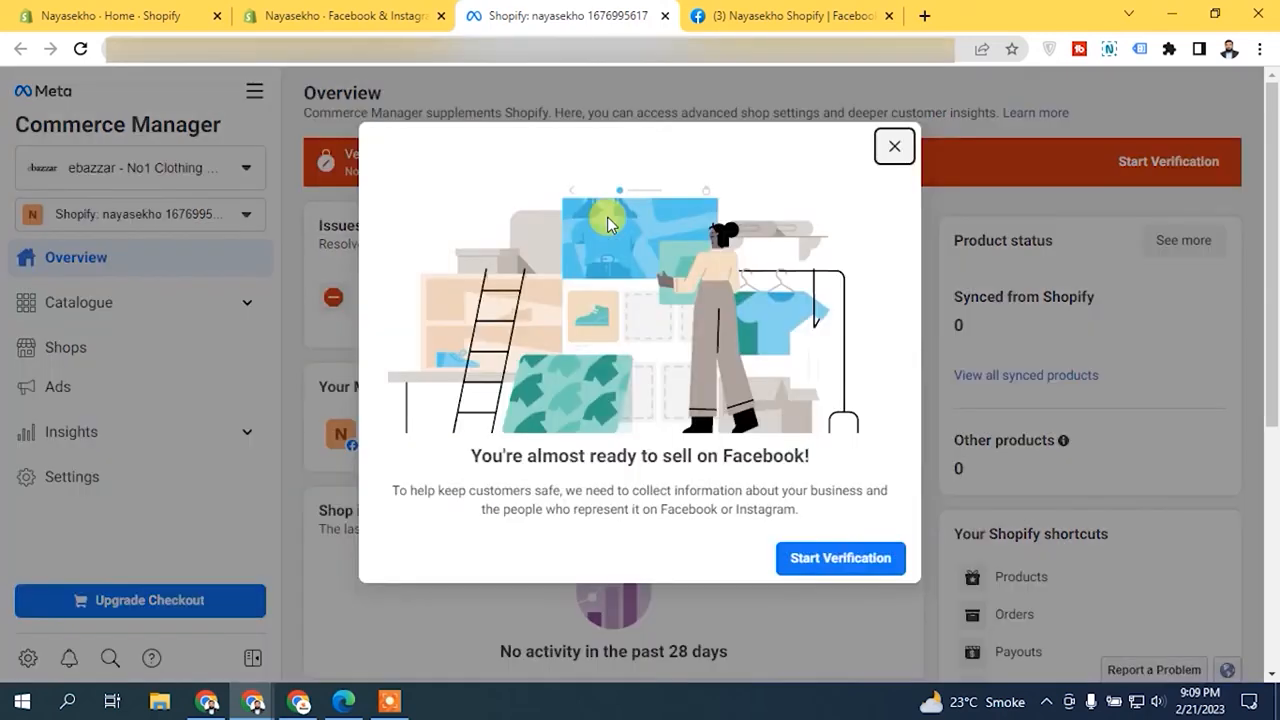
Start verification and choose identity documents over organization details
{"action": "left_click", "coordinate": [845, 557]}
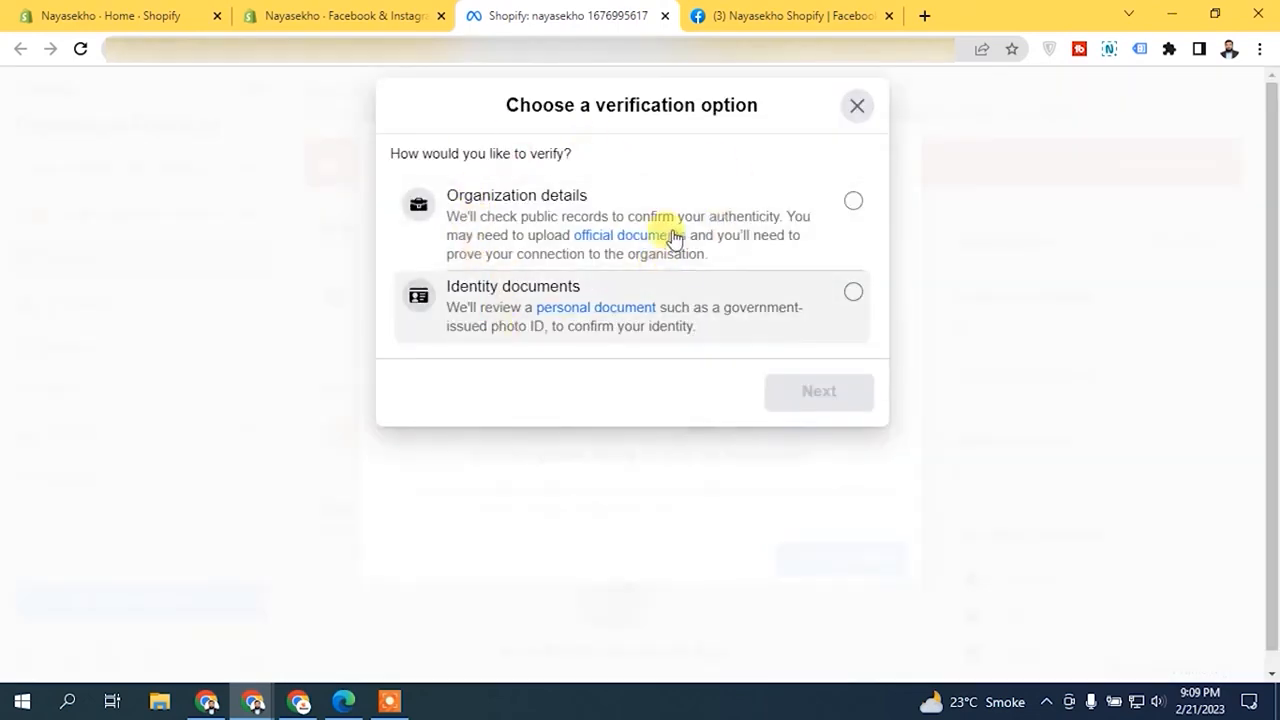
{"action": "left_click", "coordinate": [453, 303]}
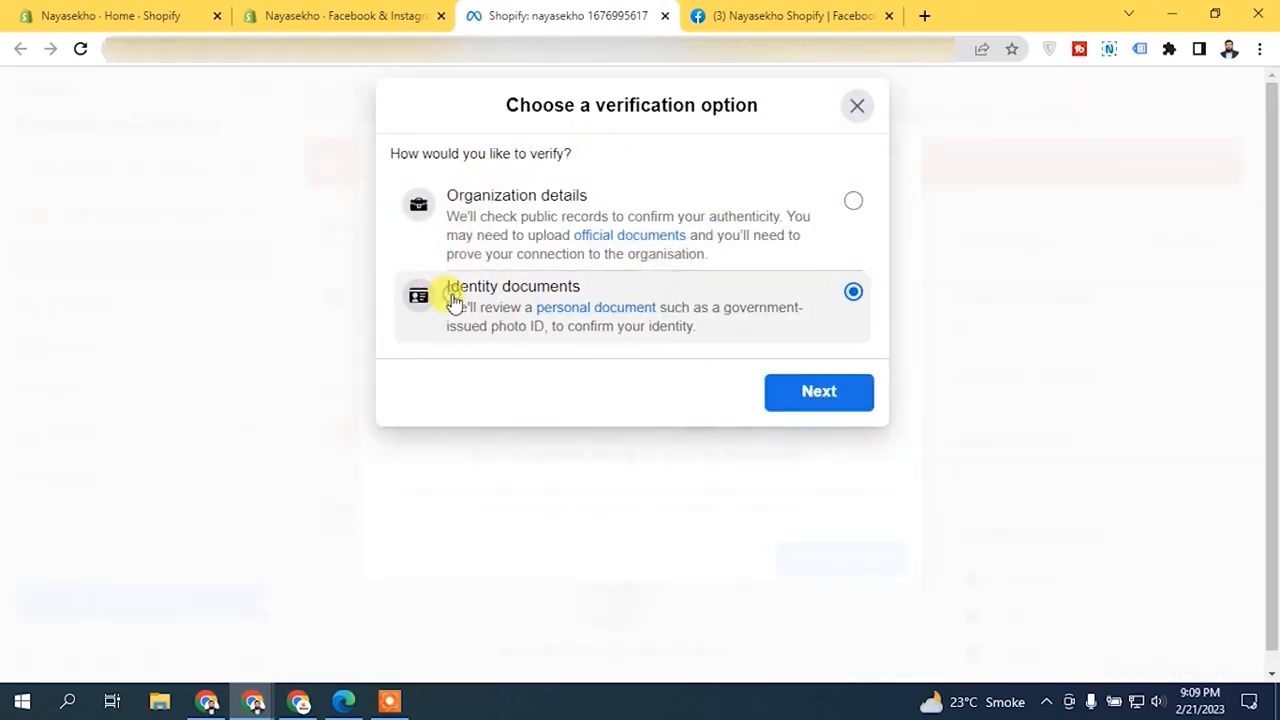
{"action": "left_click", "coordinate": [808, 205]}
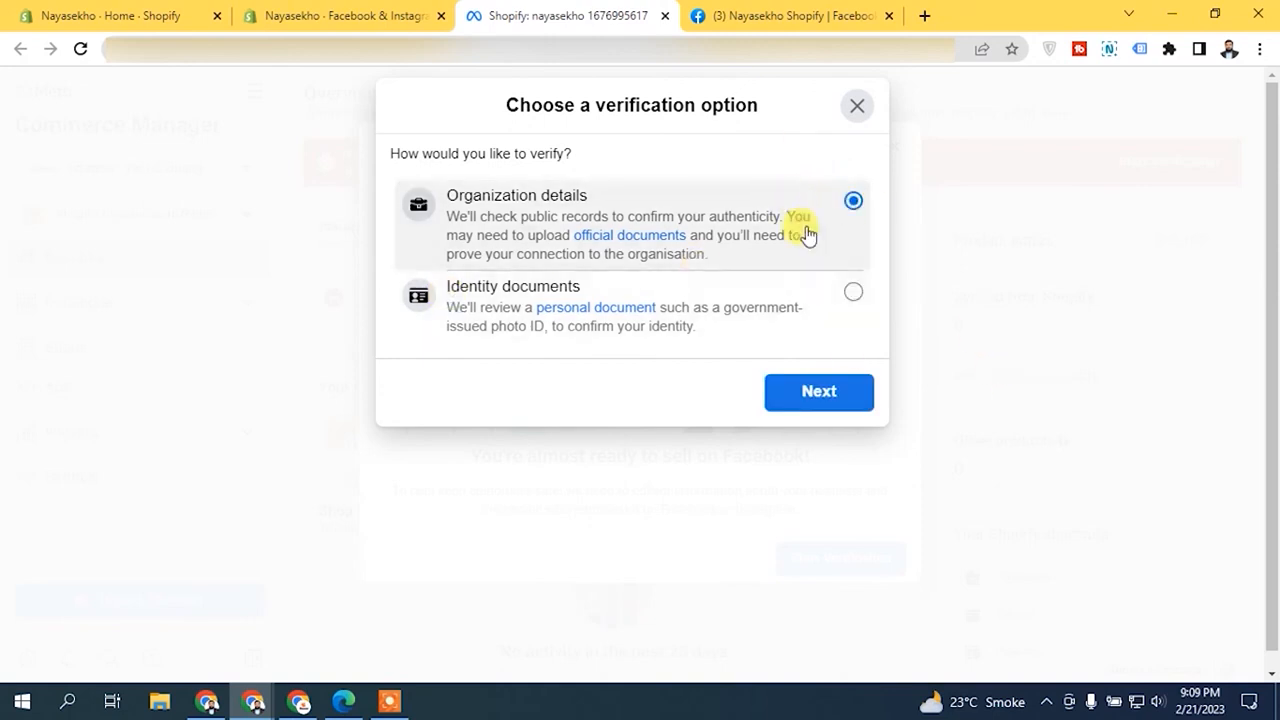
{"action": "left_click", "coordinate": [750, 328]}
{"action": "left_click", "coordinate": [800, 398]}
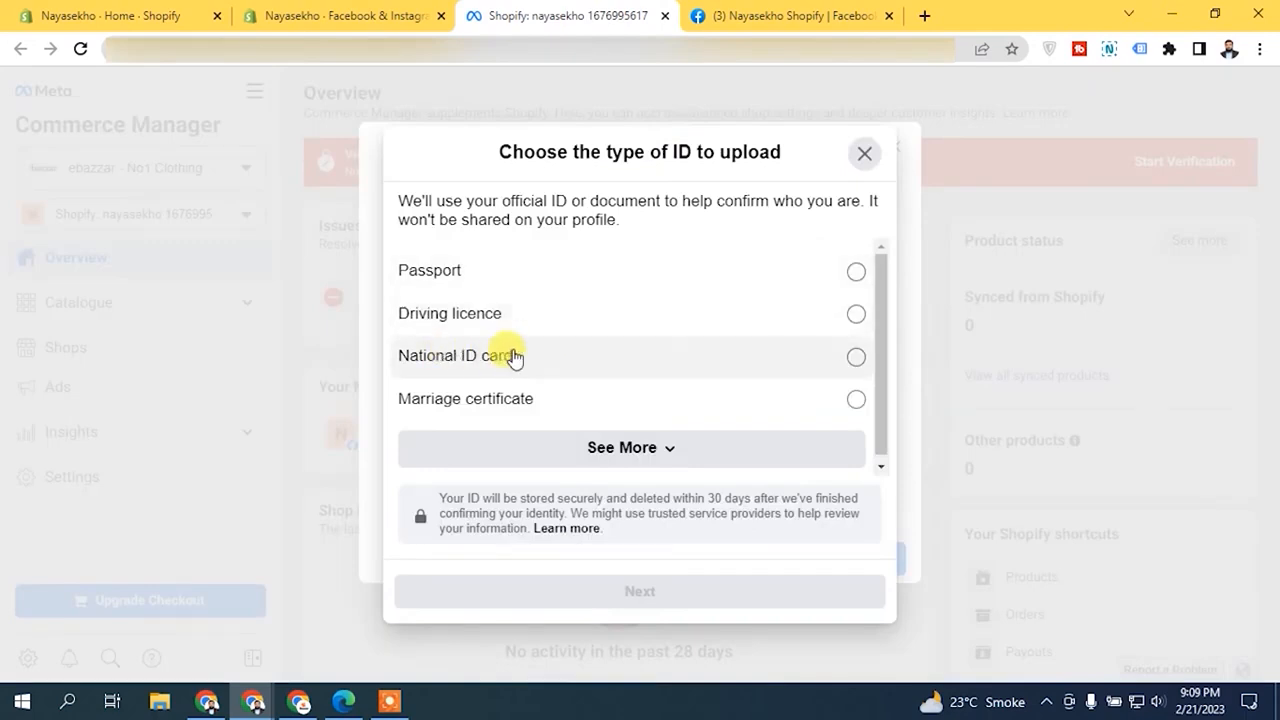
Browse the accepted ID types, then close and exit verification unfinished
{"action": "left_click_drag", "start_coordinate": [878, 293], "coordinate": [877, 362]}
{"action": "left_click", "coordinate": [738, 440]}
{"action": "left_click_drag", "start_coordinate": [877, 293], "coordinate": [891, 214]}
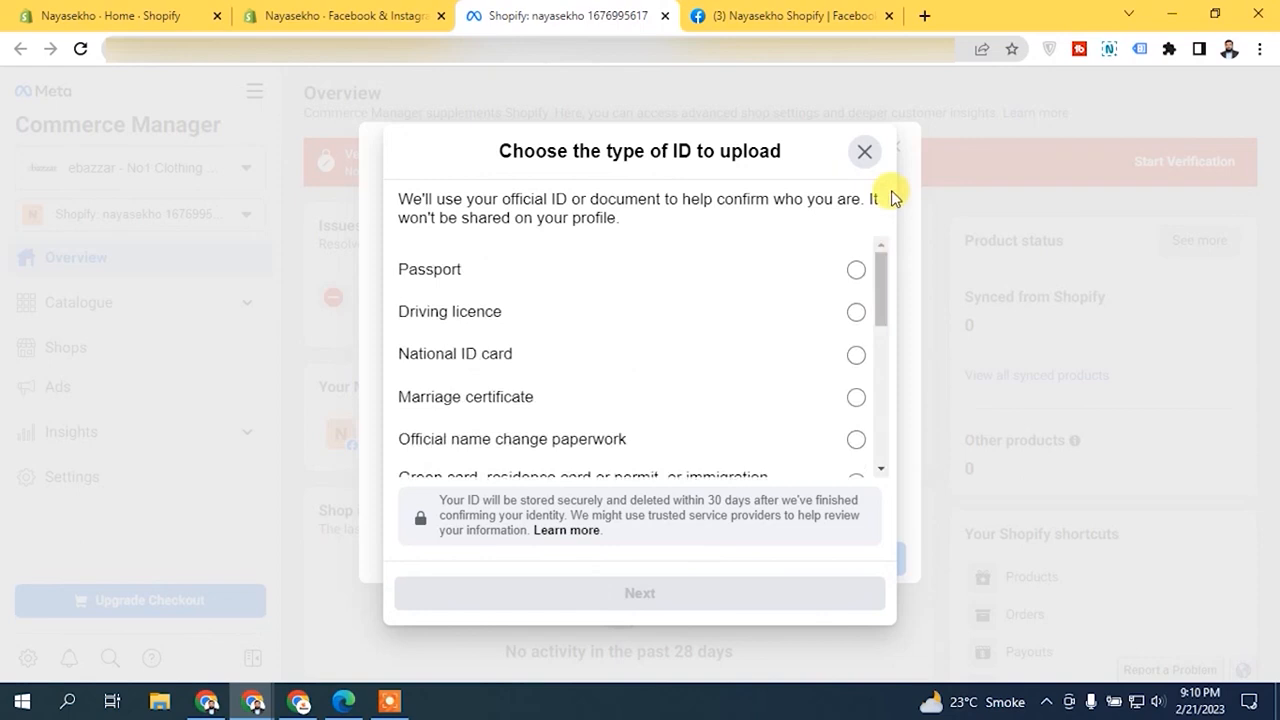
{"action": "left_click", "coordinate": [866, 153]}
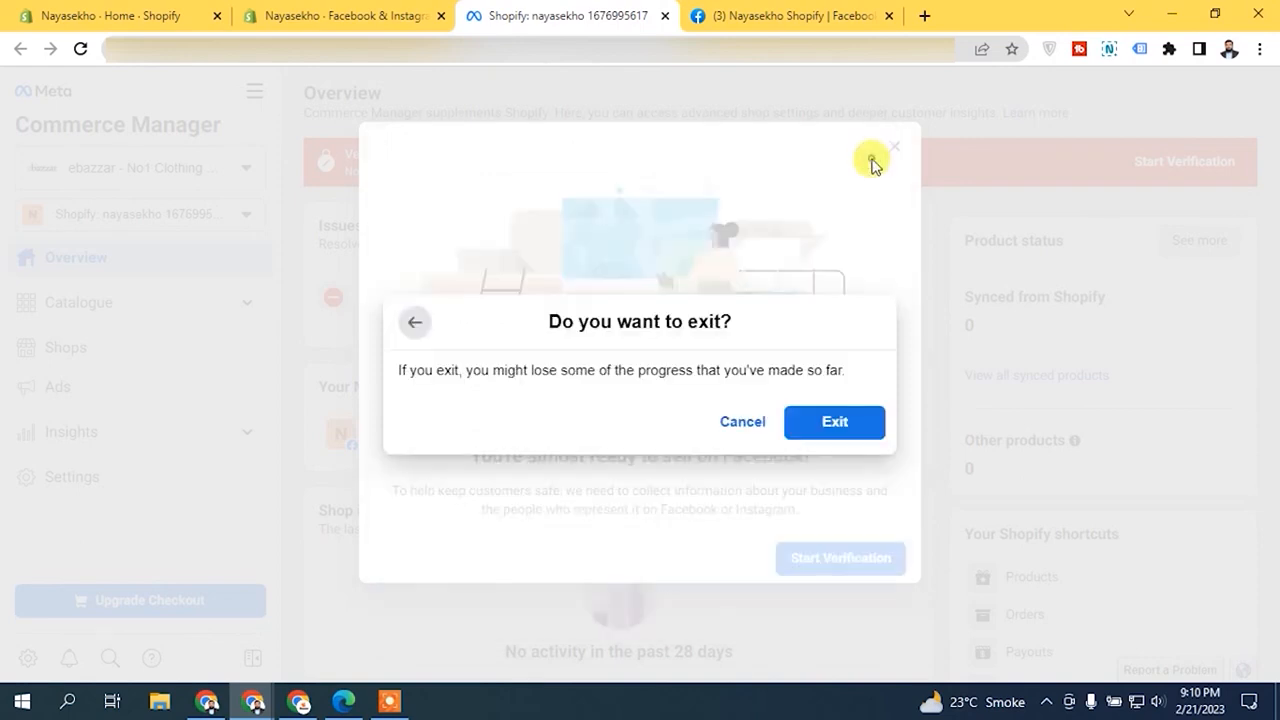
{"action": "left_click", "coordinate": [834, 422]}
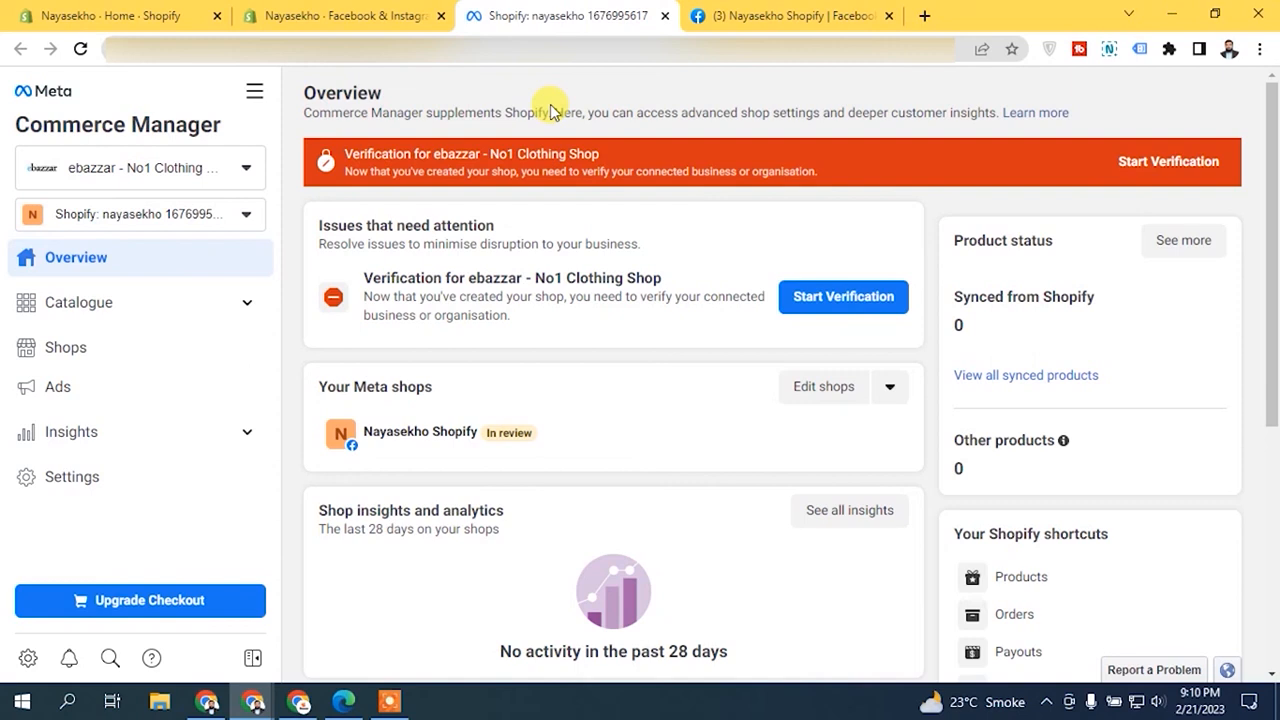
Close the Commerce Manager tab with Ctrl+W and scroll to the Shop on Facebook card
{"action": "key", "text": "ctrl+w"}
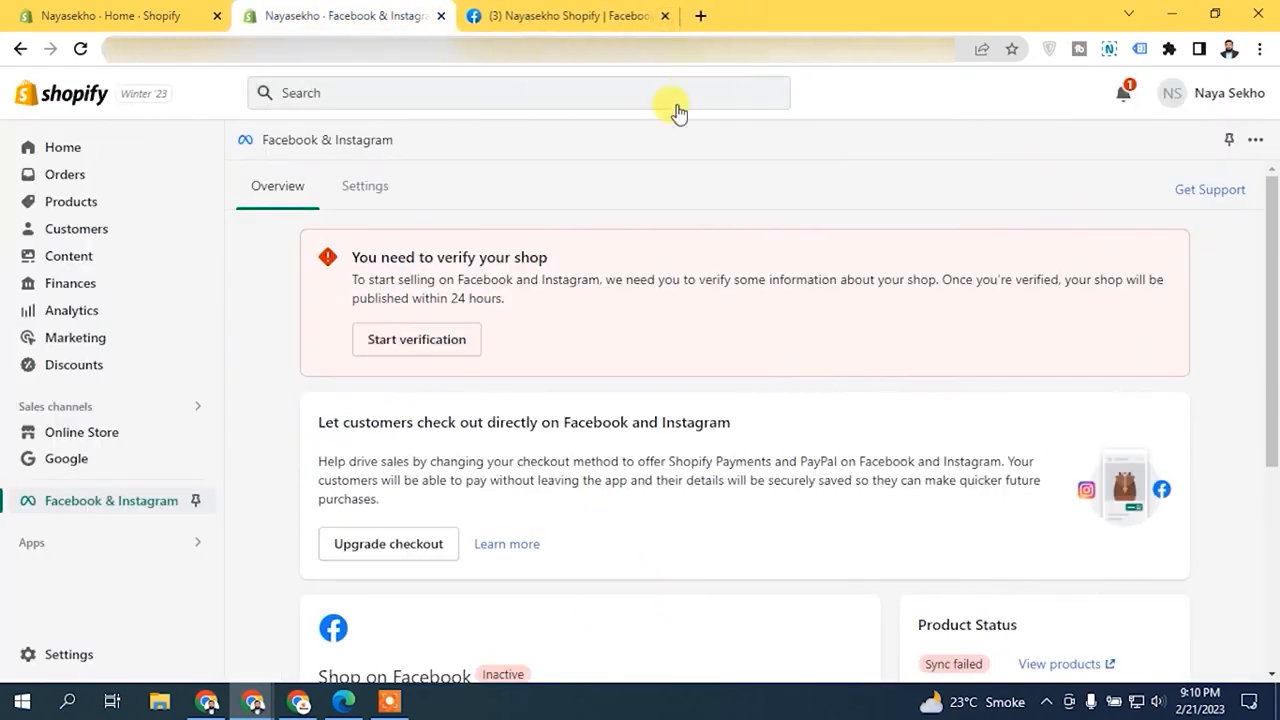
{"action": "left_click_drag", "start_coordinate": [1273, 333], "coordinate": [1275, 533]}
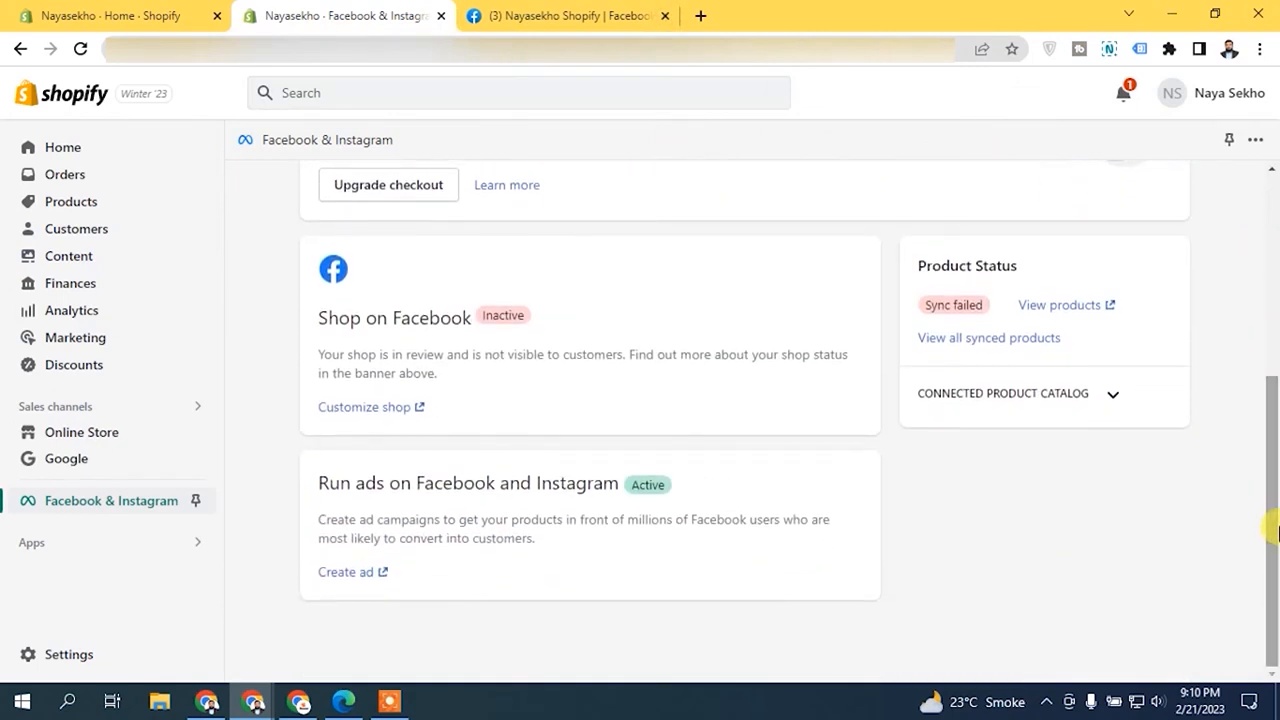
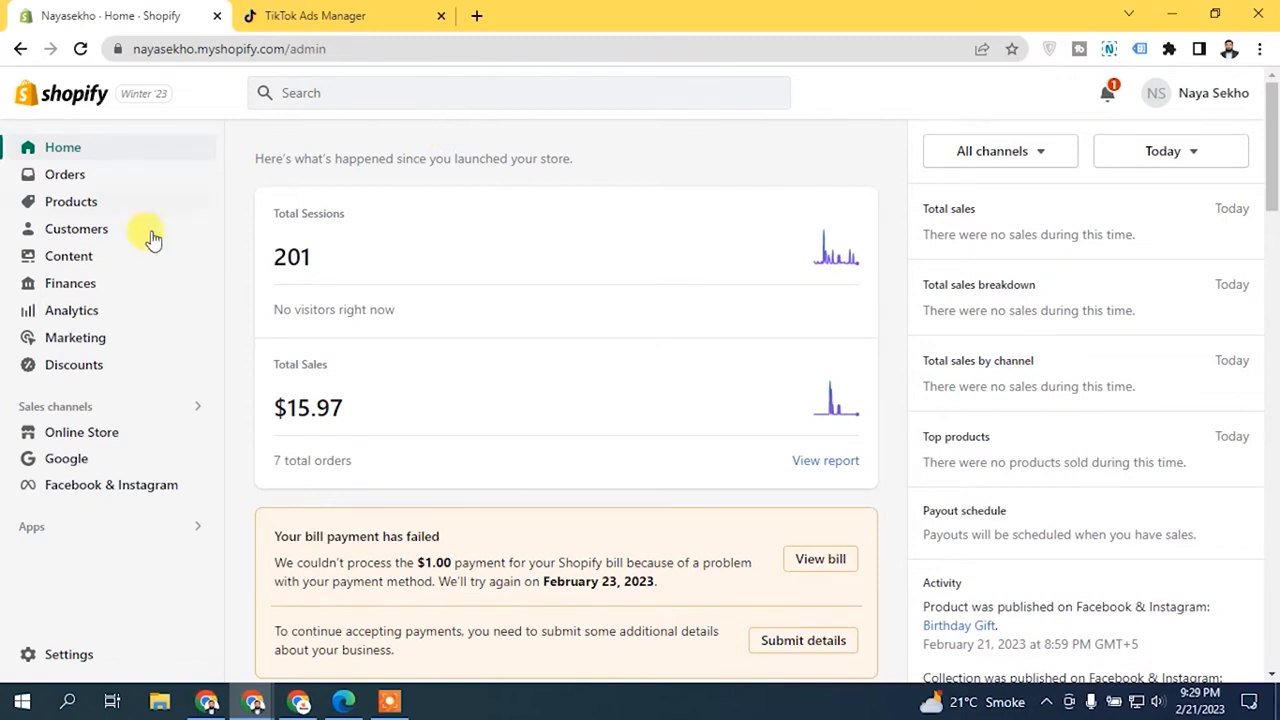
Search the Shopify App Store for 'tiktok' from the sales channels search
{"action": "left_click", "coordinate": [114, 407]}
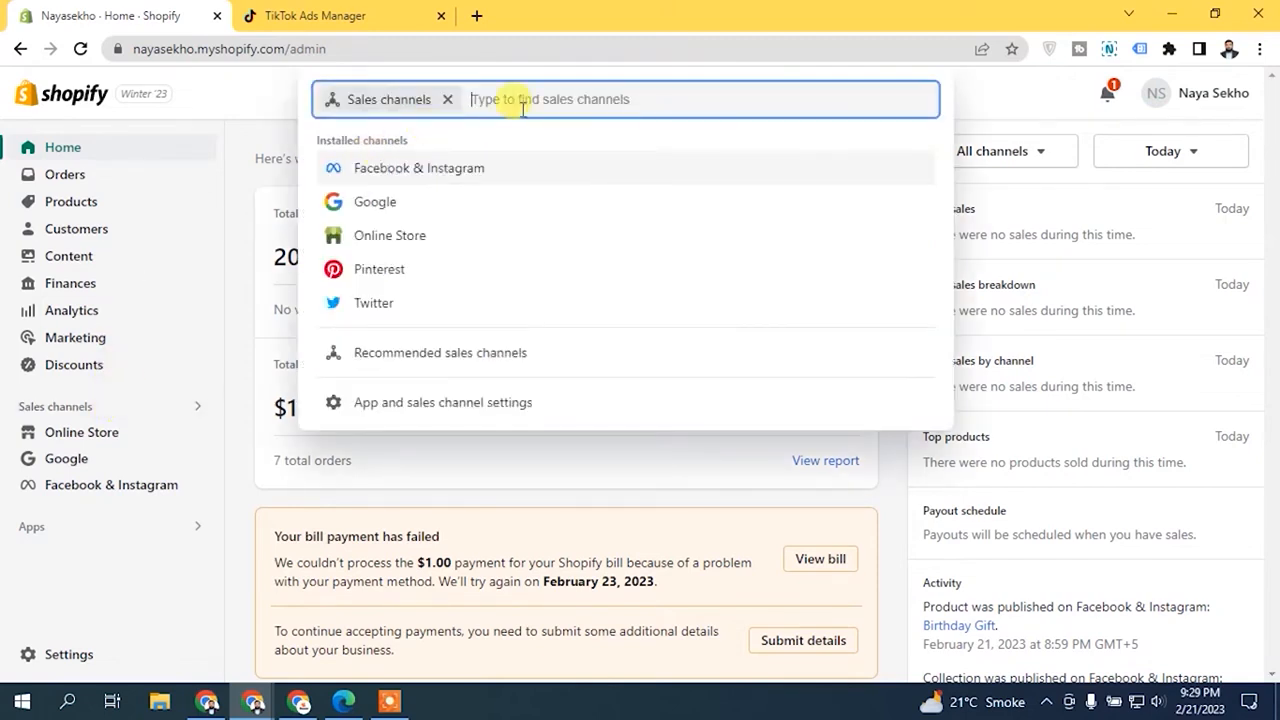
{"action": "type", "text": "tiktok"}
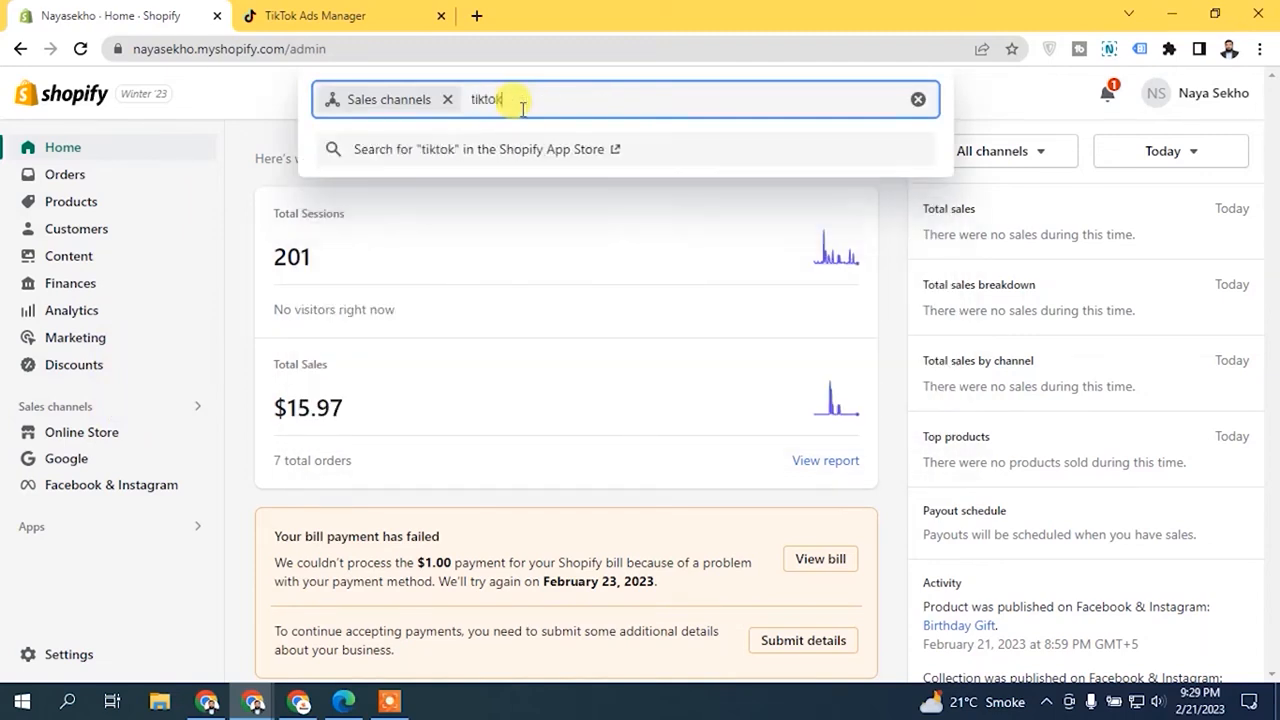
{"action": "key", "text": "Return"}
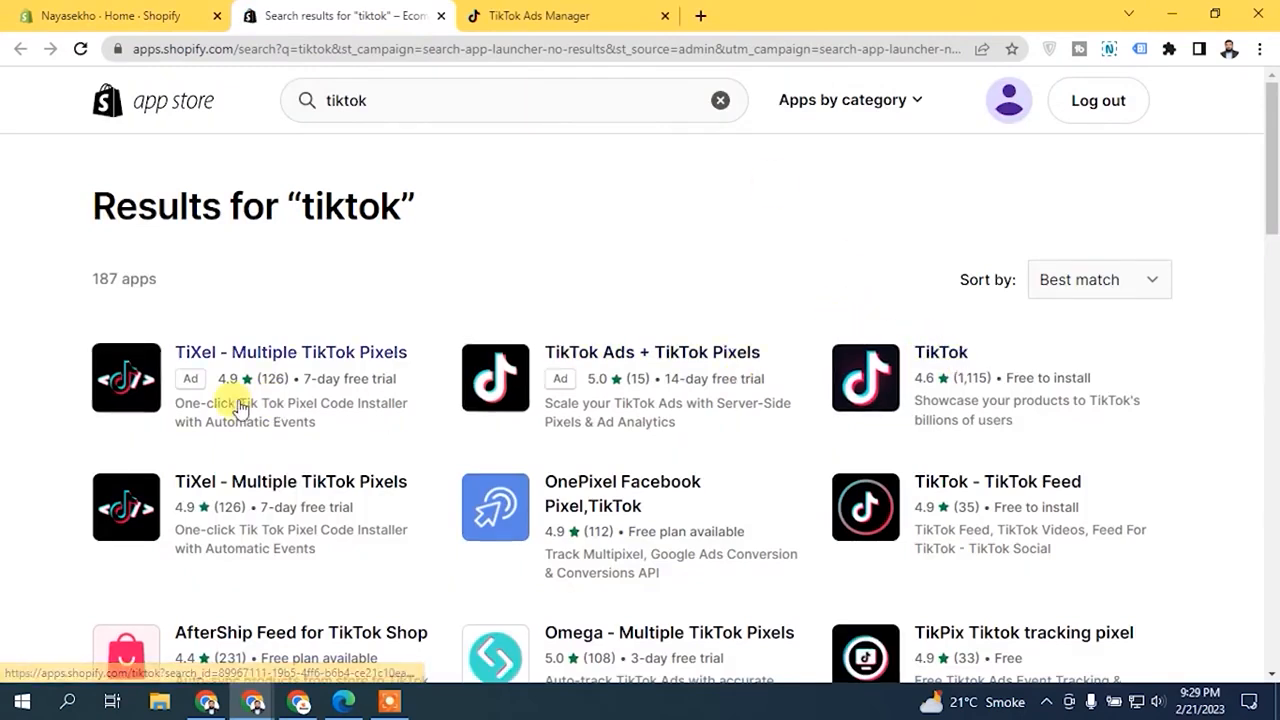
Install the TikTok app from its App Store page and confirm it as a sales channel
{"action": "left_click", "coordinate": [938, 355]}
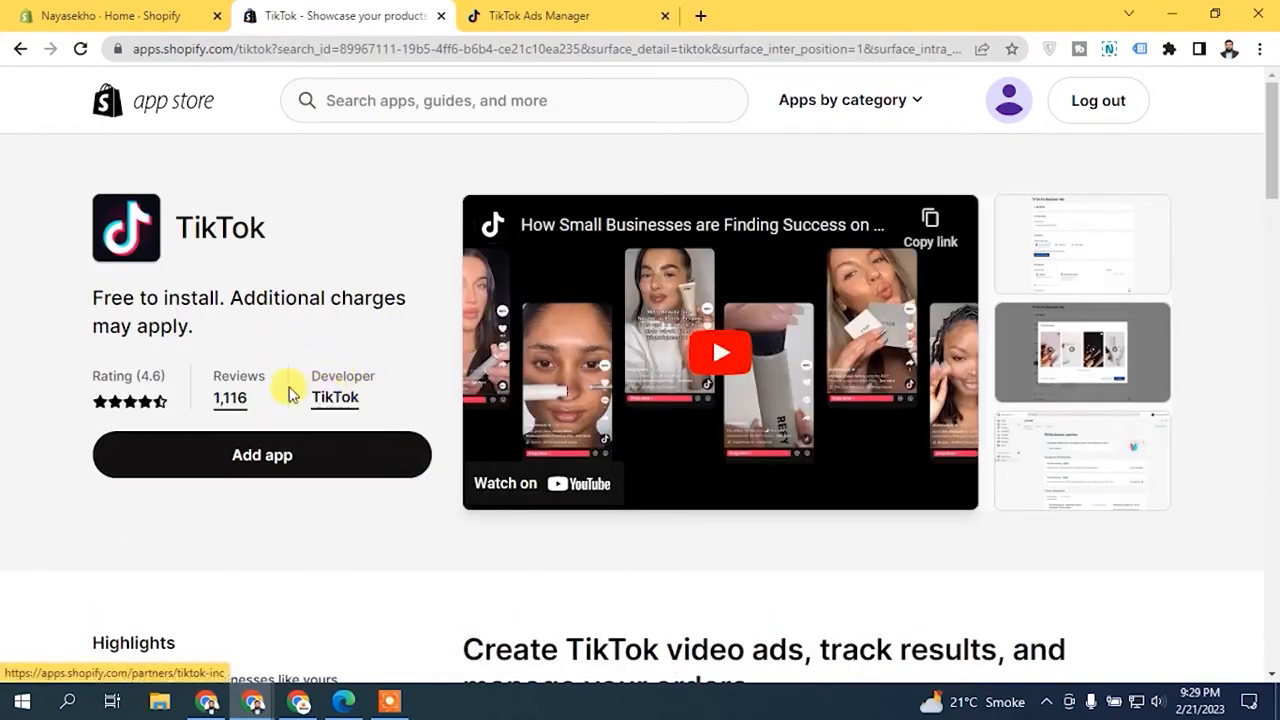
{"action": "left_click", "coordinate": [286, 468]}
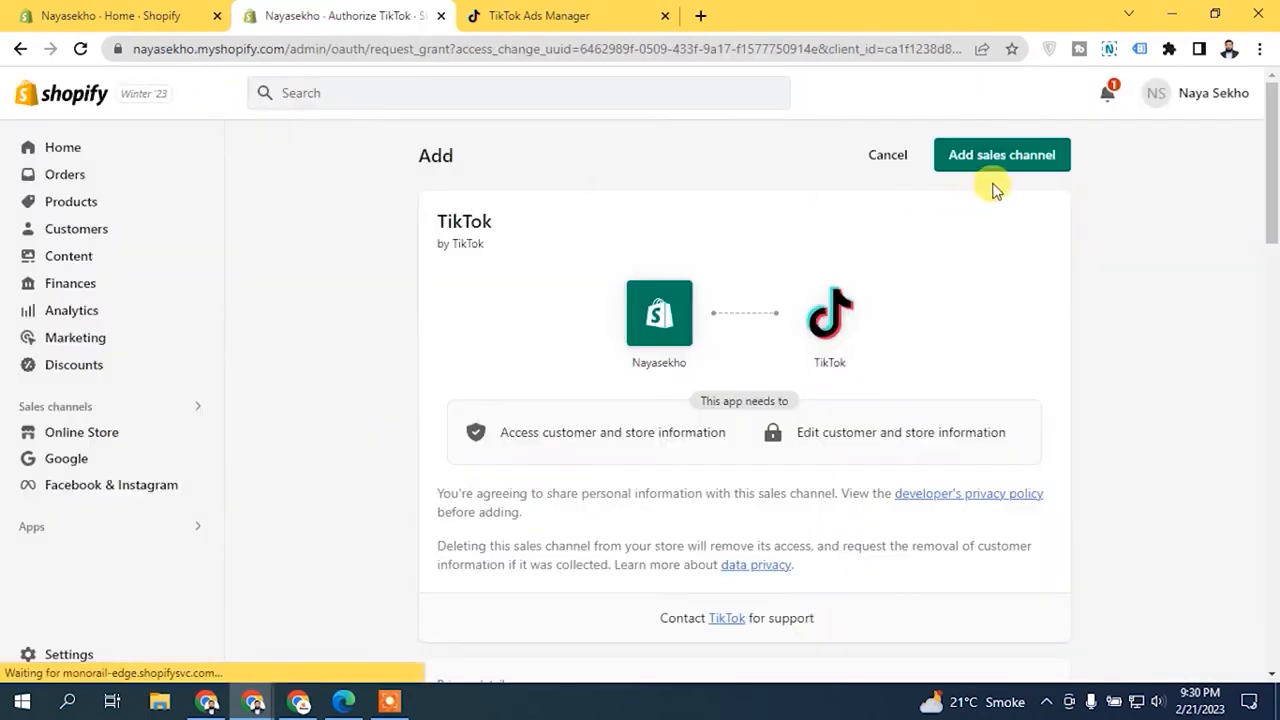
{"action": "left_click", "coordinate": [995, 188]}
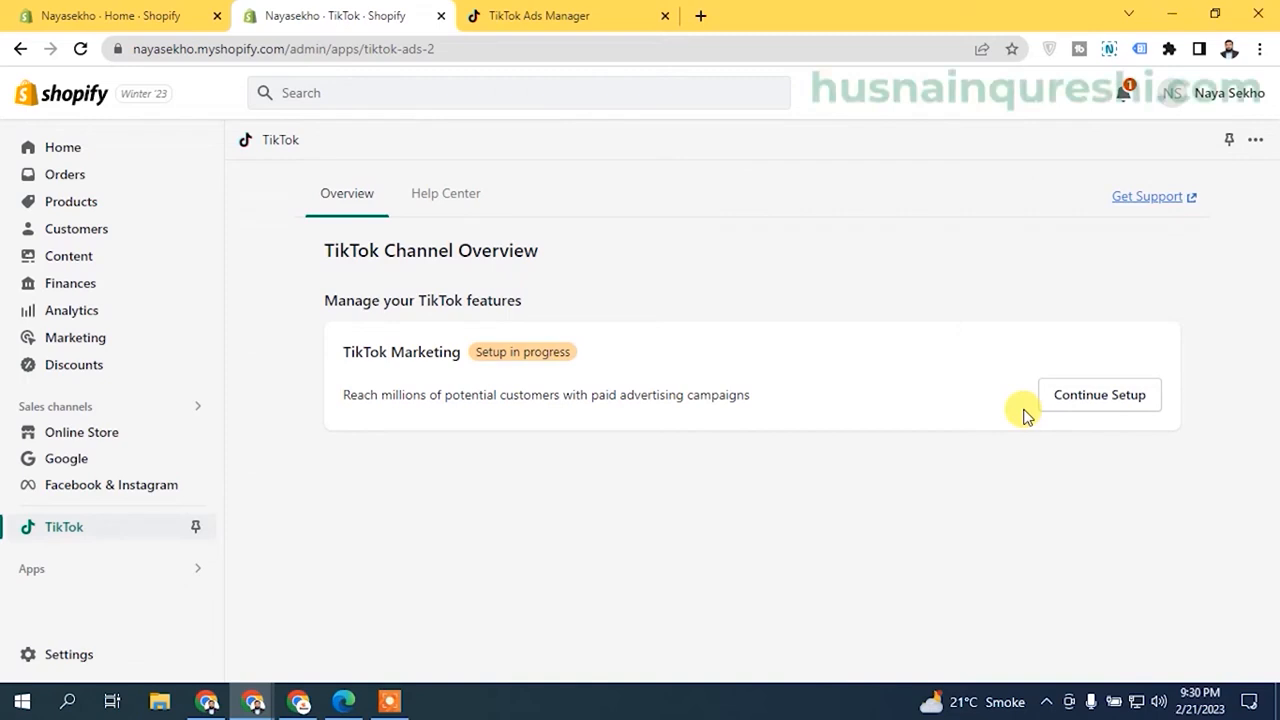
Connect the TikTok For Business account, then choose to create a new TikTok Ads Manager account
{"action": "left_click", "coordinate": [1097, 406]}
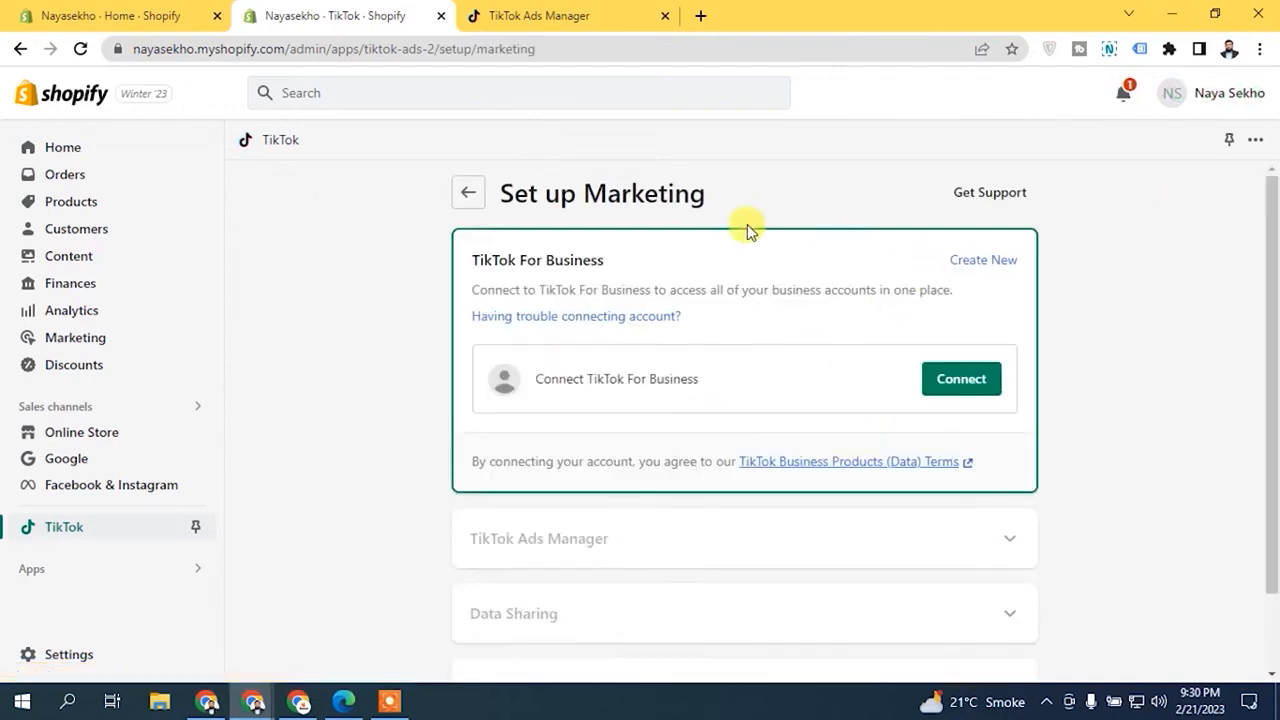
{"action": "scroll", "coordinate": [1186, 343], "scroll_direction": "down", "scroll_amount": 2}
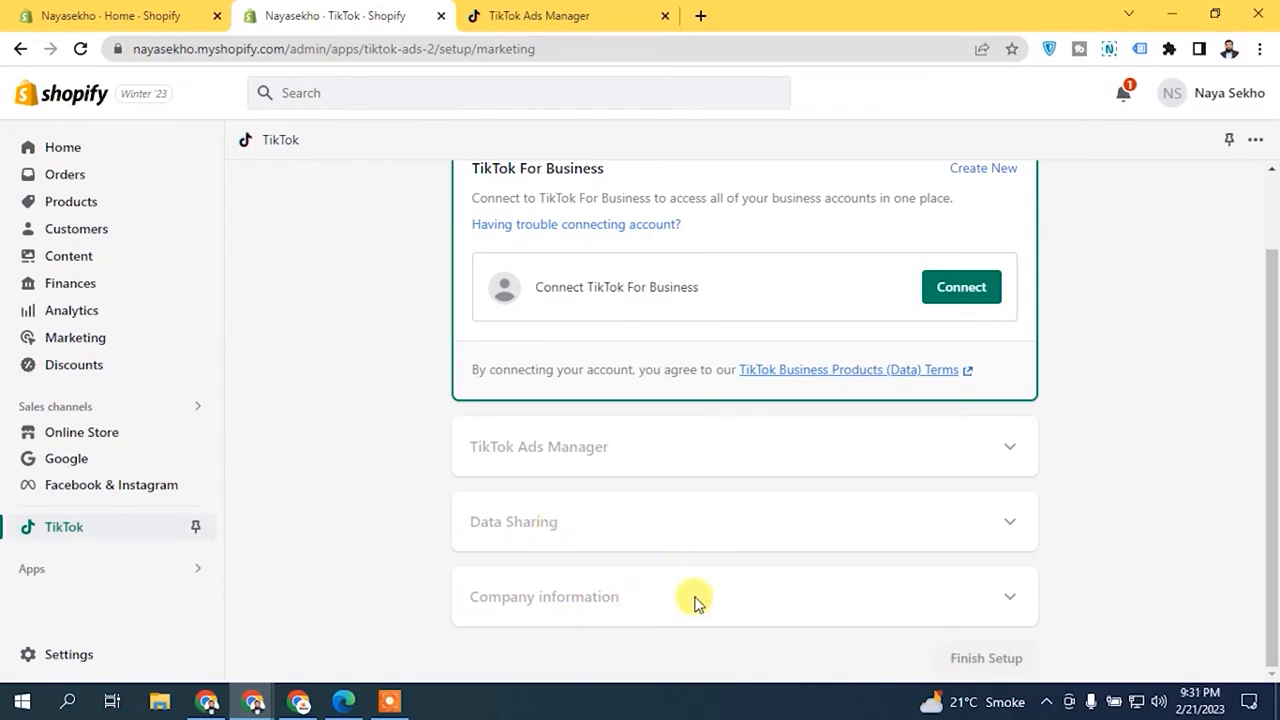
{"action": "scroll", "coordinate": [1268, 312], "scroll_direction": "up", "scroll_amount": 2}
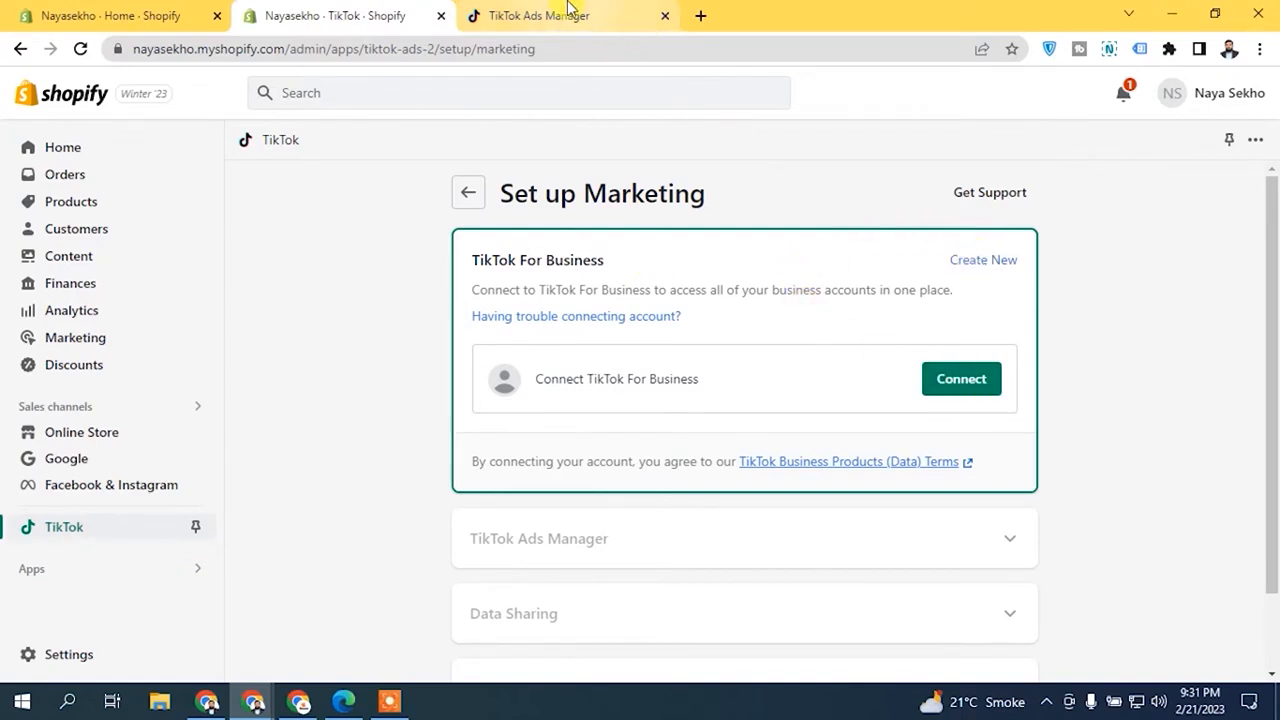
{"action": "left_click", "coordinate": [988, 388]}
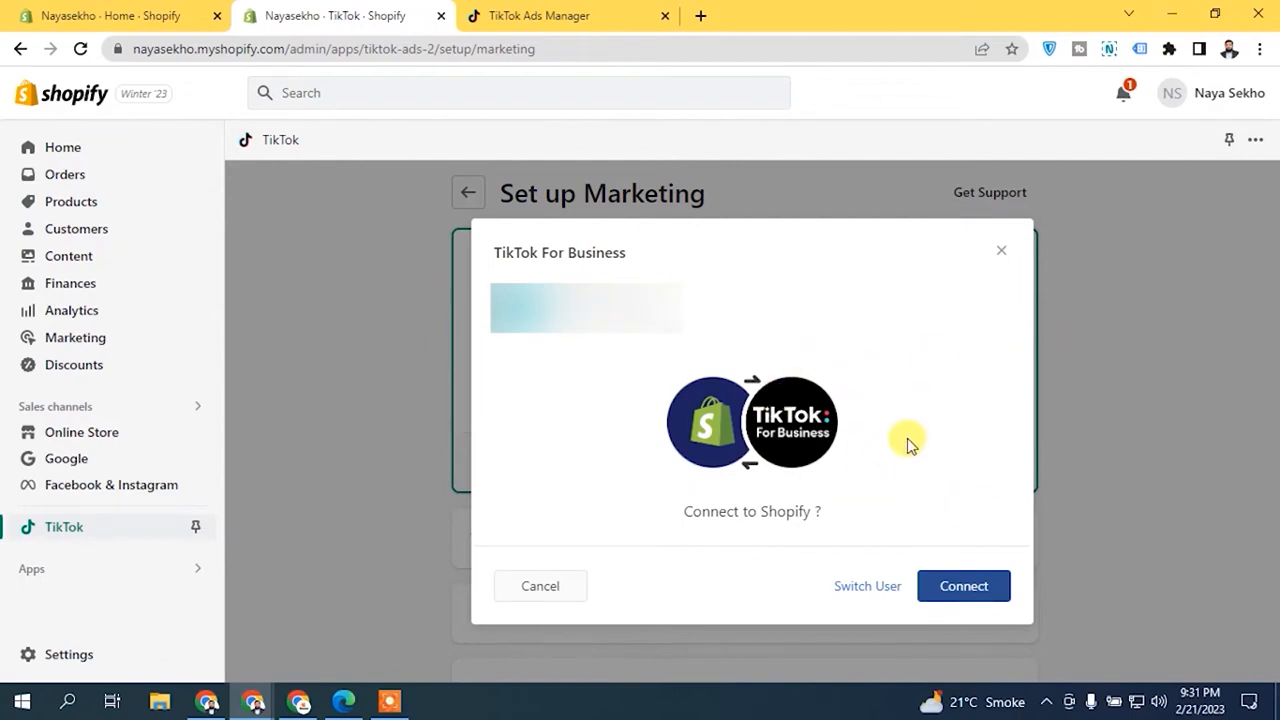
{"action": "left_click", "coordinate": [966, 586]}
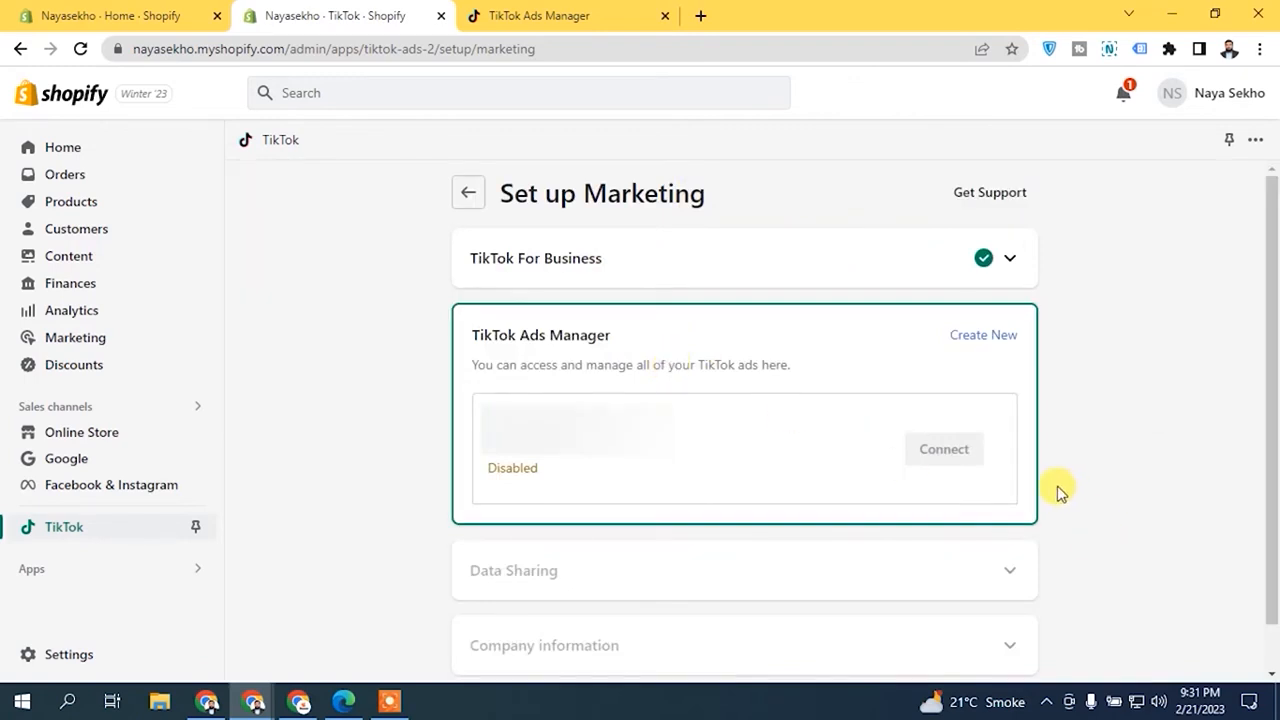
{"action": "left_click", "coordinate": [968, 336]}
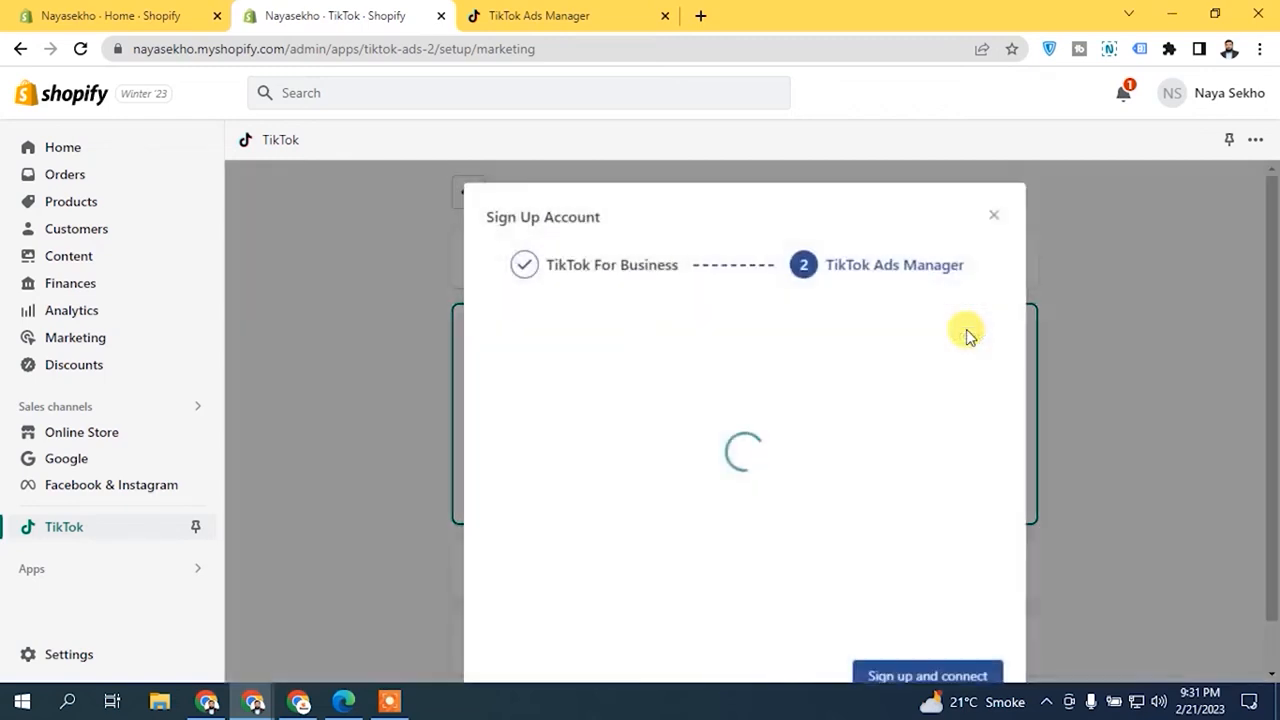
Review the Ads Manager sign-up form fields with United States and USD settings
{"action": "left_click_drag", "start_coordinate": [1269, 320], "coordinate": [1274, 264]}
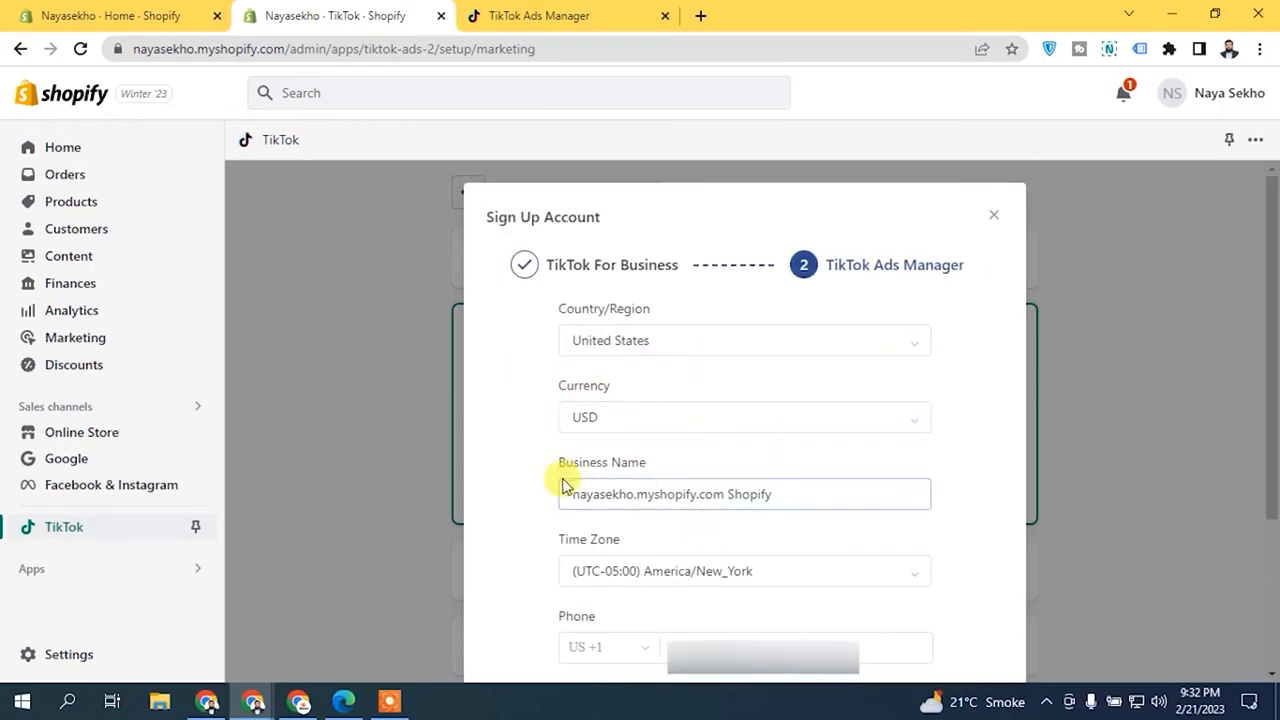
{"action": "scroll", "coordinate": [650, 486], "scroll_direction": "down", "scroll_amount": 2}
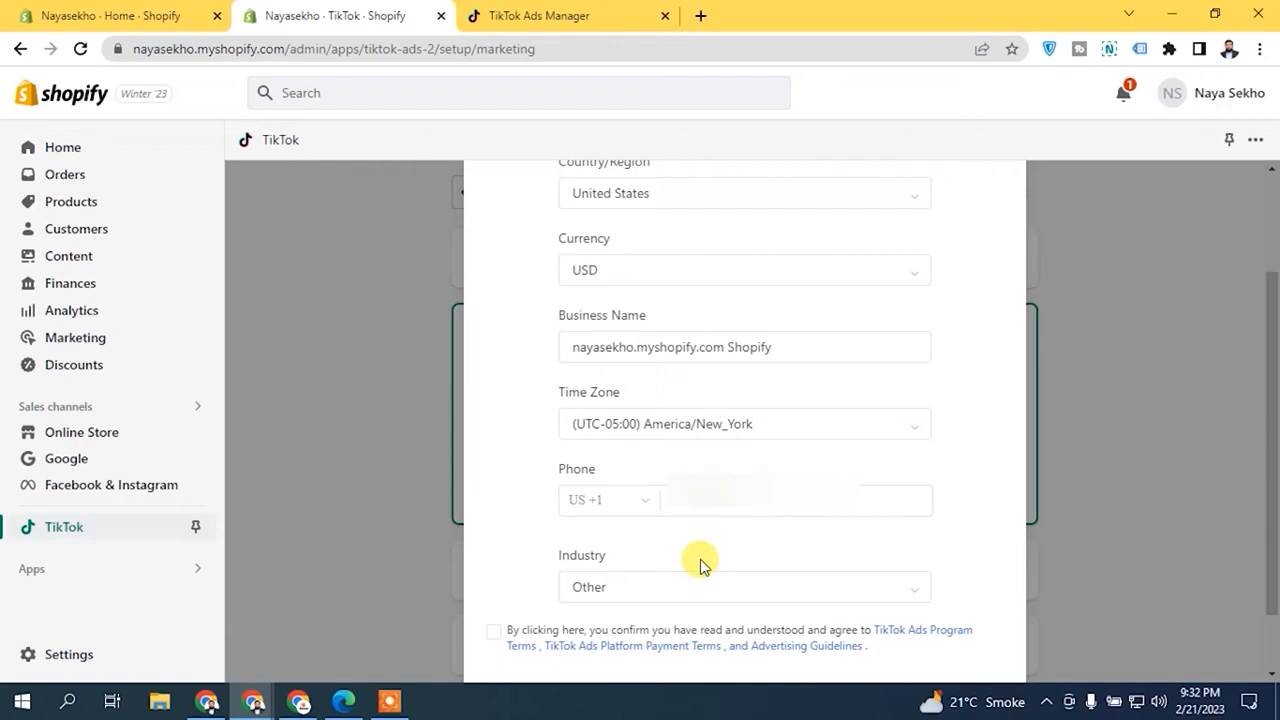
{"action": "left_click_drag", "start_coordinate": [1273, 429], "coordinate": [1275, 535]}
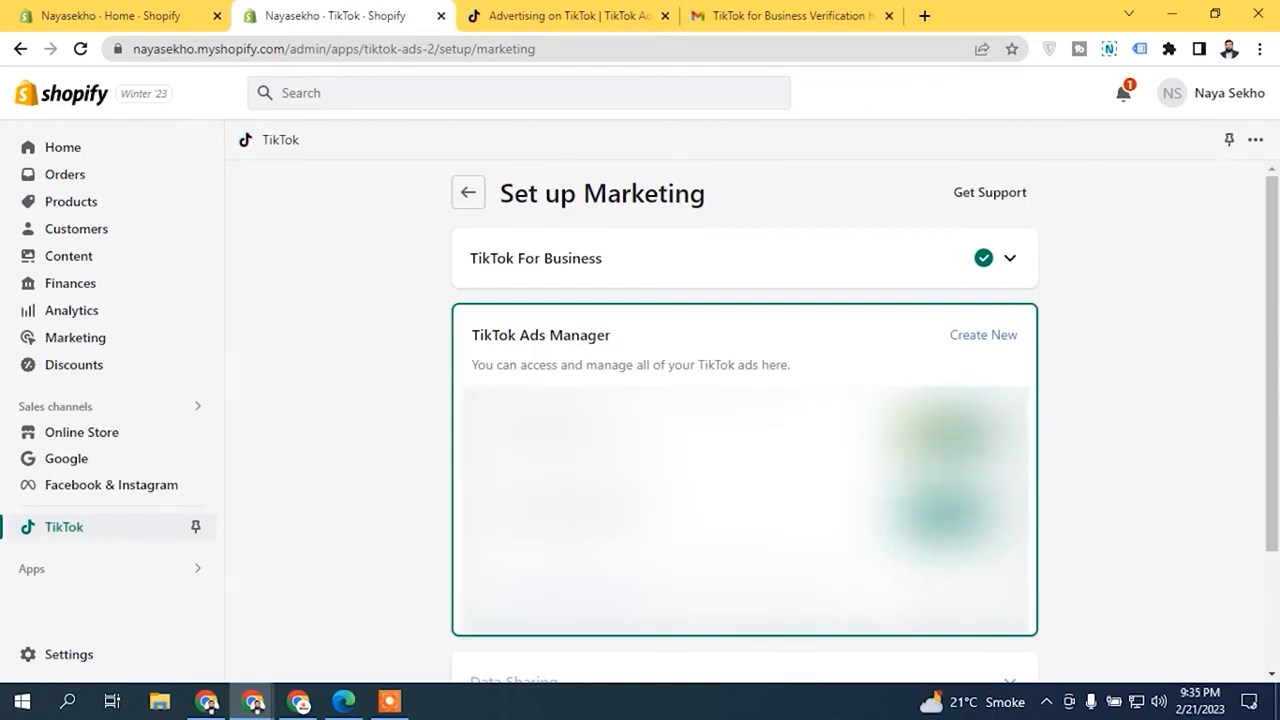
Set TikTok data sharing to the MAXIMUM level and confirm it
{"action": "left_click", "coordinate": [935, 528]}
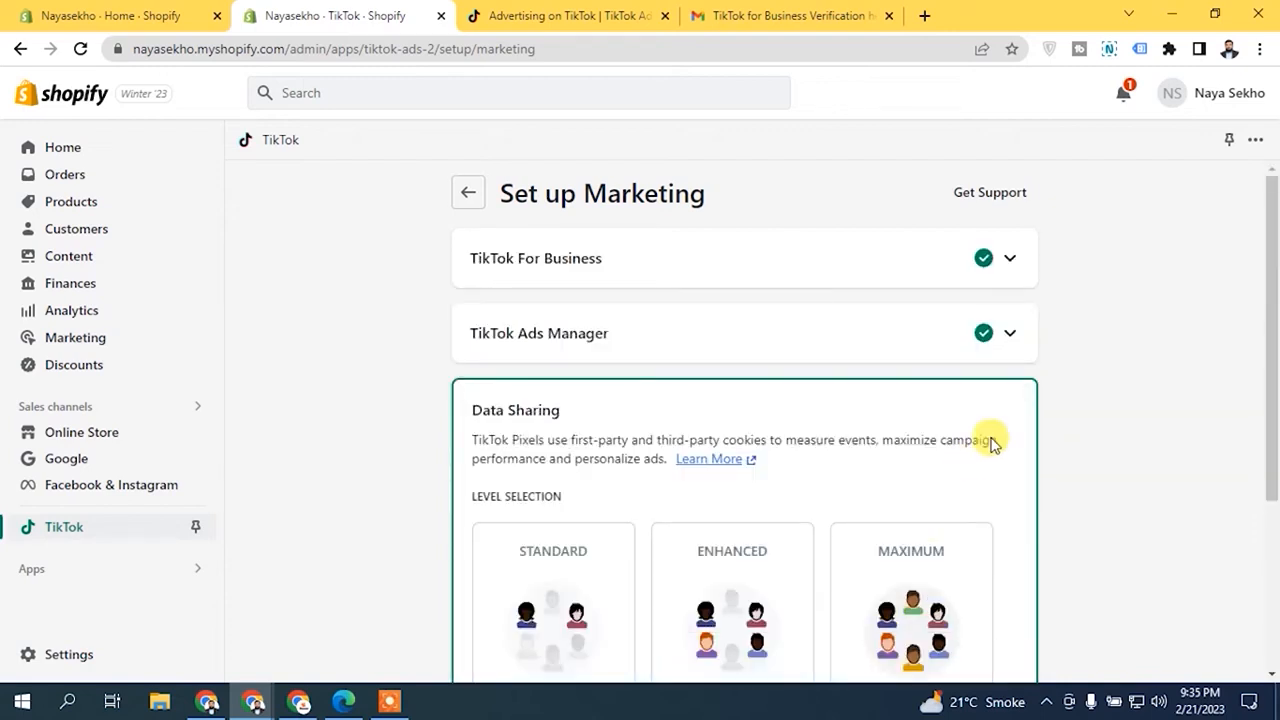
{"action": "left_click_drag", "start_coordinate": [1274, 297], "coordinate": [1272, 415]}
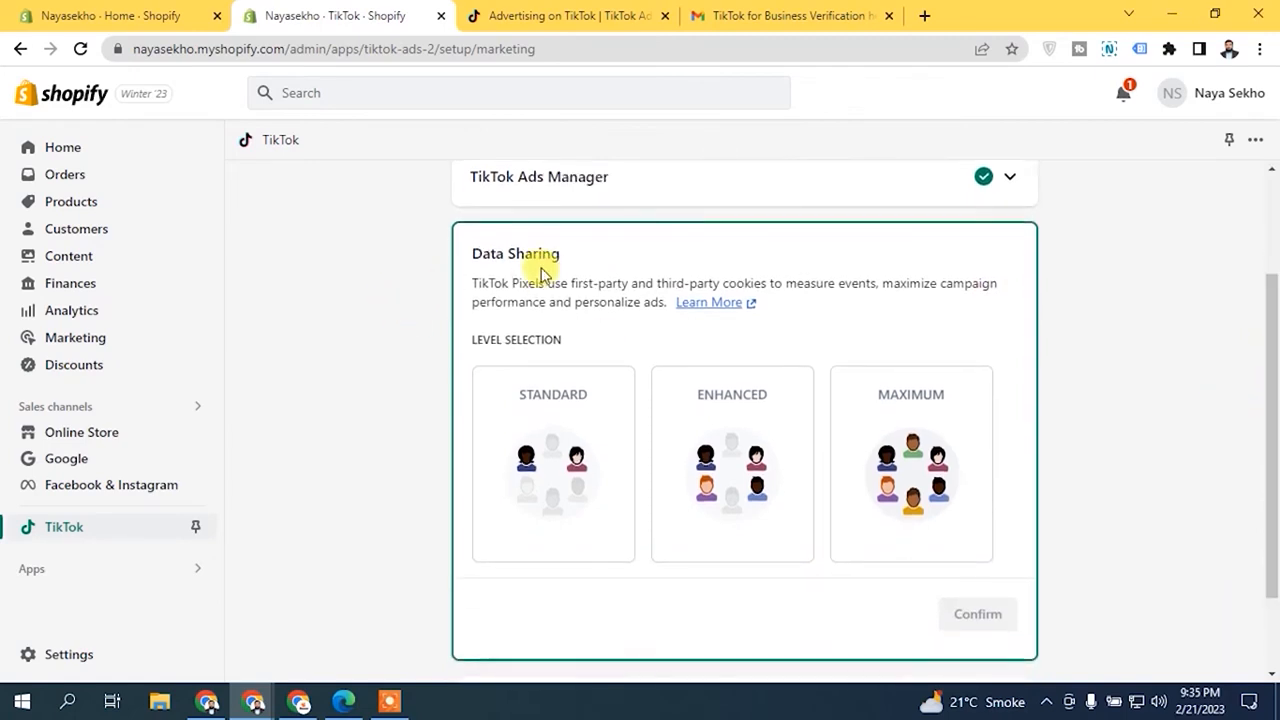
{"action": "left_click", "coordinate": [915, 444]}
{"action": "left_click_drag", "start_coordinate": [1276, 403], "coordinate": [1272, 507]}
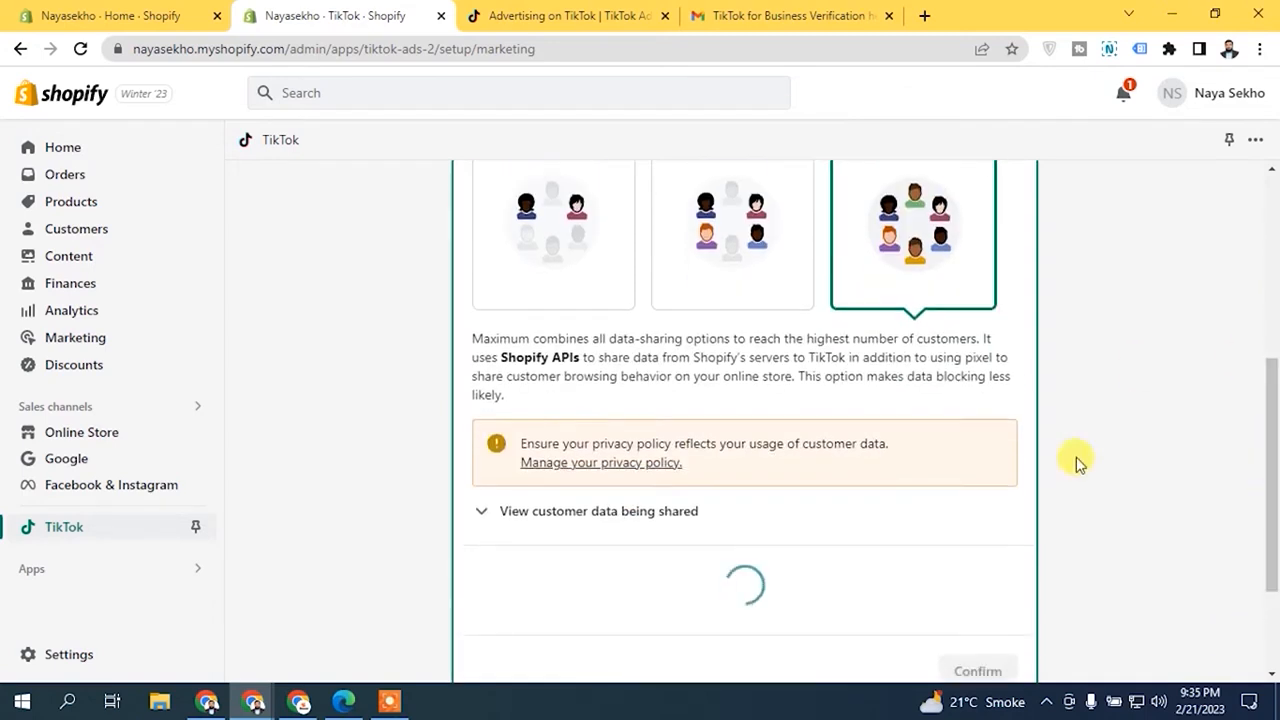
{"action": "left_click_drag", "start_coordinate": [1275, 393], "coordinate": [1273, 453]}
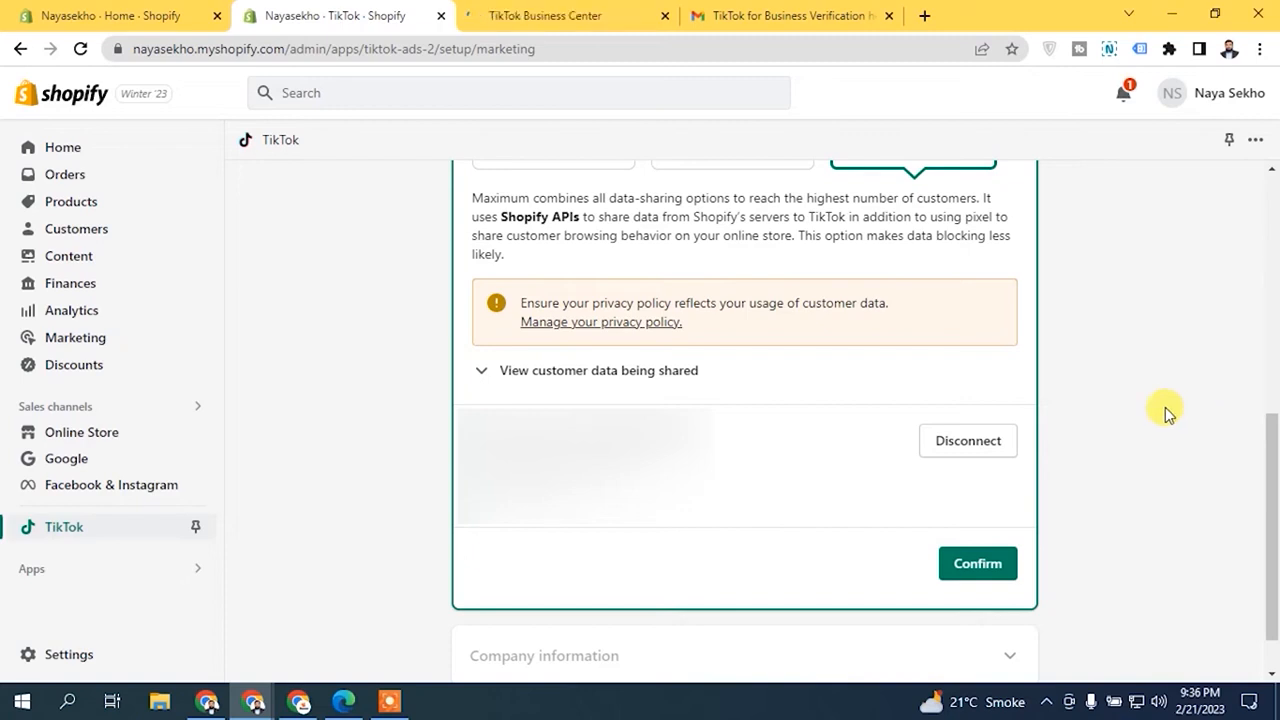
{"action": "left_click", "coordinate": [984, 561]}
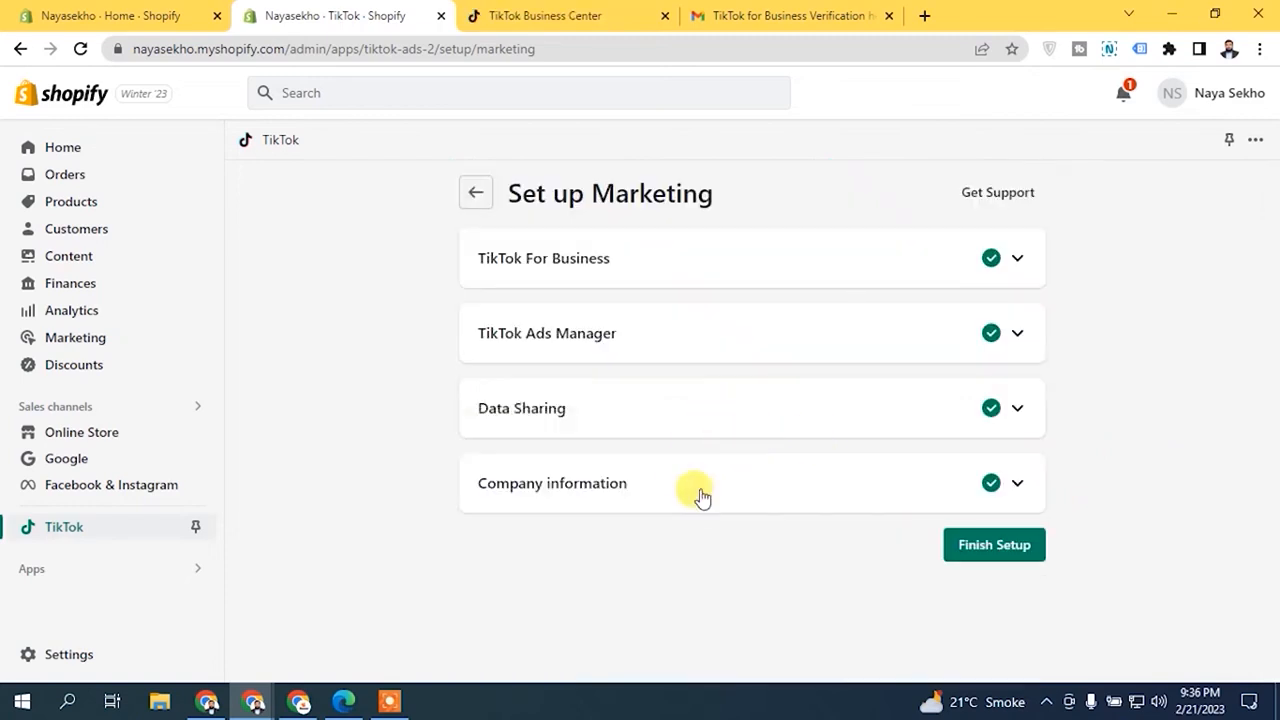
Check the Company information step and finish the TikTok marketing setup
{"action": "left_click", "coordinate": [698, 492]}
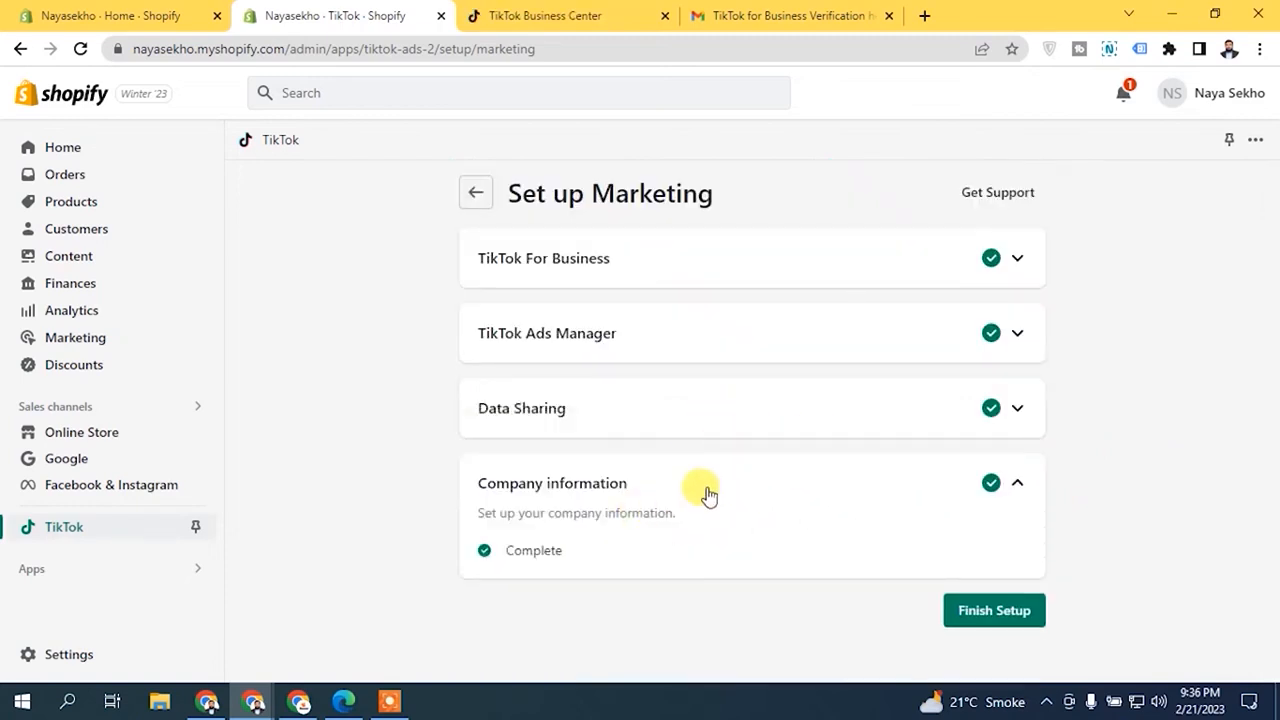
{"action": "left_click", "coordinate": [703, 492]}
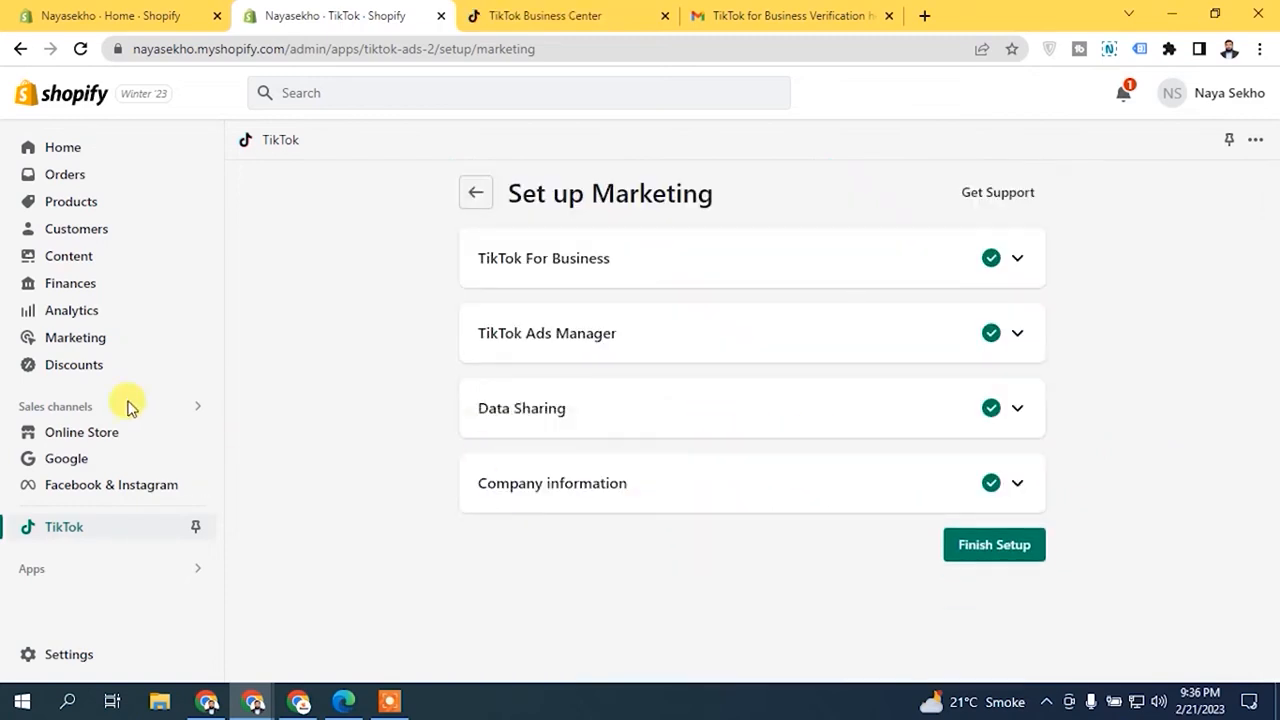
{"action": "left_click", "coordinate": [982, 552]}
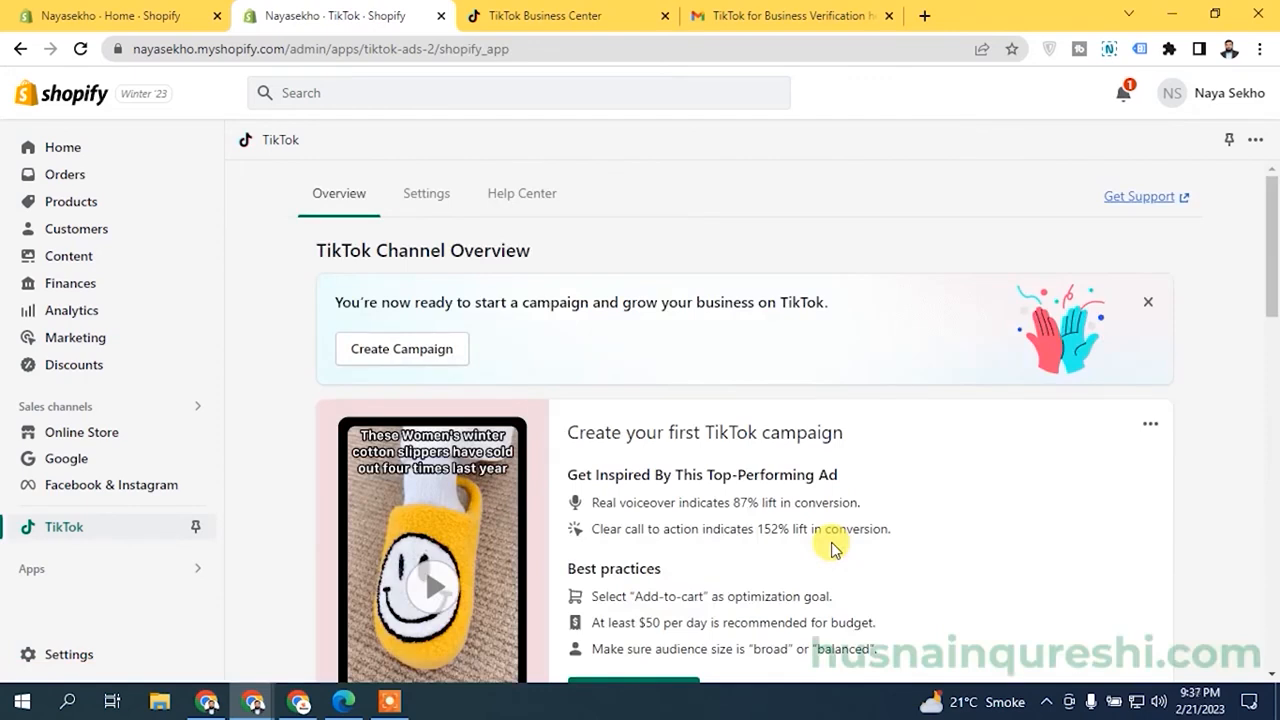
Begin the Marketing catalog setup from the TikTok Channel Overview
{"action": "scroll", "coordinate": [1270, 310], "scroll_direction": "down", "scroll_amount": 2}
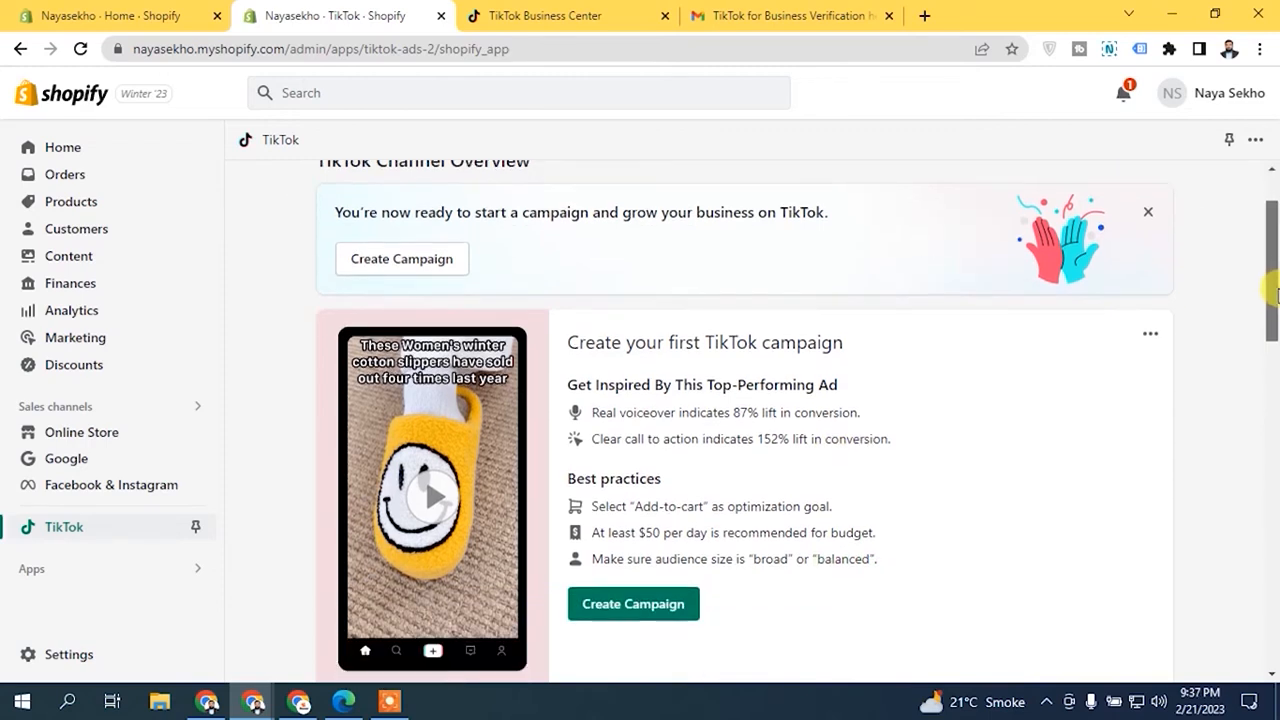
{"action": "scroll", "coordinate": [729, 266], "scroll_direction": "up", "scroll_amount": 2}
{"action": "left_click_drag", "start_coordinate": [1271, 248], "coordinate": [1272, 458]}
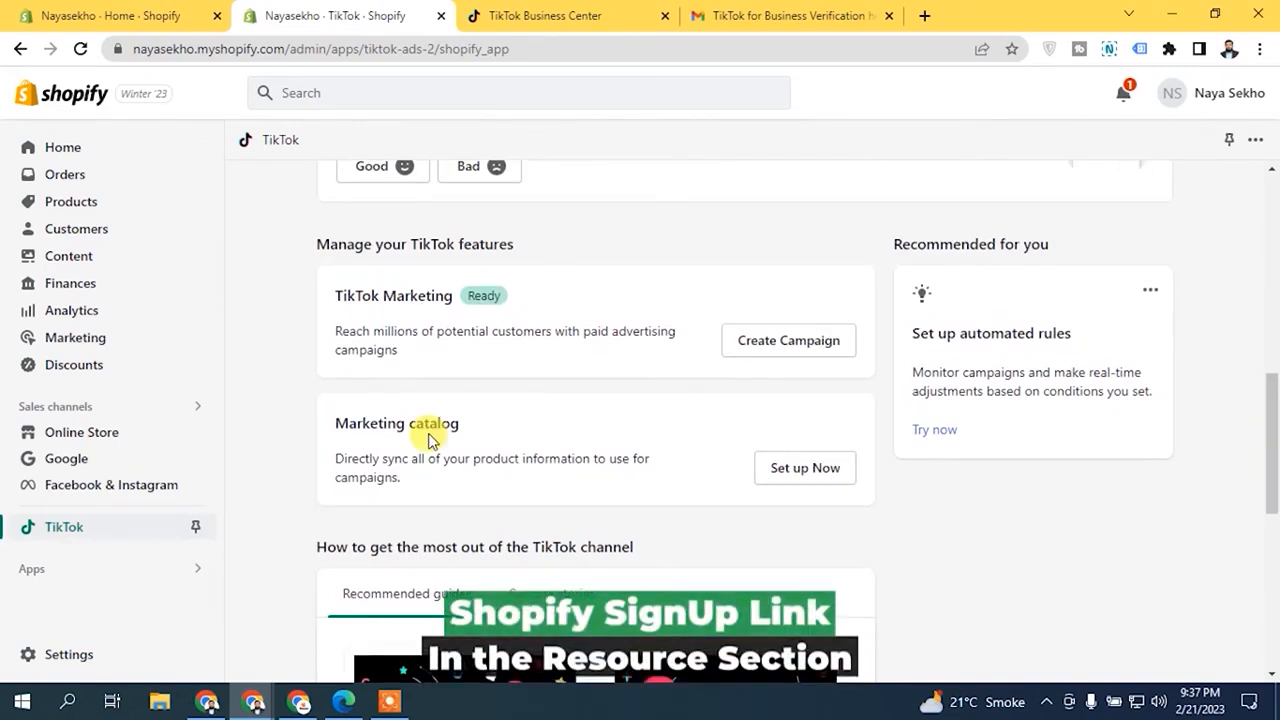
{"action": "left_click", "coordinate": [793, 471]}
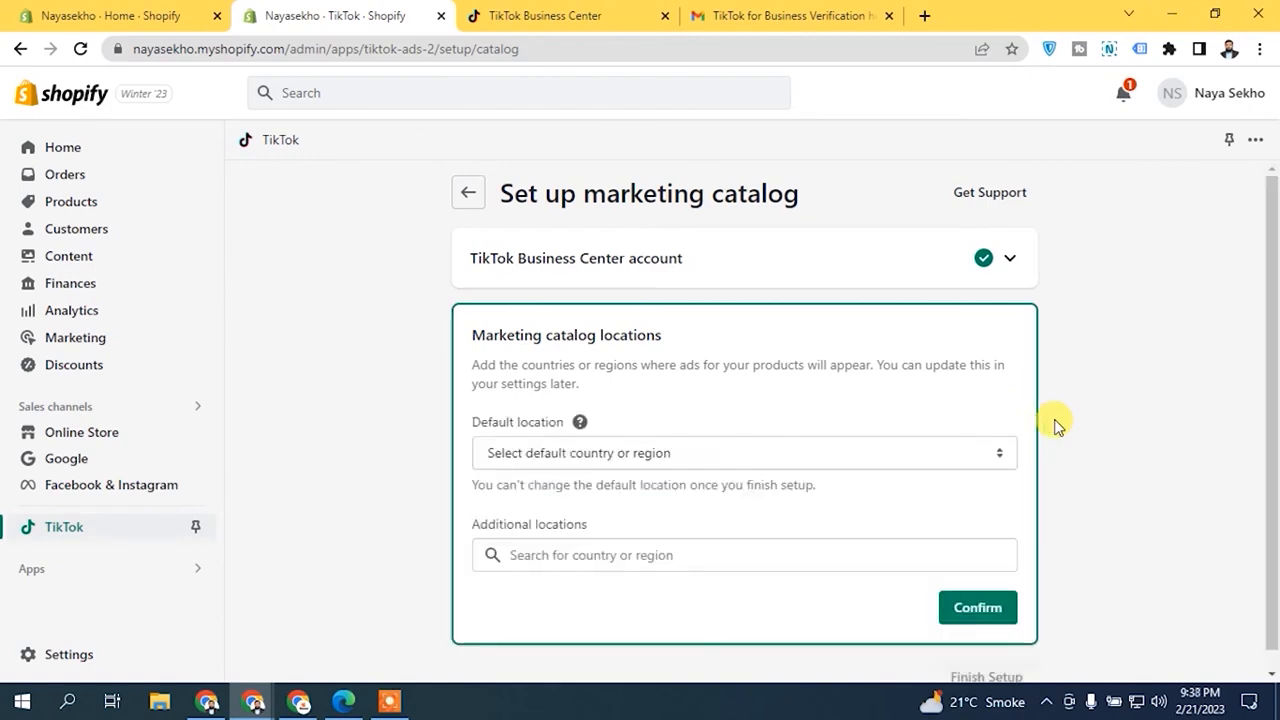
Choose United States as the catalog's default location and confirm the locations step
{"action": "left_click_drag", "start_coordinate": [1272, 384], "coordinate": [1272, 414]}
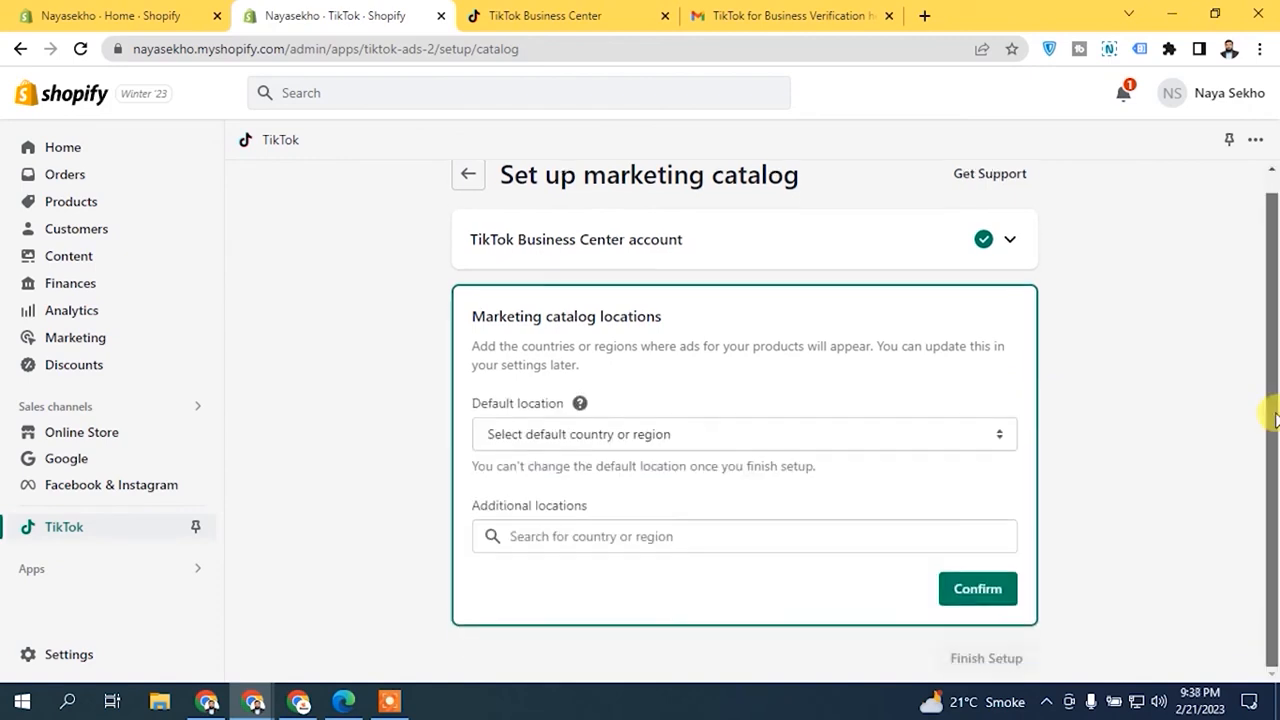
{"action": "left_click", "coordinate": [641, 433]}
{"action": "left_click", "coordinate": [612, 484]}
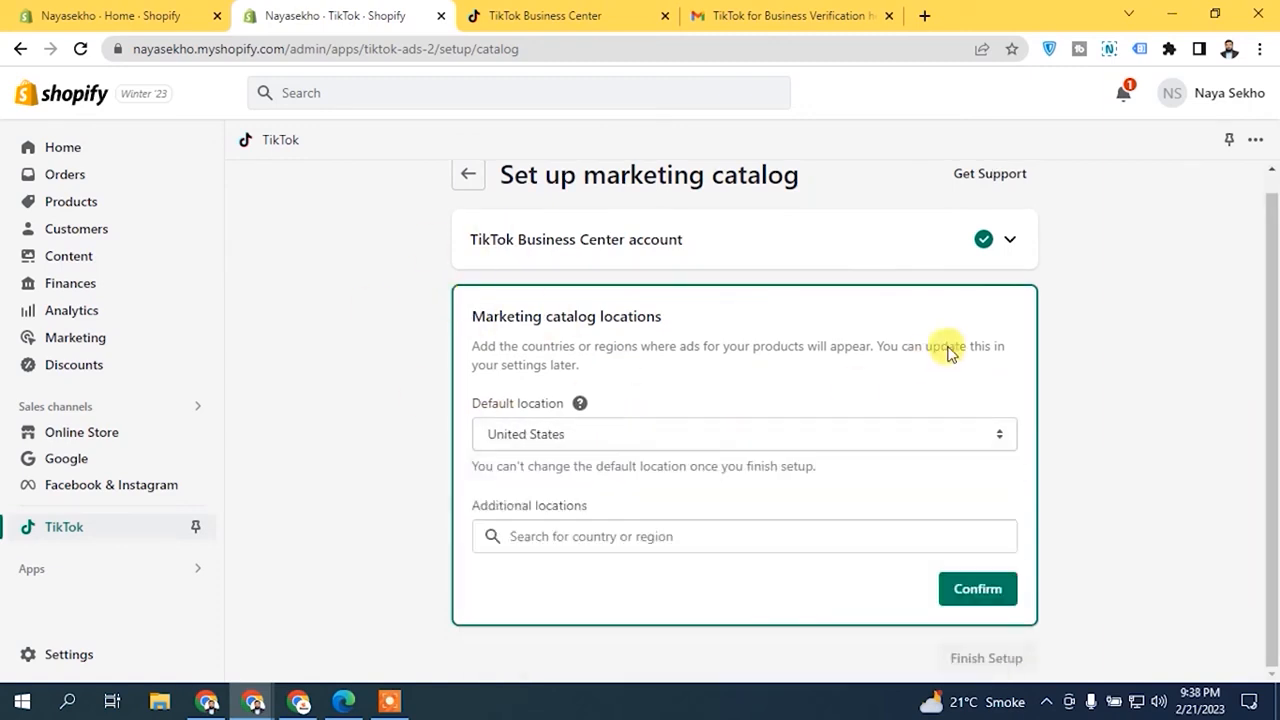
{"action": "left_click", "coordinate": [1000, 591]}
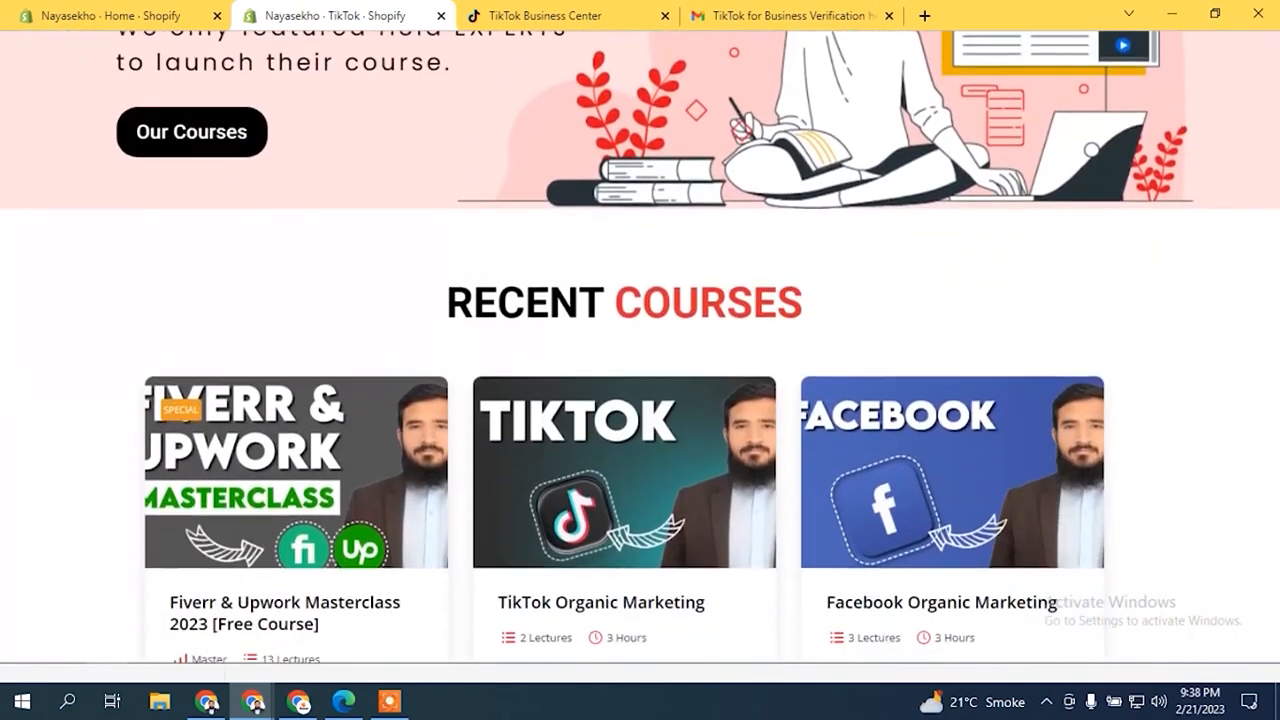
{"action": "left_click_drag", "start_coordinate": [1278, 165], "coordinate": [1277, 355]}
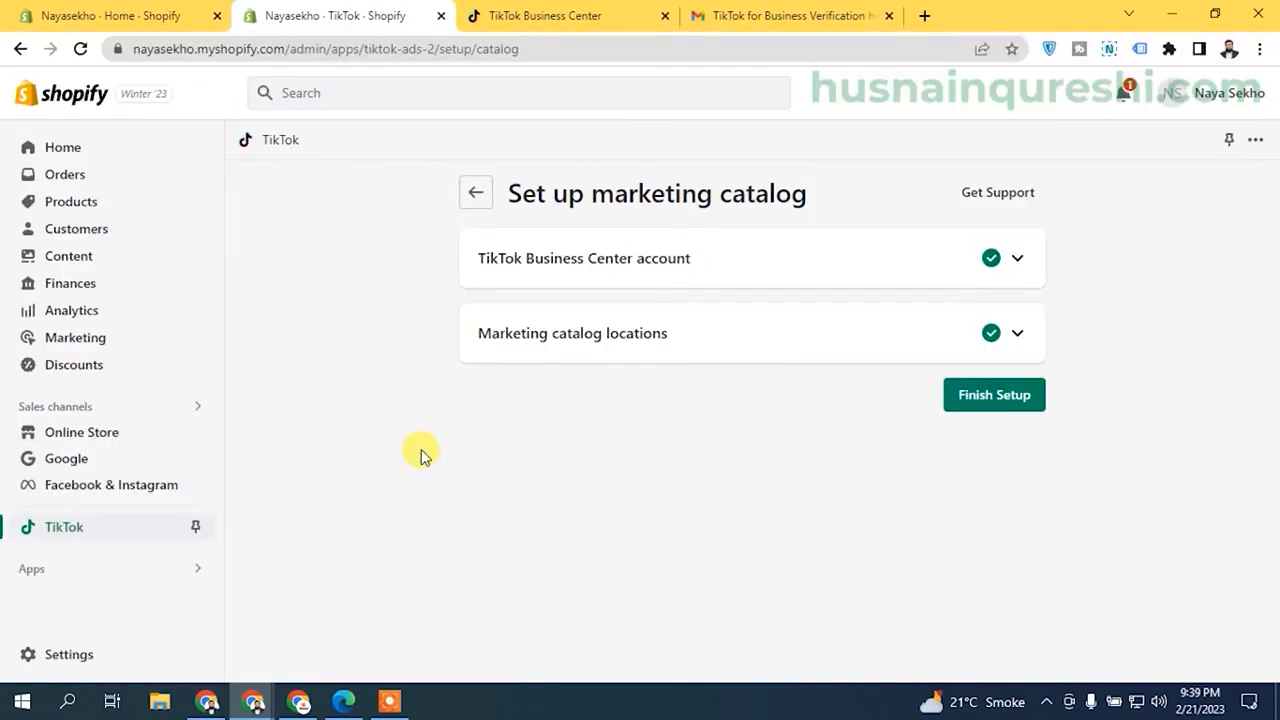
Pin TikTok in the Sales channels sidebar
{"action": "left_click", "coordinate": [195, 527]}
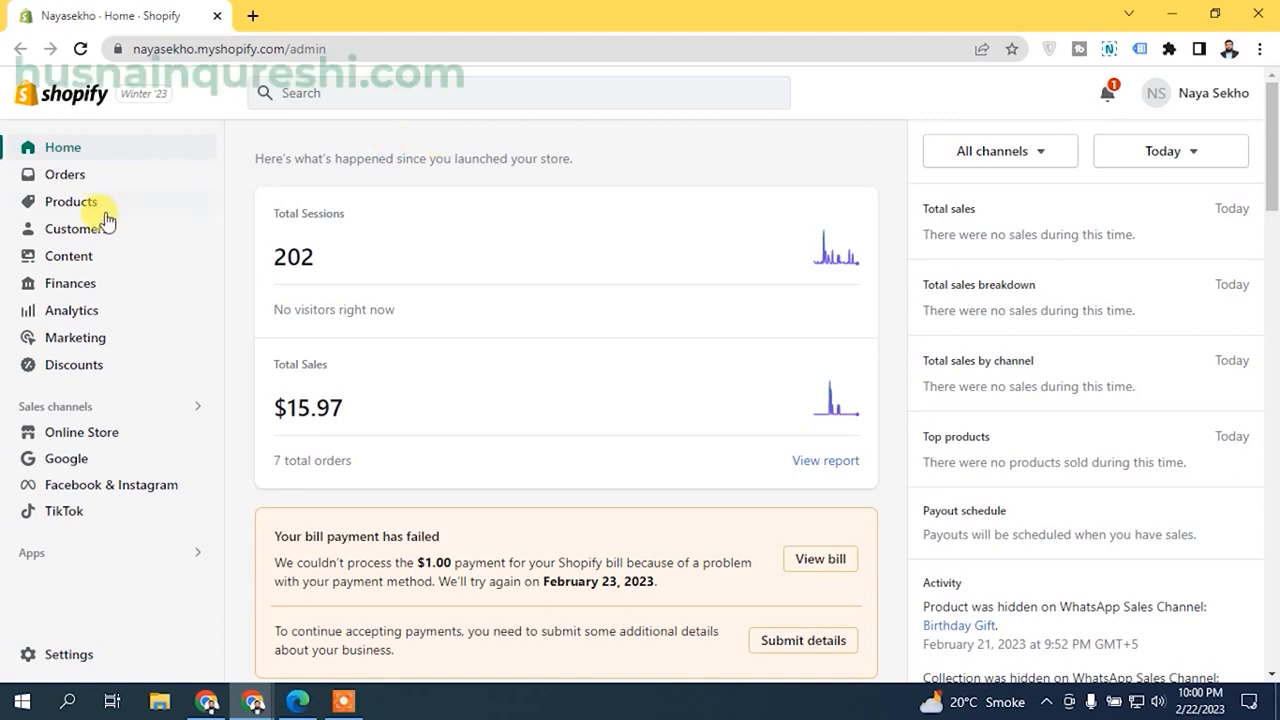
View the Online Store storefront in a new tab, then return to the admin Home
{"action": "left_click", "coordinate": [196, 435]}
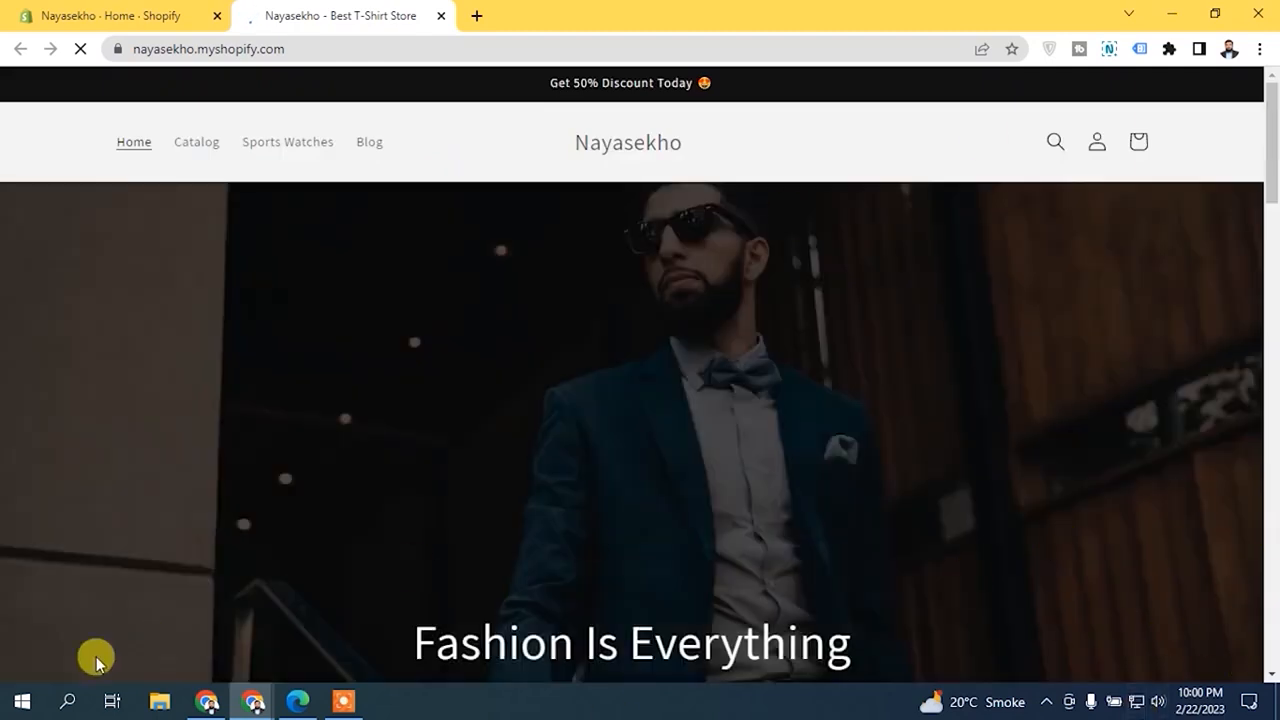
{"action": "left_click", "coordinate": [115, 14]}
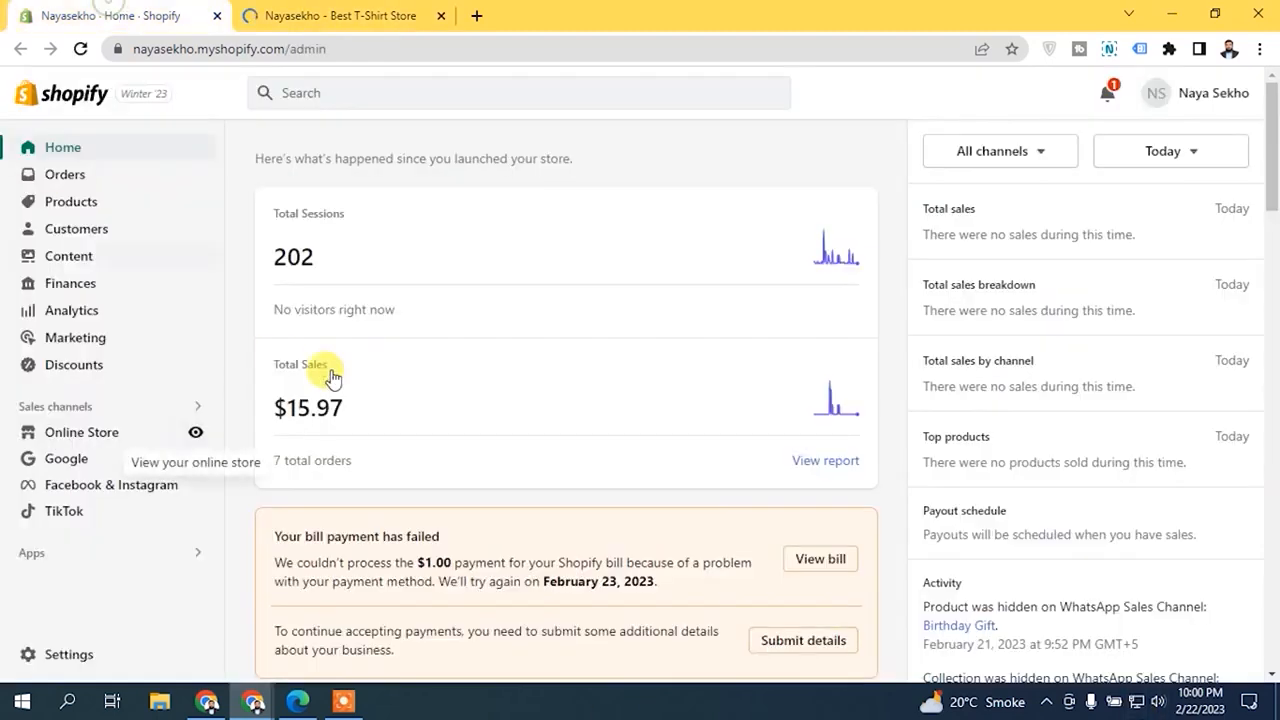
Search the App Store for 'shopify inbox' and open the Shopify Inbox app page
{"action": "left_click", "coordinate": [114, 408]}
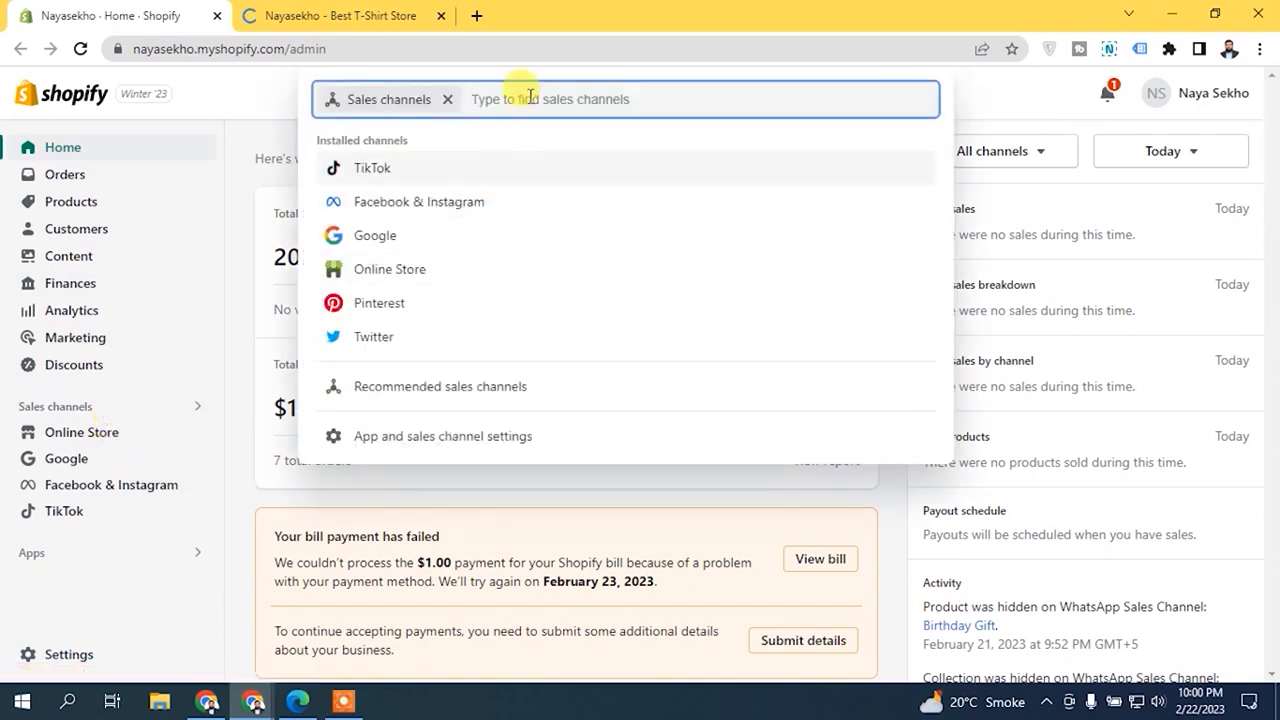
{"action": "type", "text": "shopify in"}
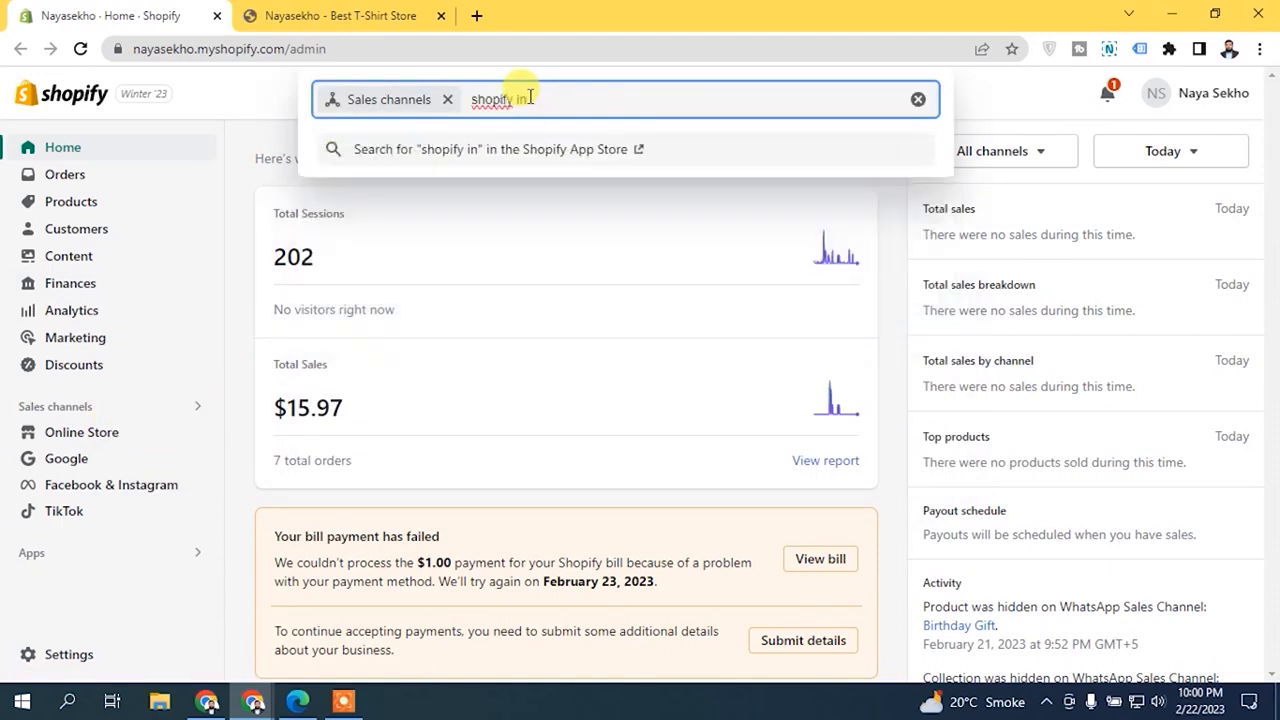
{"action": "type", "text": "box"}
{"action": "key", "text": "Return"}
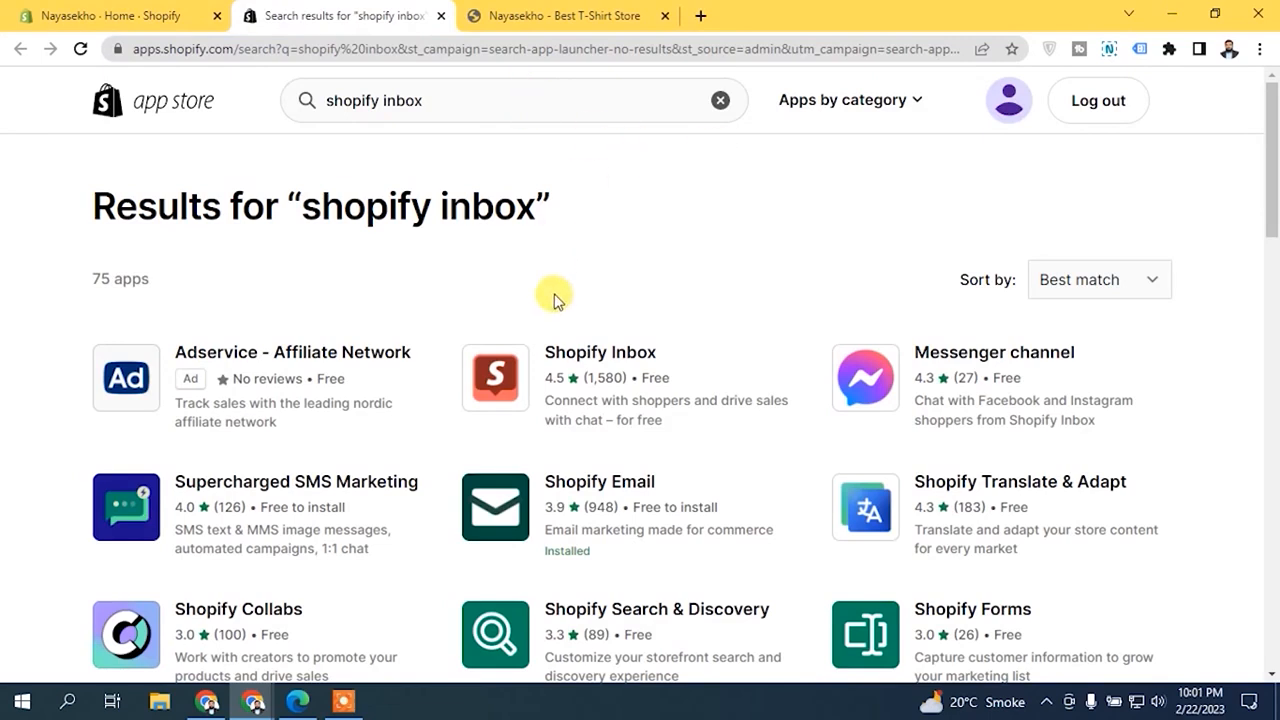
{"action": "left_click", "coordinate": [604, 356]}
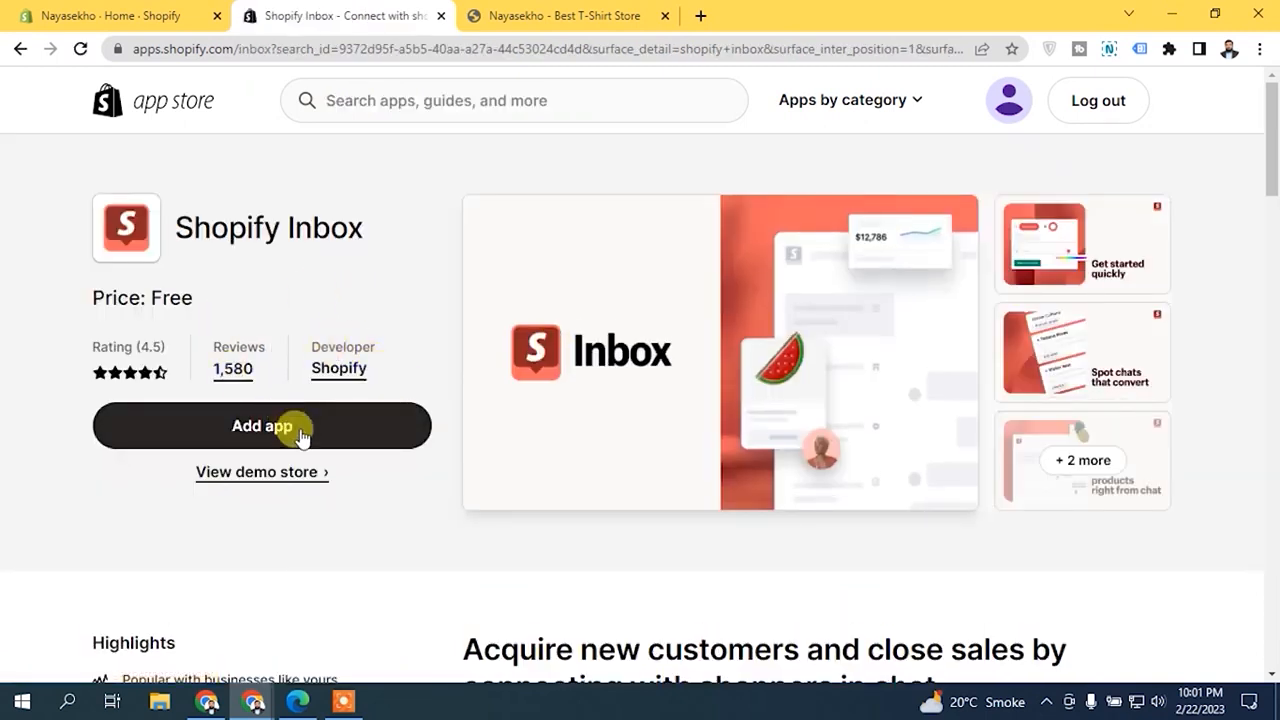
Review the Shopify Inbox app listing and add the app to the store
{"action": "scroll", "coordinate": [1272, 240], "scroll_direction": "down", "scroll_amount": 3}
{"action": "left_click_drag", "start_coordinate": [1275, 243], "coordinate": [1273, 282]}
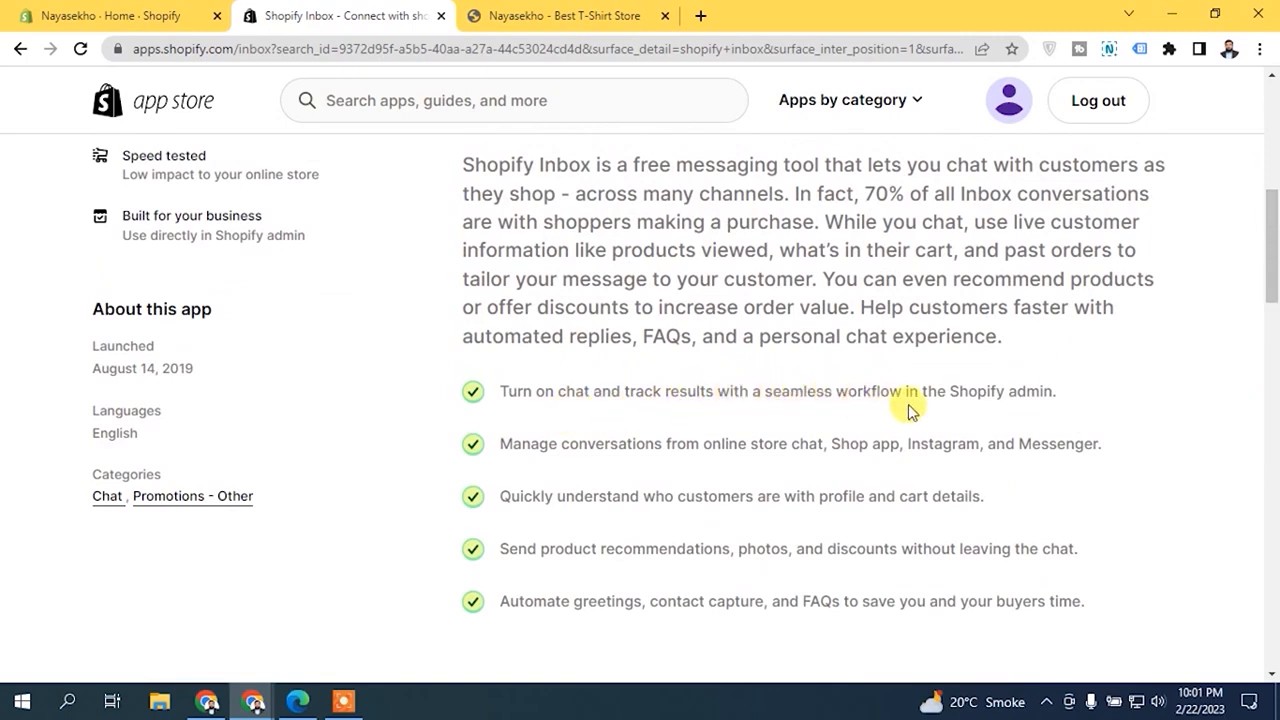
{"action": "left_click_drag", "start_coordinate": [1273, 285], "coordinate": [1275, 150]}
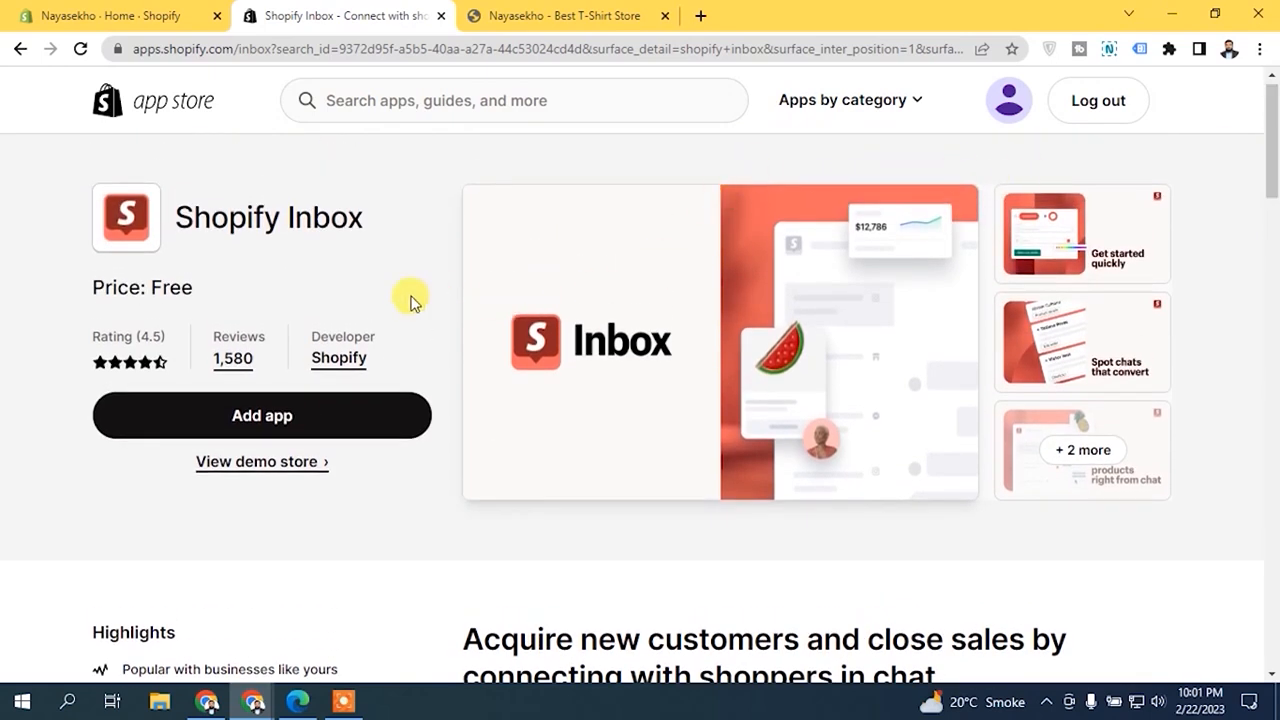
{"action": "left_click", "coordinate": [335, 416]}
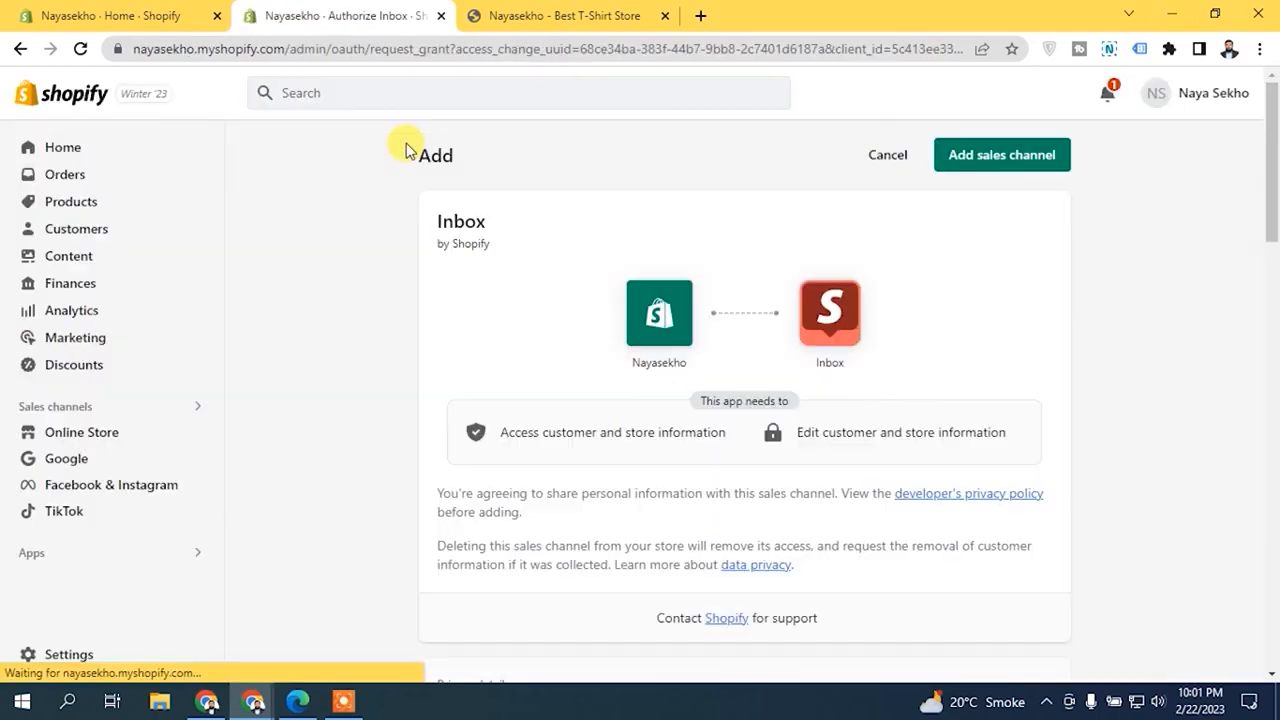
Confirm Inbox as a sales channel and look over its Overview page
{"action": "left_click", "coordinate": [1045, 160]}
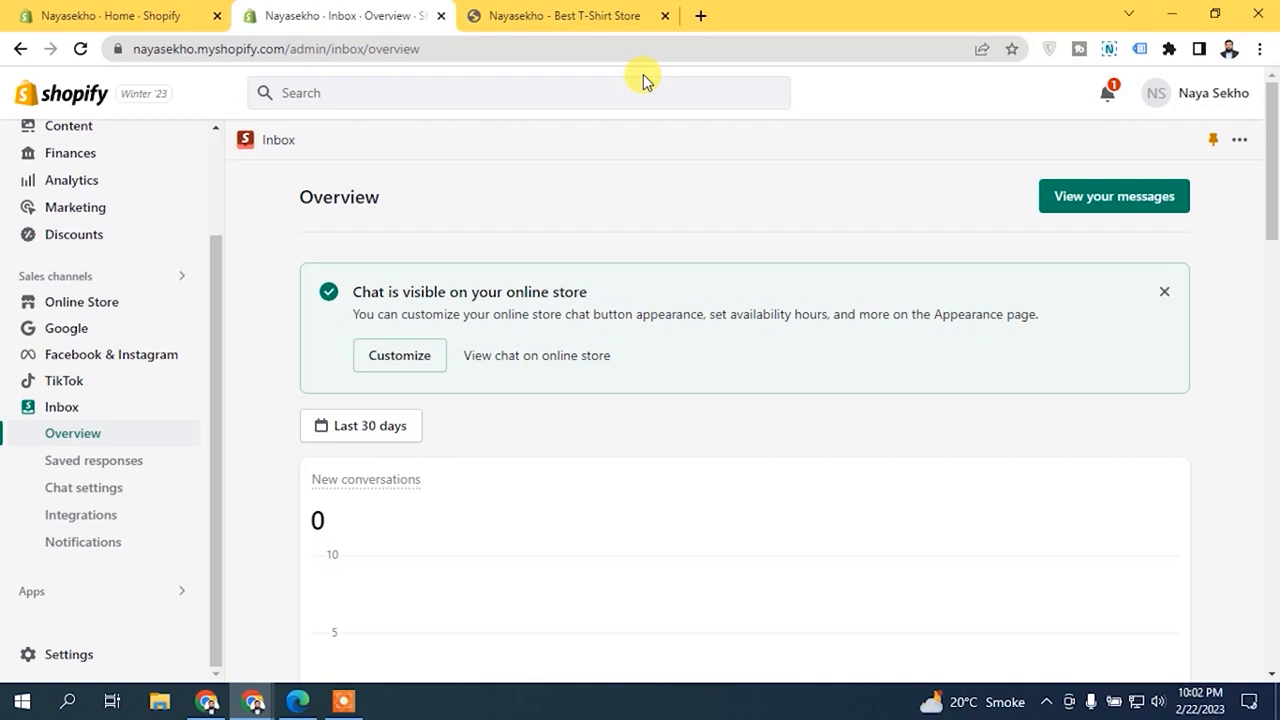
{"action": "mouse_move", "coordinate": [1272, 180]}
{"action": "left_mouse_down"}
{"action": "mouse_move", "coordinate": [1271, 349]}
{"action": "mouse_move", "coordinate": [1271, 189]}
{"action": "left_mouse_up"}
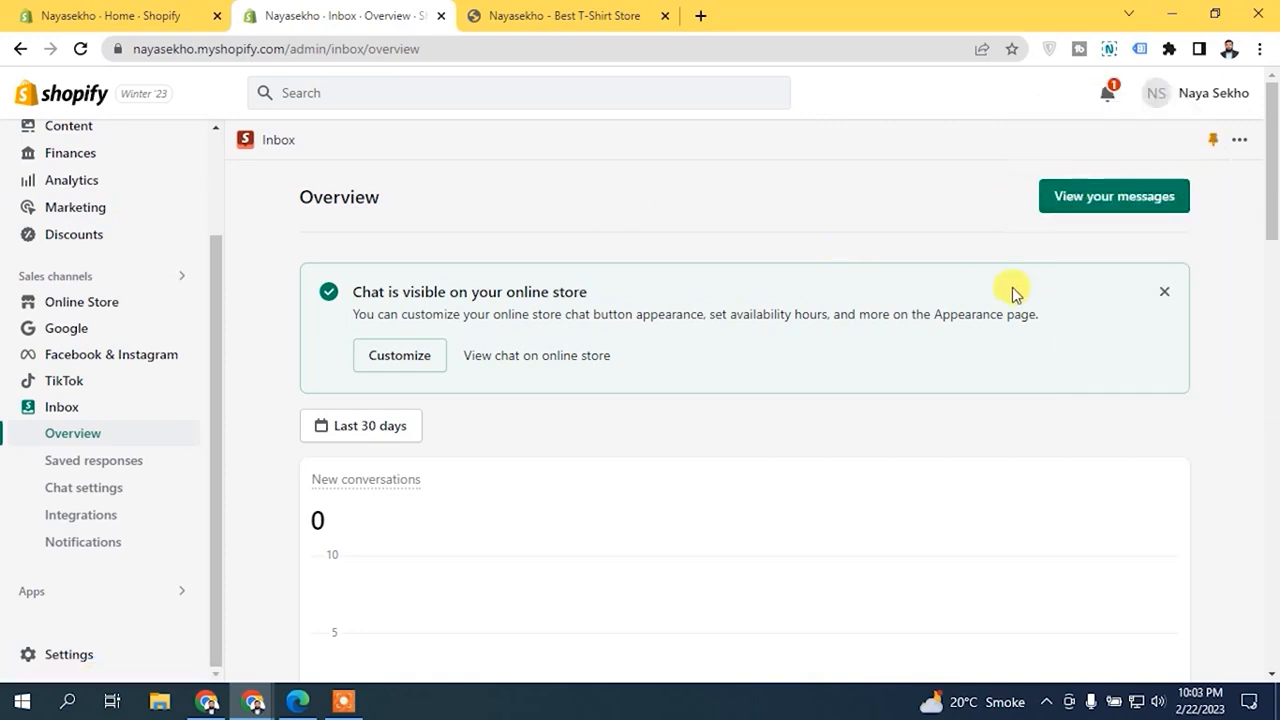
{"action": "right_click", "coordinate": [1080, 197]}
Open the messages inbox in a new tab and try the storefront's Chat with us window
{"action": "left_click", "coordinate": [1108, 207]}
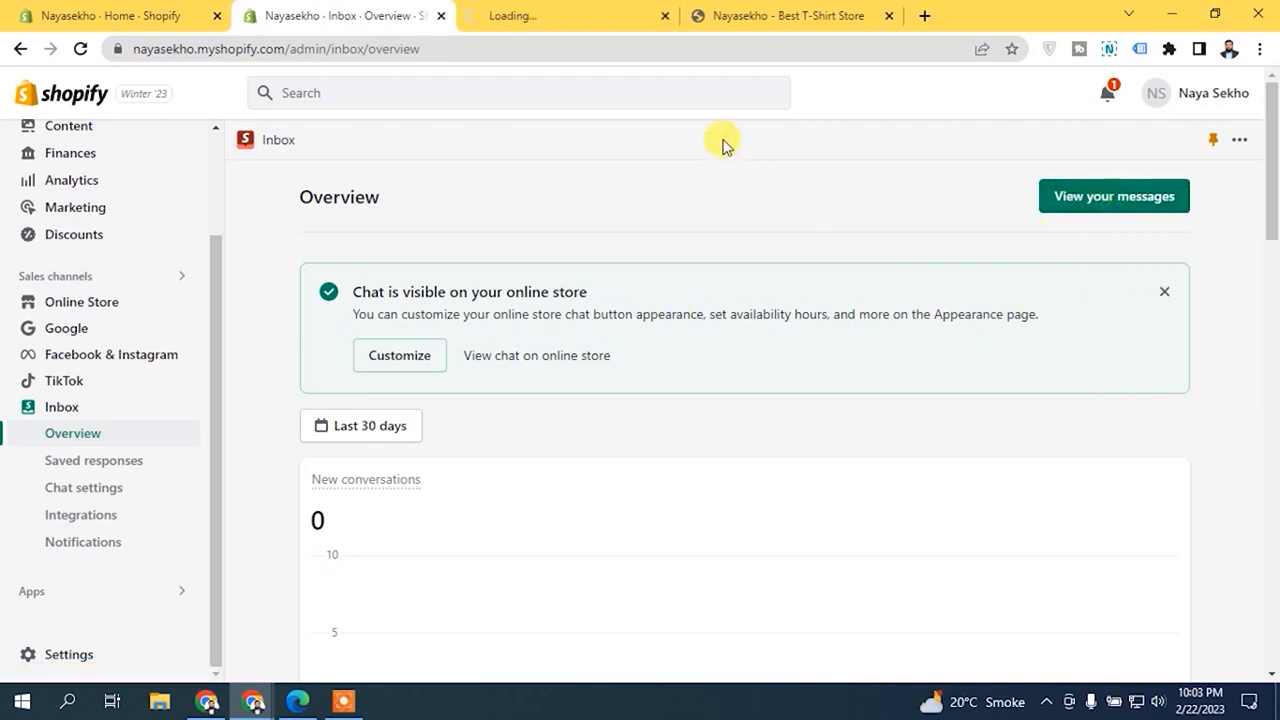
{"action": "left_click", "coordinate": [778, 15]}
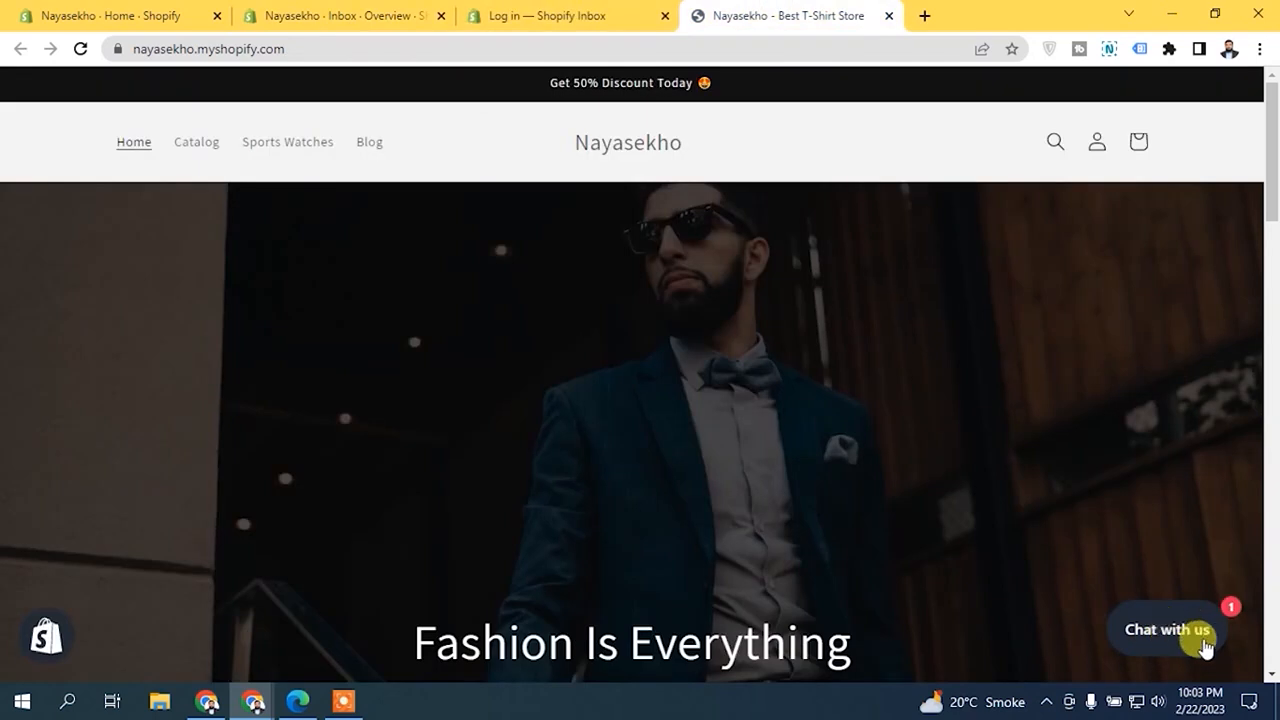
{"action": "scroll", "coordinate": [1275, 393], "scroll_direction": "down", "scroll_amount": 3}
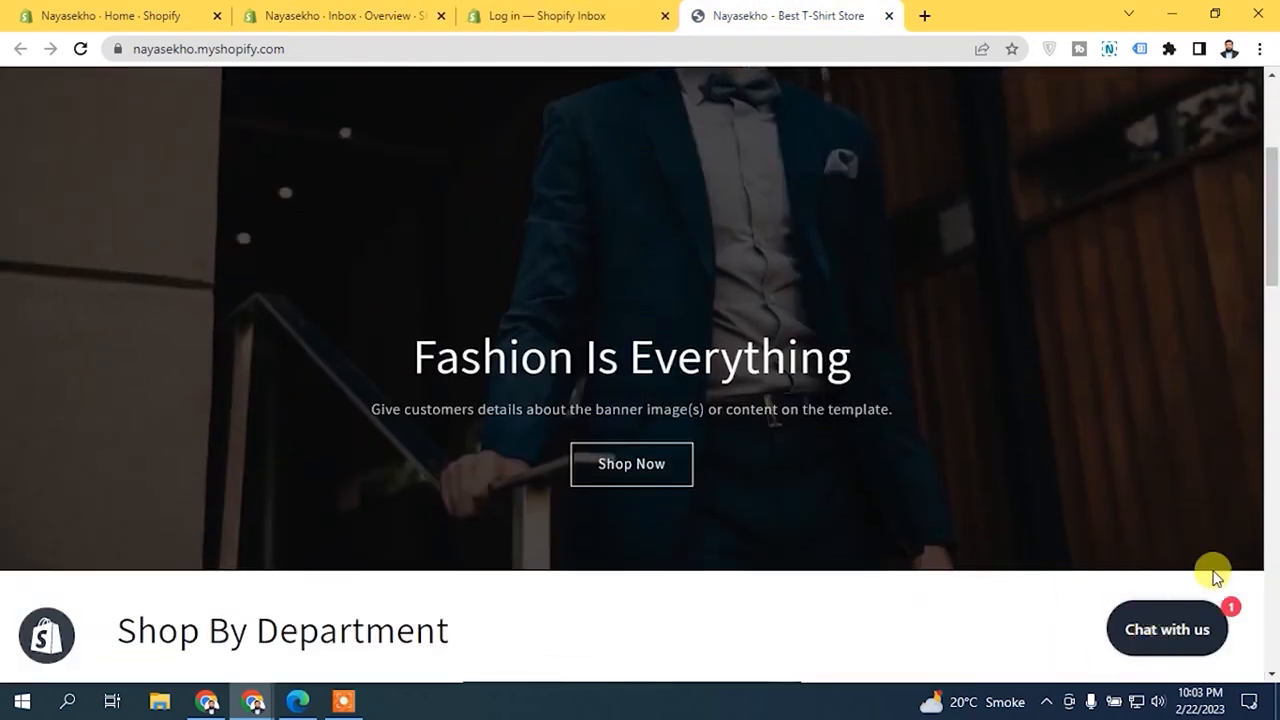
{"action": "left_click", "coordinate": [1193, 598]}
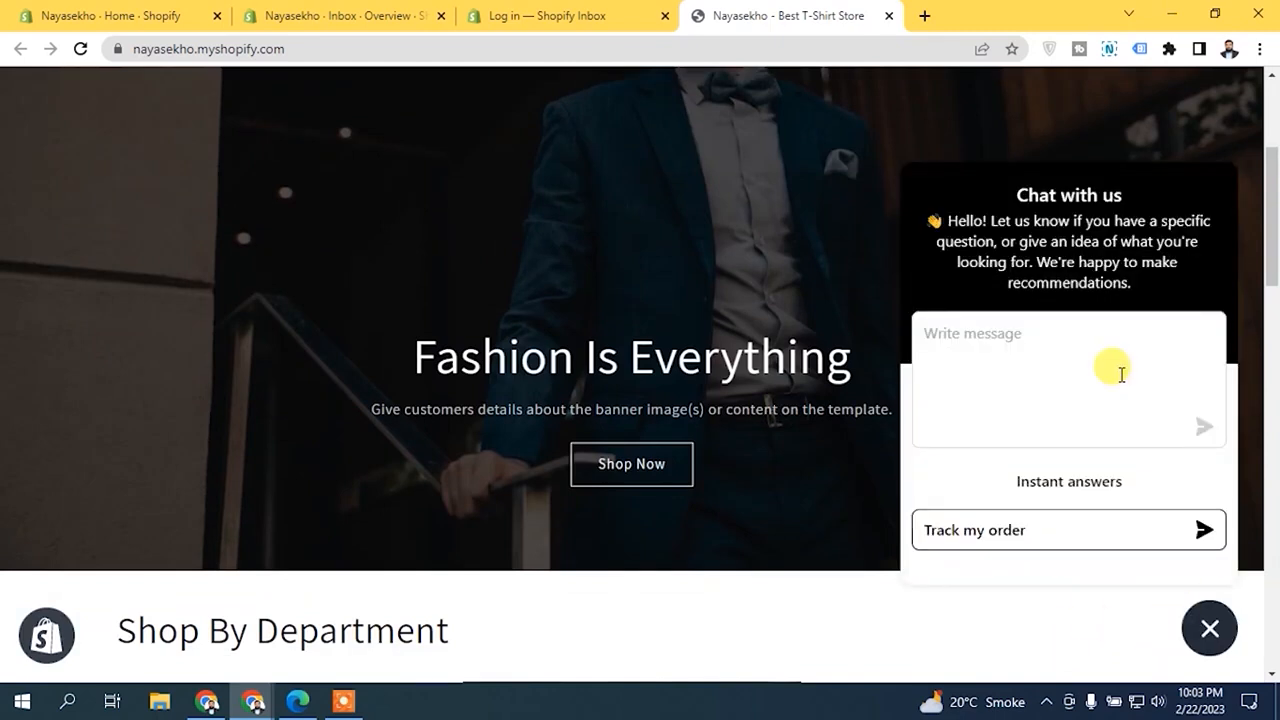
{"action": "left_click", "coordinate": [1004, 416]}
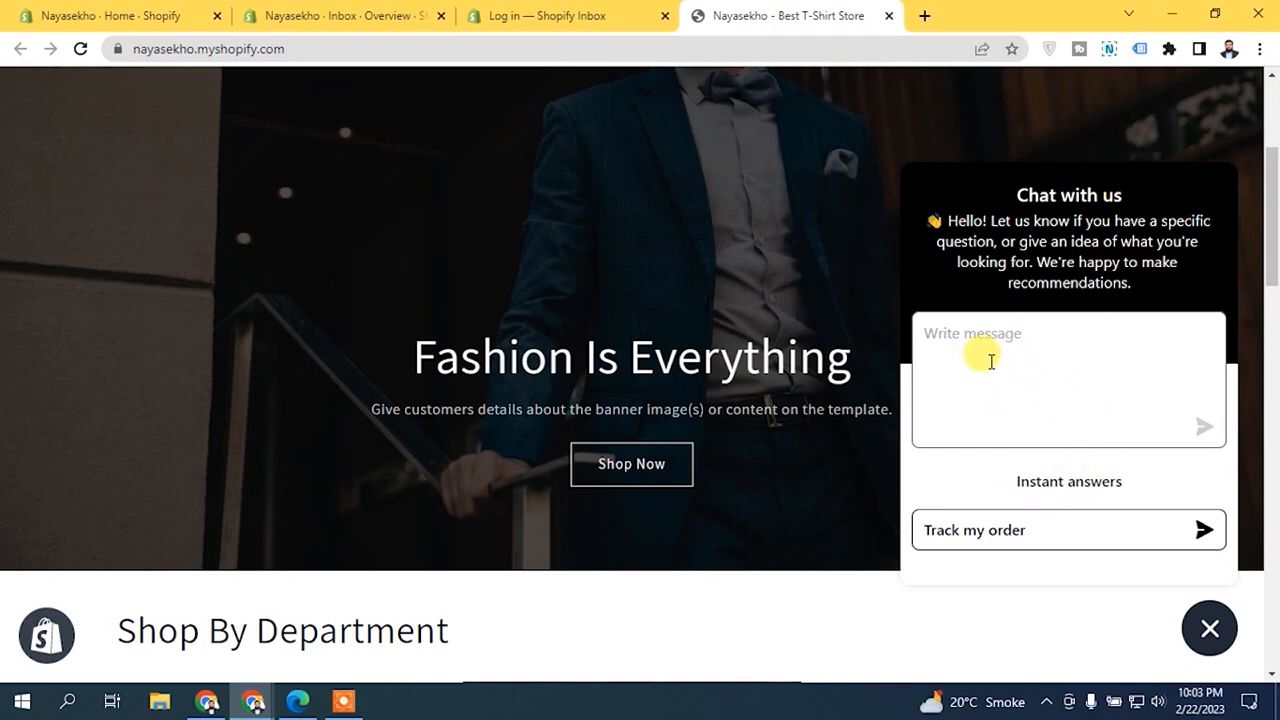
{"action": "left_click", "coordinate": [560, 15]}
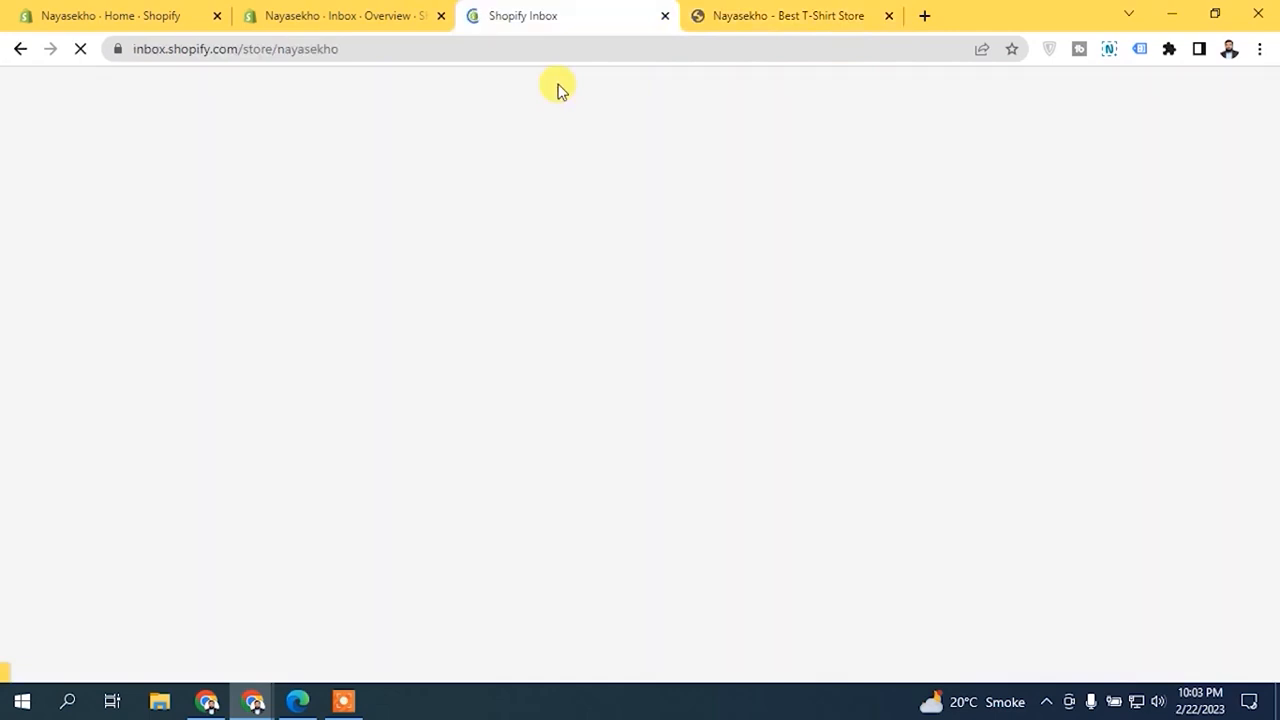
Scroll through the Inbox overview stats, then view Conversations and block notifications
{"action": "left_click", "coordinate": [366, 12]}
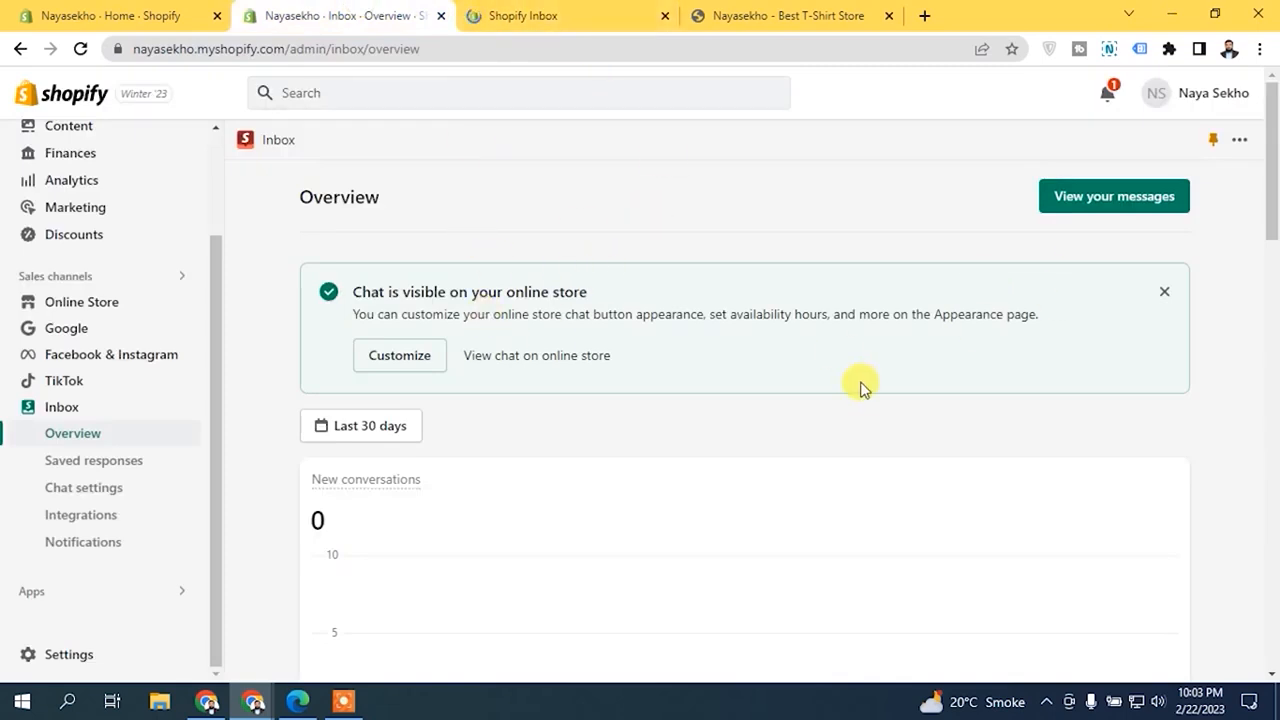
{"action": "left_click_drag", "start_coordinate": [1272, 205], "coordinate": [1260, 249]}
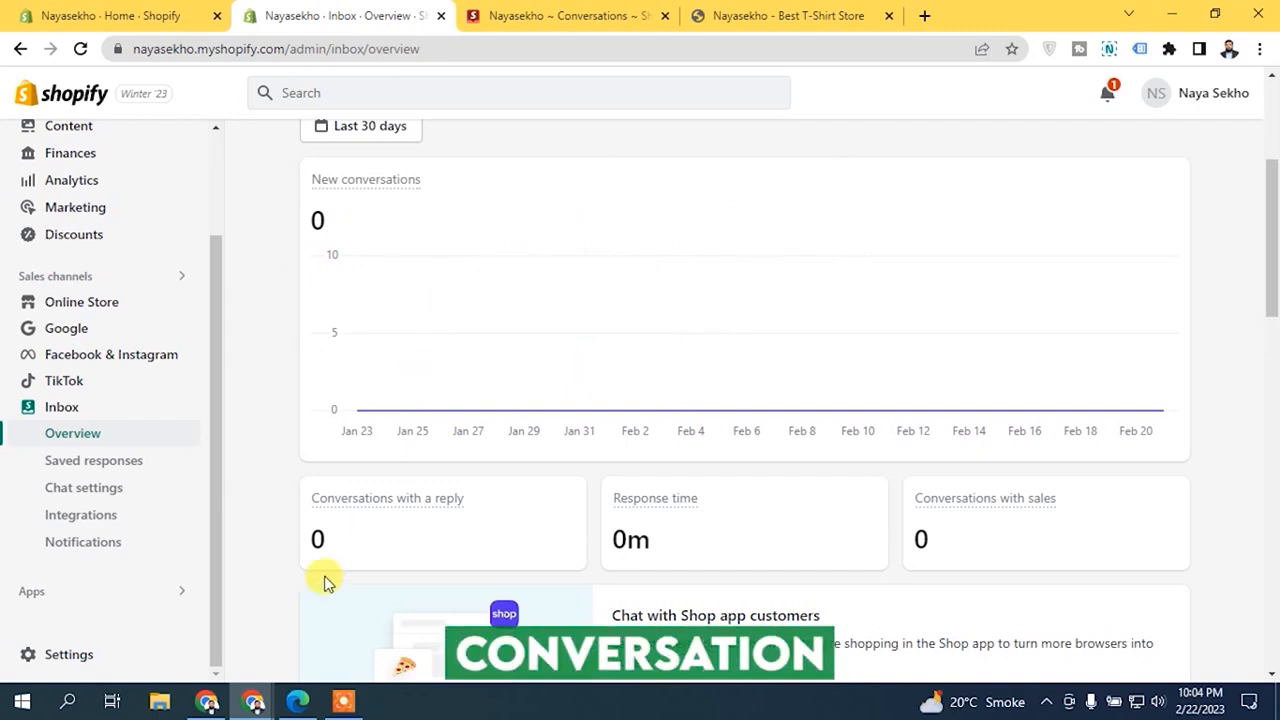
{"action": "left_click_drag", "start_coordinate": [1274, 264], "coordinate": [1275, 345]}
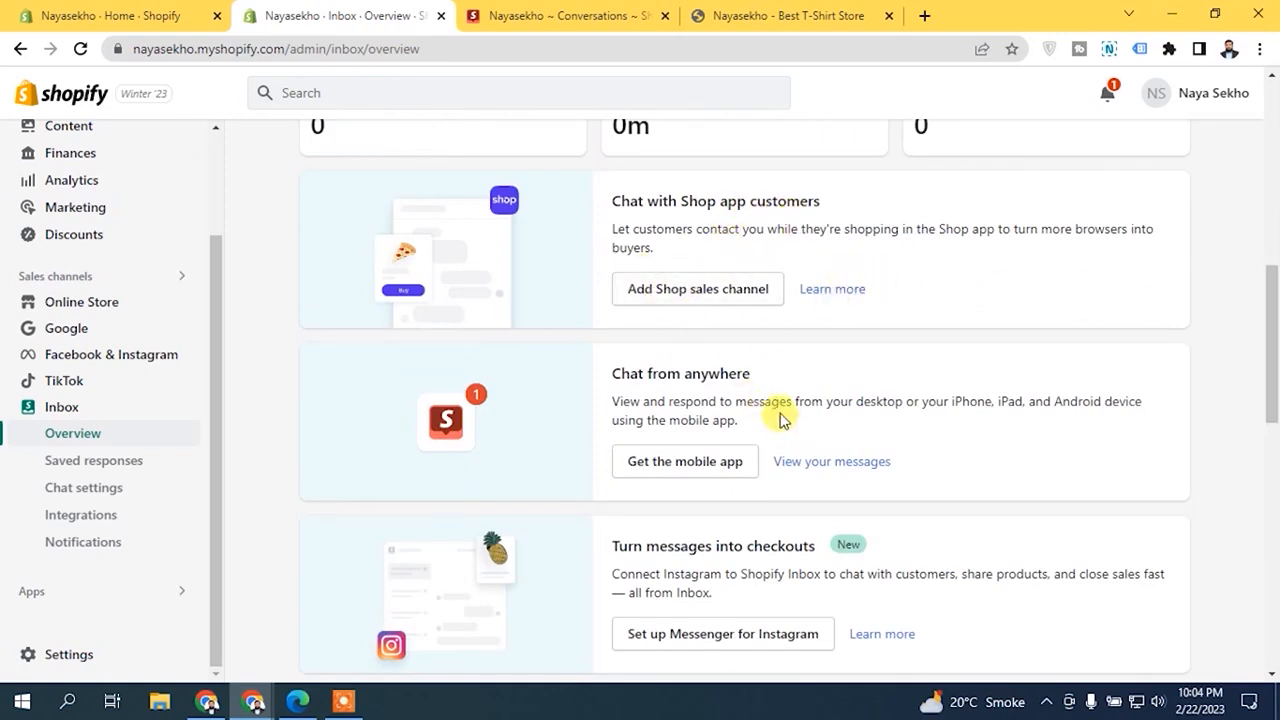
{"action": "left_click_drag", "start_coordinate": [1274, 325], "coordinate": [1275, 355]}
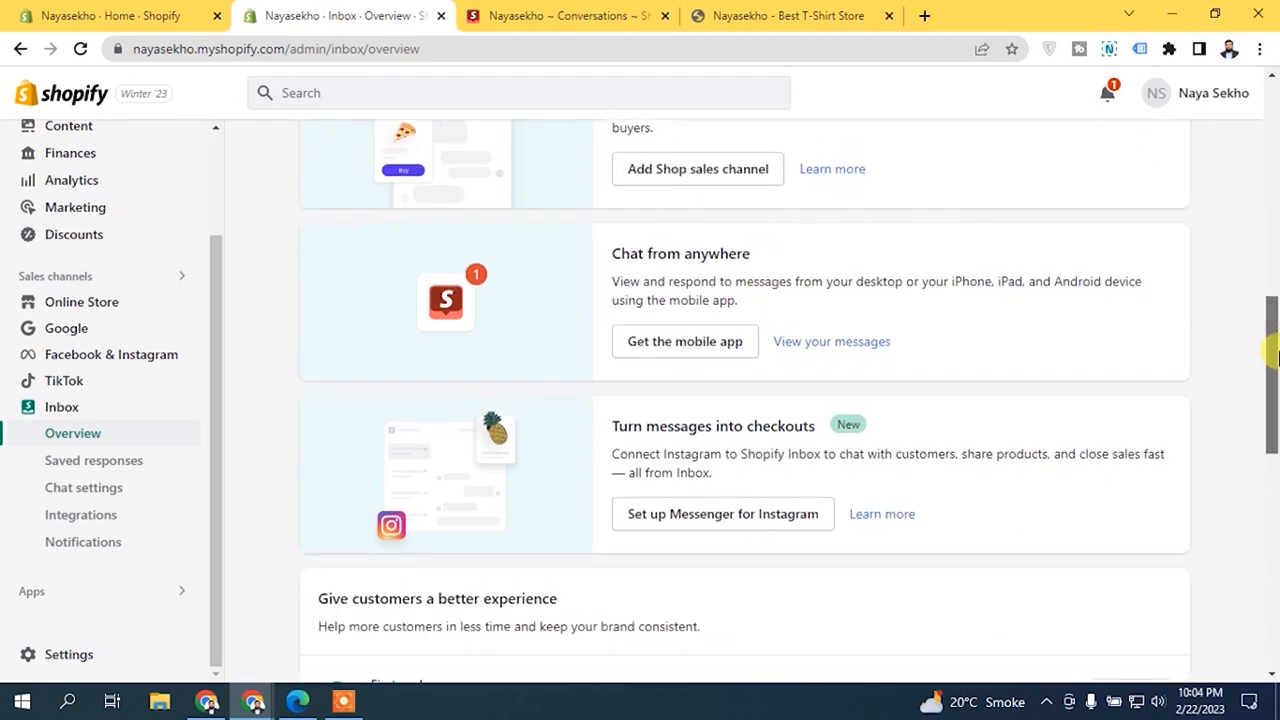
{"action": "left_click_drag", "start_coordinate": [1274, 355], "coordinate": [1271, 114]}
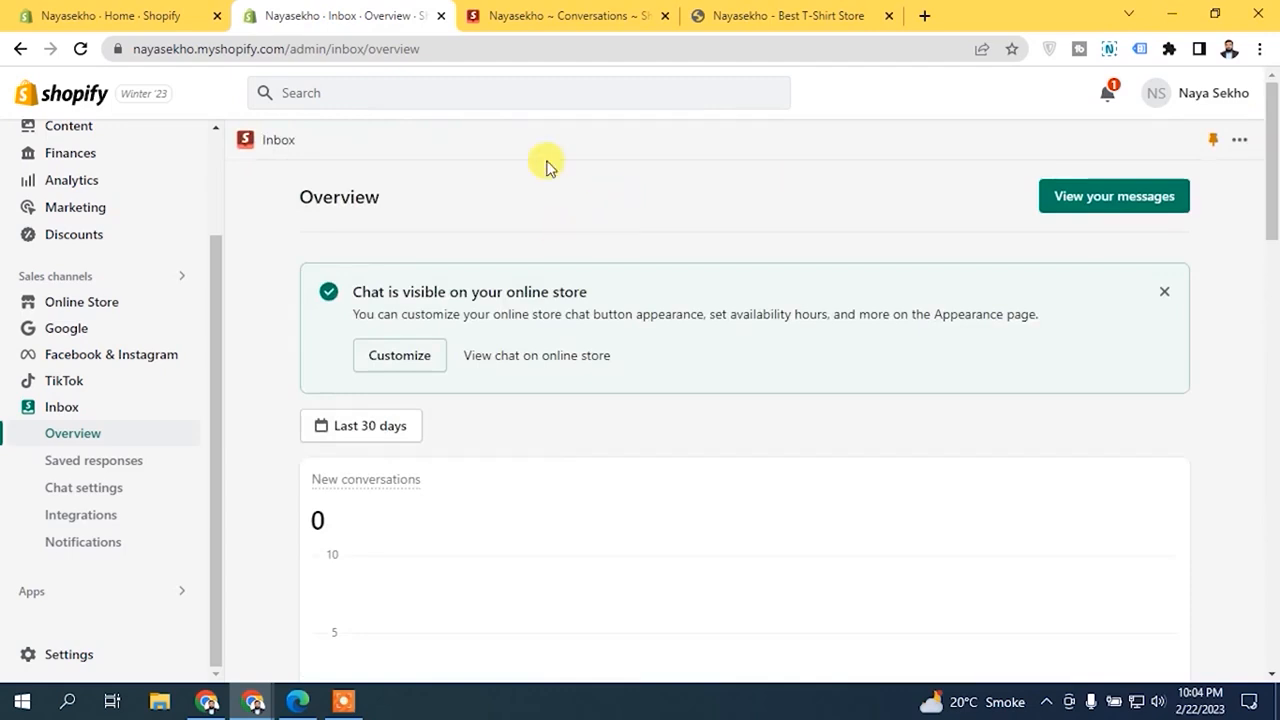
{"action": "left_click", "coordinate": [520, 12]}
{"action": "left_click", "coordinate": [358, 157]}
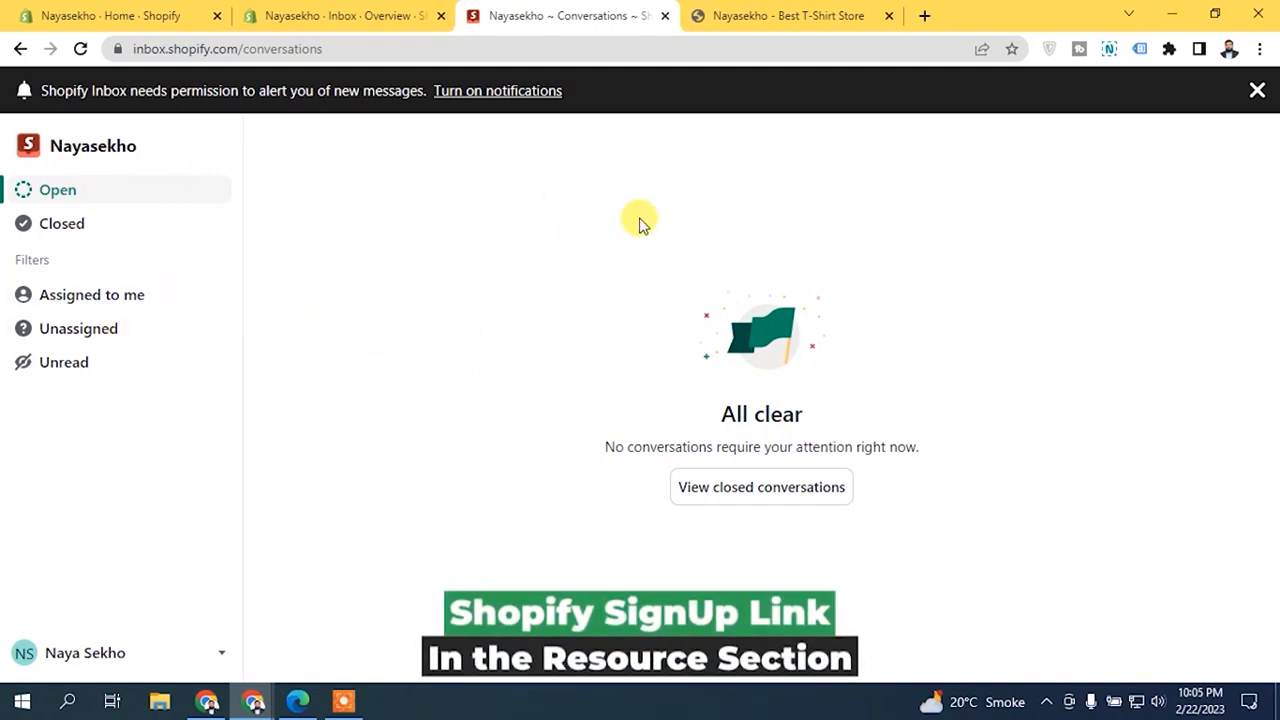
Type and send a test chat message 'gjh' in the storefront chat
{"action": "left_click", "coordinate": [705, 14]}
{"action": "left_click", "coordinate": [957, 325]}
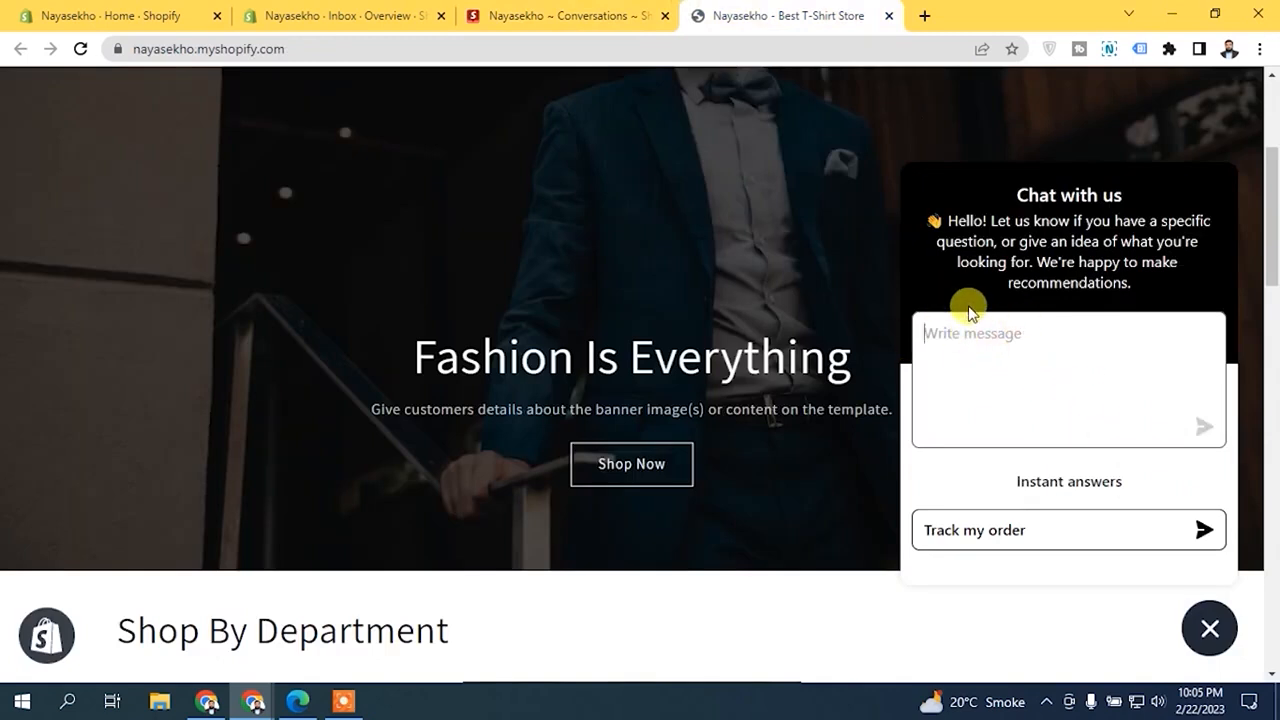
{"action": "type", "text": "gjhjkl"}
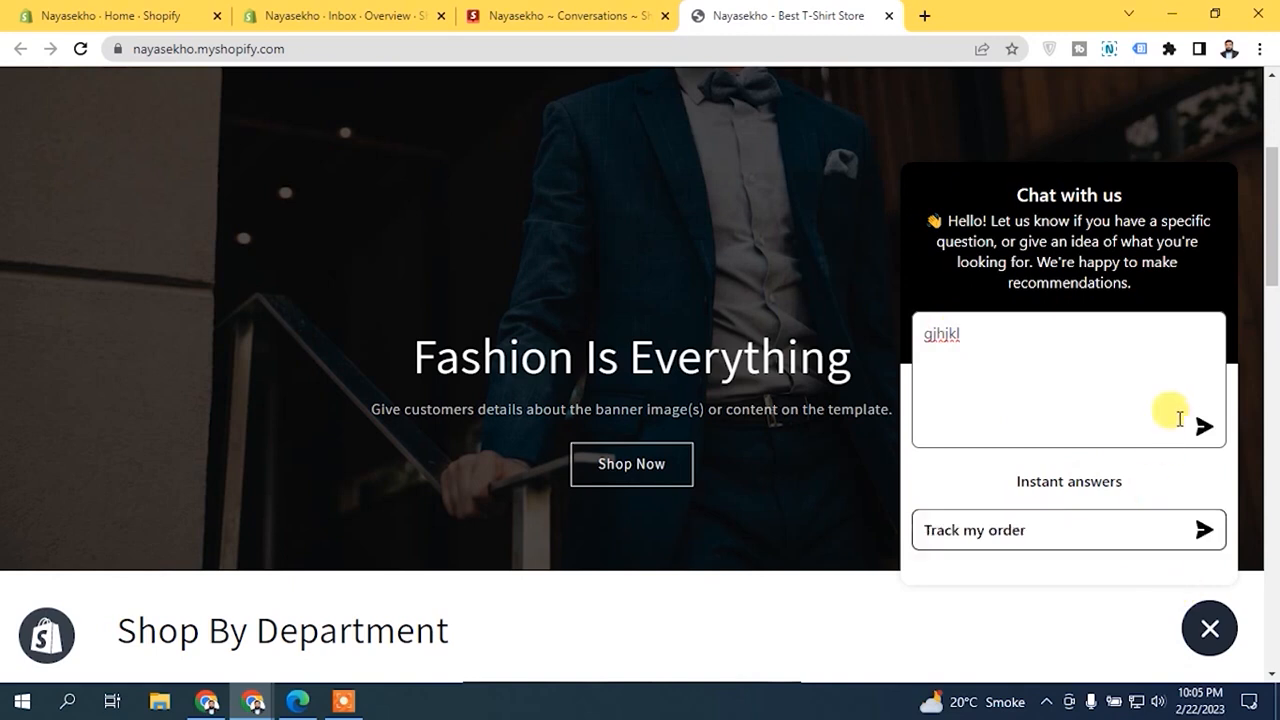
{"action": "left_click", "coordinate": [1205, 428]}
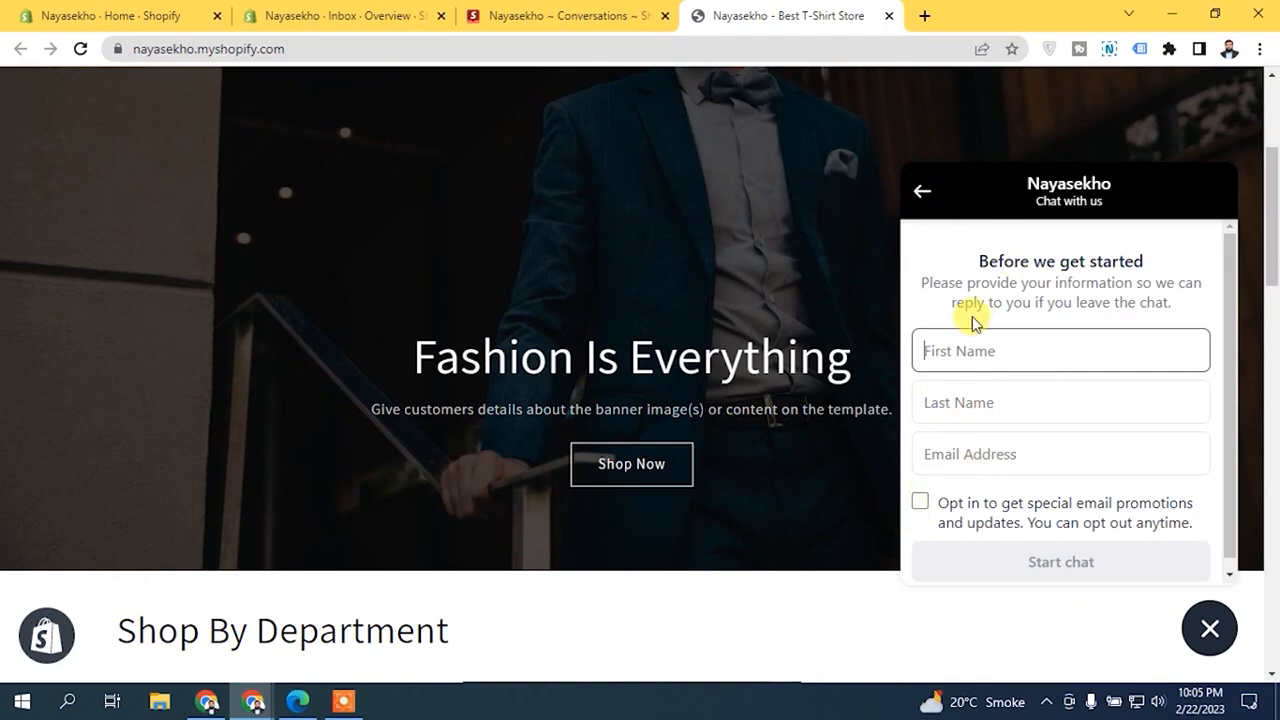
Autofill the customer's name and e-mail, opt in to promotions, and start the chat
{"action": "left_click", "coordinate": [957, 349]}
{"action": "left_click", "coordinate": [1017, 392]}
{"action": "left_click", "coordinate": [920, 501]}
{"action": "left_click", "coordinate": [1000, 562]}
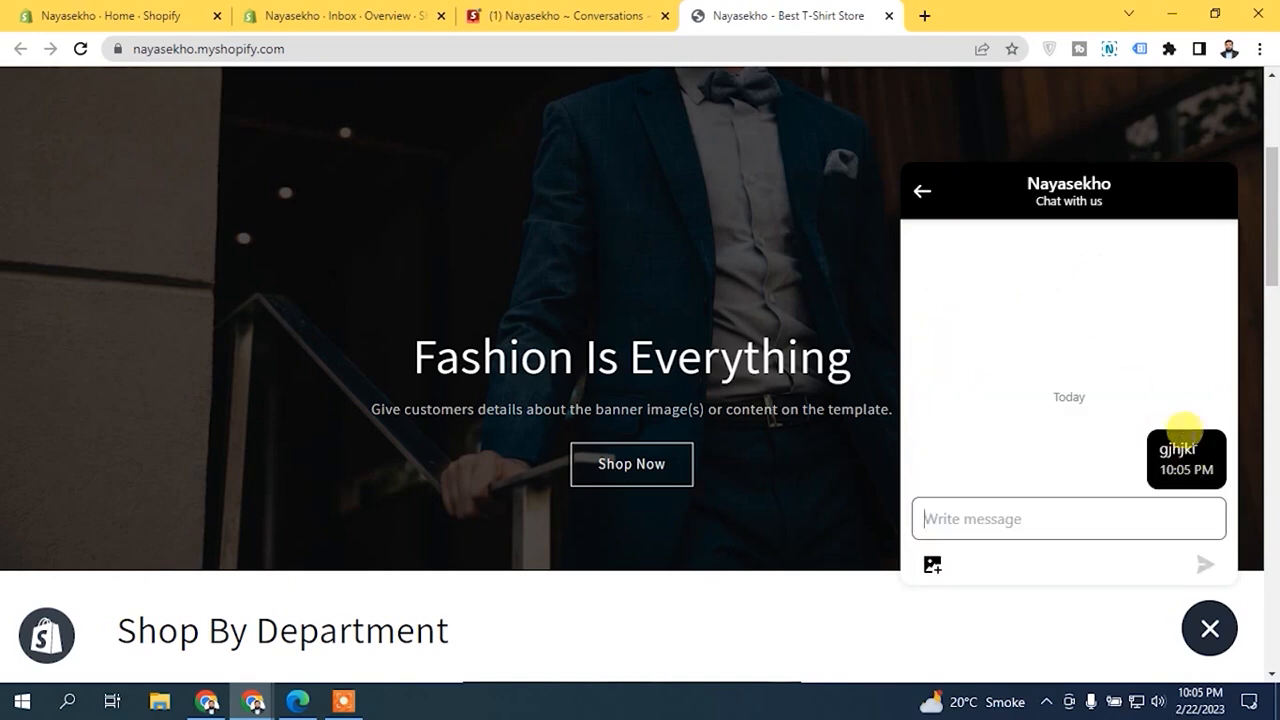
{"action": "left_click", "coordinate": [662, 8]}
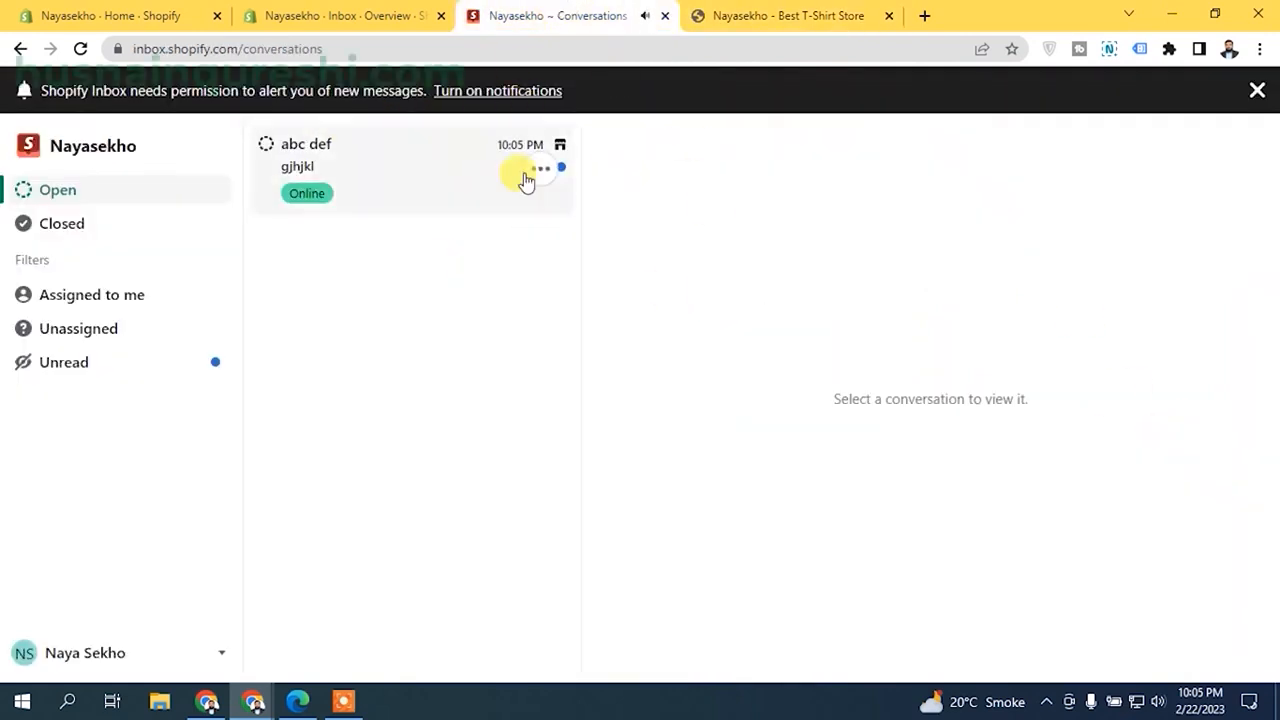
Open the new test conversation and its reply box, then return to the Inbox overview
{"action": "left_click", "coordinate": [405, 172]}
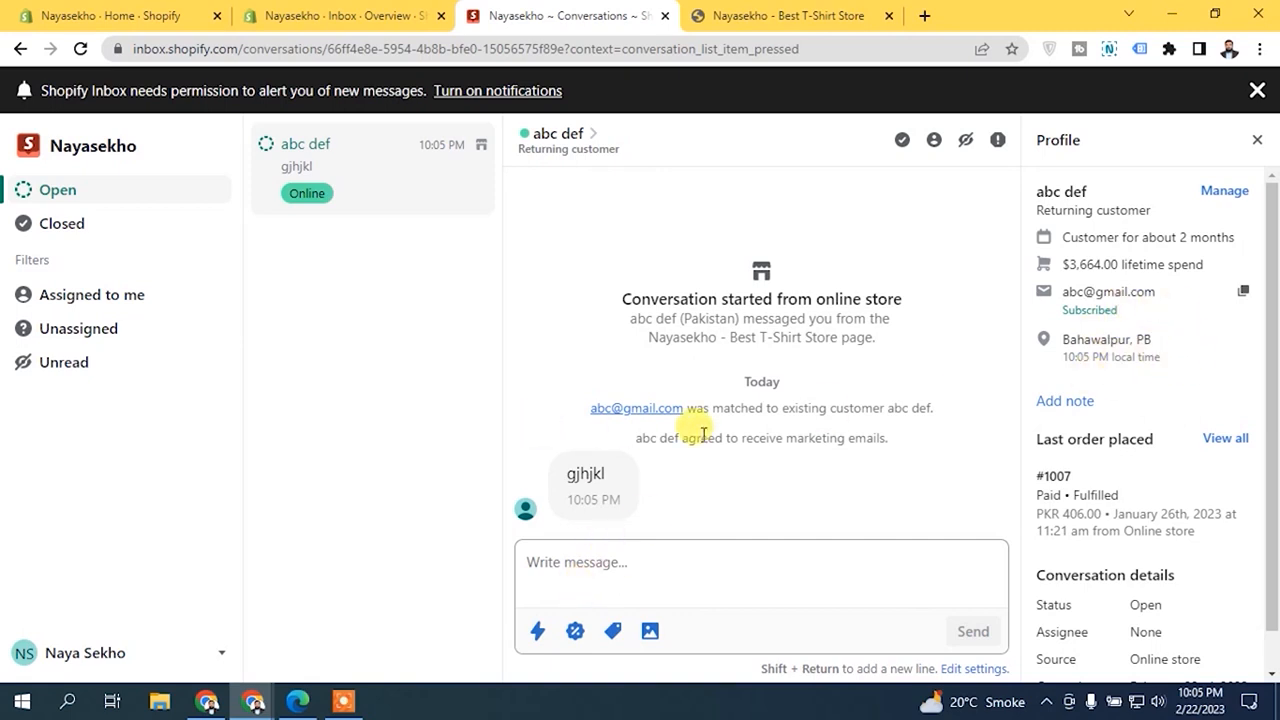
{"action": "left_click", "coordinate": [602, 557]}
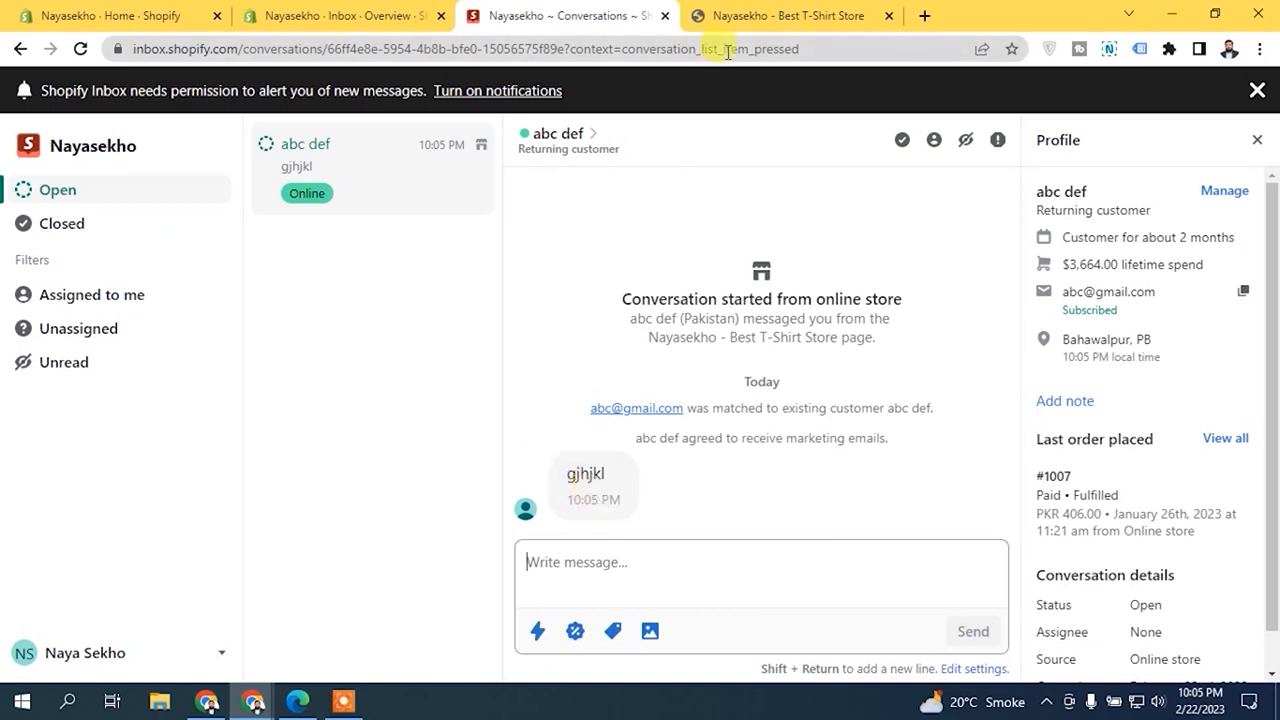
{"action": "left_click", "coordinate": [350, 14]}
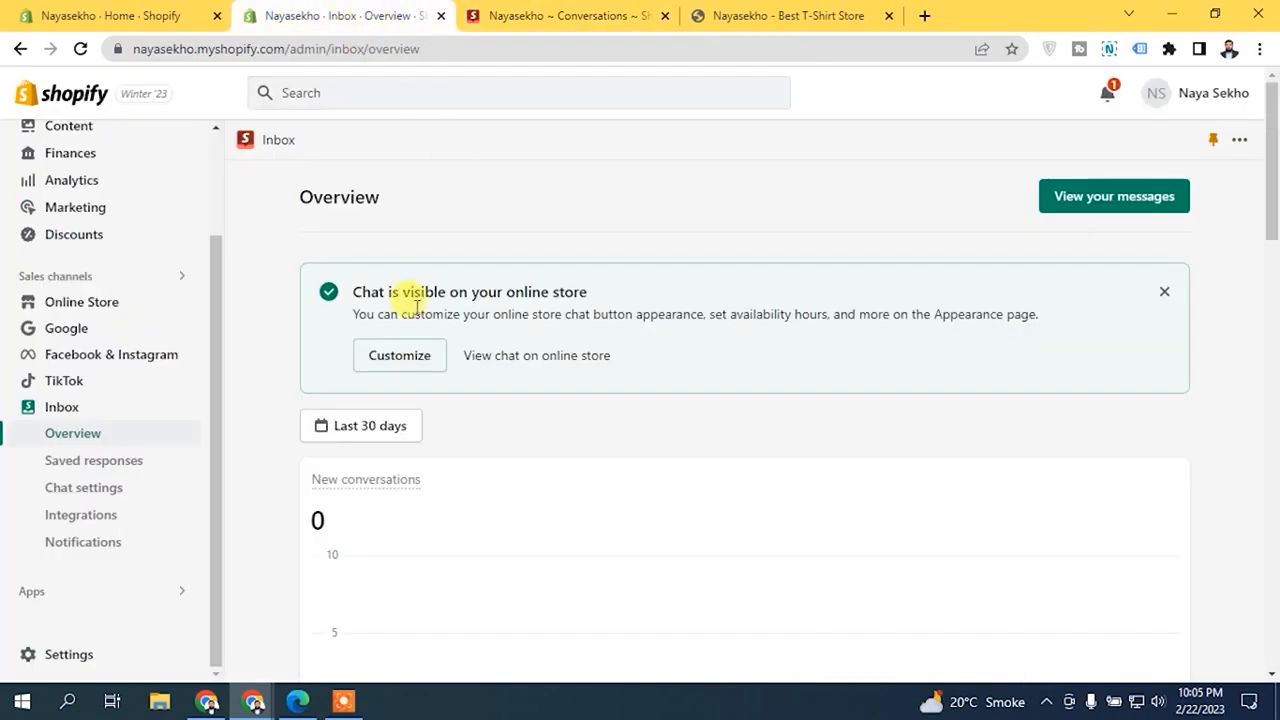
Open the online store chat Customize settings, toggling visibility off and back to Visible
{"action": "left_click", "coordinate": [410, 364]}
{"action": "left_click", "coordinate": [785, 14]}
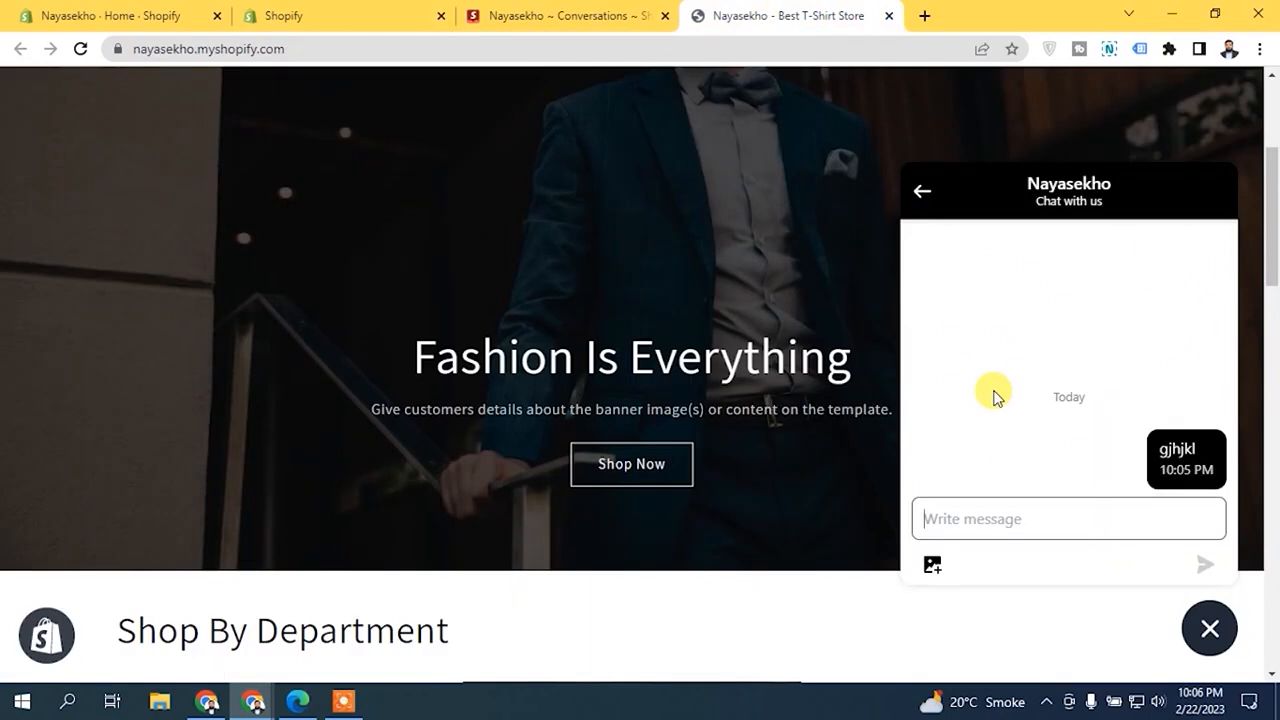
{"action": "left_click", "coordinate": [418, 18]}
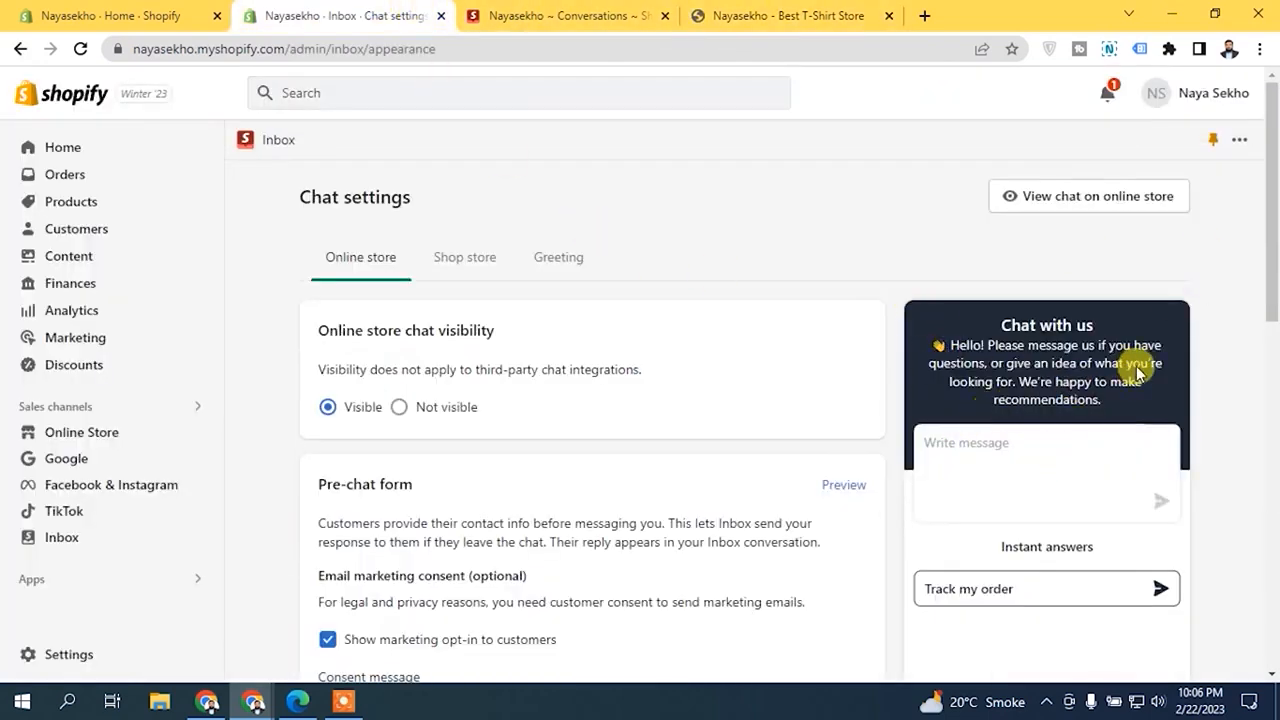
{"action": "left_click_drag", "start_coordinate": [1271, 249], "coordinate": [1268, 293]}
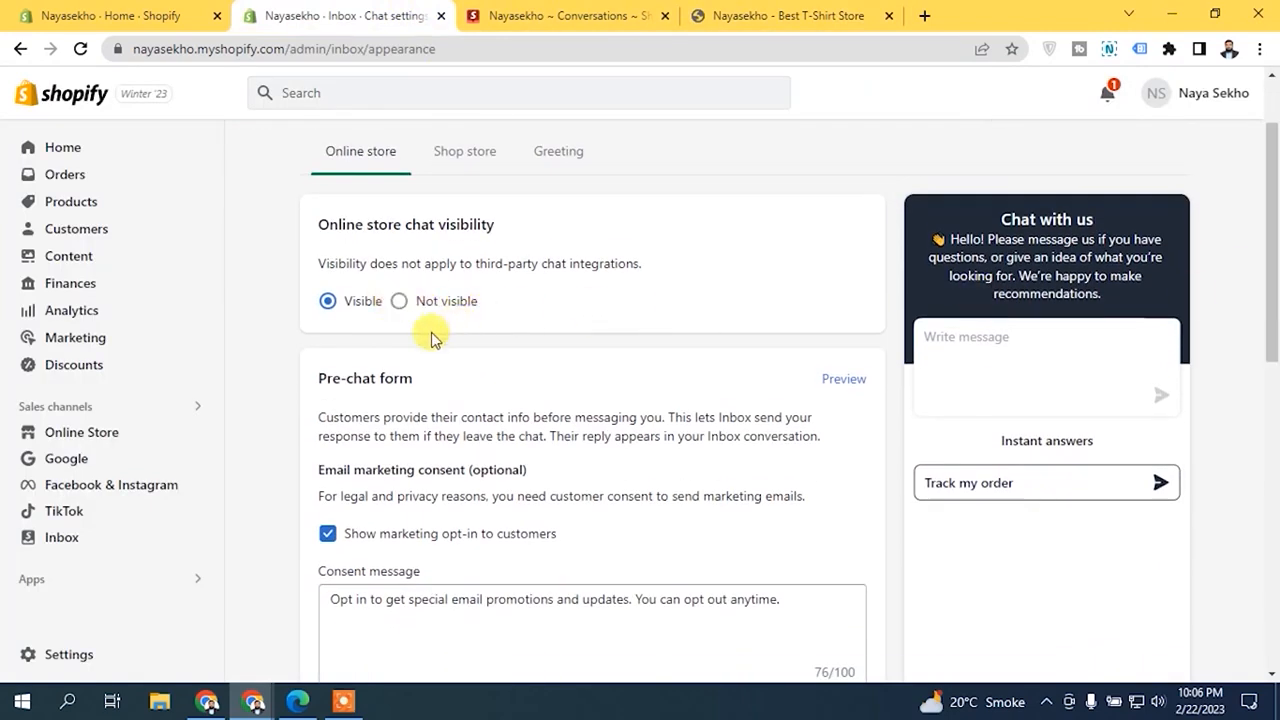
{"action": "left_click", "coordinate": [399, 304]}
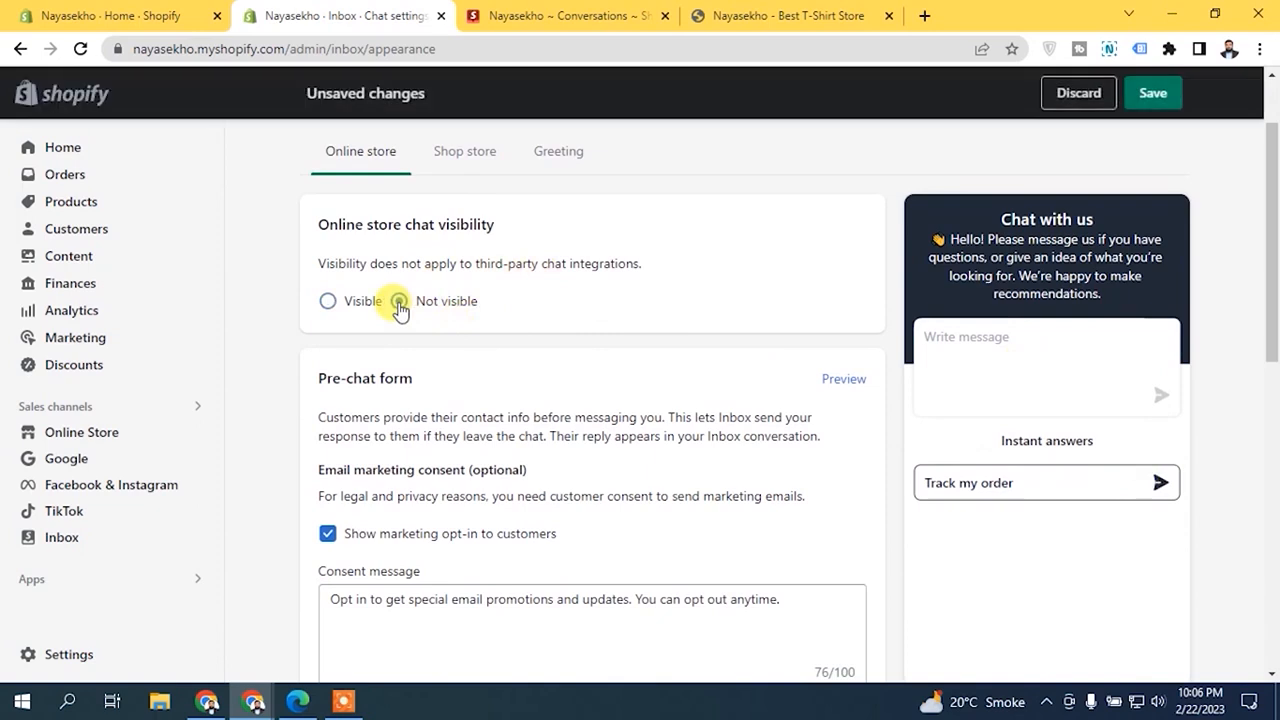
{"action": "left_click", "coordinate": [326, 302]}
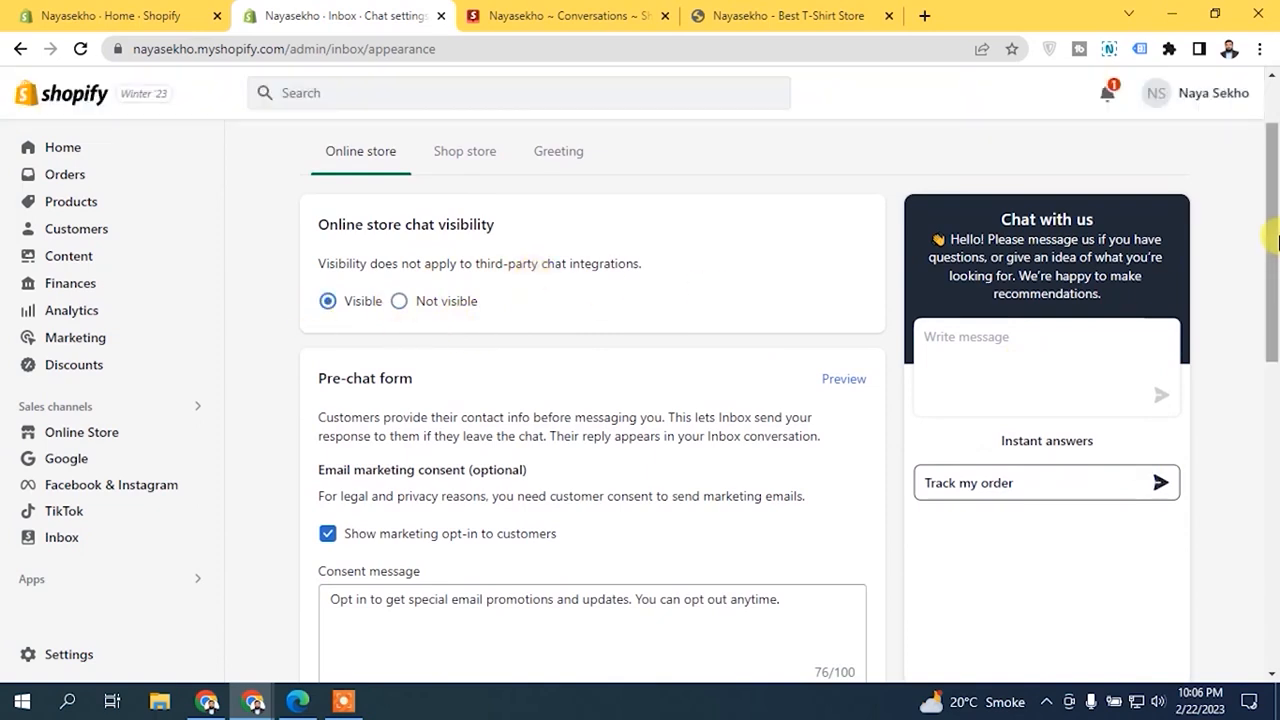
{"action": "scroll", "coordinate": [1276, 250], "scroll_direction": "down", "scroll_amount": 2}
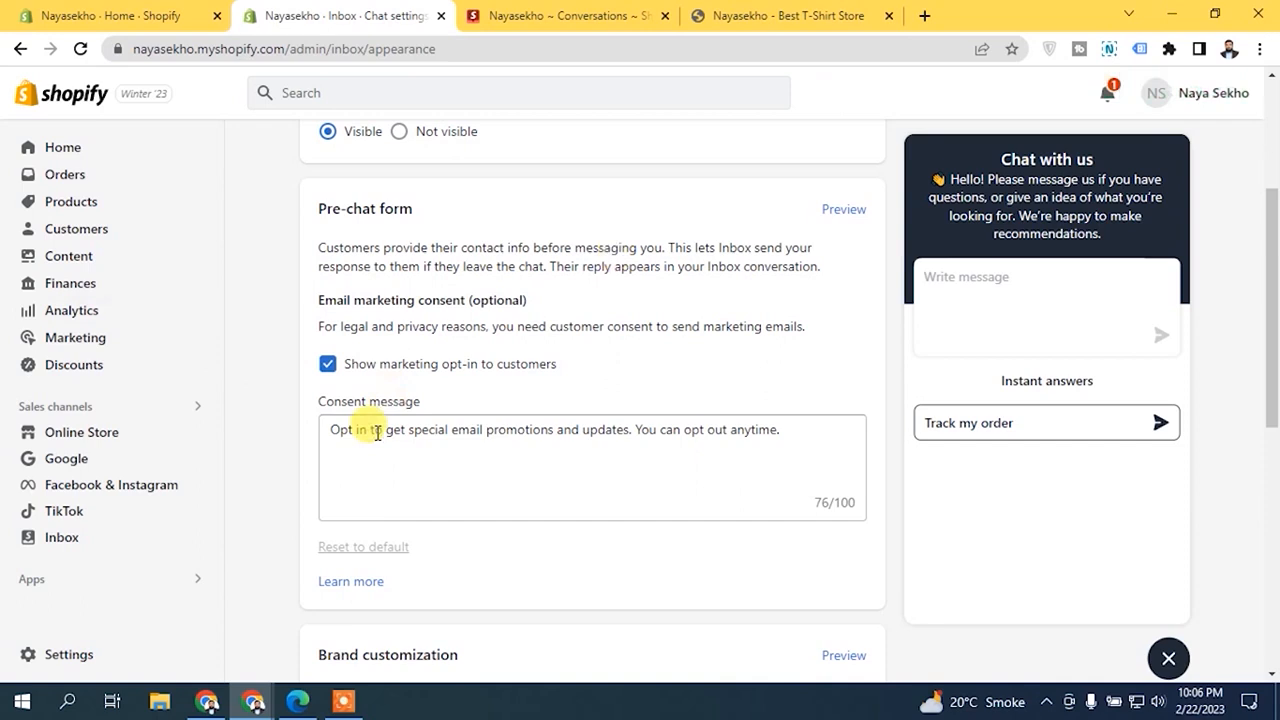
Close the storefront's open test chat panel back to the Chat with us launcher
{"action": "left_click_drag", "start_coordinate": [1270, 252], "coordinate": [1268, 308]}
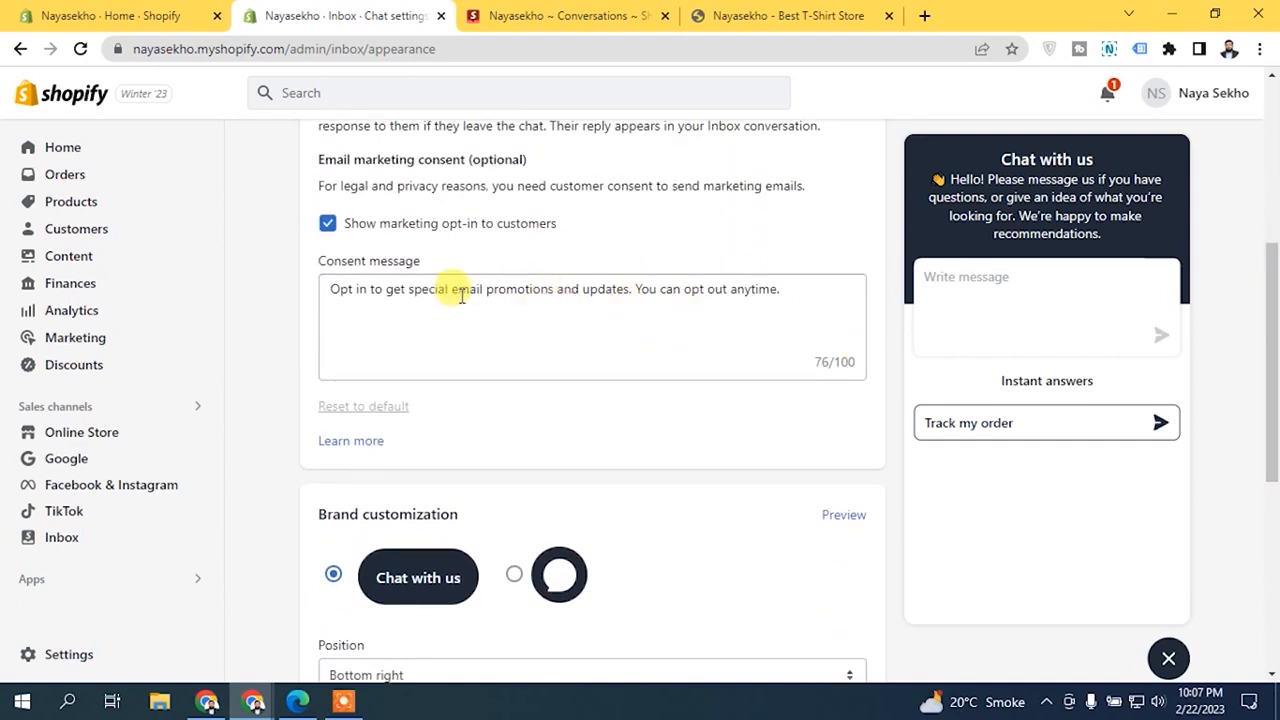
{"action": "left_click_drag", "start_coordinate": [1270, 395], "coordinate": [1273, 468]}
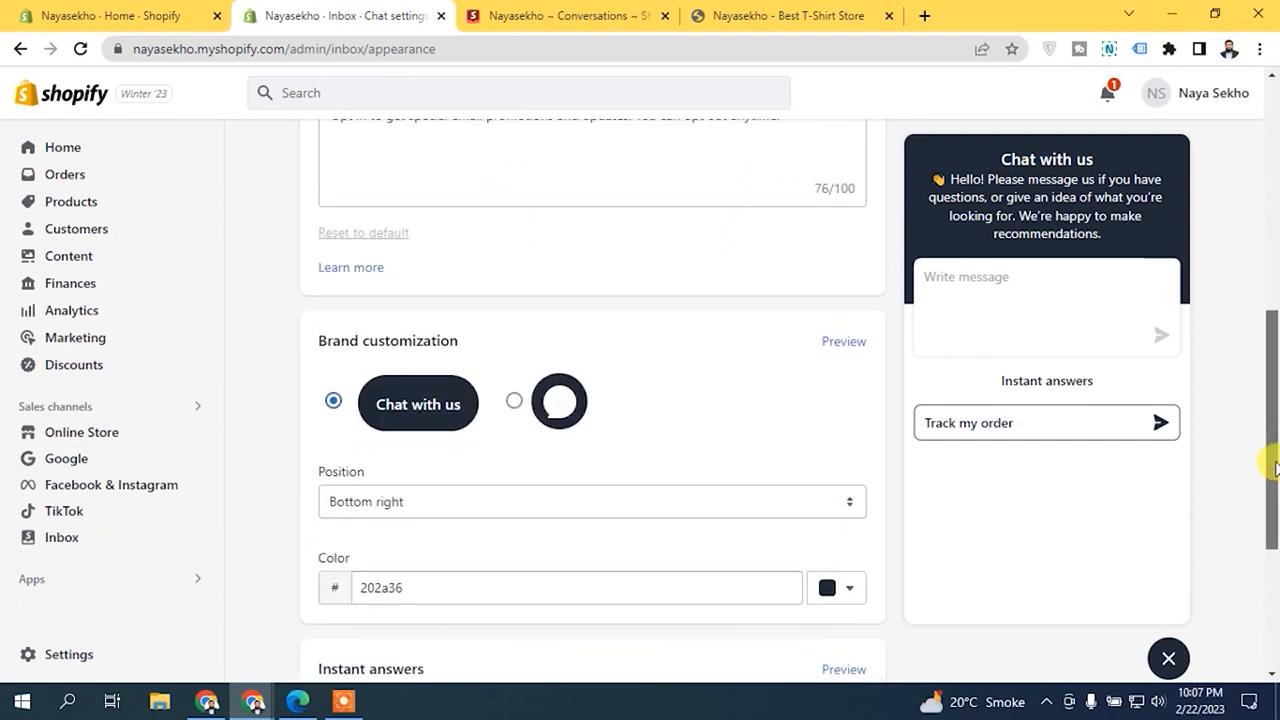
{"action": "left_click", "coordinate": [700, 15]}
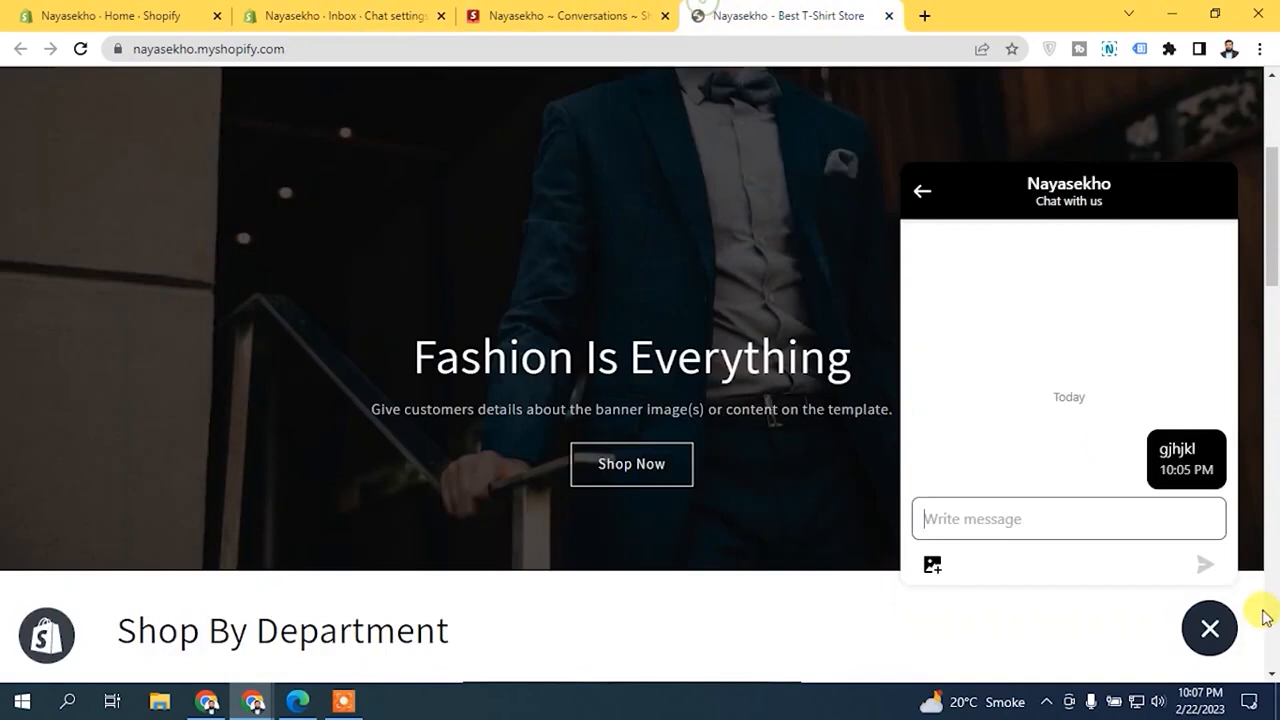
{"action": "left_click", "coordinate": [1210, 627]}
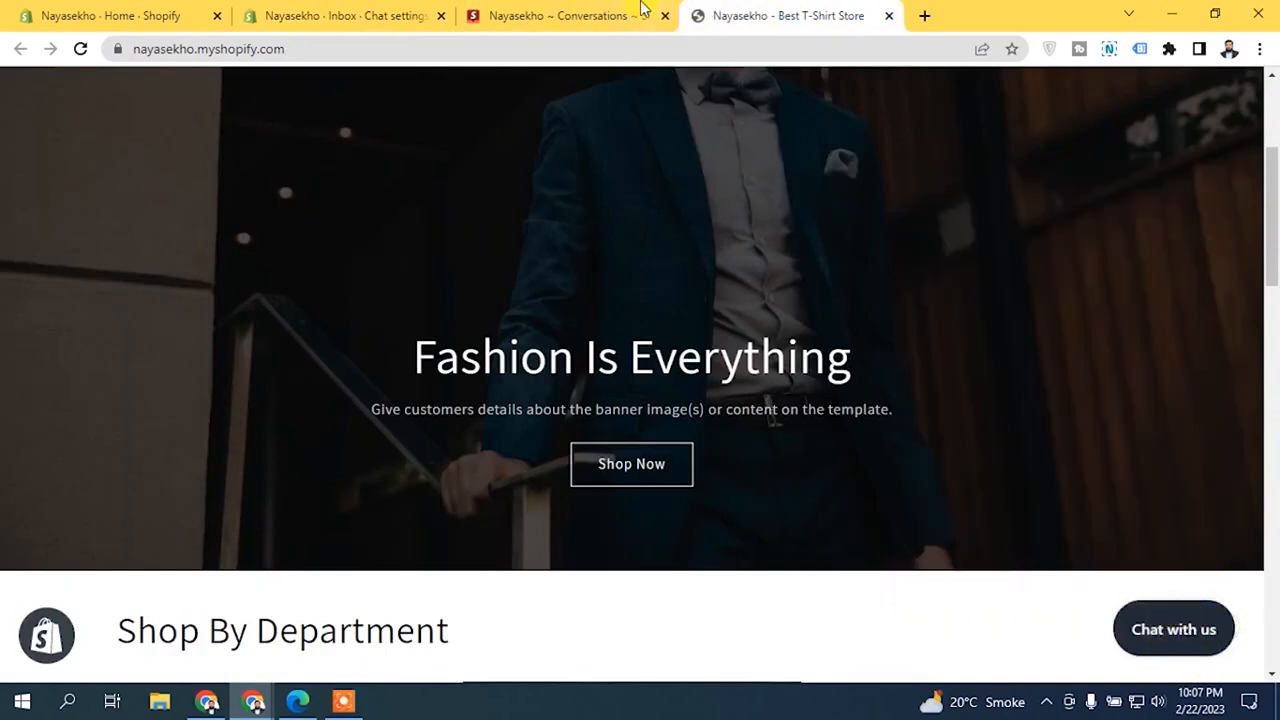
{"action": "left_click", "coordinate": [340, 15]}
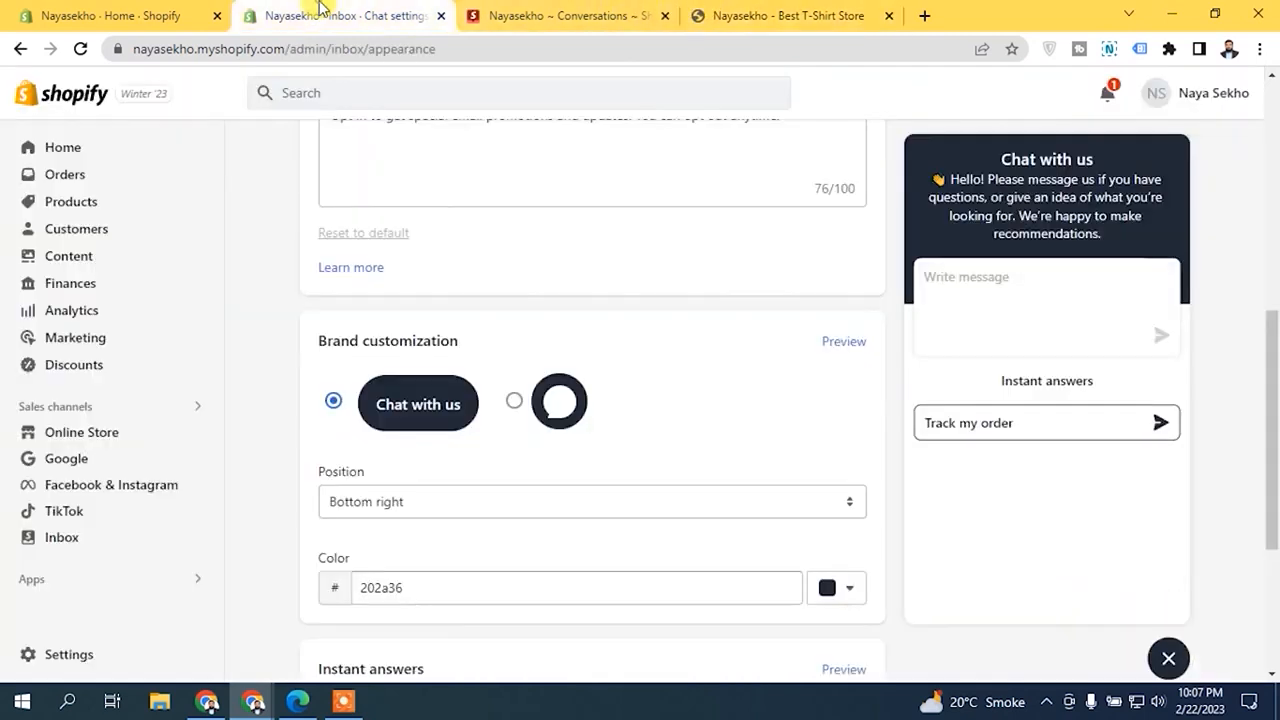
Switch the chat launcher to the round icon-only button at Bottom right and open its colour picker
{"action": "left_click", "coordinate": [515, 402]}
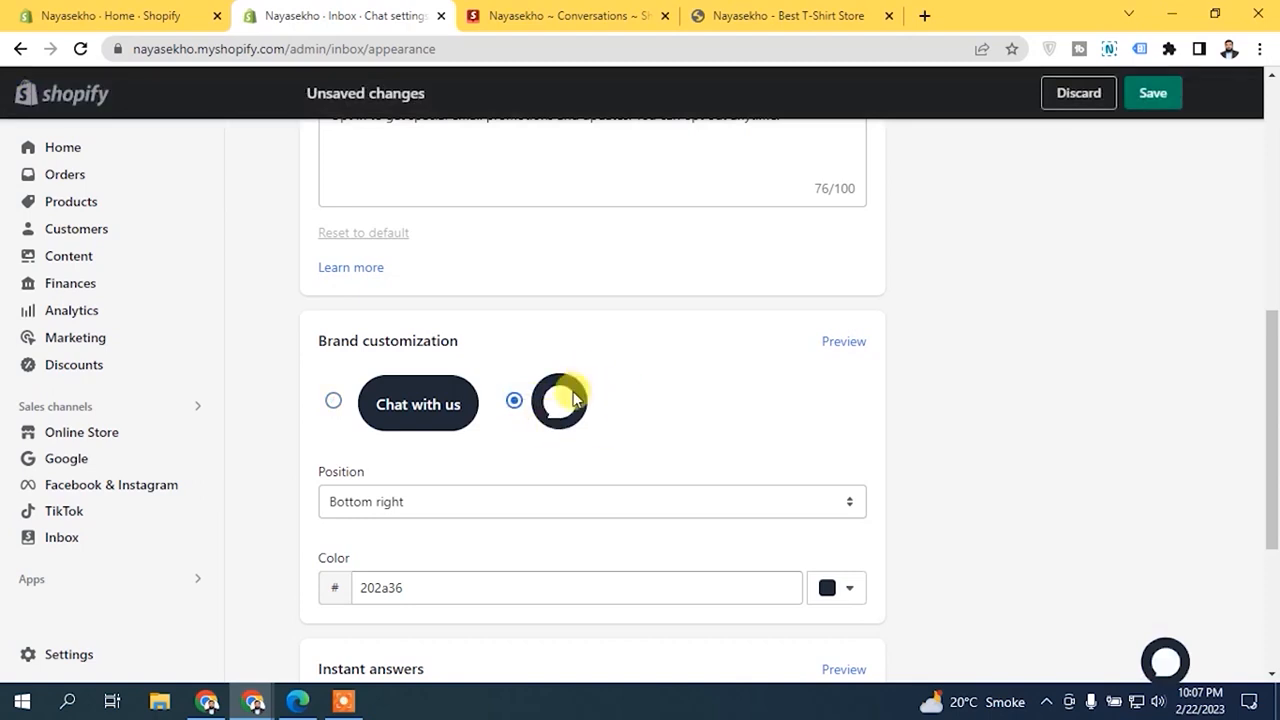
{"action": "scroll", "coordinate": [993, 445], "scroll_direction": "down", "scroll_amount": 1}
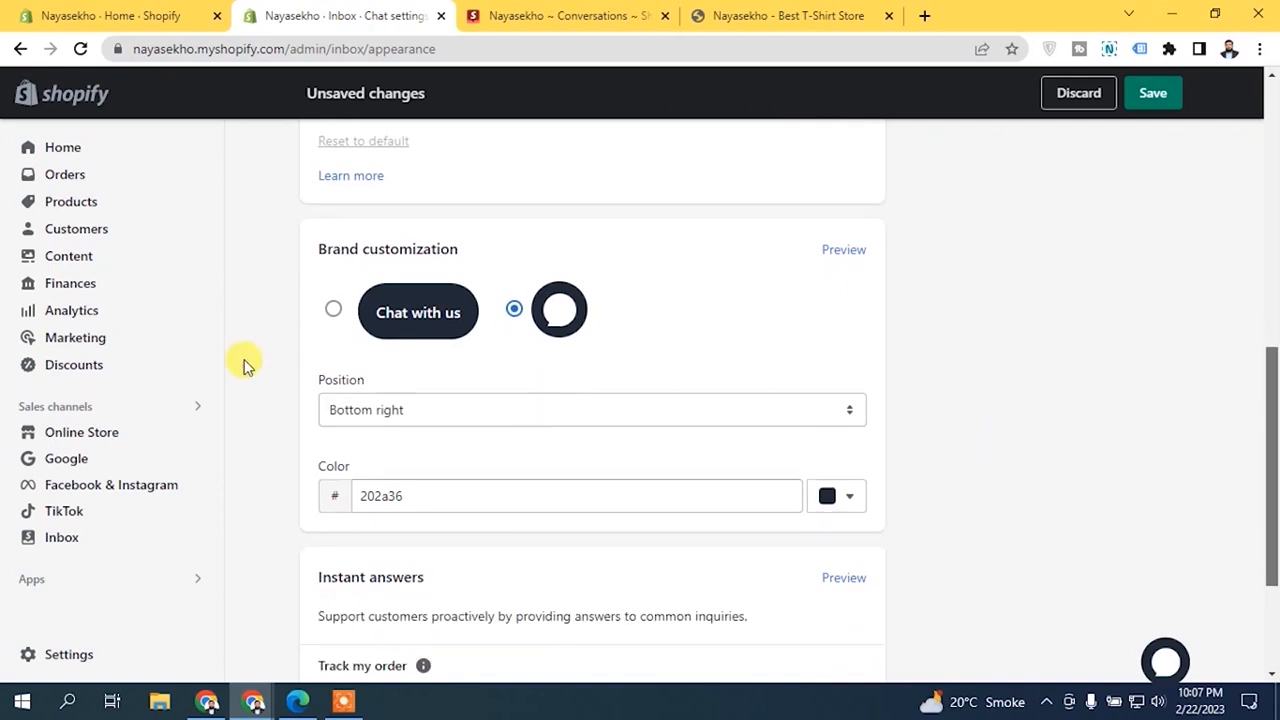
{"action": "left_click", "coordinate": [489, 404]}
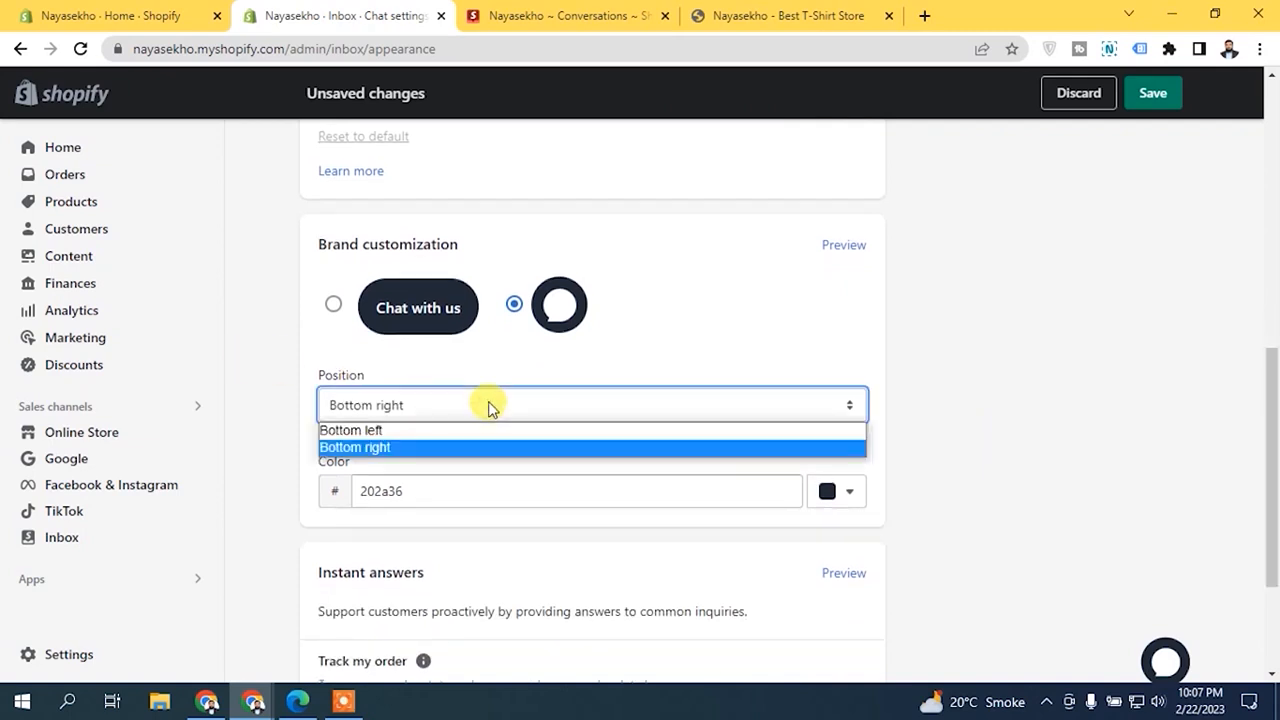
{"action": "left_click", "coordinate": [790, 15]}
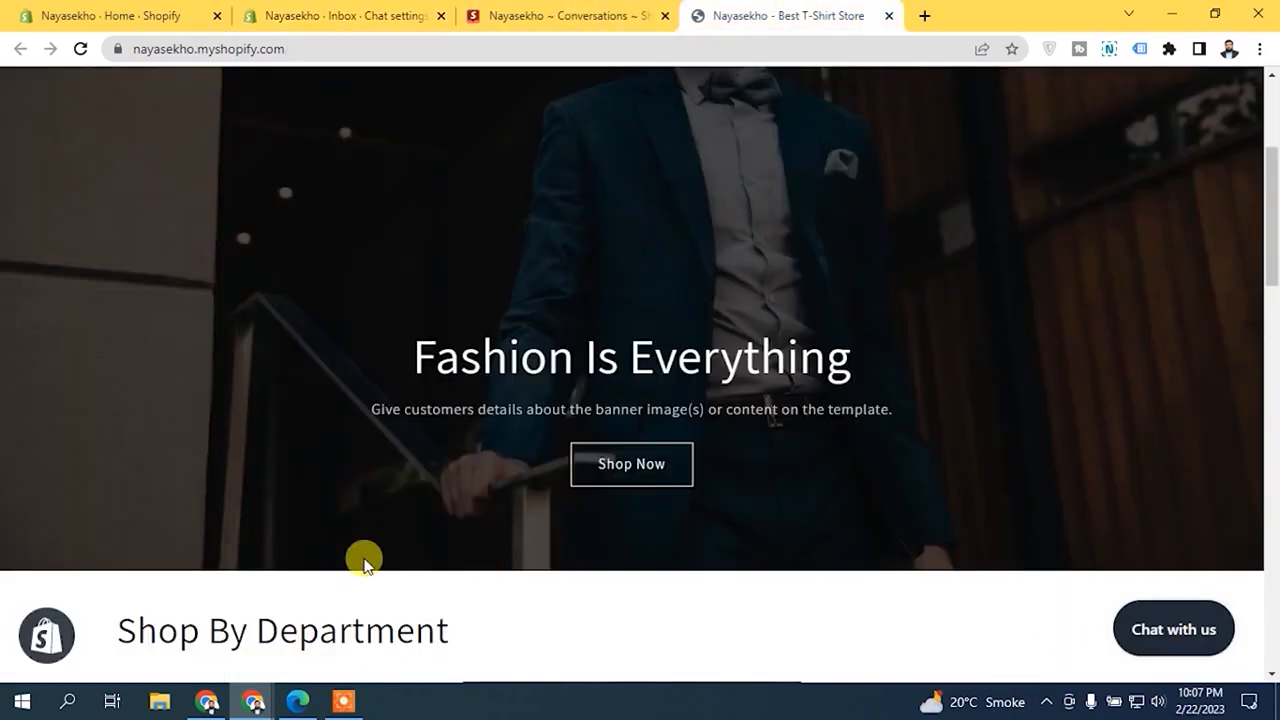
{"action": "left_click", "coordinate": [507, 12]}
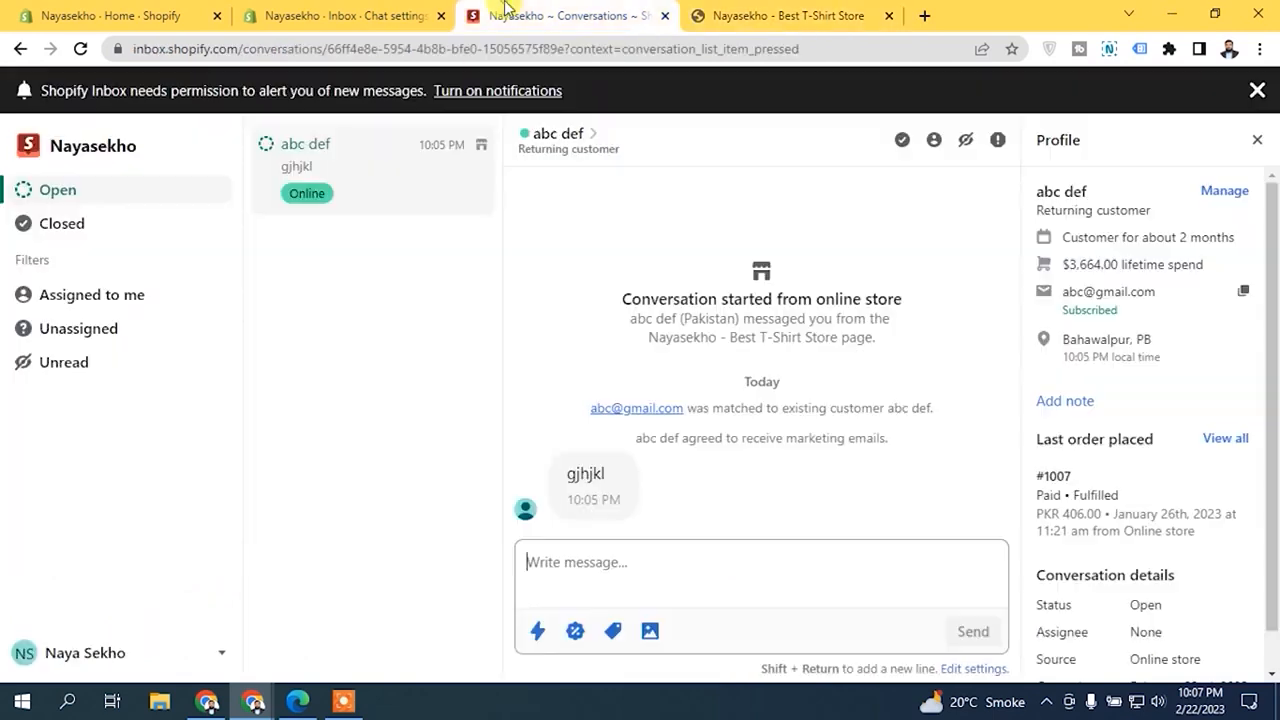
{"action": "left_click", "coordinate": [425, 15]}
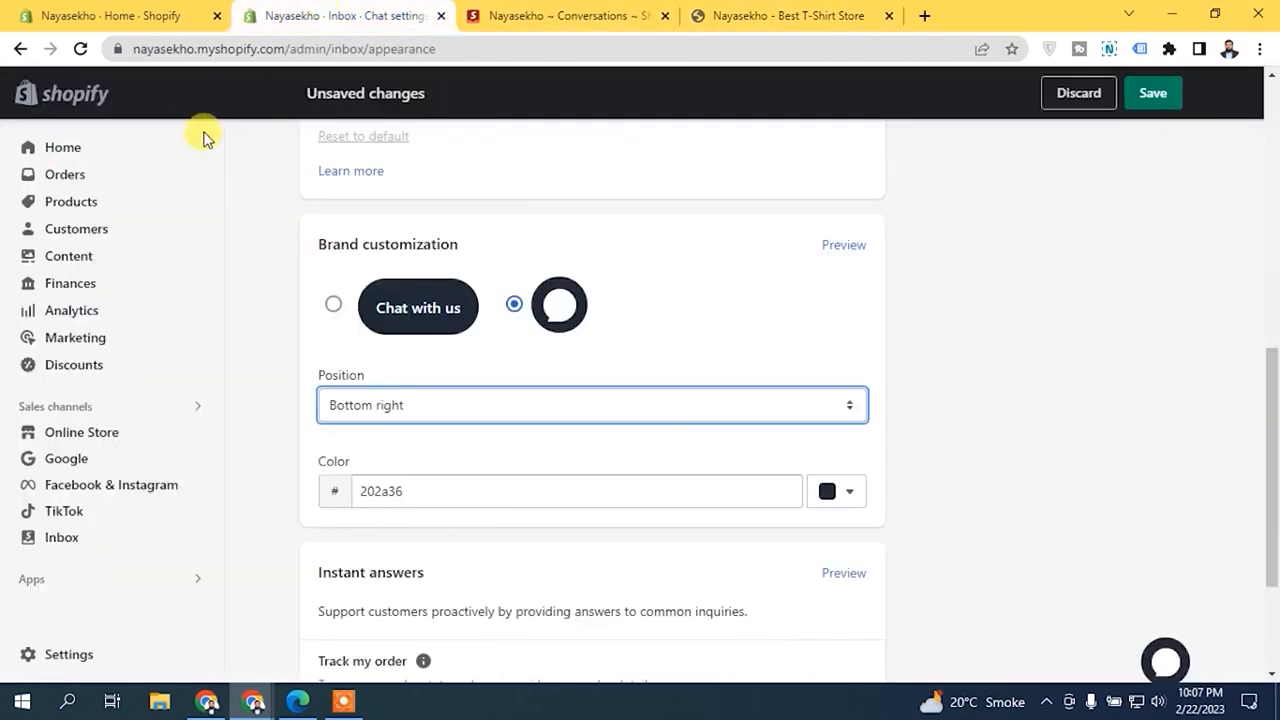
{"action": "left_click", "coordinate": [833, 492]}
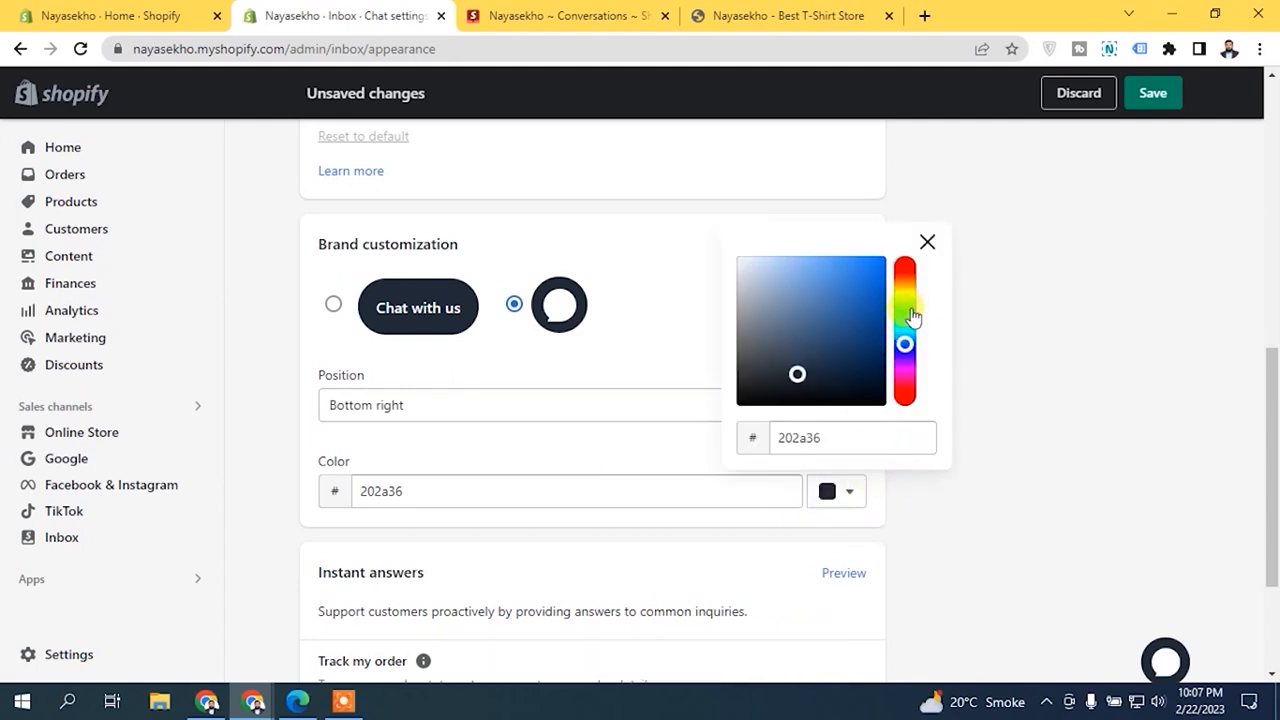
Save the icon-only launcher change and open Manage instant answers under Saved responses
{"action": "left_click", "coordinate": [927, 242]}
{"action": "left_click_drag", "start_coordinate": [1271, 428], "coordinate": [1271, 529]}
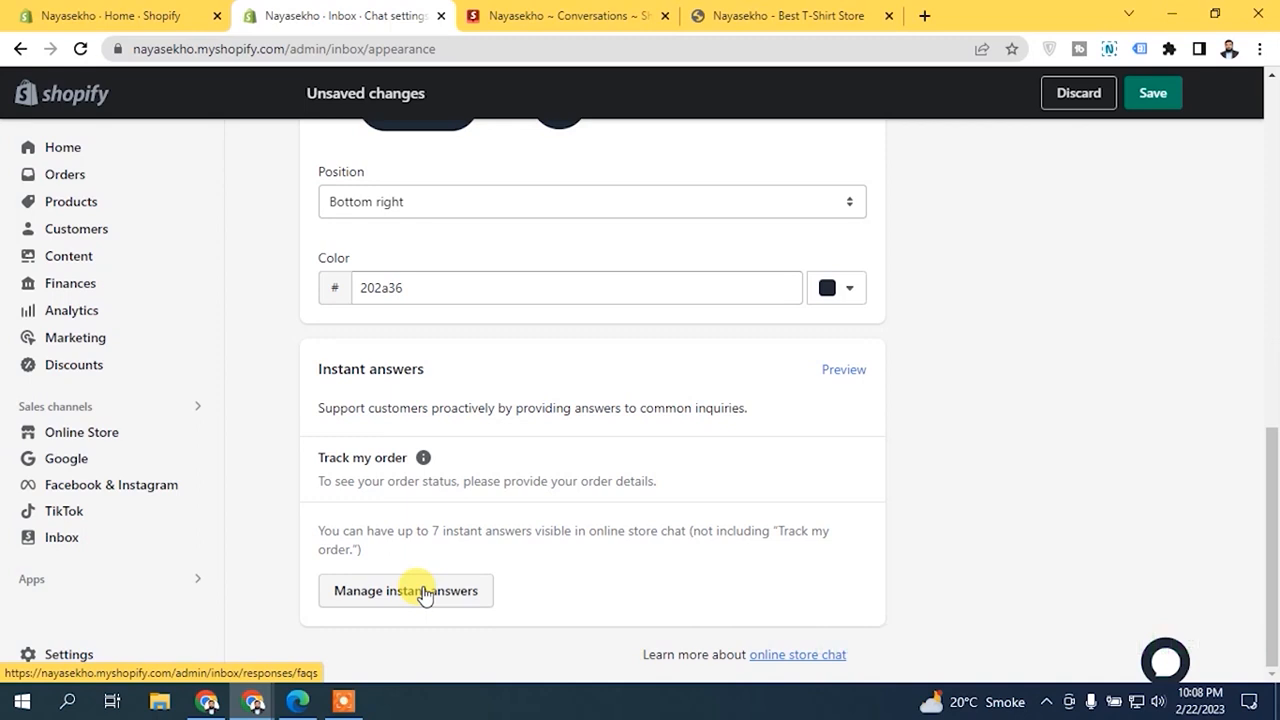
{"action": "left_click", "coordinate": [424, 591]}
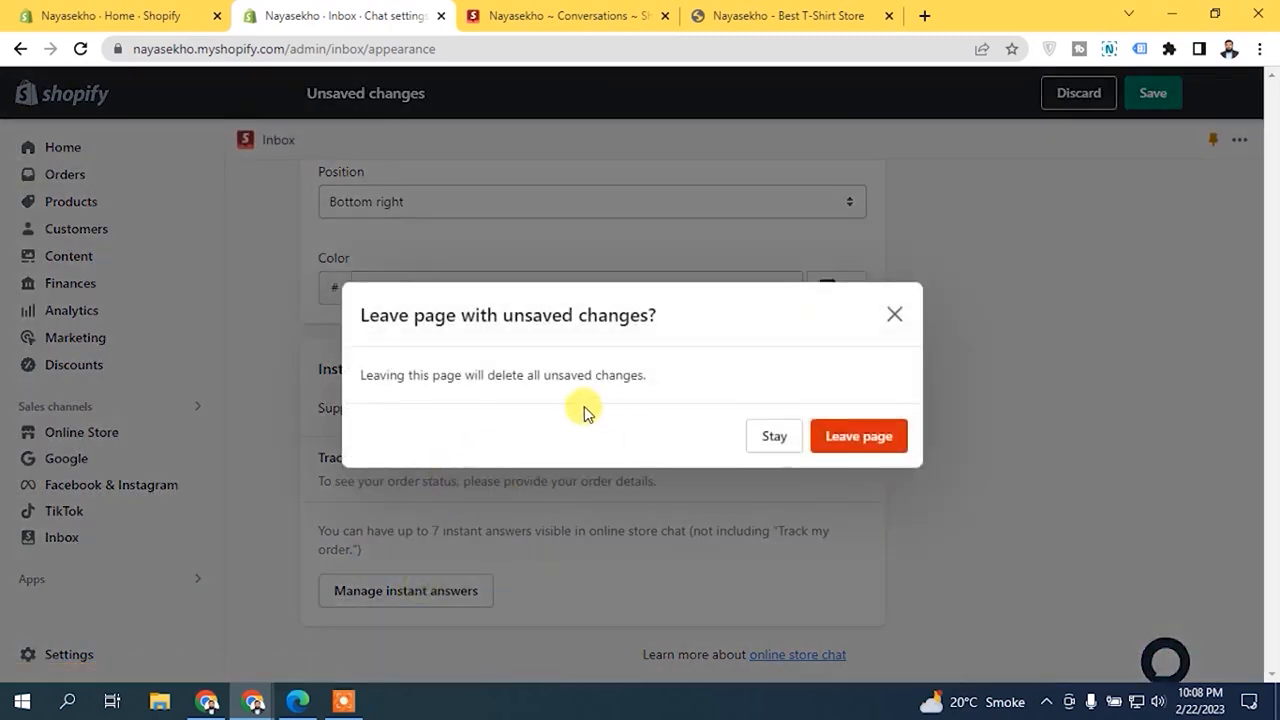
{"action": "left_click", "coordinate": [893, 316]}
{"action": "left_click", "coordinate": [1150, 93]}
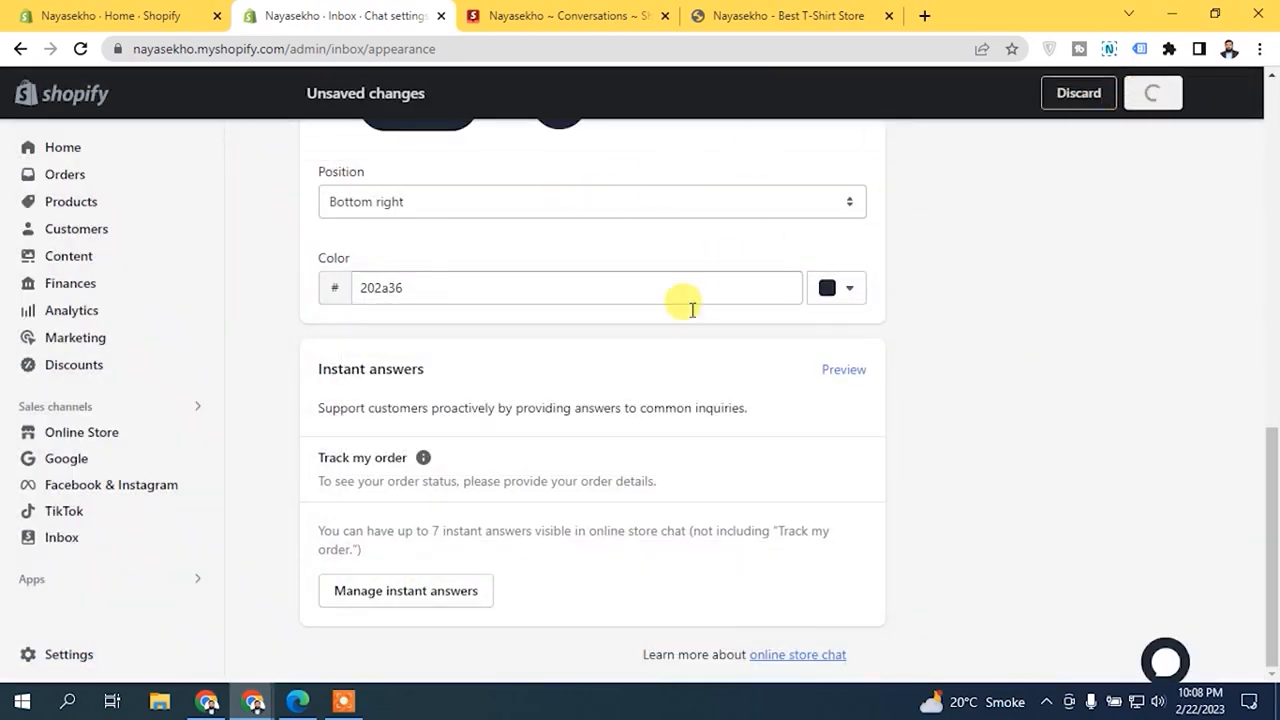
{"action": "left_click", "coordinate": [428, 590]}
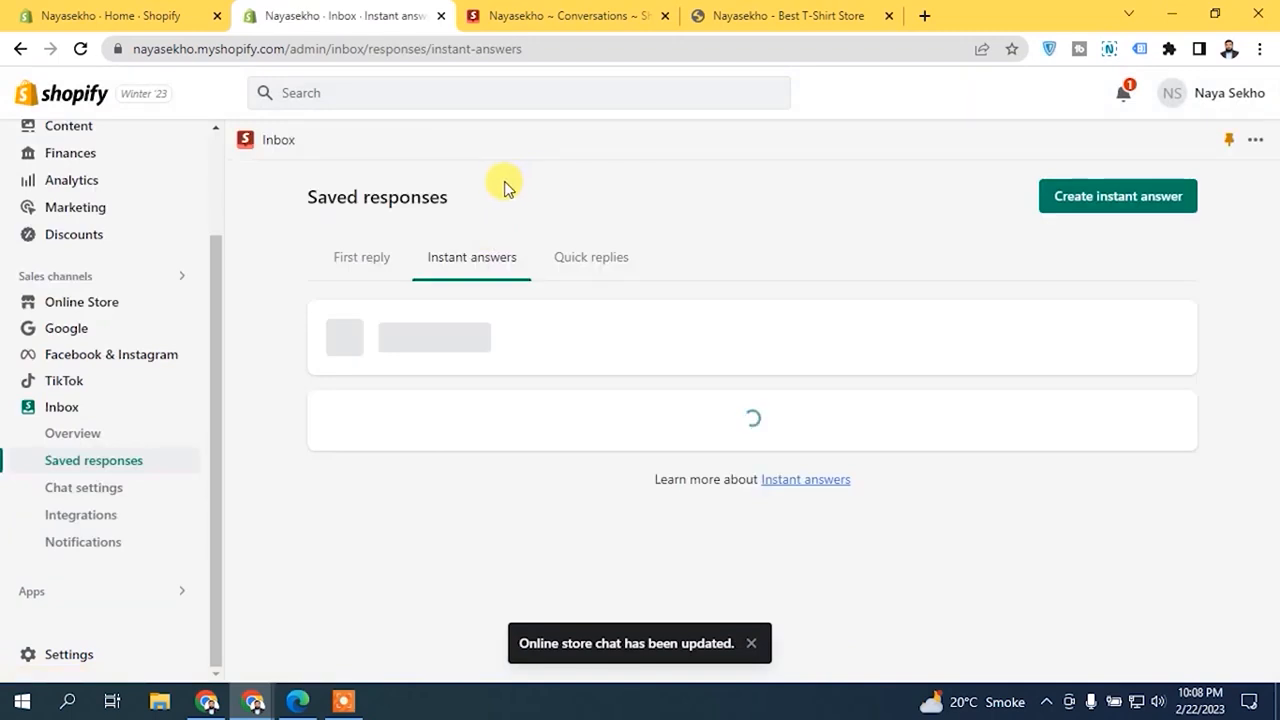
Leave the shipping, returns and sizing instant answers and return to Inbox Chat settings
{"action": "left_click_drag", "start_coordinate": [1273, 196], "coordinate": [1273, 170]}
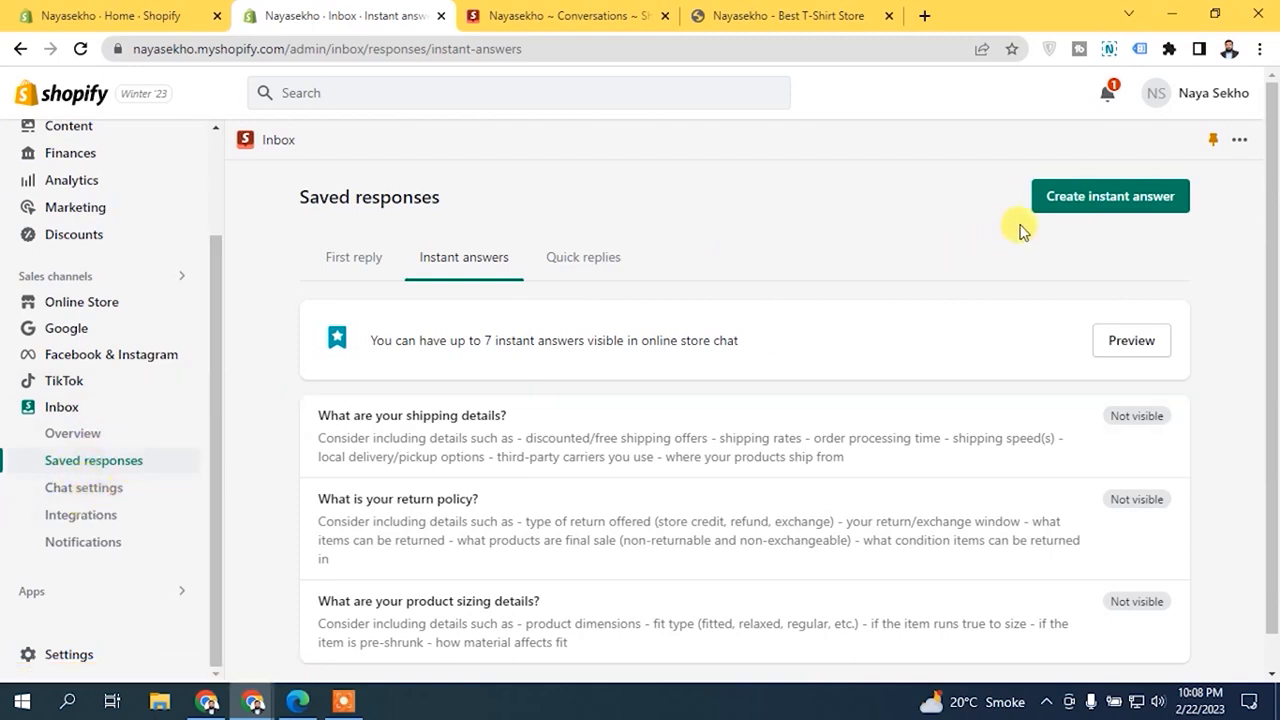
{"action": "left_click", "coordinate": [117, 497]}
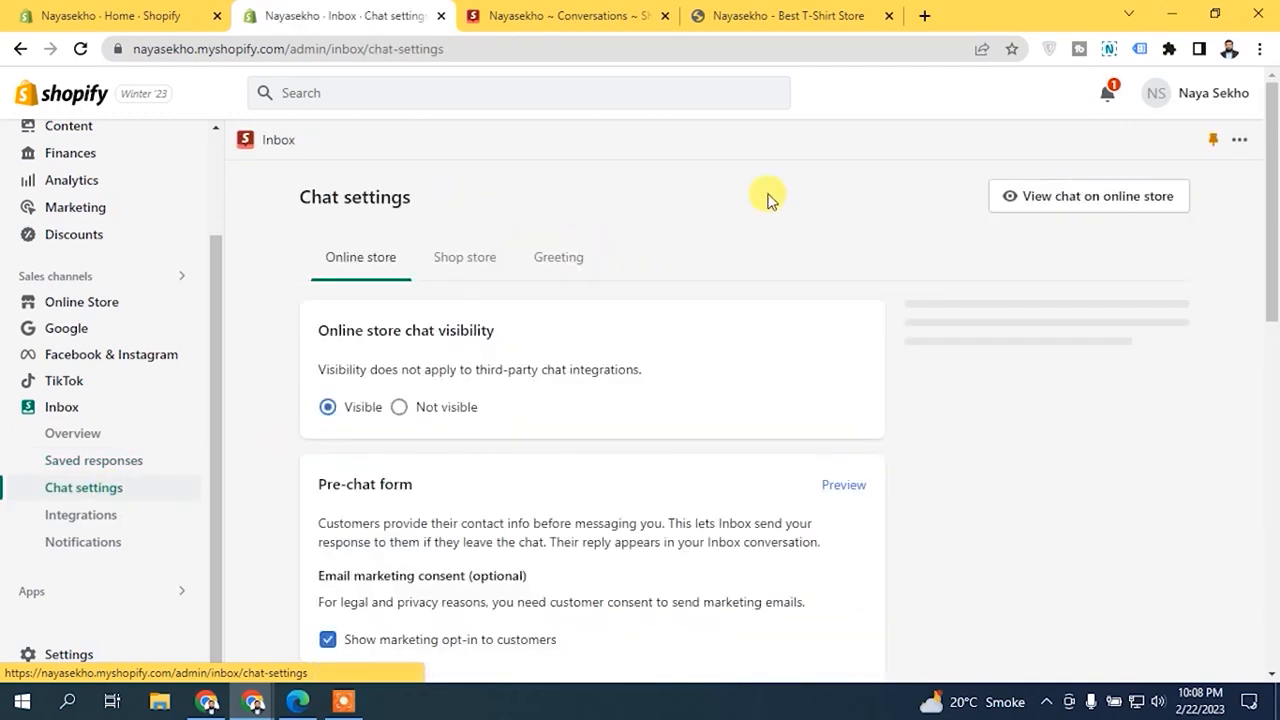
Review the Shop store chat visibility settings
{"action": "scroll", "coordinate": [1275, 235], "scroll_direction": "down", "scroll_amount": 1}
{"action": "left_click_drag", "start_coordinate": [1277, 233], "coordinate": [1273, 203]}
{"action": "left_click_drag", "start_coordinate": [1275, 260], "coordinate": [449, 251]}
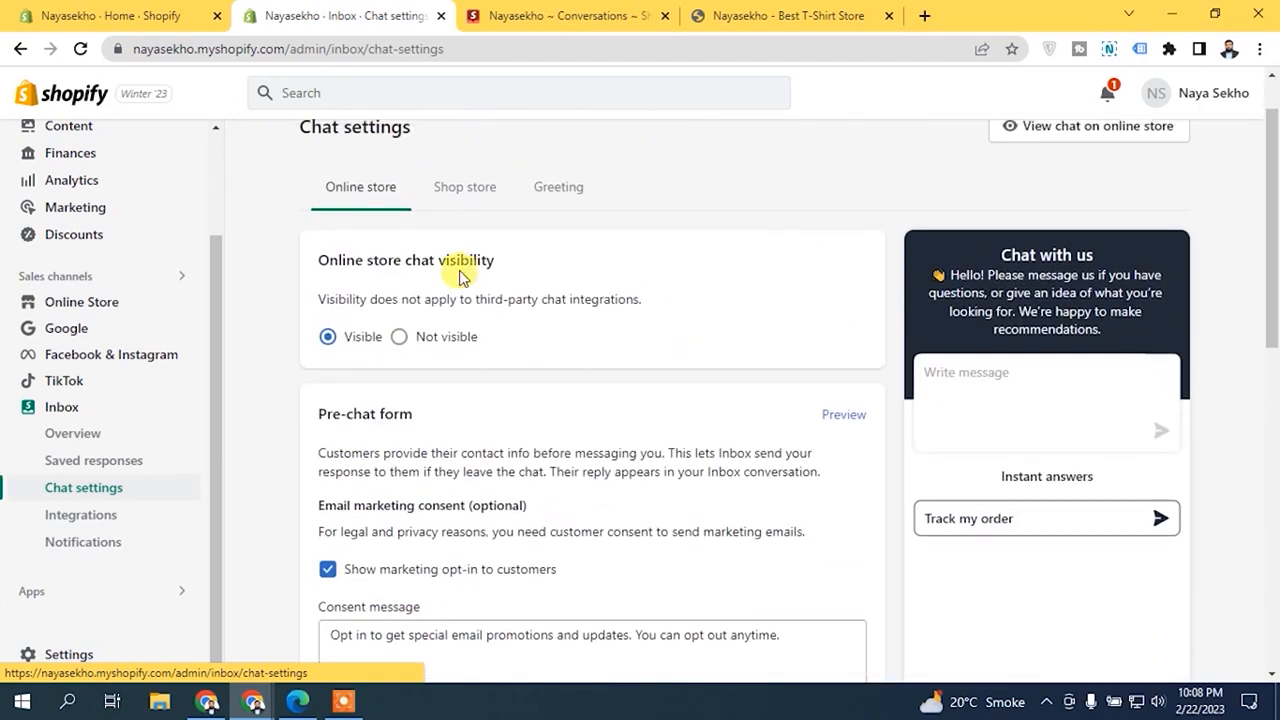
{"action": "left_click", "coordinate": [472, 194]}
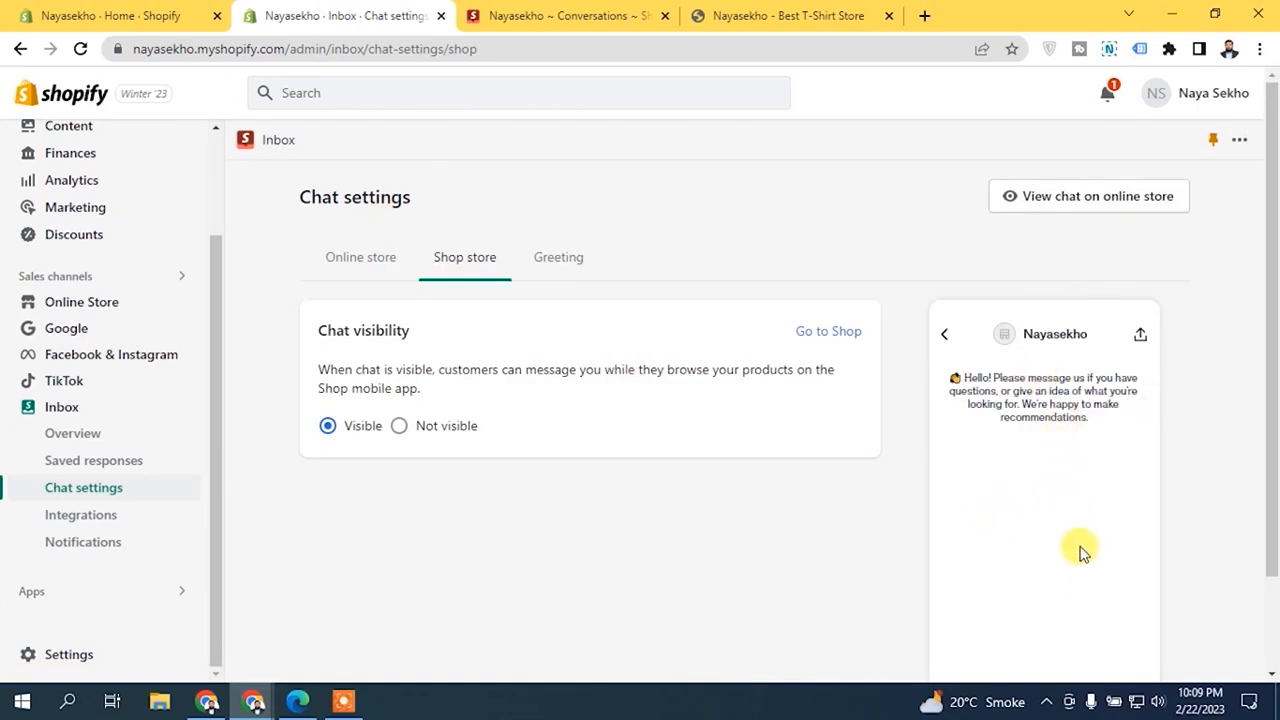
Check the Greeting settings' default 'Hello! Please message us if you have questions' welcome message
{"action": "left_click", "coordinate": [588, 268]}
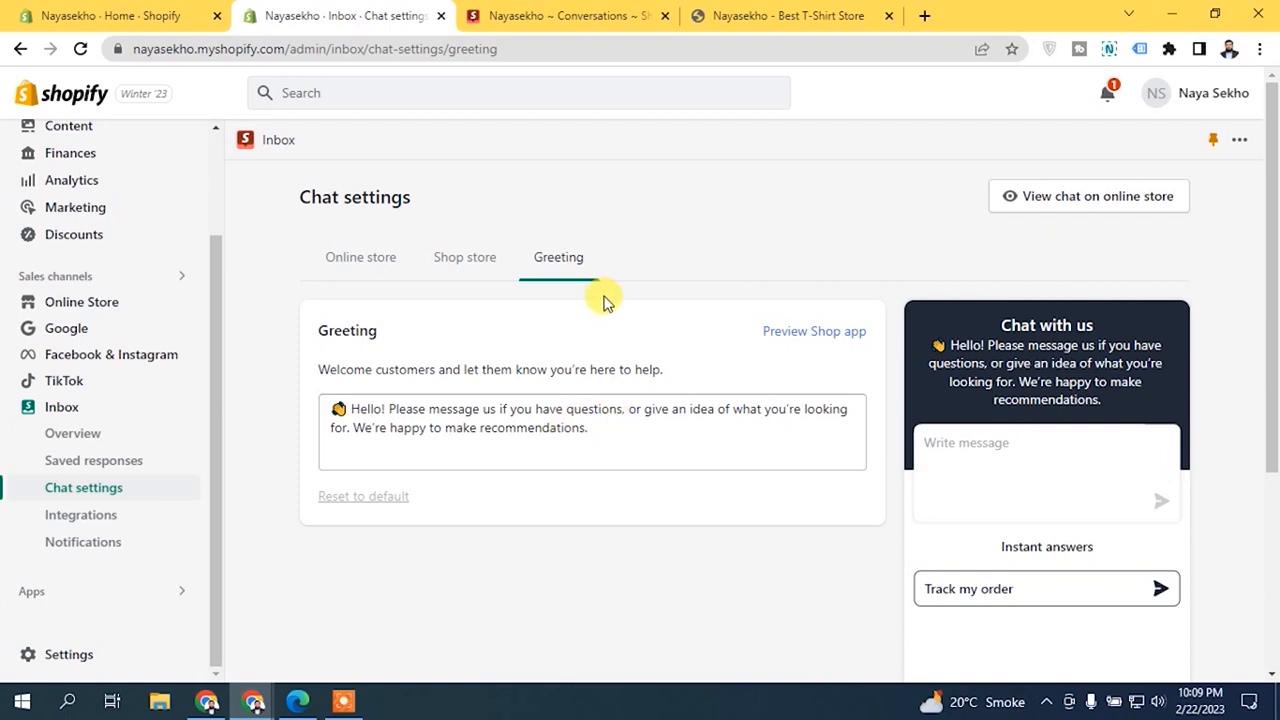
{"action": "left_click", "coordinate": [586, 12]}
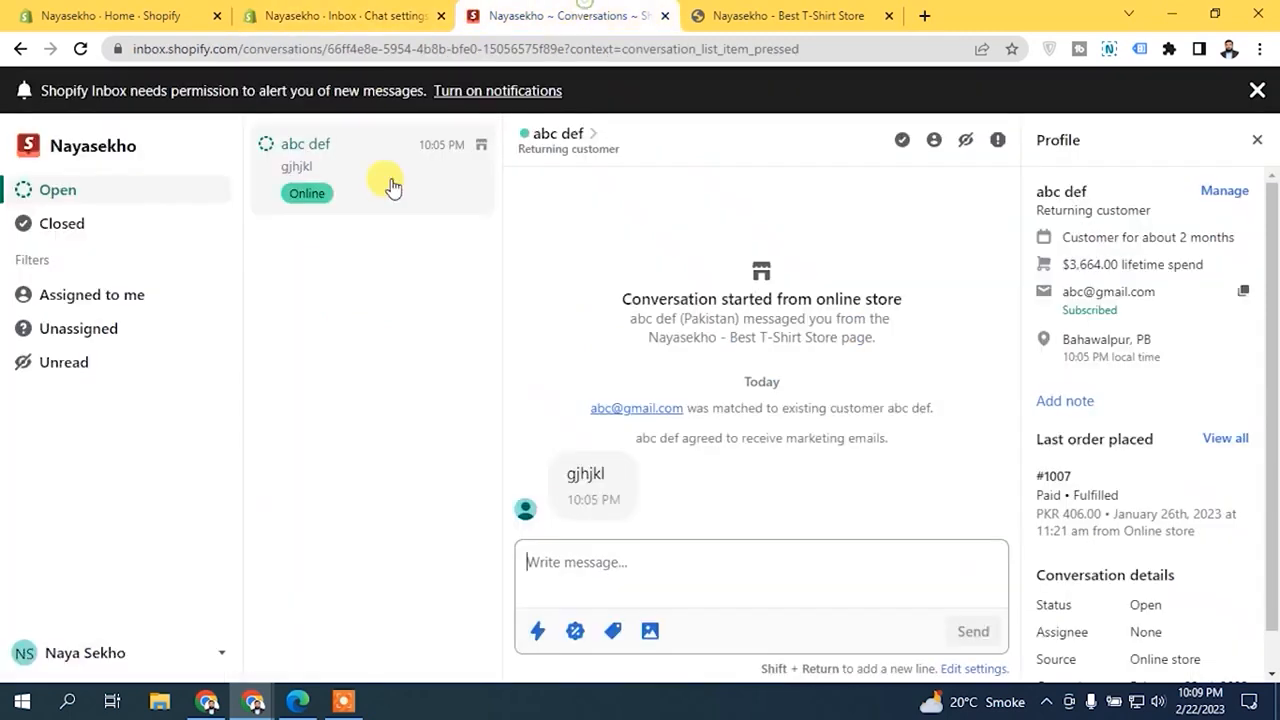
{"action": "left_click", "coordinate": [253, 7]}
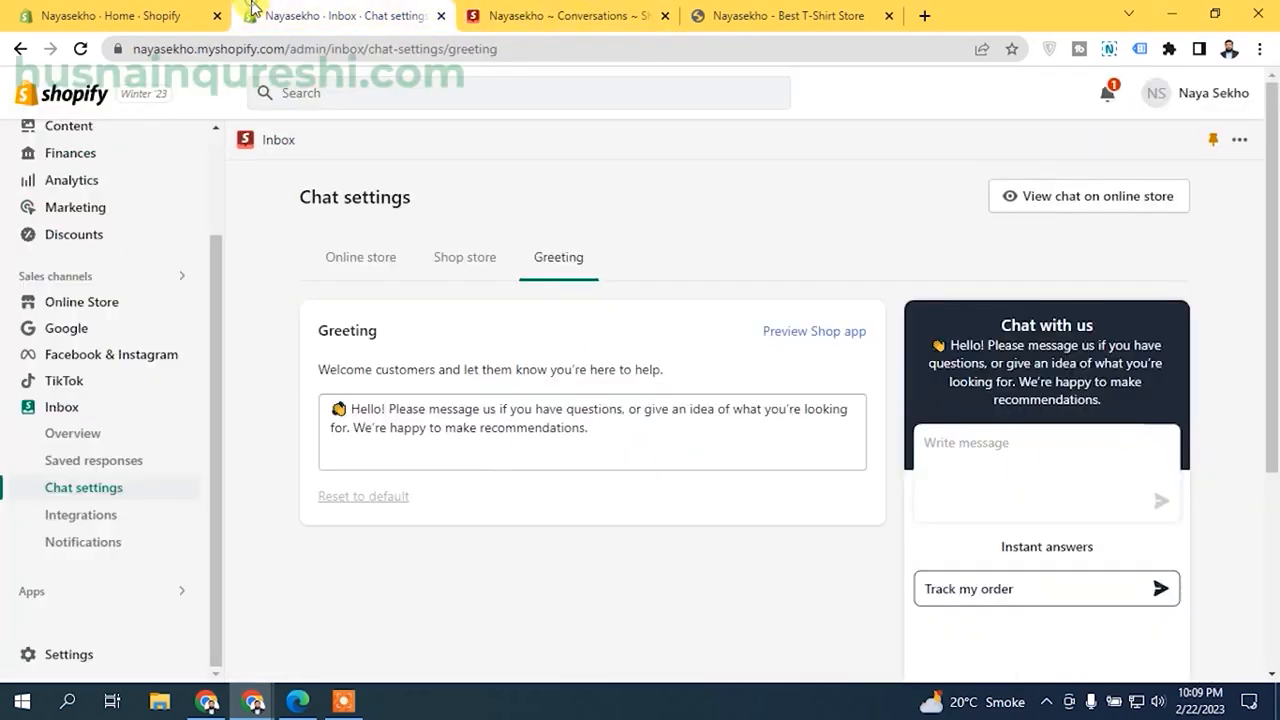